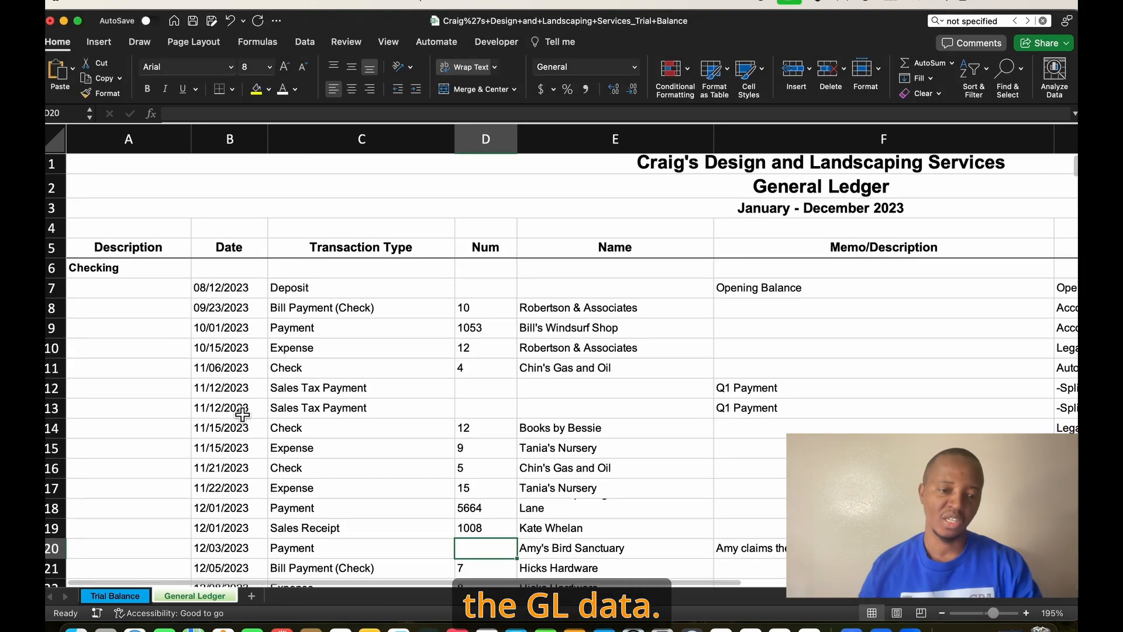
# Step: Narrow the Transaction Type, Name and Memo/Description columns on the General Ledger sheet
pyautogui.click(137, 347)
pyautogui.scroll(1, 328, 326)
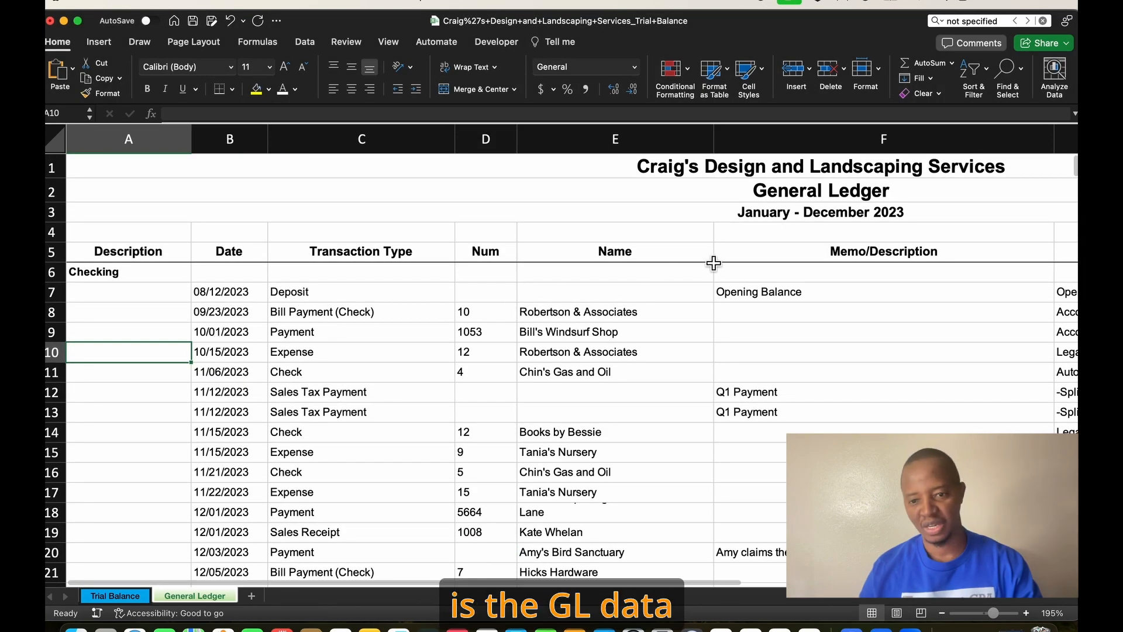
pyautogui.click(474, 292)
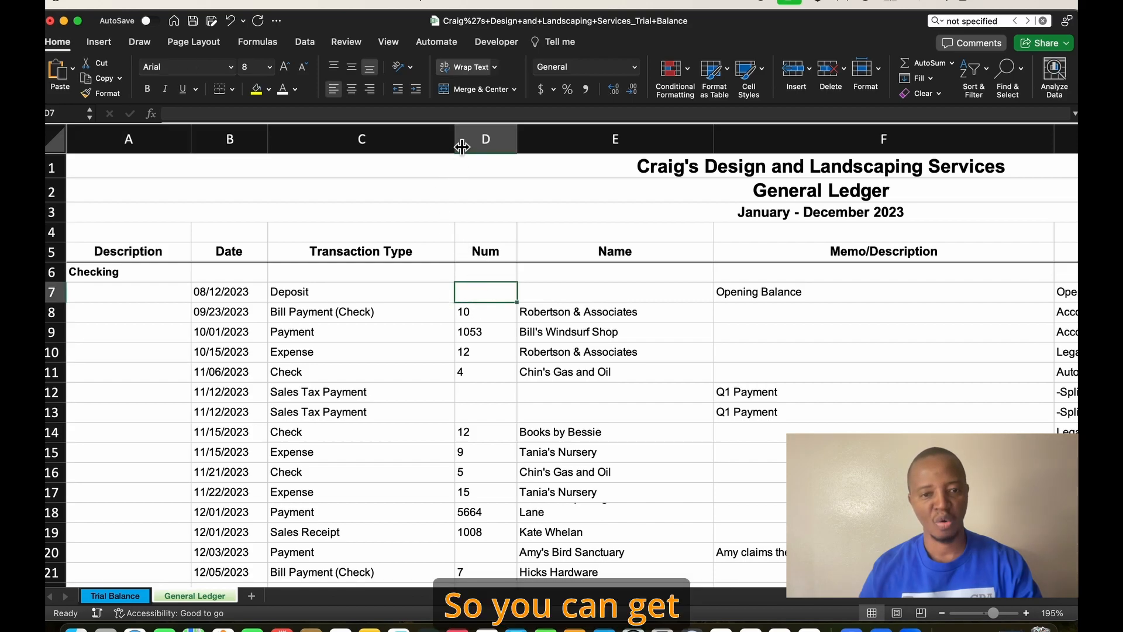
pyautogui.moveTo(455, 140); pyautogui.dragTo(415, 141)
pyautogui.click(153, 260)
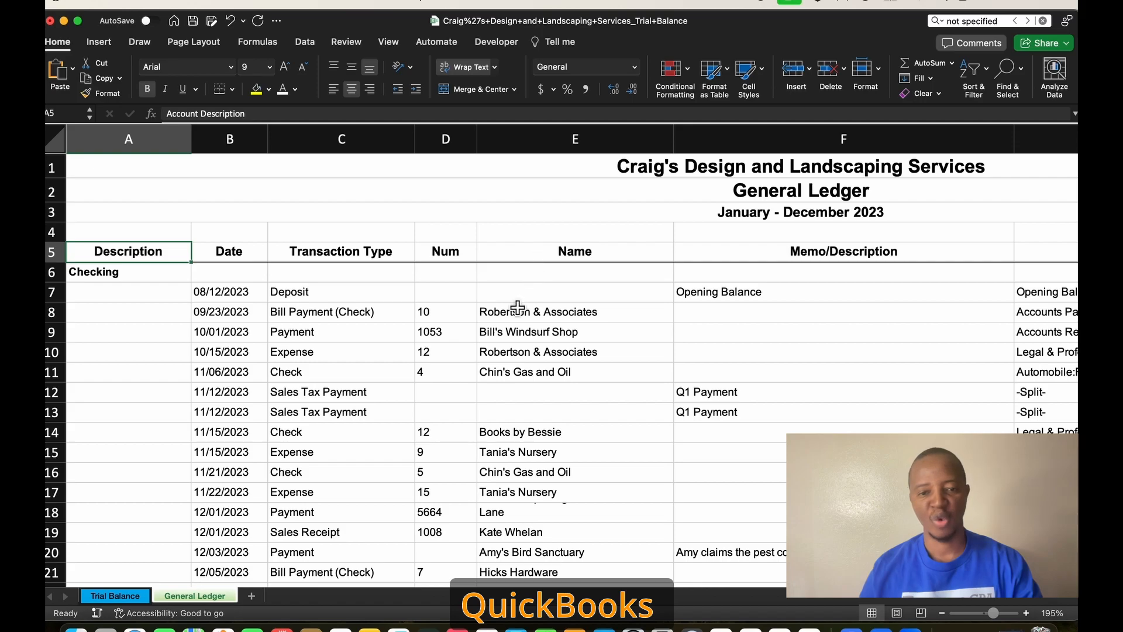
pyautogui.click(738, 195)
pyautogui.click(696, 175)
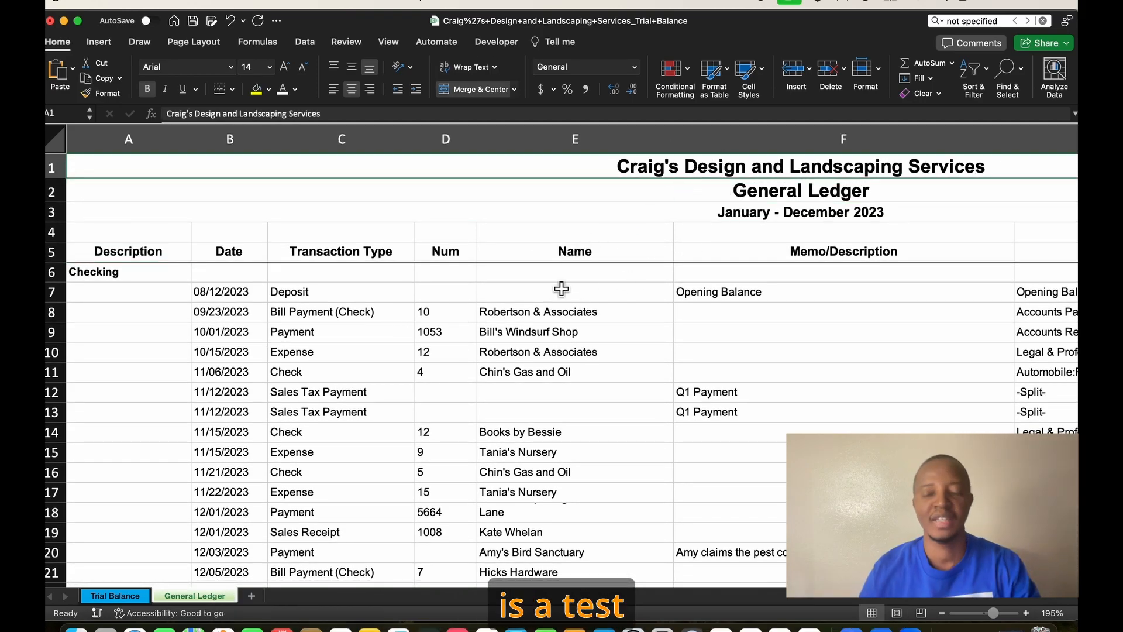
pyautogui.click(597, 352)
pyautogui.moveTo(674, 140); pyautogui.dragTo(616, 155)
pyautogui.scroll(-3, 502, 338)
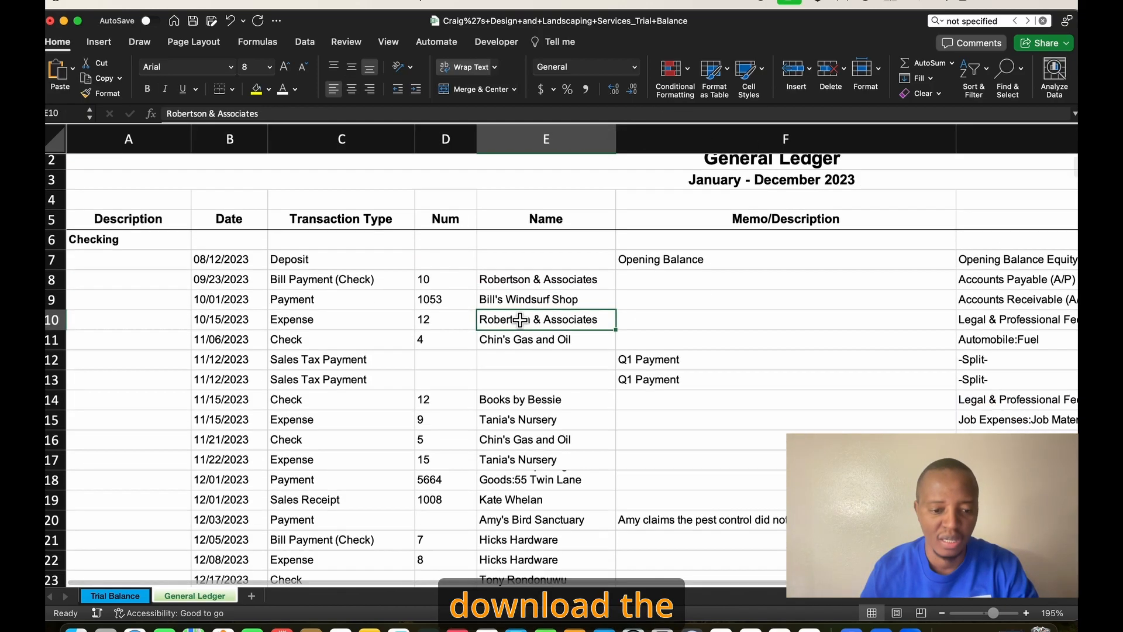
pyautogui.scroll(3, 502, 338)
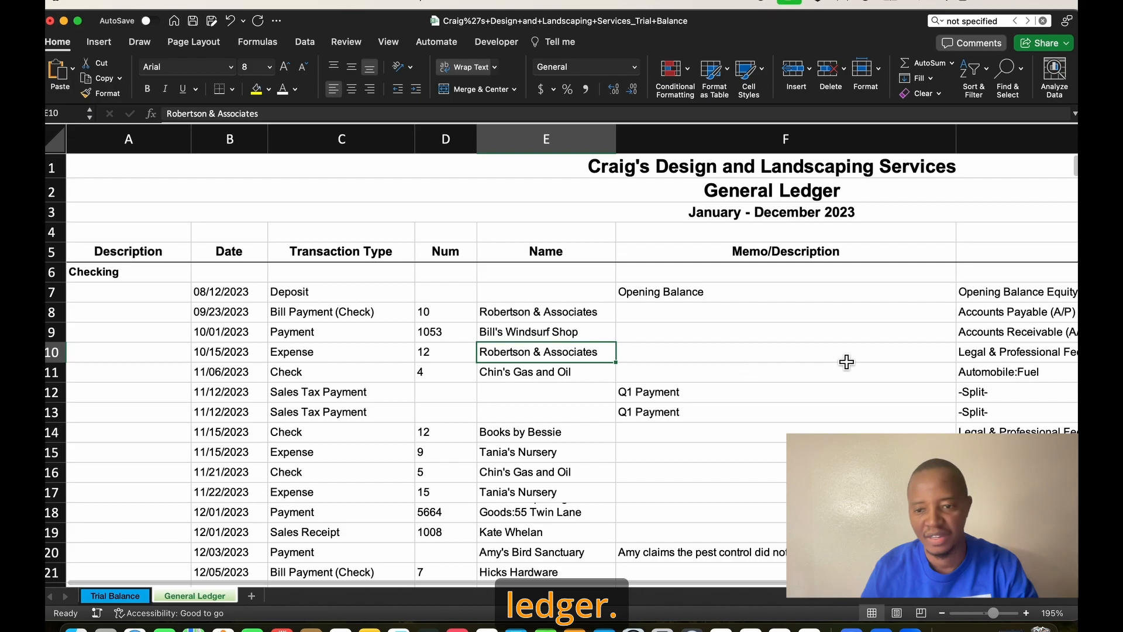
pyautogui.click(847, 362)
pyautogui.moveTo(956, 140); pyautogui.dragTo(900, 154)
# Step: Look over the Checking transaction rows of the General Ledger to see how the exported data is laid out
pyautogui.scroll(-5, 535, 368)
pyautogui.scroll(5, 384, 383)
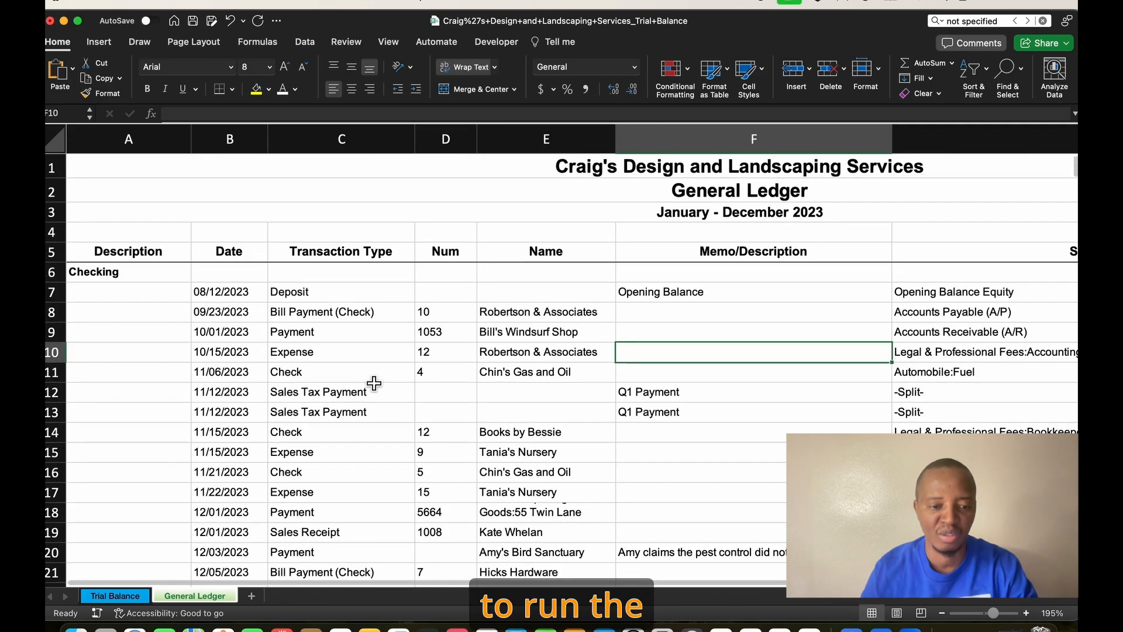
pyautogui.scroll(-10, 422, 377)
pyautogui.scroll(4, 423, 378)
pyautogui.scroll(6, 423, 378)
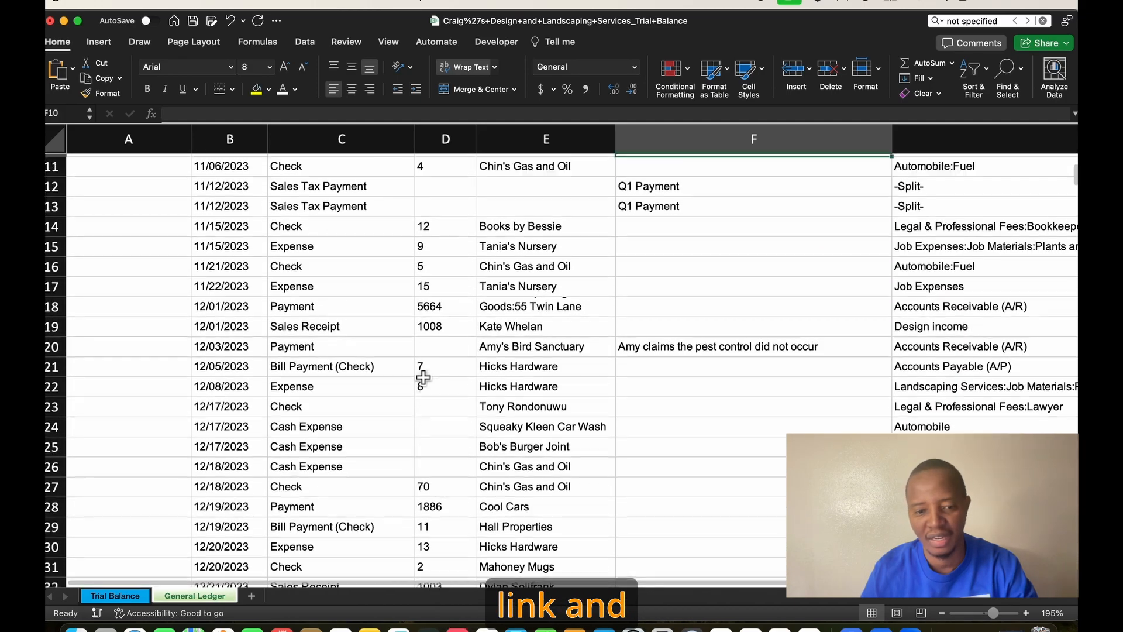
pyautogui.click(292, 354)
pyautogui.click(253, 333)
pyautogui.scroll(-5, 286, 342)
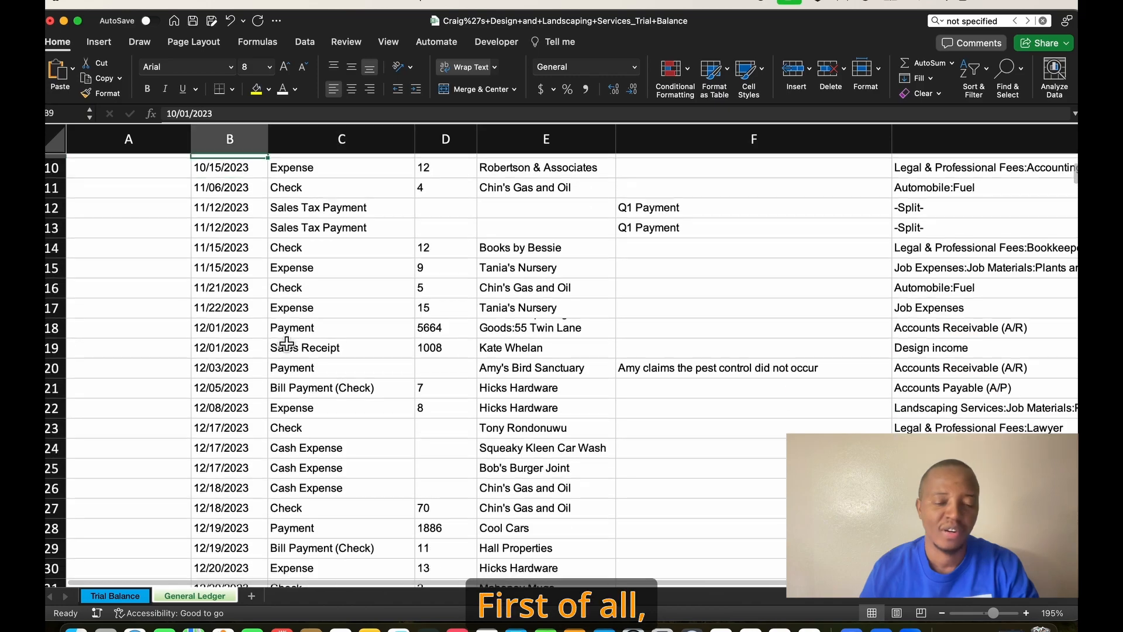
pyautogui.scroll(5, 285, 342)
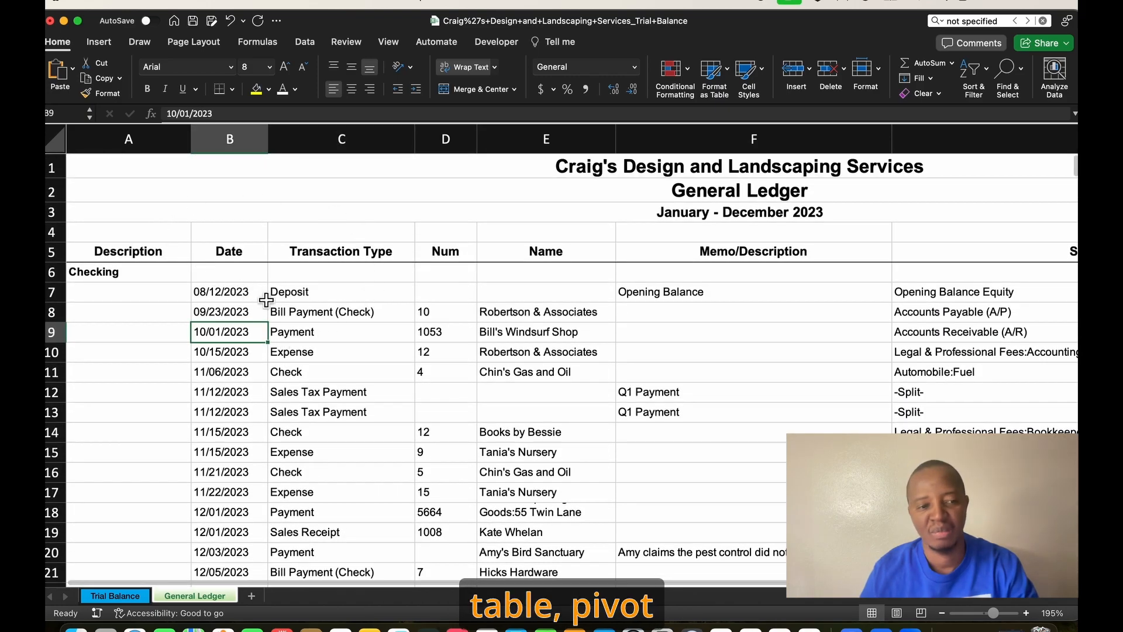
# Step: Examine the General Ledger's Description column for blank cells beneath the account headings
pyautogui.click(164, 283)
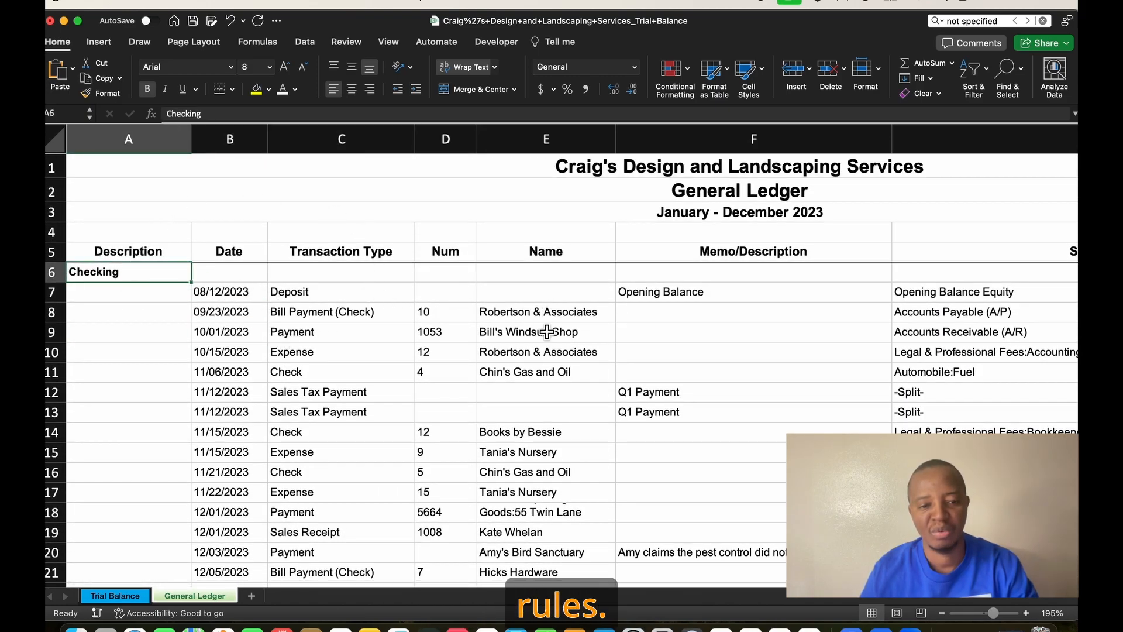
pyautogui.scroll(-7, 550, 316)
pyautogui.scroll(5, 540, 413)
pyautogui.scroll(3, 540, 413)
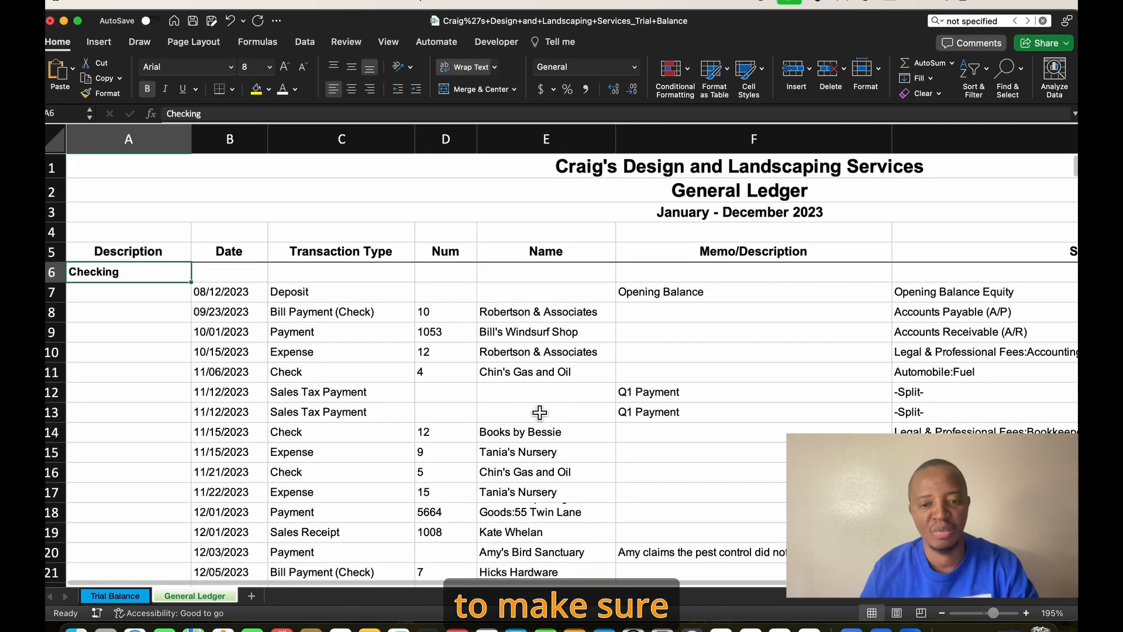
pyautogui.scroll(-5, 585, 292)
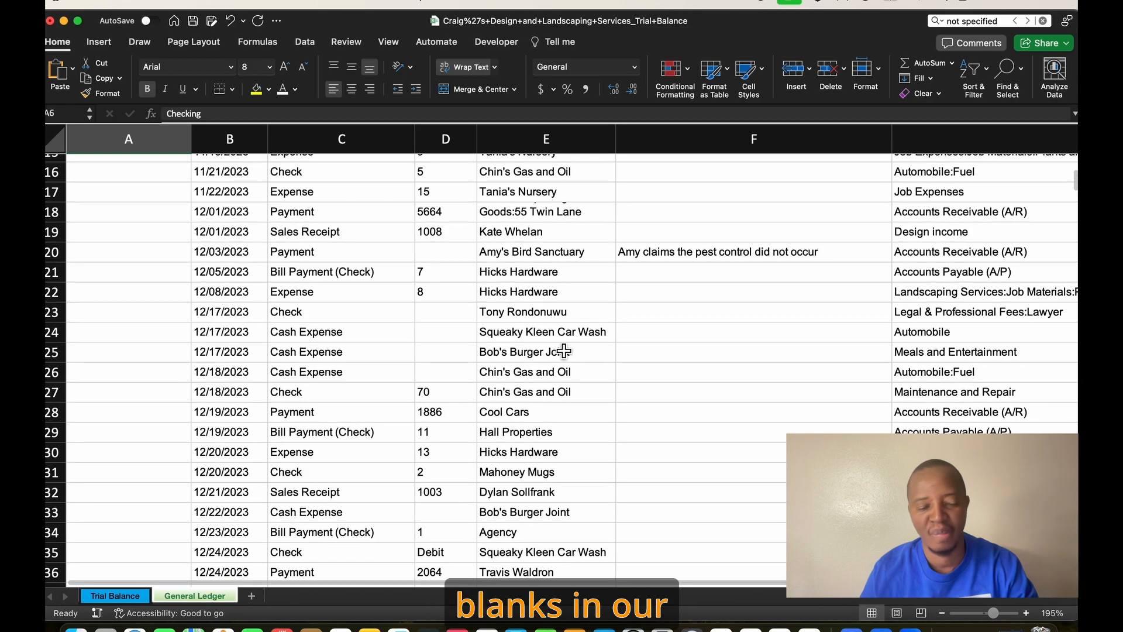
pyautogui.scroll(5, 234, 281)
pyautogui.scroll(2, 232, 281)
pyautogui.click(155, 301)
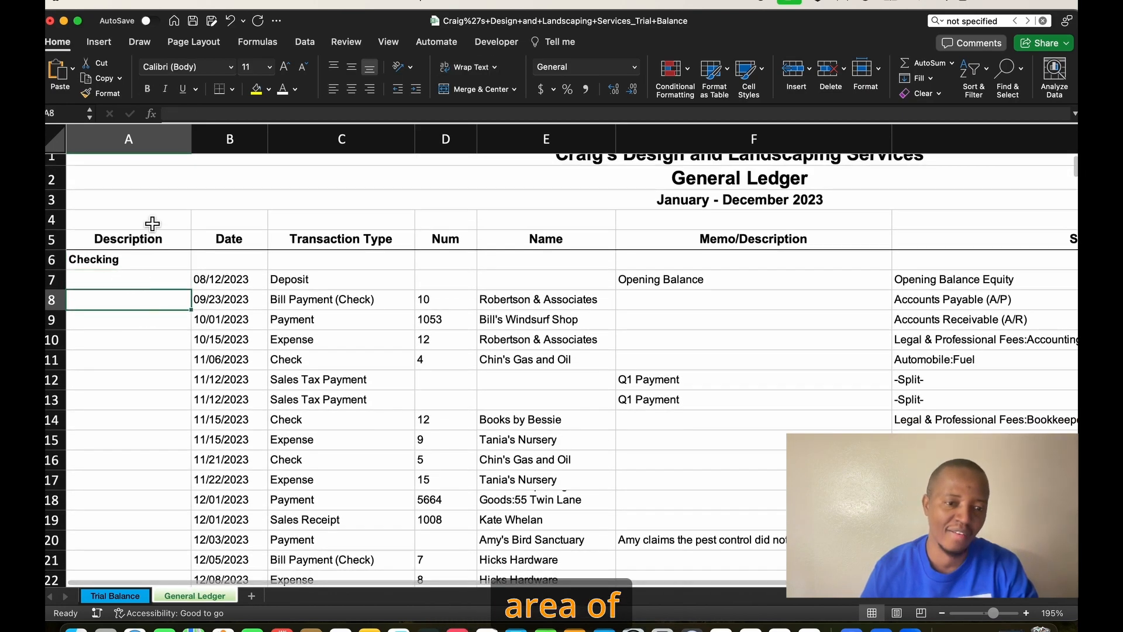
pyautogui.click(151, 158)
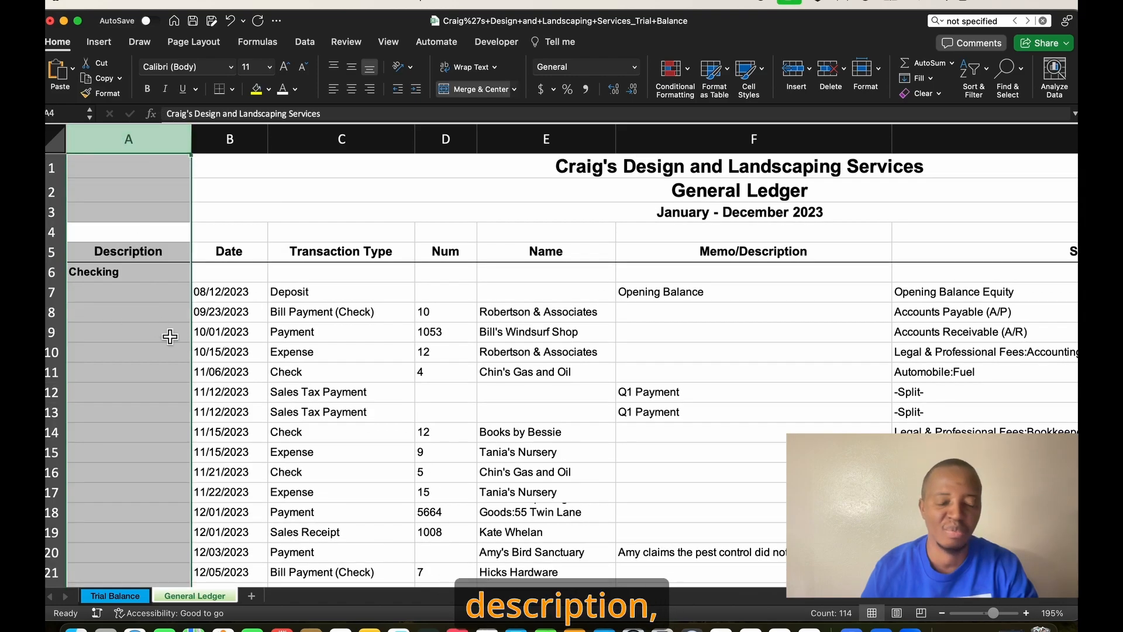
pyautogui.click(108, 274)
# Step: Narrow the account-name column A on the Trial Balance sheet and review the accounts listed in it
pyautogui.click(94, 597)
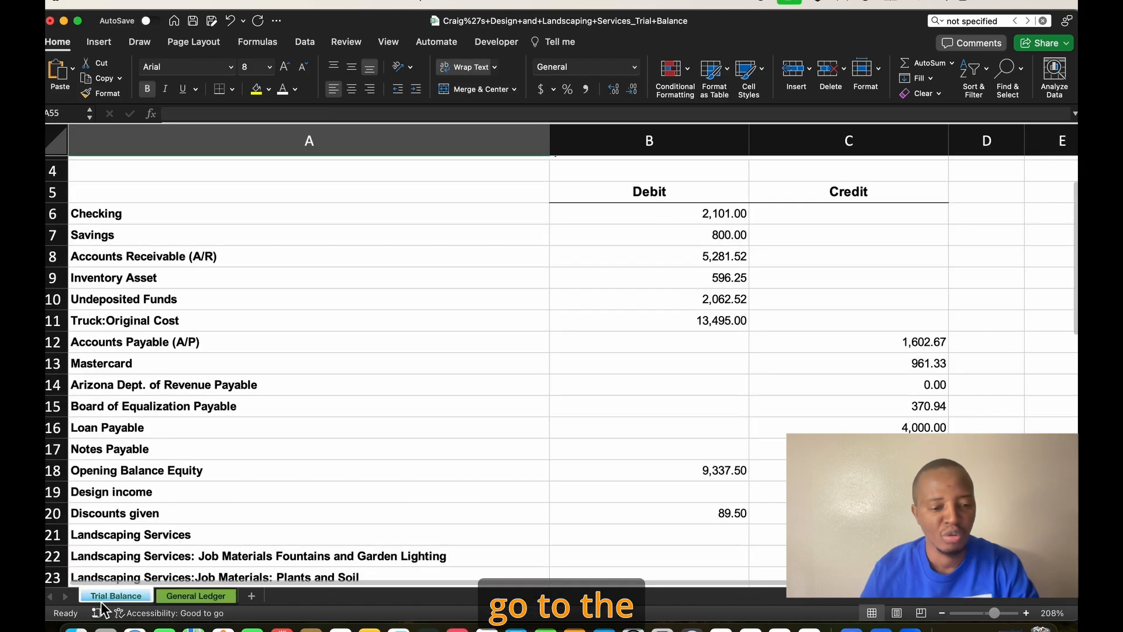
pyautogui.scroll(-3, 303, 414)
pyautogui.scroll(4, 302, 416)
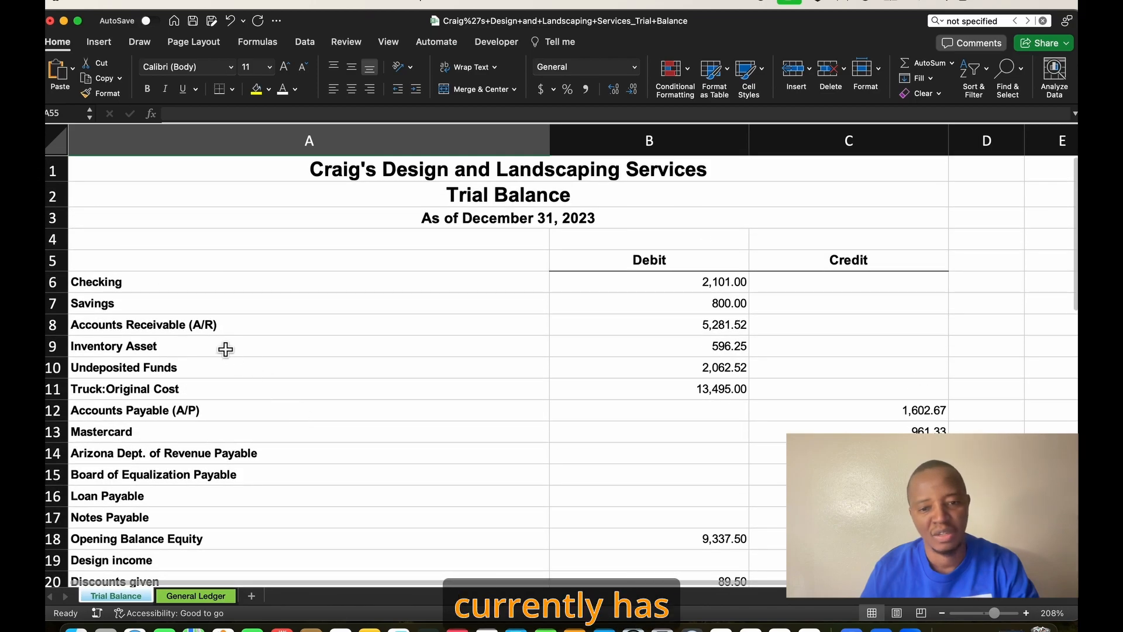
pyautogui.moveTo(550, 160); pyautogui.dragTo(313, 211)
pyautogui.click(144, 286)
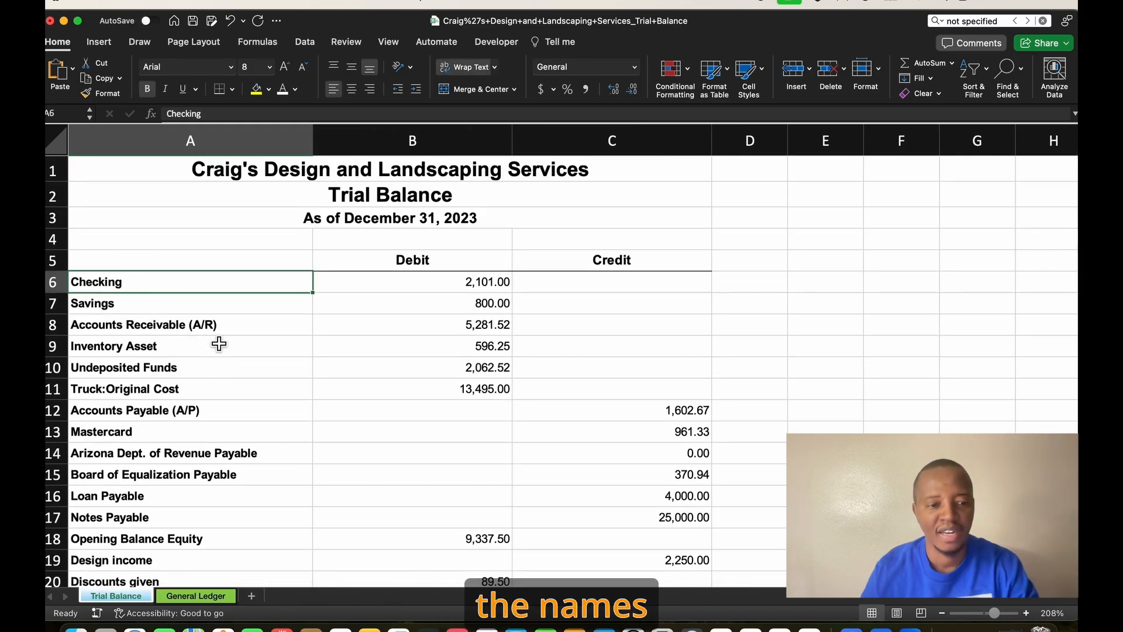
pyautogui.scroll(-1, 154, 291)
pyautogui.scroll(-3, 235, 361)
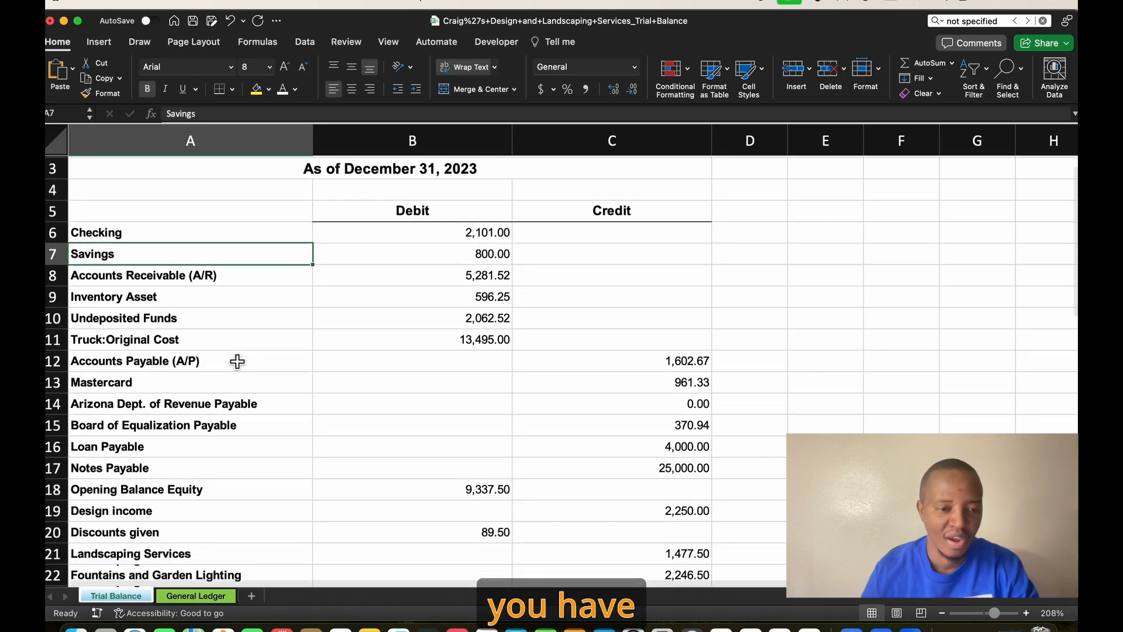
pyautogui.click(190, 255)
pyautogui.scroll(-20, 234, 343)
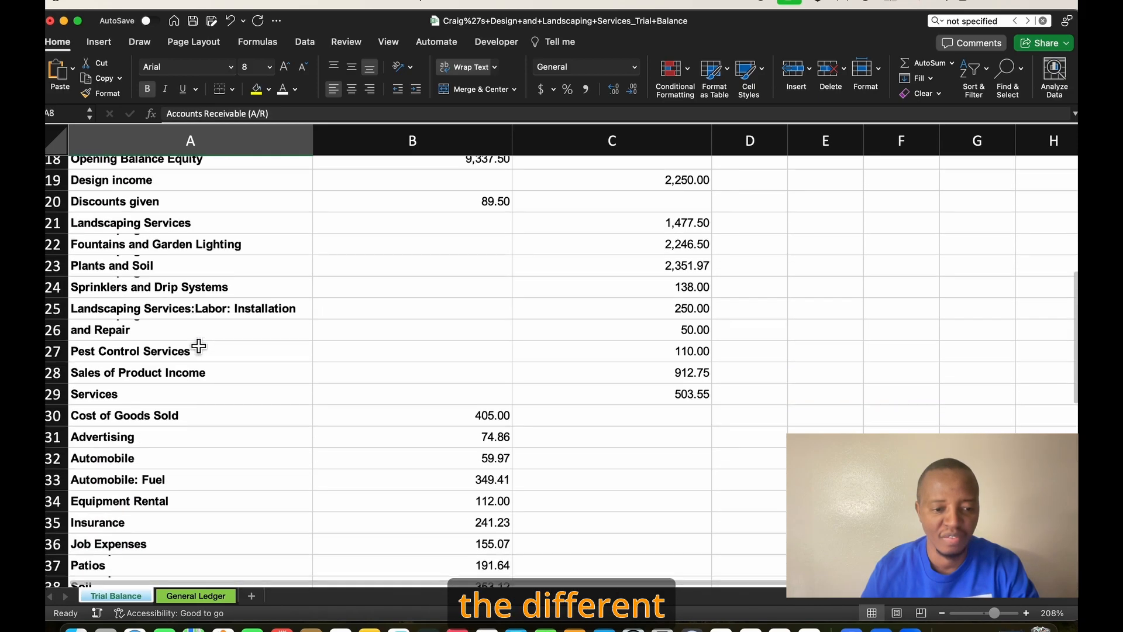
pyautogui.scroll(20, 202, 344)
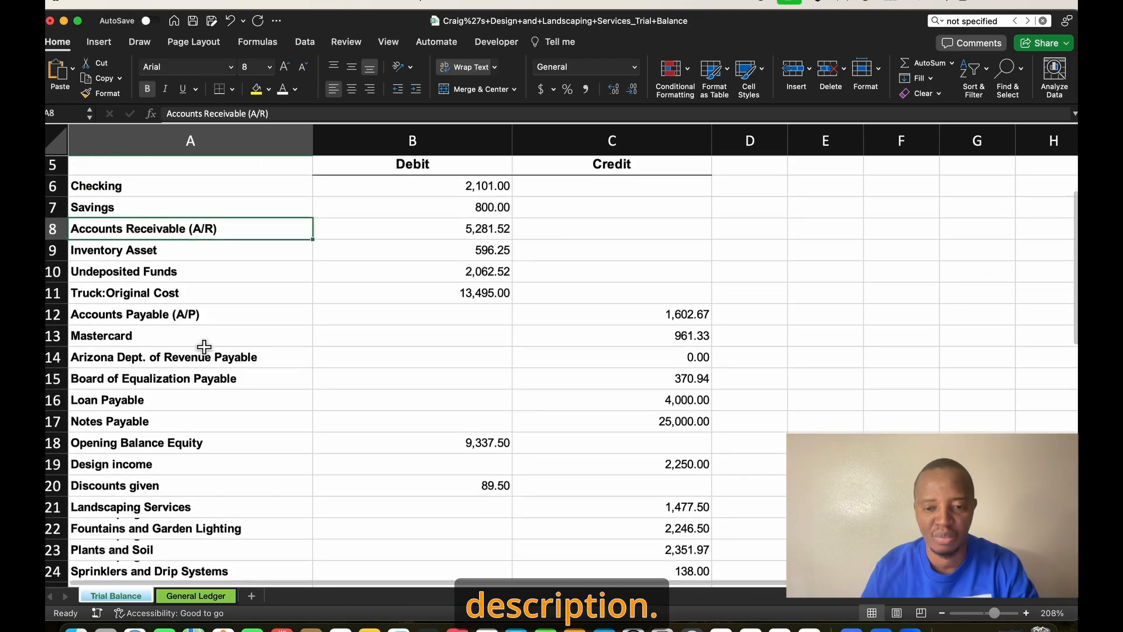
# Step: Add an Amount header in D5 of the Trial Balance and give it the Credit header's formatting
pyautogui.click(750, 265)
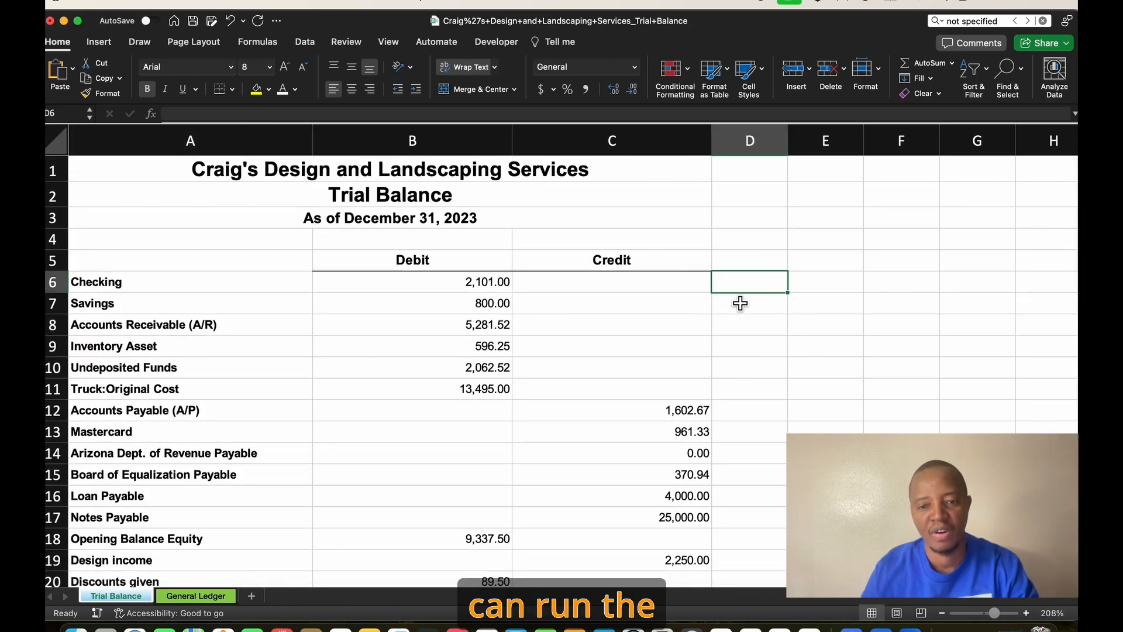
pyautogui.write('Amount')
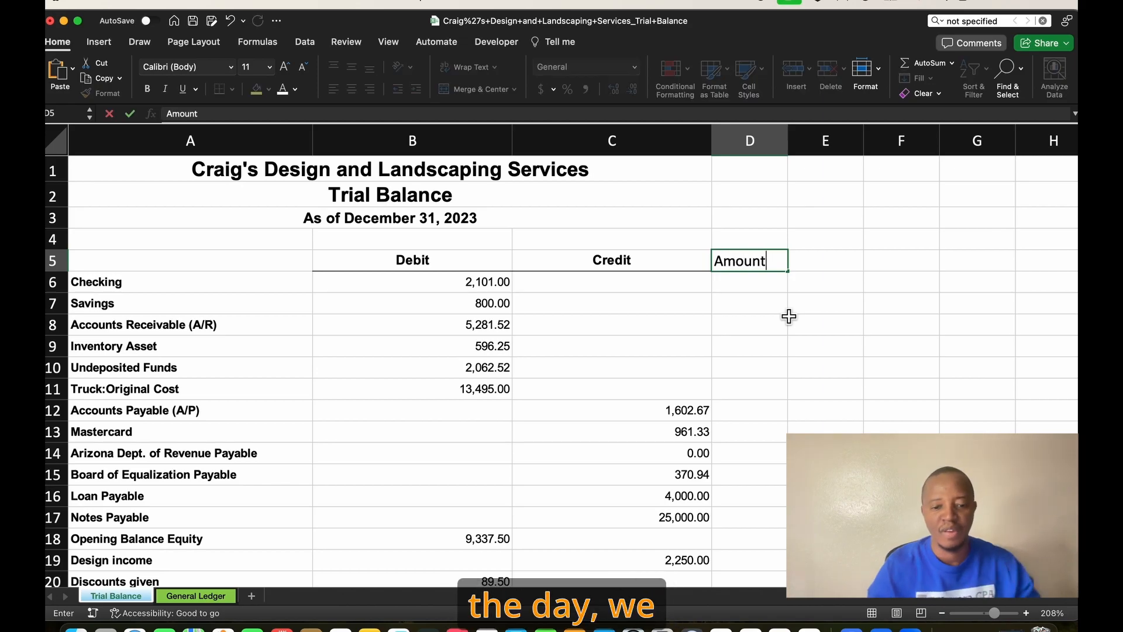
pyautogui.click(931, 321)
pyautogui.click(743, 264)
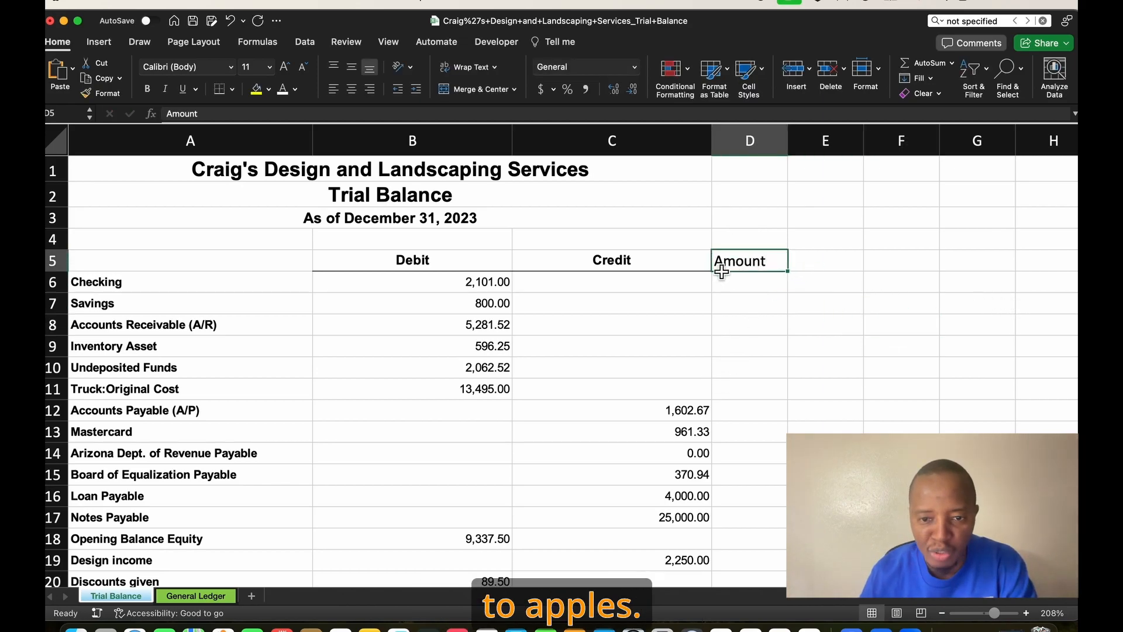
pyautogui.click(638, 269)
pyautogui.click(103, 93)
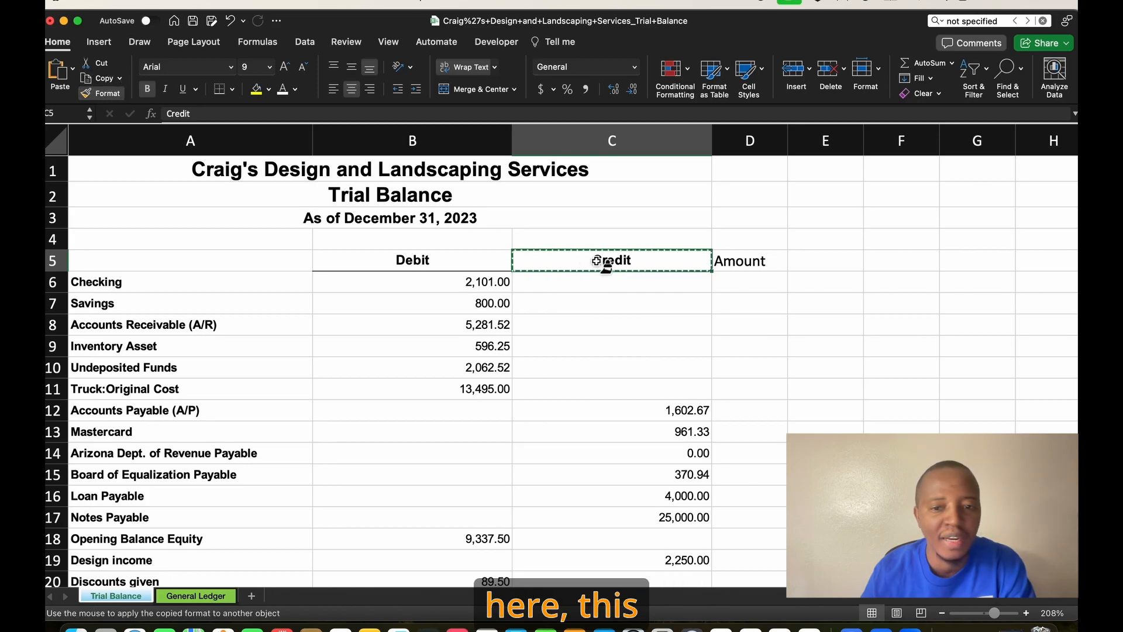
pyautogui.click(750, 260)
# Step: Check how debits and credits are signed in the Amount column of the General Ledger sheet
pyautogui.click(202, 595)
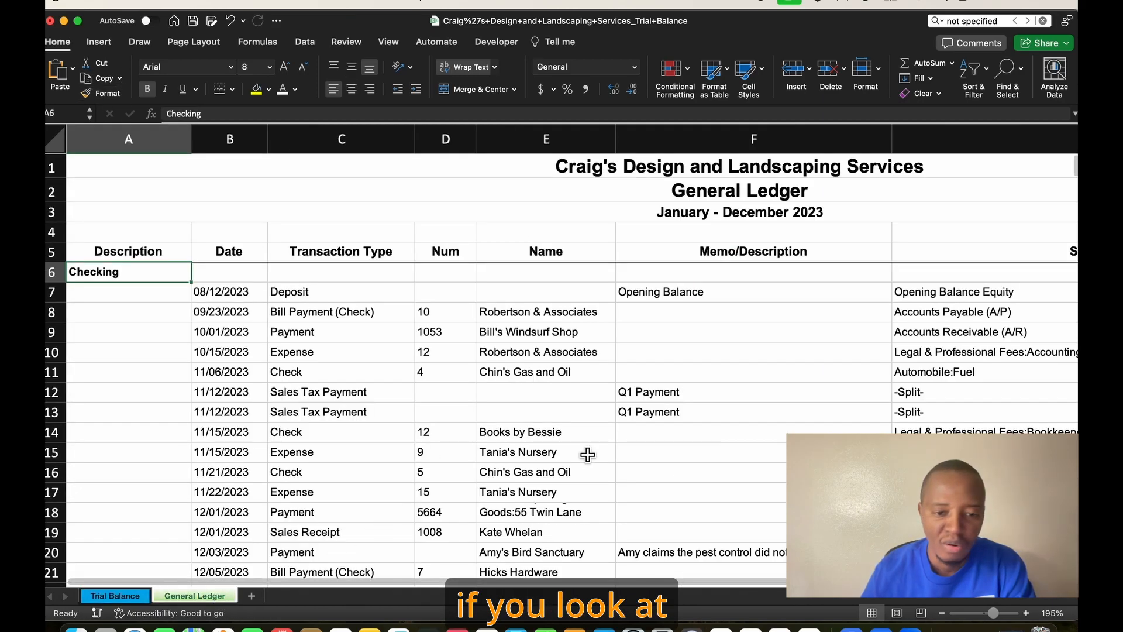
pyautogui.hscroll(5, 631, 585)
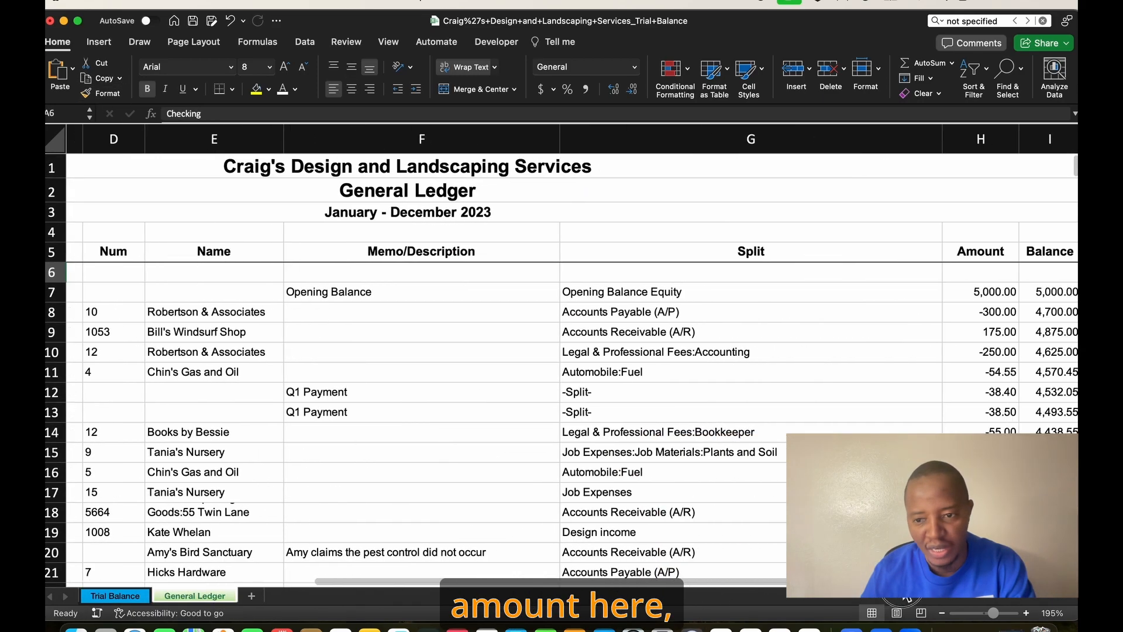
pyautogui.click(990, 332)
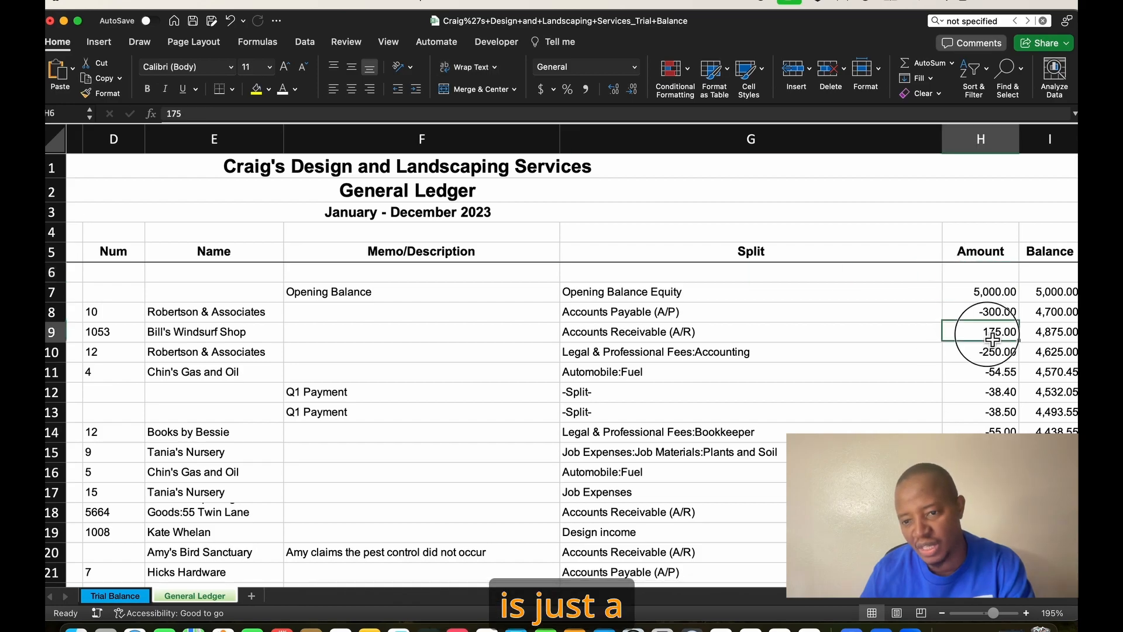
pyautogui.click(993, 312)
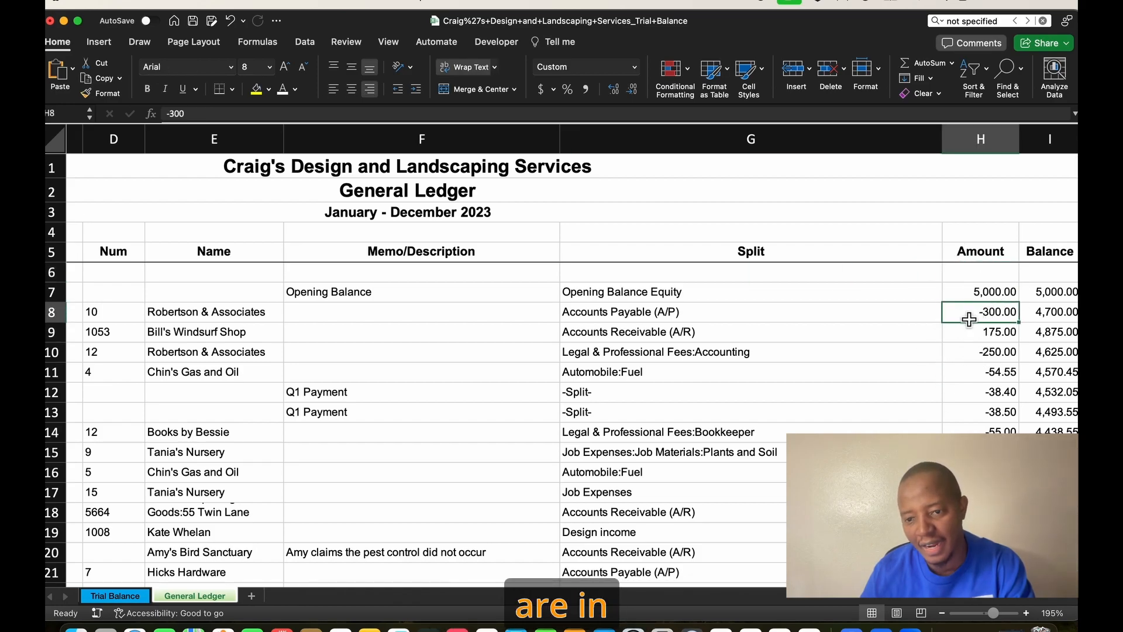
pyautogui.click(1002, 297)
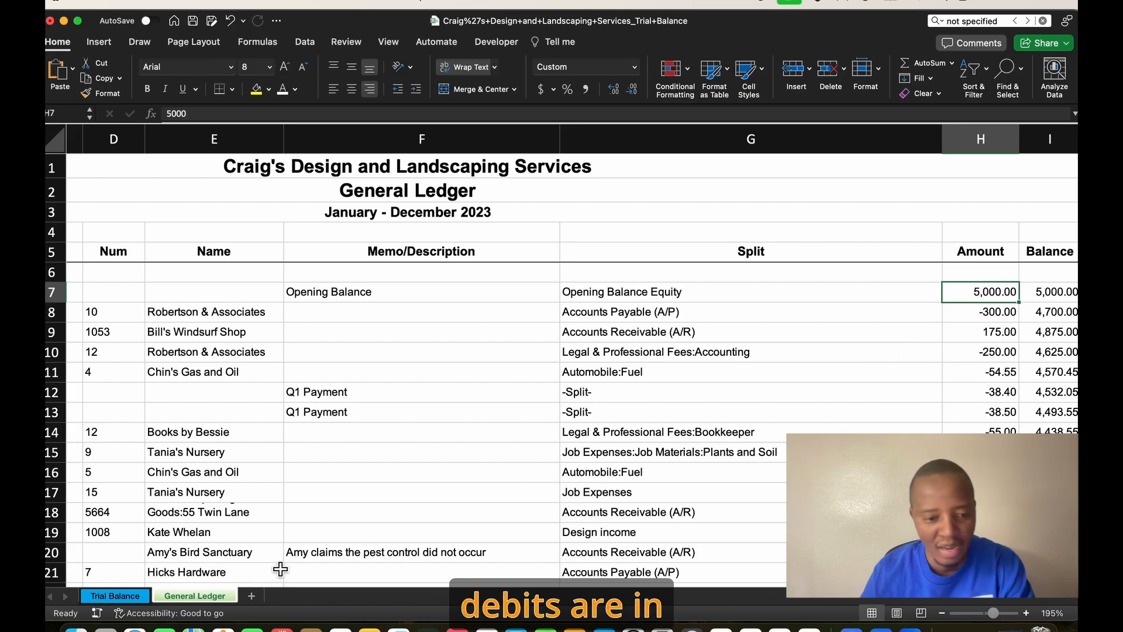
# Step: Enter the debit-minus-credit formula =B6-C6 in D6 of the Trial Balance for the Checking account
pyautogui.click(115, 596)
pyautogui.scroll(-2, 470, 465)
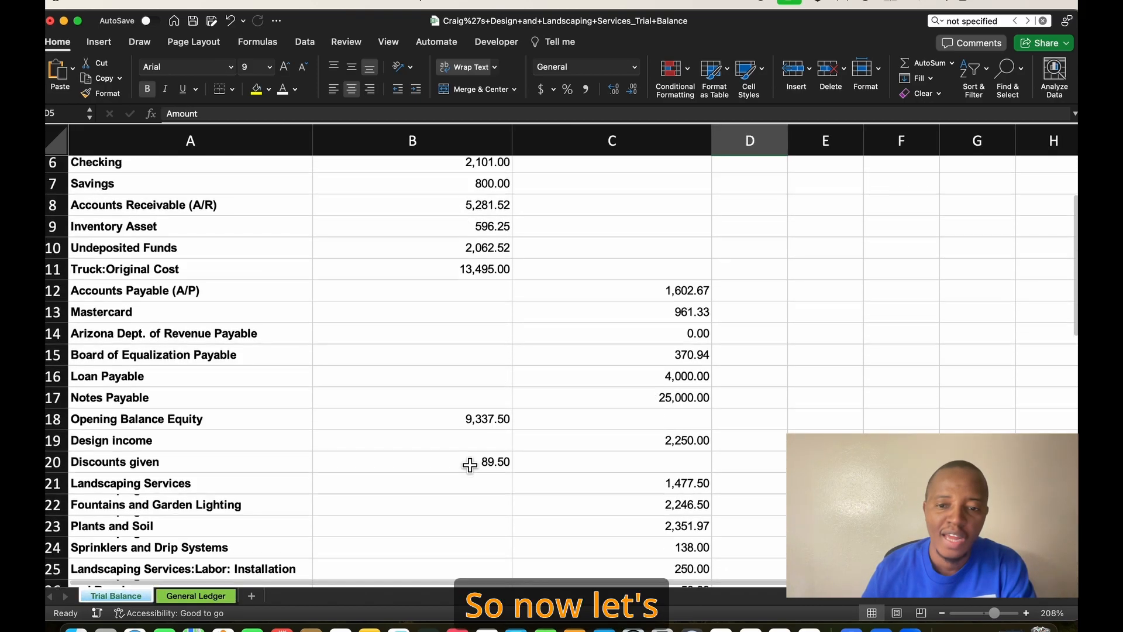
pyautogui.scroll(3, 470, 465)
pyautogui.click(735, 285)
pyautogui.write('=')
pyautogui.click(499, 287)
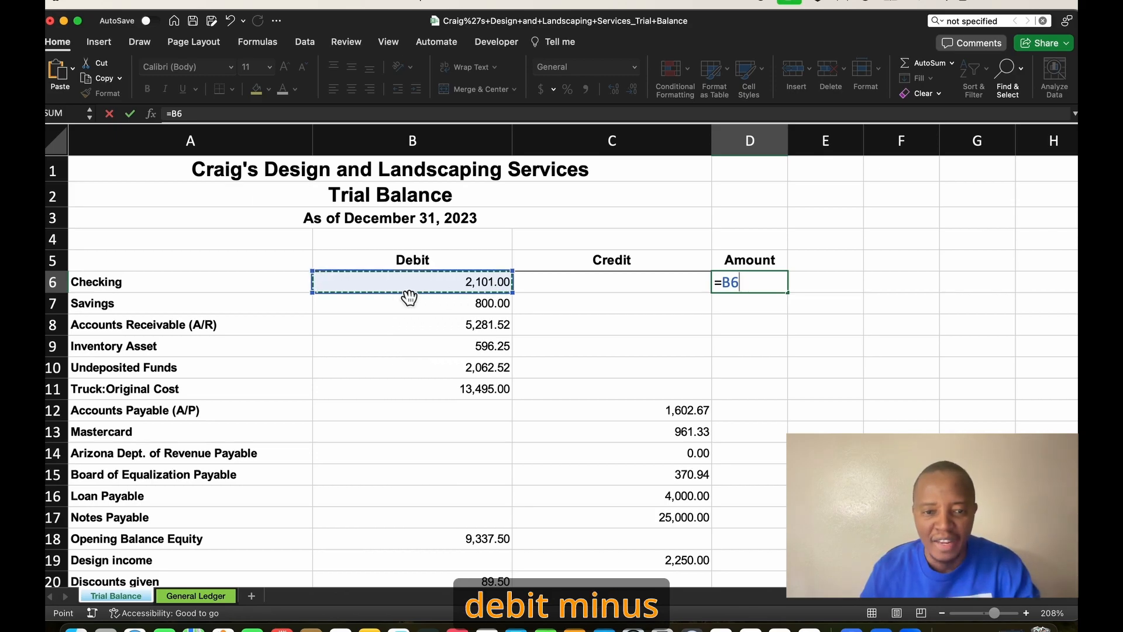
pyautogui.write('-')
pyautogui.click(662, 289)
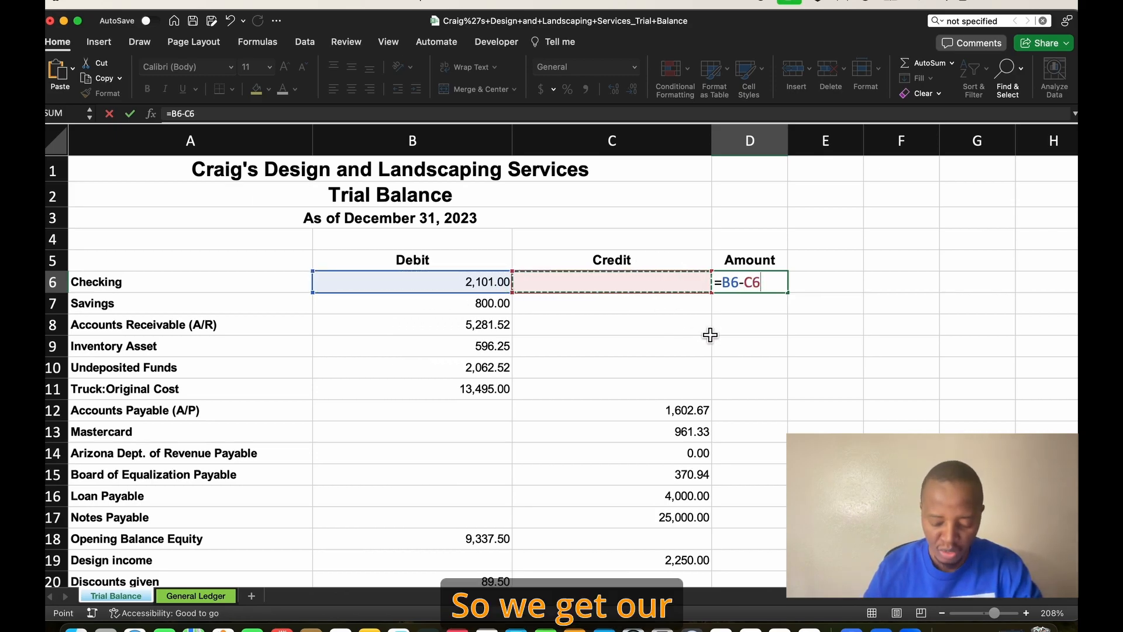
pyautogui.press('Return')
# Step: Fill the D6 formula down the Amount column for the remaining Trial Balance accounts
pyautogui.click(775, 284)
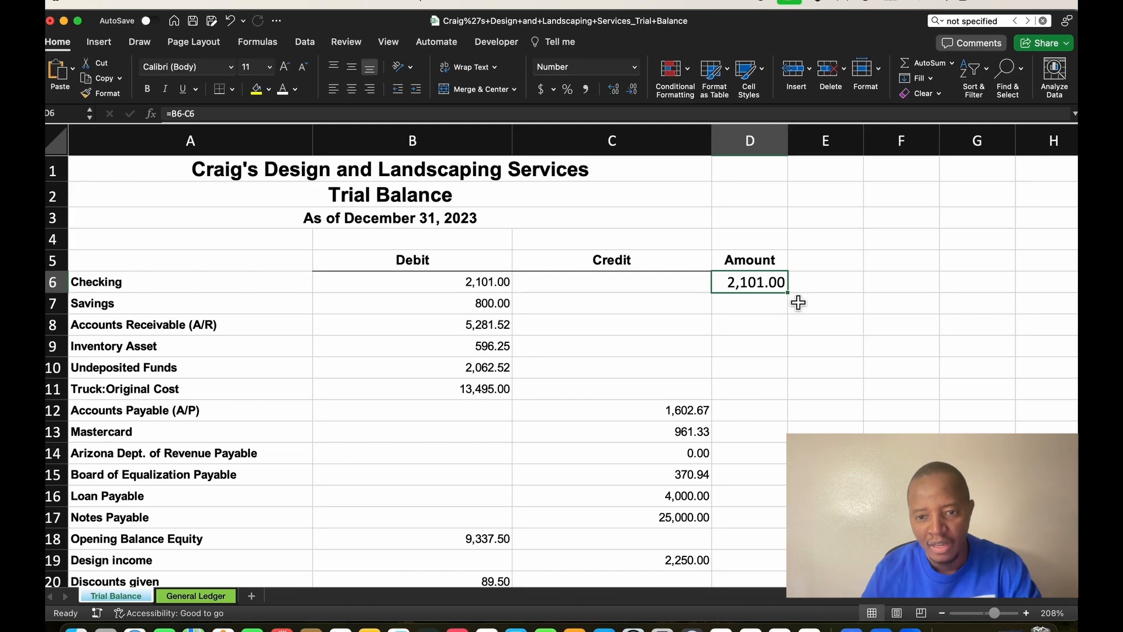
pyautogui.doubleClick(794, 300)
pyautogui.scroll(-10, 684, 317)
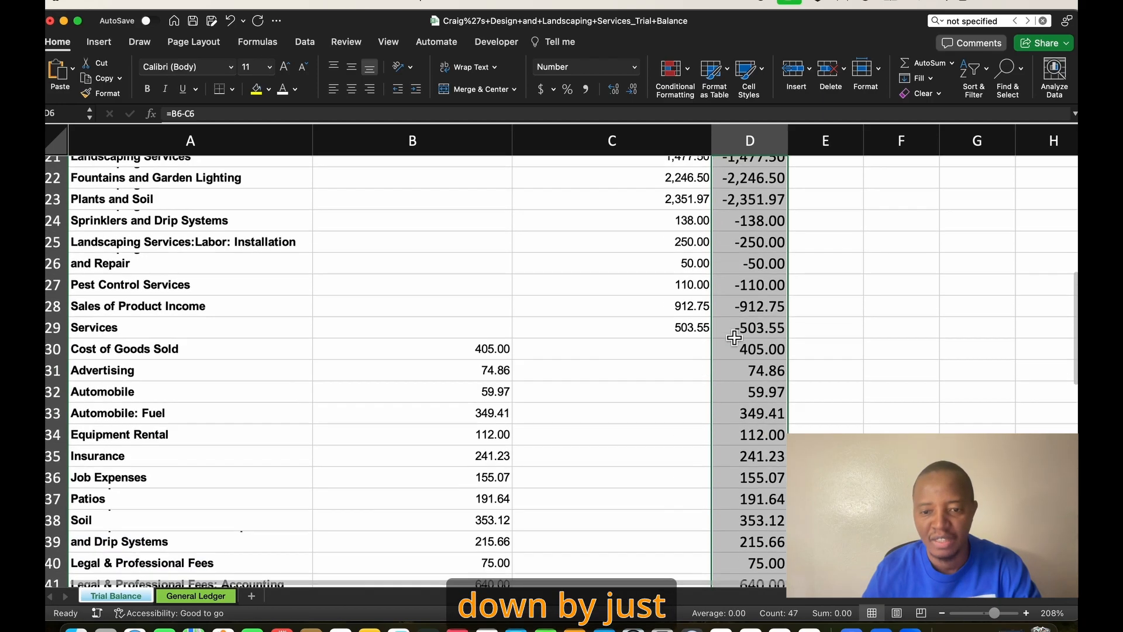
# Step: Apply the comma accounting format to the Trial Balance Amount values from D6 down and check the column's sum
pyautogui.scroll(3, 684, 317)
pyautogui.click(586, 89)
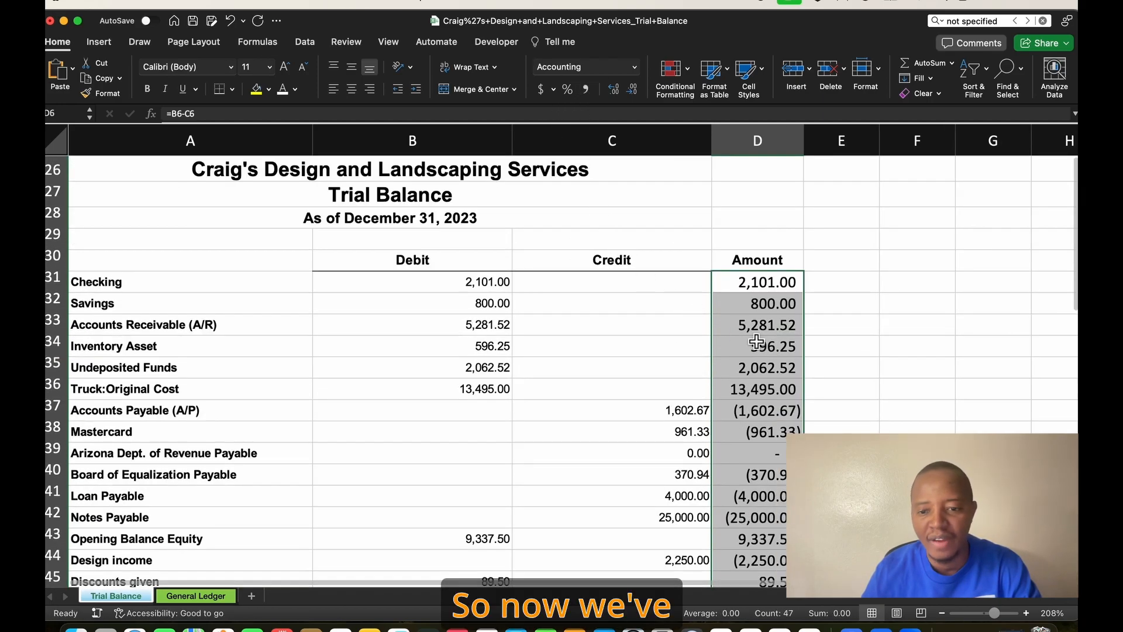
pyautogui.scroll(-3, 757, 341)
pyautogui.scroll(-15, 757, 341)
pyautogui.scroll(4, 753, 339)
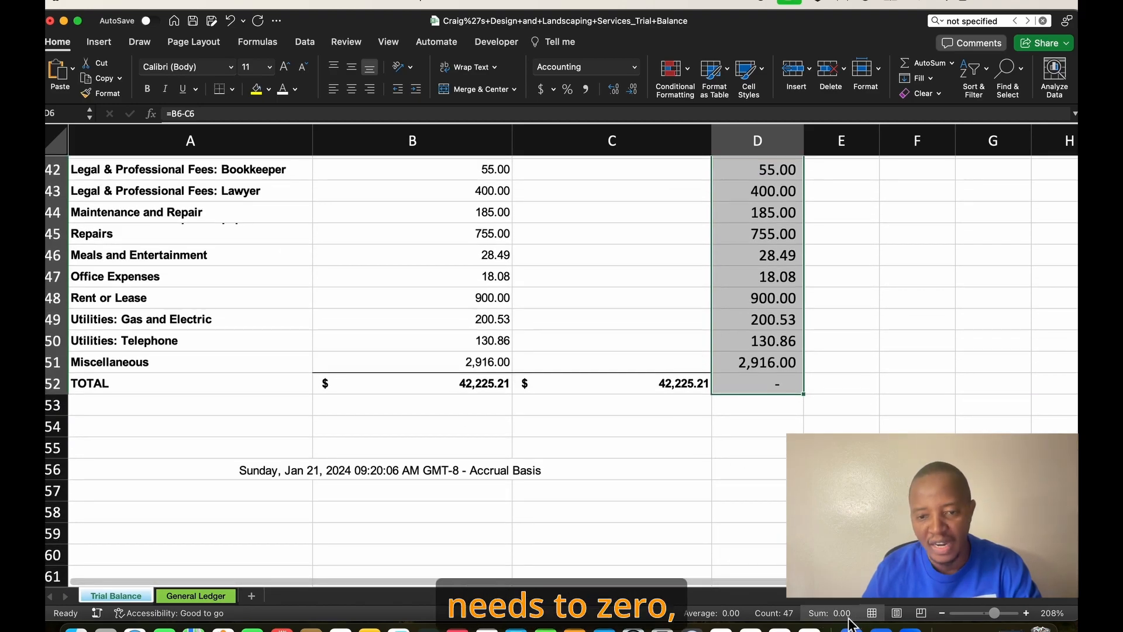
pyautogui.click(547, 454)
pyautogui.scroll(3, 396, 414)
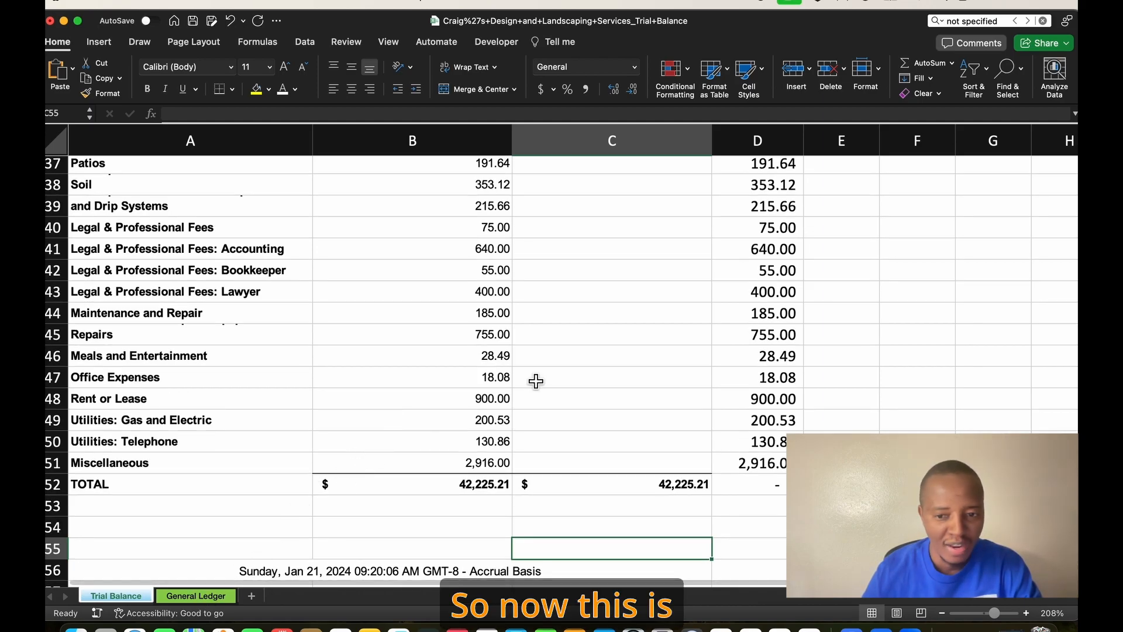
pyautogui.scroll(15, 522, 402)
pyautogui.scroll(3, 522, 402)
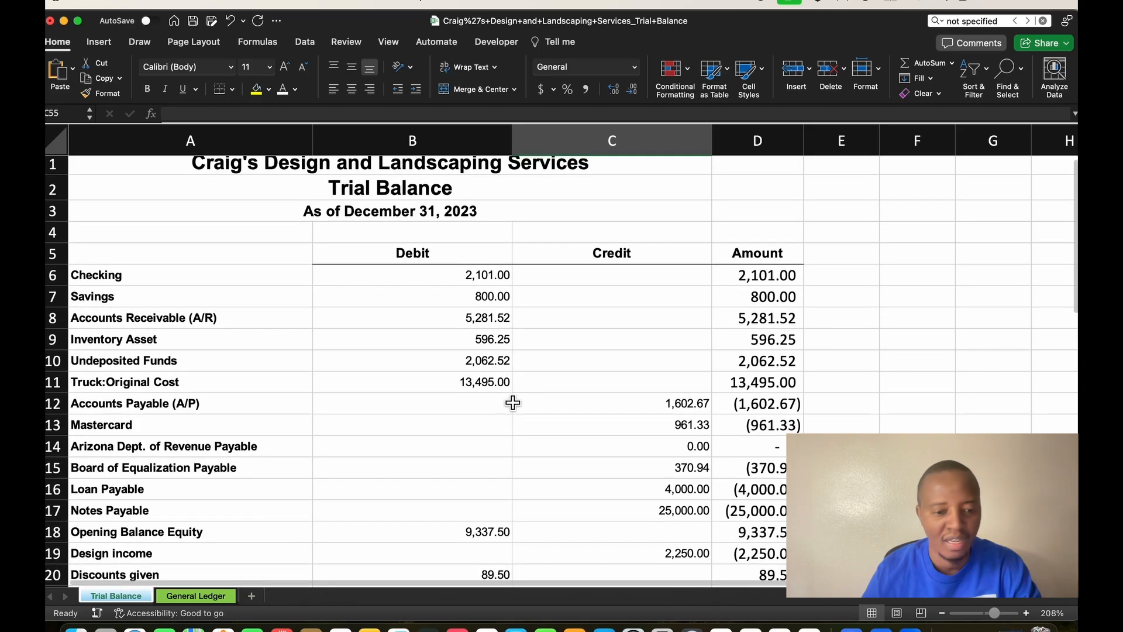
# Step: Review the transaction rows and column layout of the General Ledger sheet
pyautogui.click(207, 597)
pyautogui.scroll(-5, 519, 409)
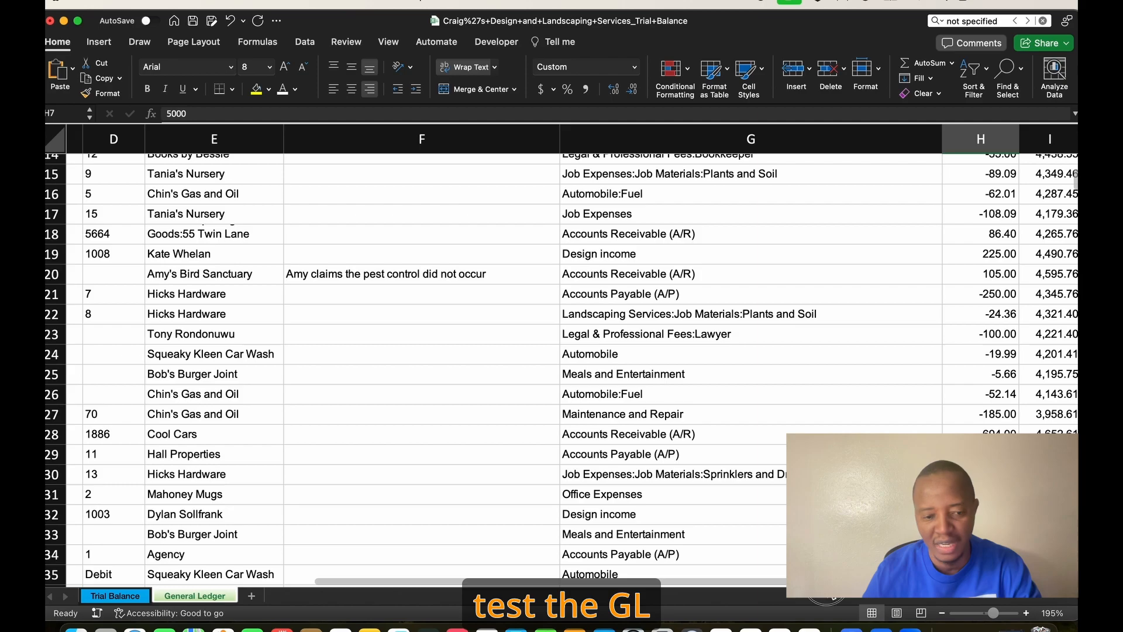
pyautogui.hscroll(-5, 527, 554)
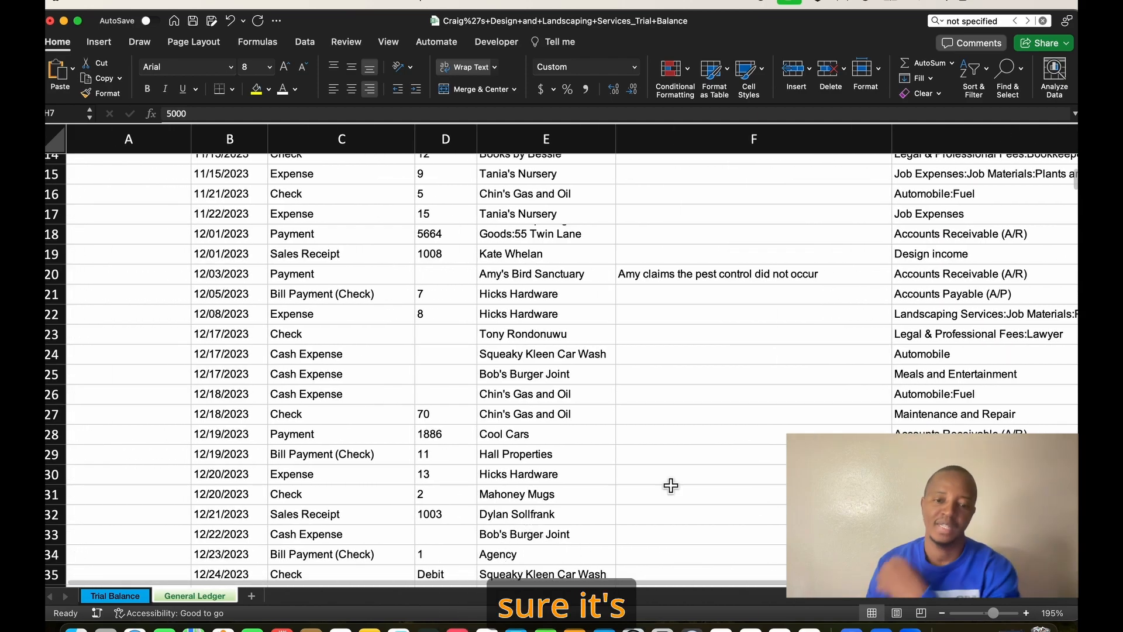
pyautogui.scroll(5, 534, 389)
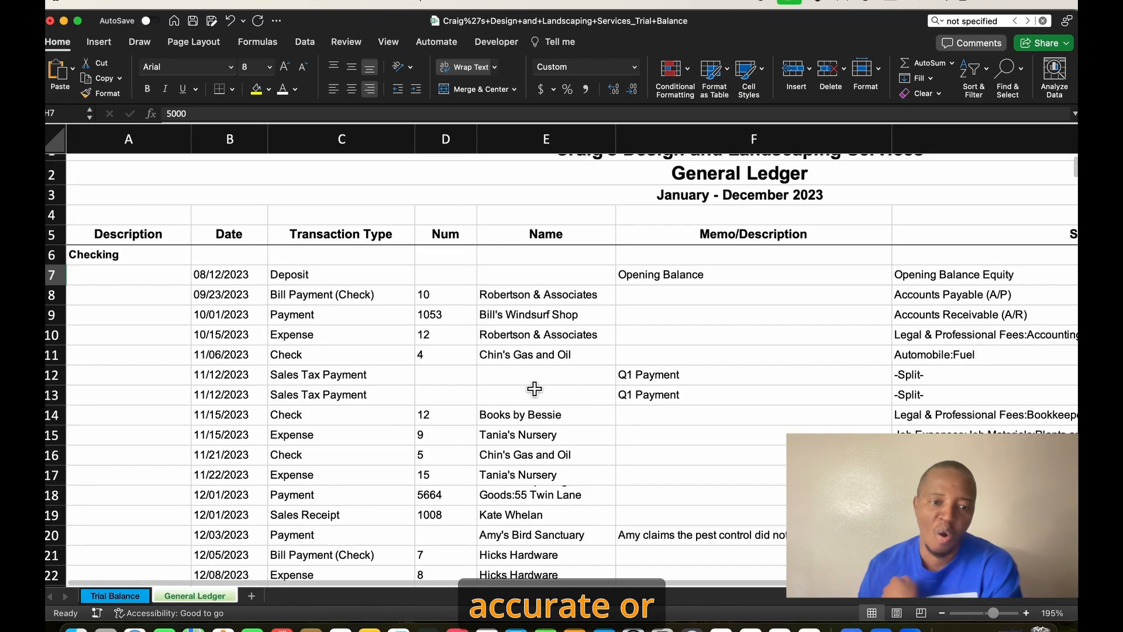
pyautogui.scroll(-3, 515, 389)
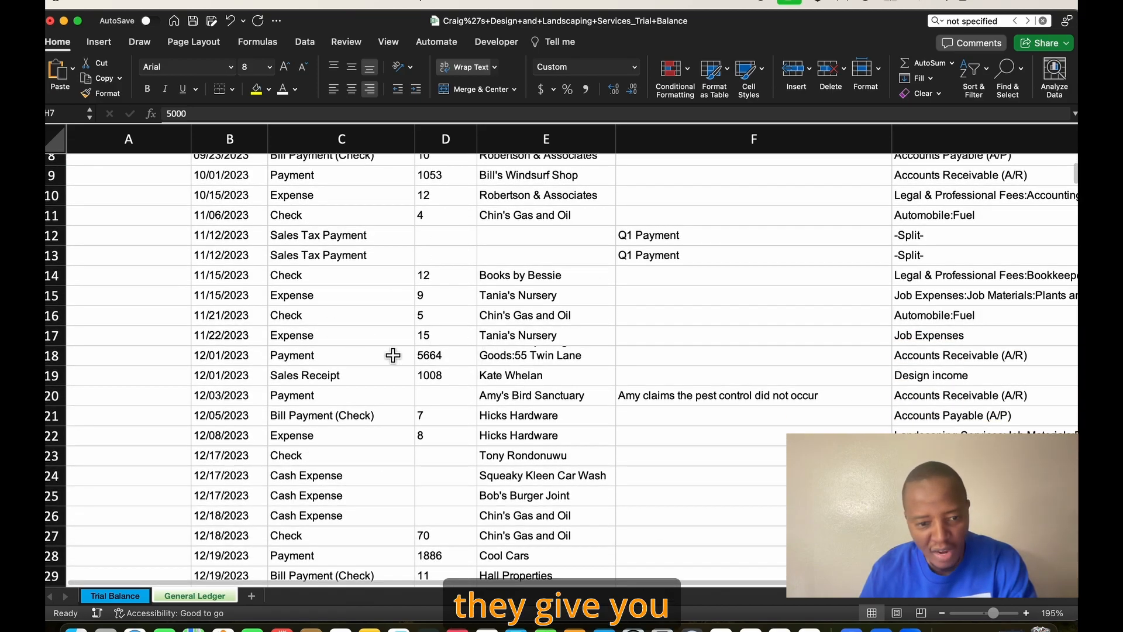
pyautogui.scroll(3, 476, 415)
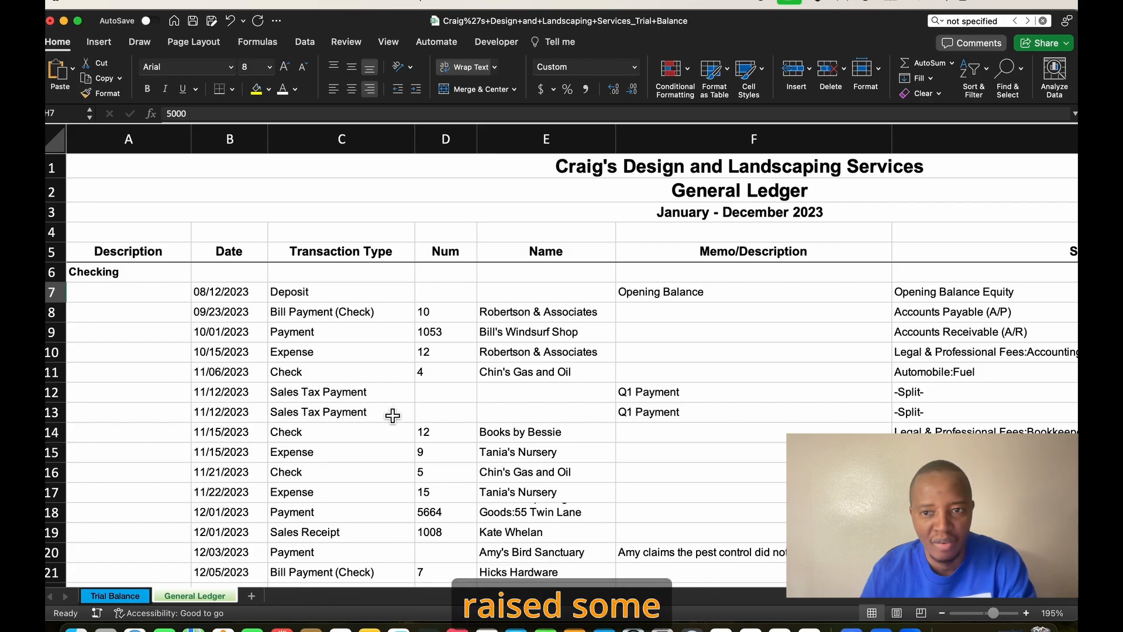
pyautogui.scroll(-1, 392, 416)
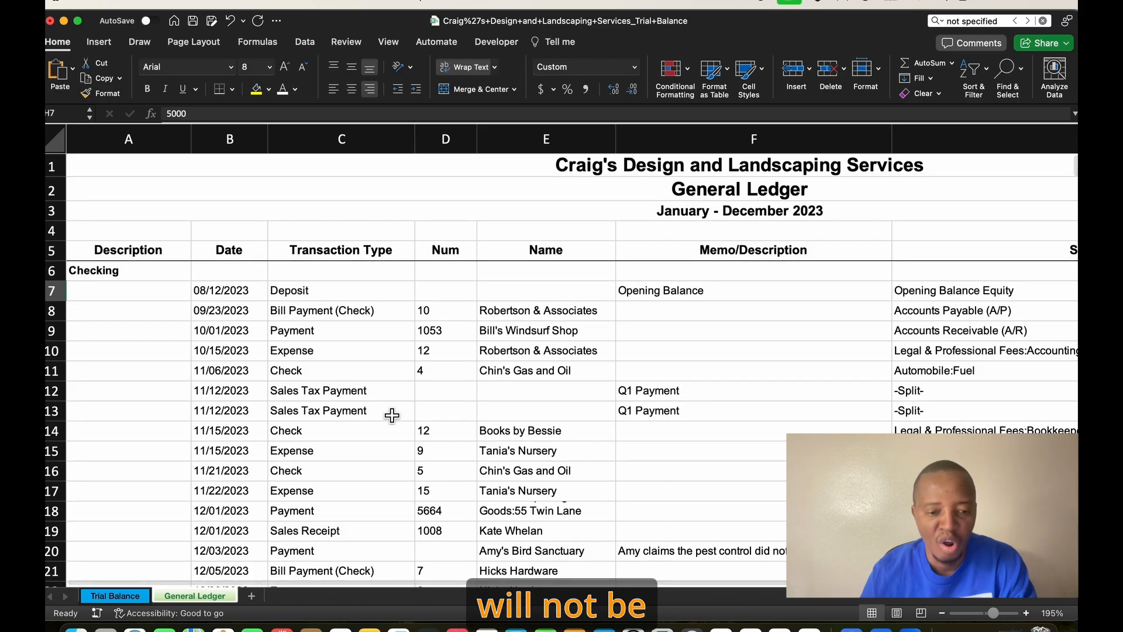
pyautogui.scroll(-5, 393, 416)
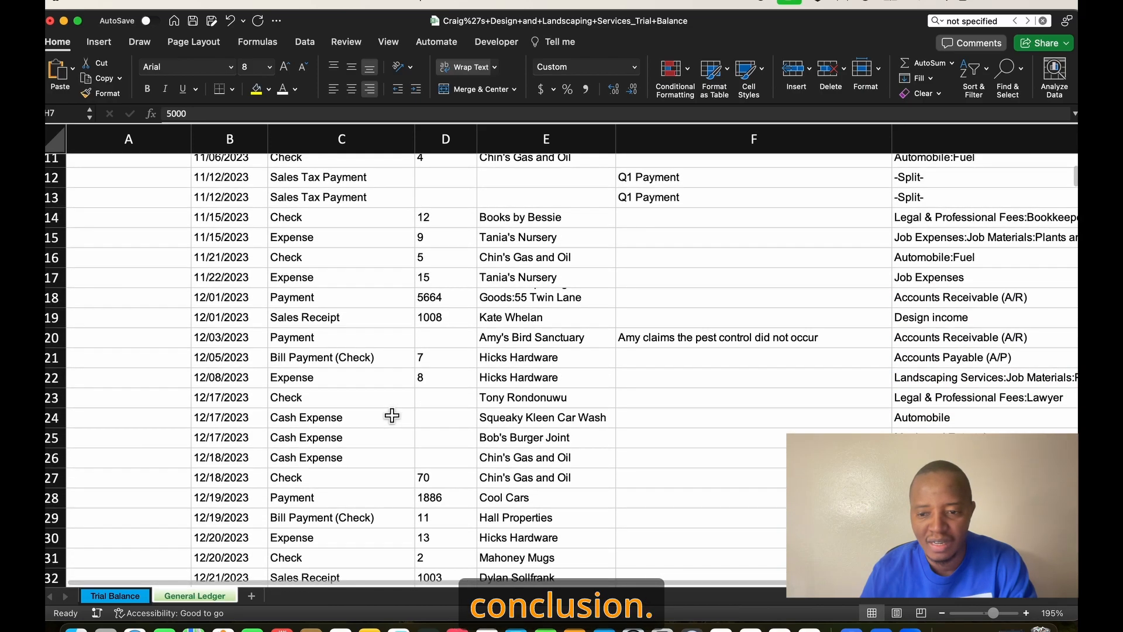
pyautogui.scroll(5, 392, 416)
# Step: Narrow the Memo/Description column of the General Ledger
pyautogui.moveTo(892, 139); pyautogui.dragTo(818, 166)
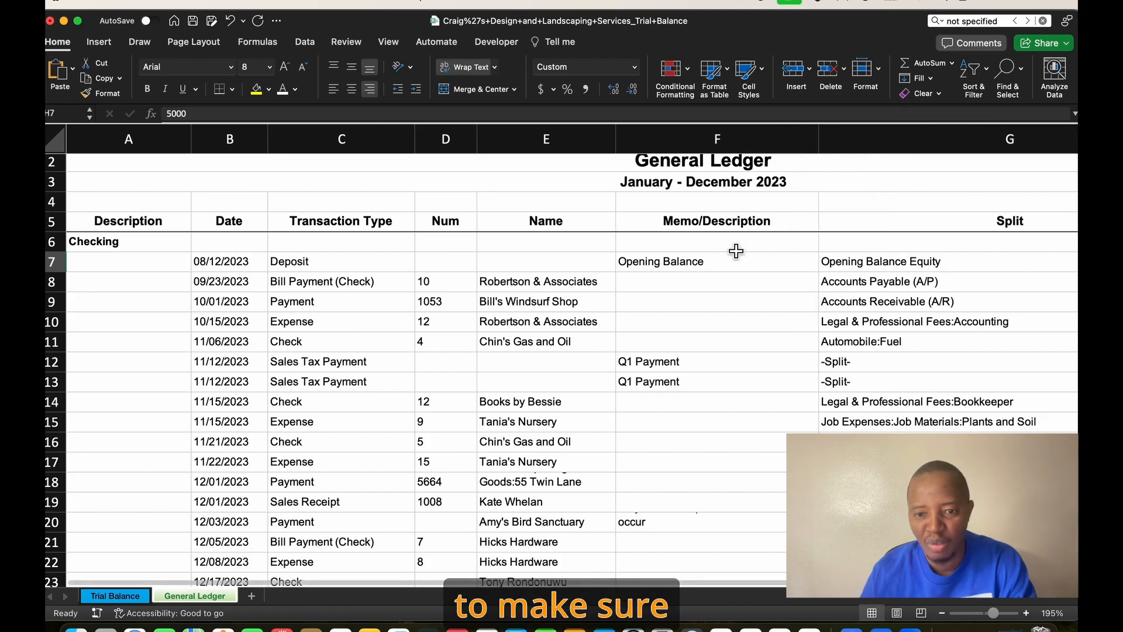
pyautogui.scroll(-4, 586, 364)
pyautogui.scroll(5, 586, 364)
pyautogui.click(442, 351)
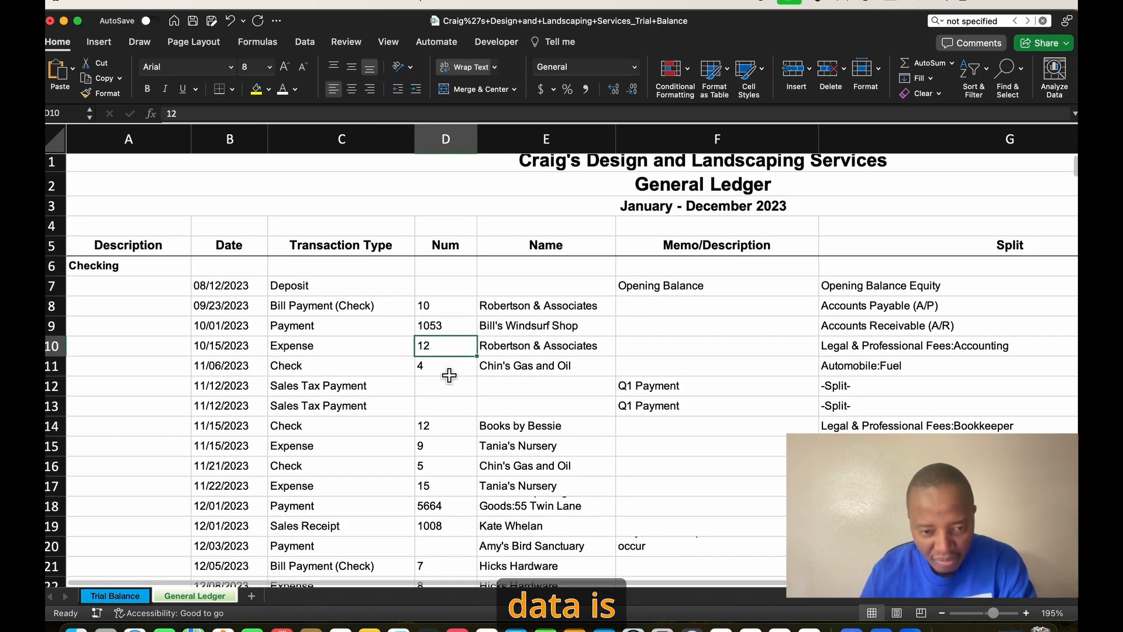
# Step: Compare the account layout of the Trial Balance sheet with the General Ledger rows
pyautogui.scroll(-4, 538, 473)
pyautogui.scroll(5, 539, 473)
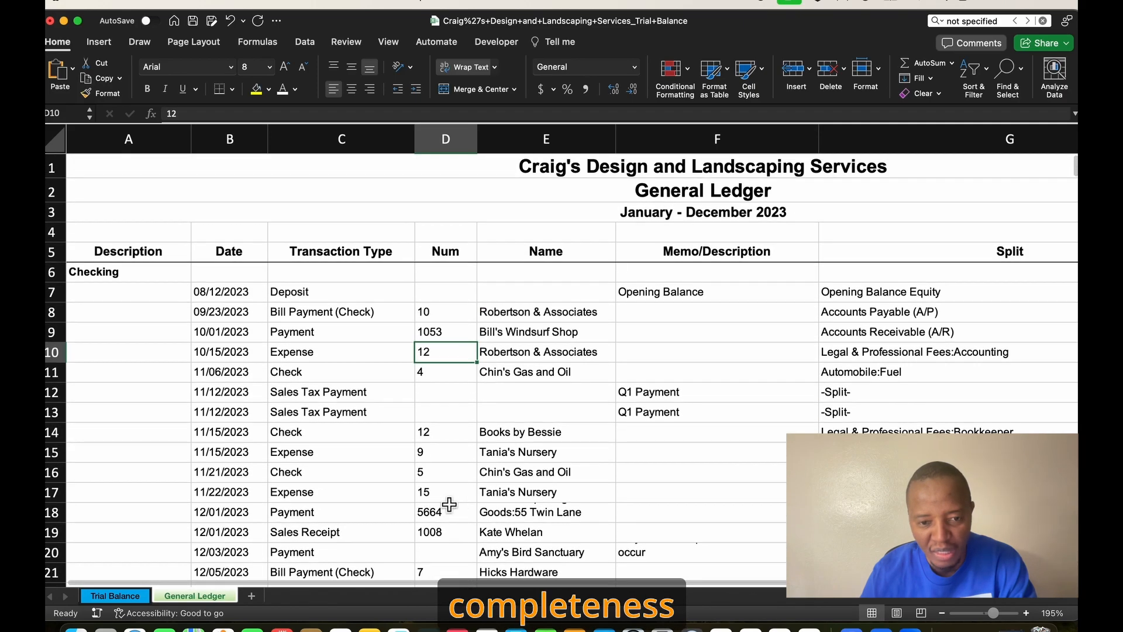
pyautogui.click(642, 355)
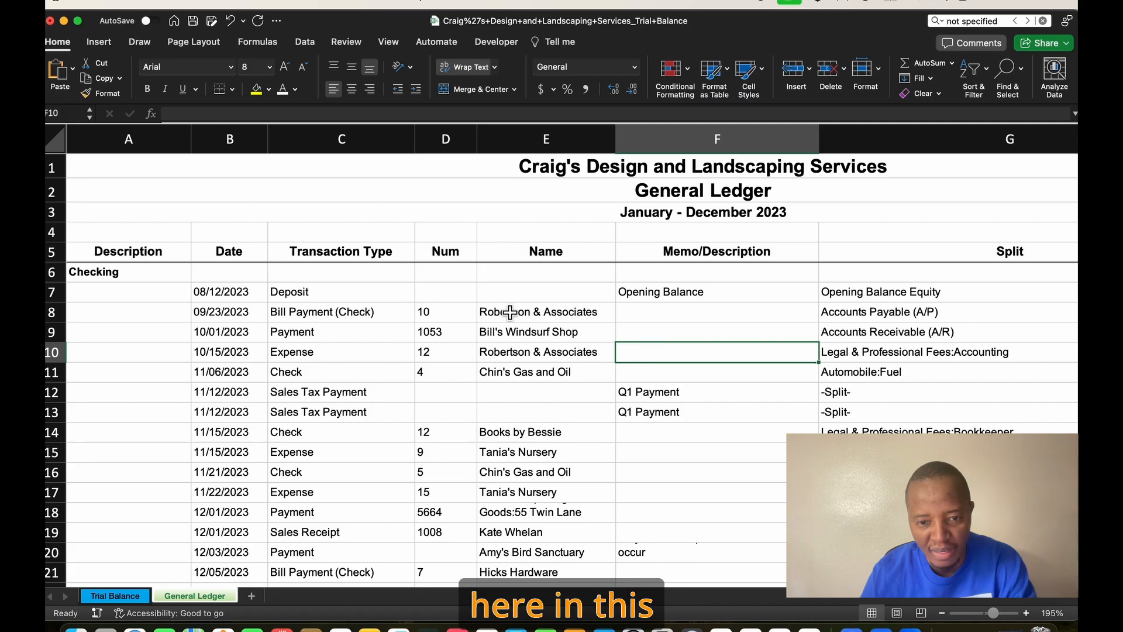
pyautogui.click(115, 596)
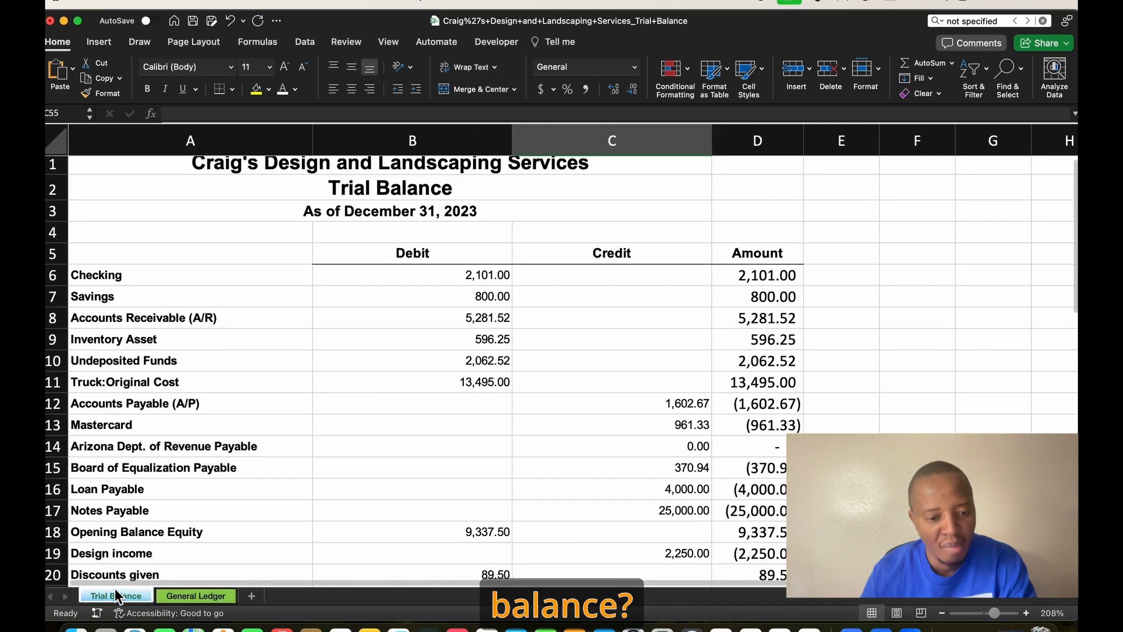
pyautogui.click(211, 599)
pyautogui.scroll(-8, 529, 474)
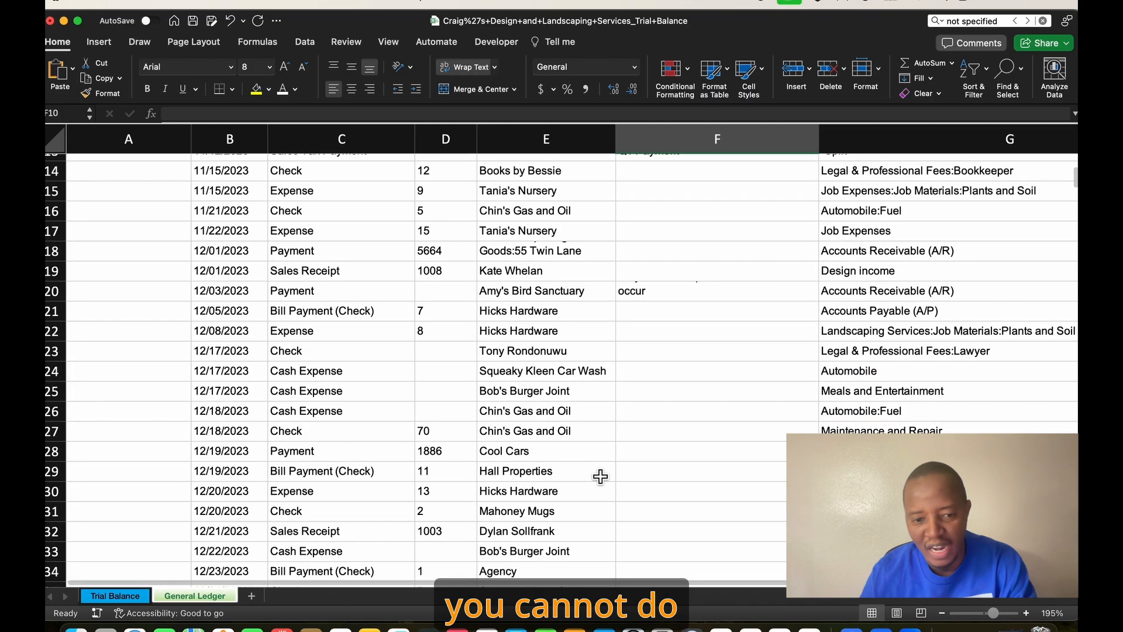
pyautogui.scroll(8, 529, 474)
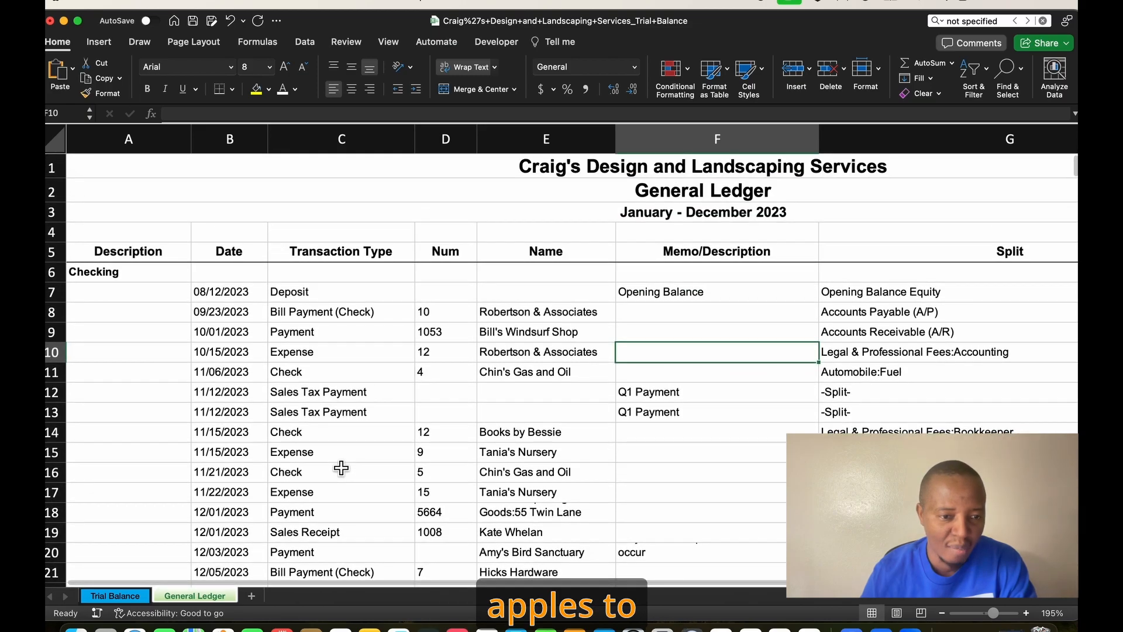
# Step: Examine which General Ledger transaction rows lack an account name in the Description column between each account heading and its total
pyautogui.click(127, 277)
pyautogui.scroll(-2, 162, 351)
pyautogui.scroll(2, 383, 304)
pyautogui.scroll(-13, 167, 409)
pyautogui.scroll(2, 144, 272)
pyautogui.moveTo(152, 317); pyautogui.dragTo(202, 206)
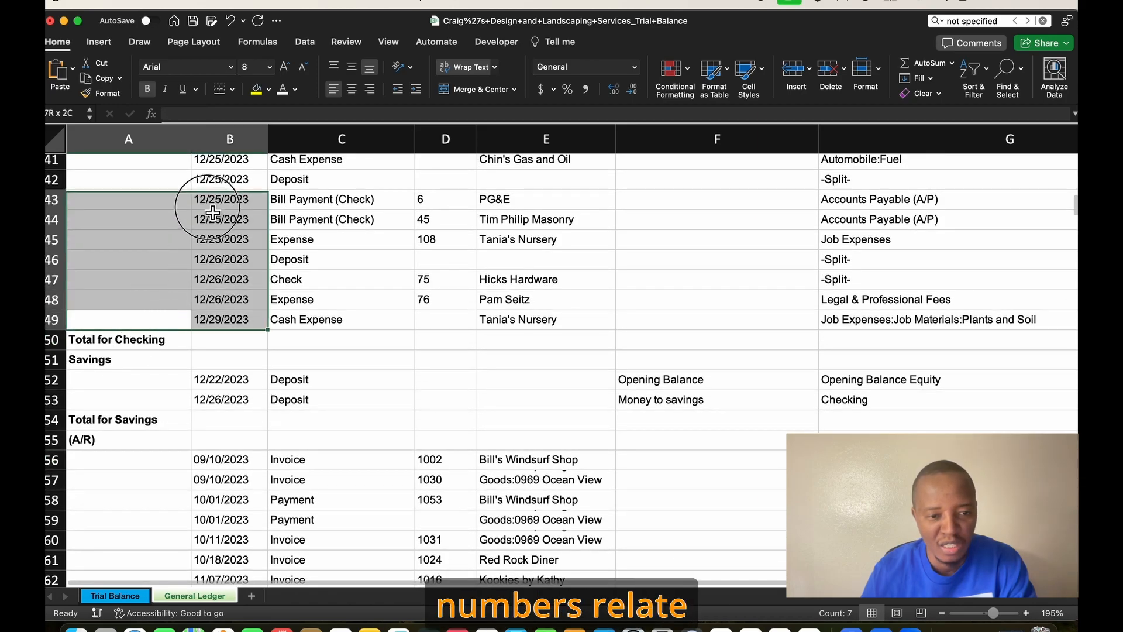
pyautogui.scroll(1, 227, 318)
pyautogui.scroll(-1, 227, 318)
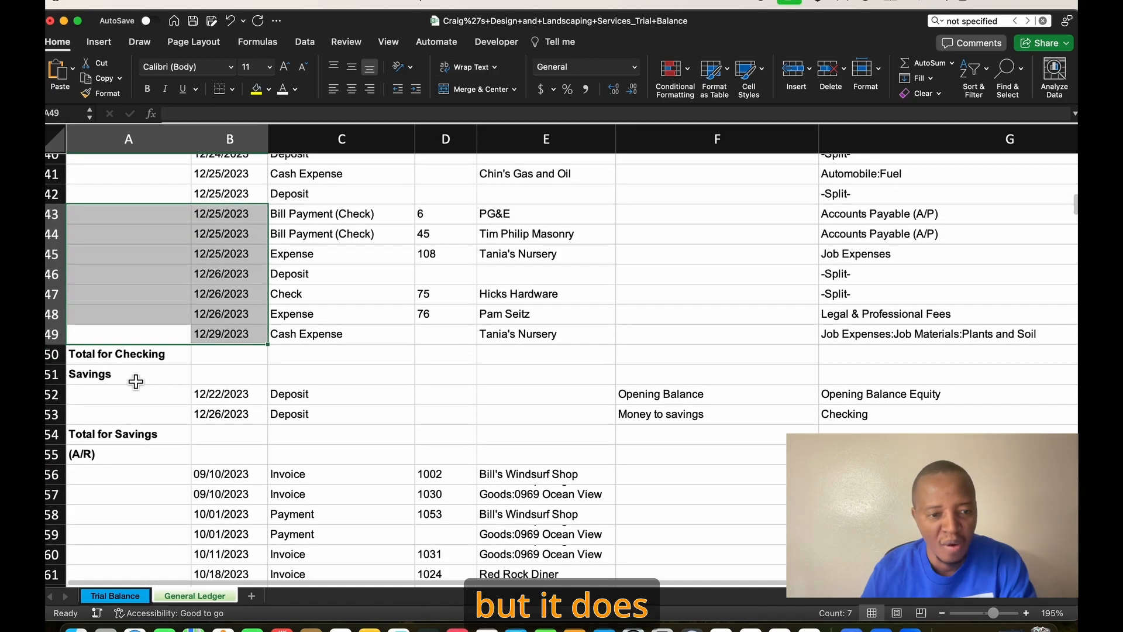
pyautogui.click(159, 372)
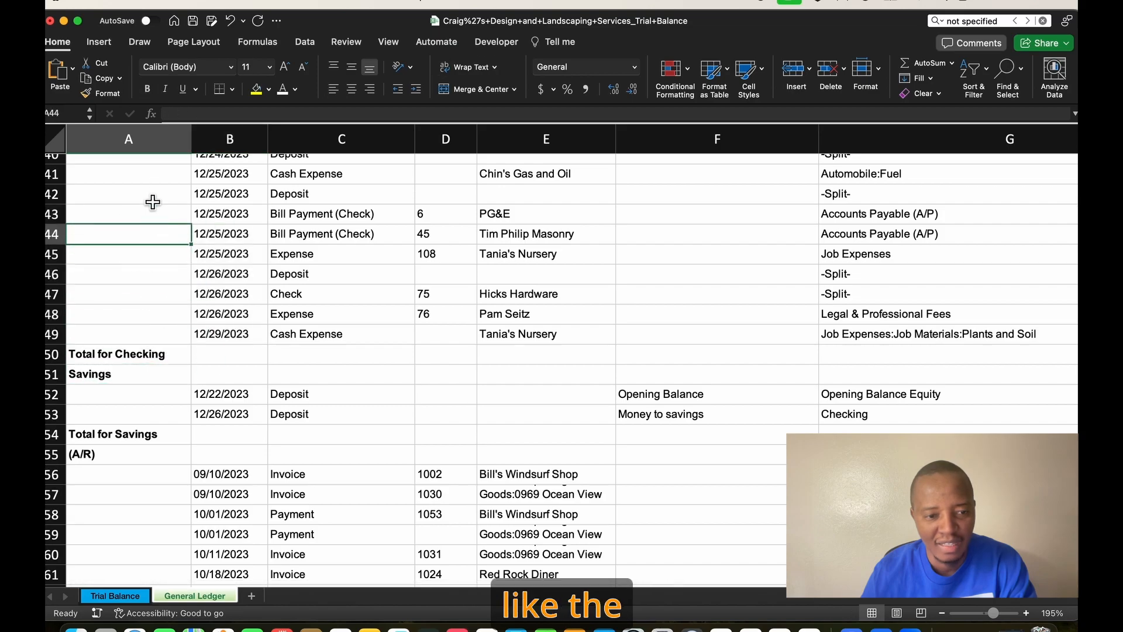
pyautogui.scroll(5, 193, 275)
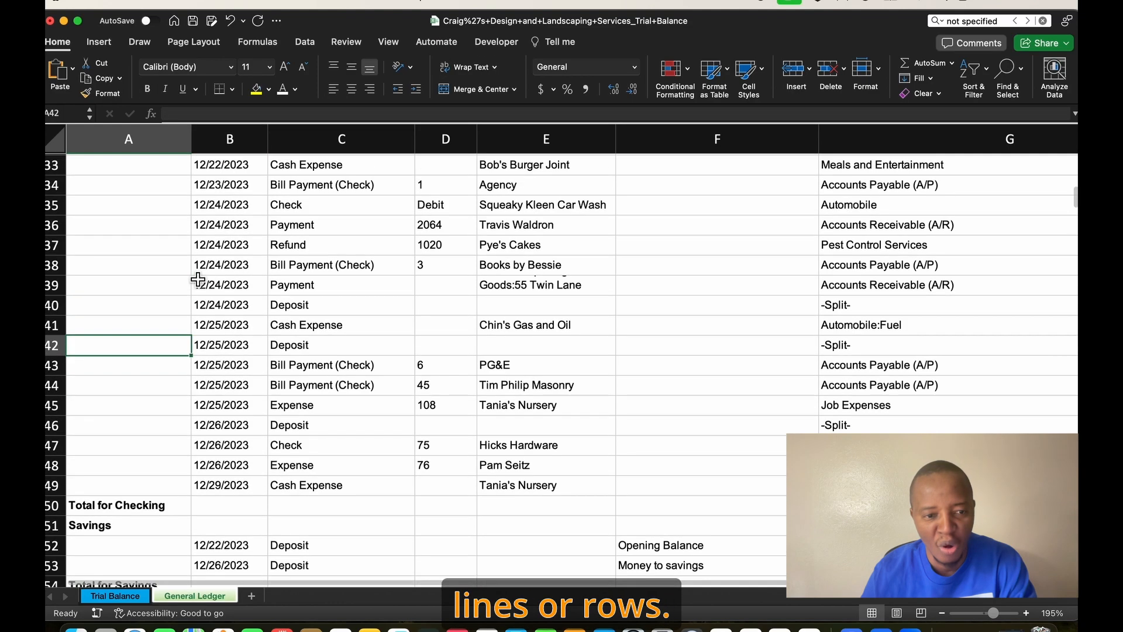
pyautogui.scroll(-4, 223, 287)
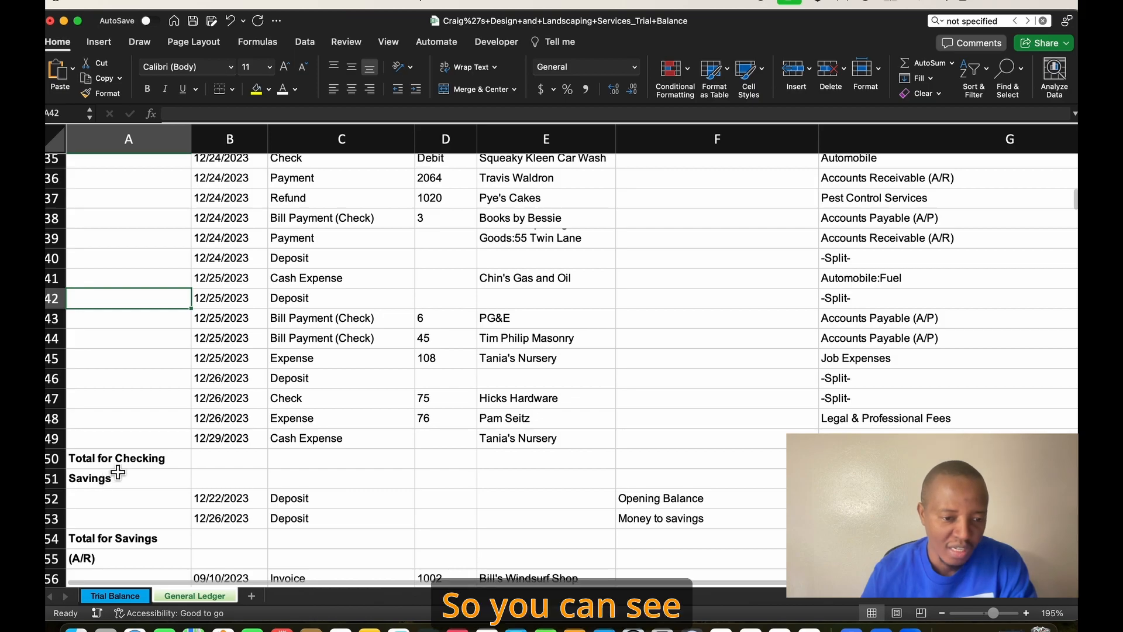
pyautogui.scroll(12, 363, 476)
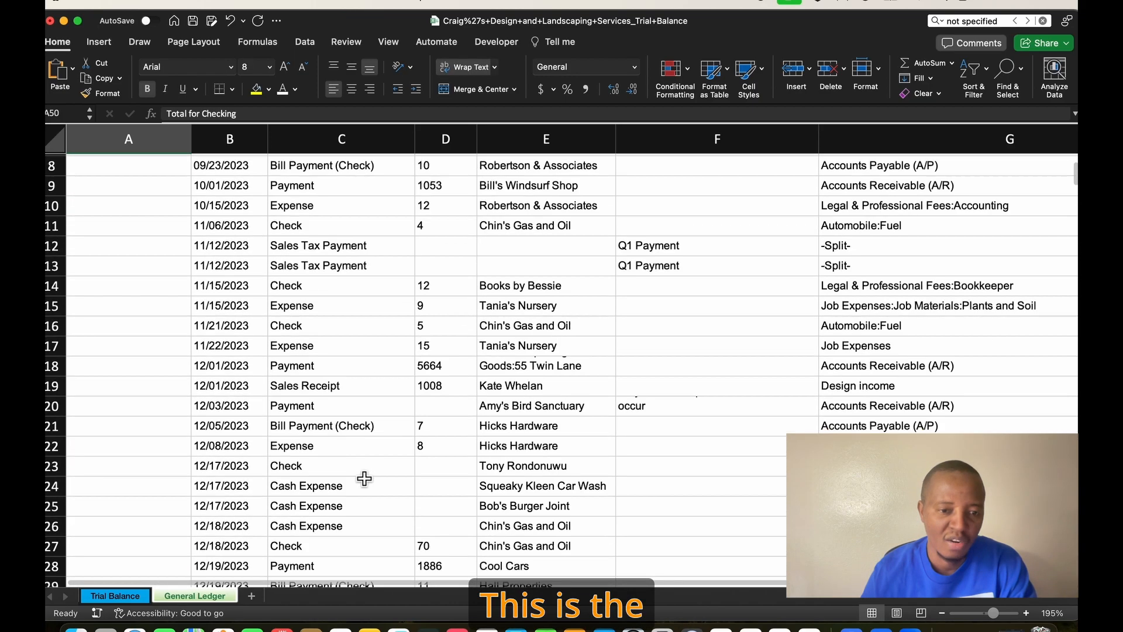
# Step: Select the Description column of the General Ledger from A6 down and reduce the selection to its blanks with Go To Special
pyautogui.moveTo(146, 266); pyautogui.dragTo(186, 504)
pyautogui.scroll(20, 320, 465)
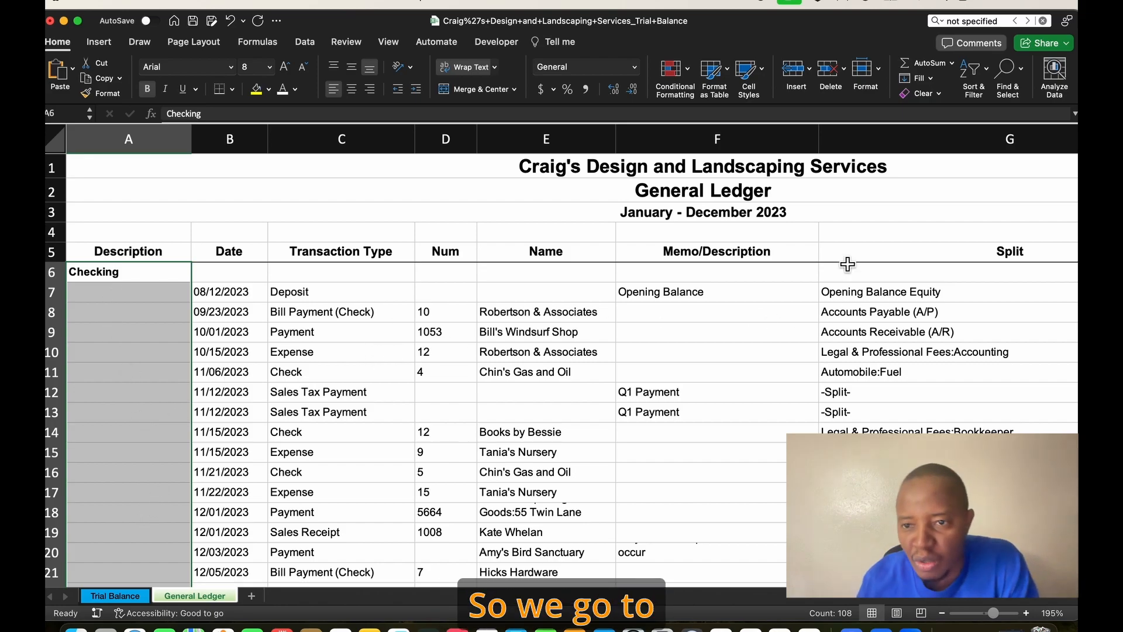
pyautogui.click(1012, 70)
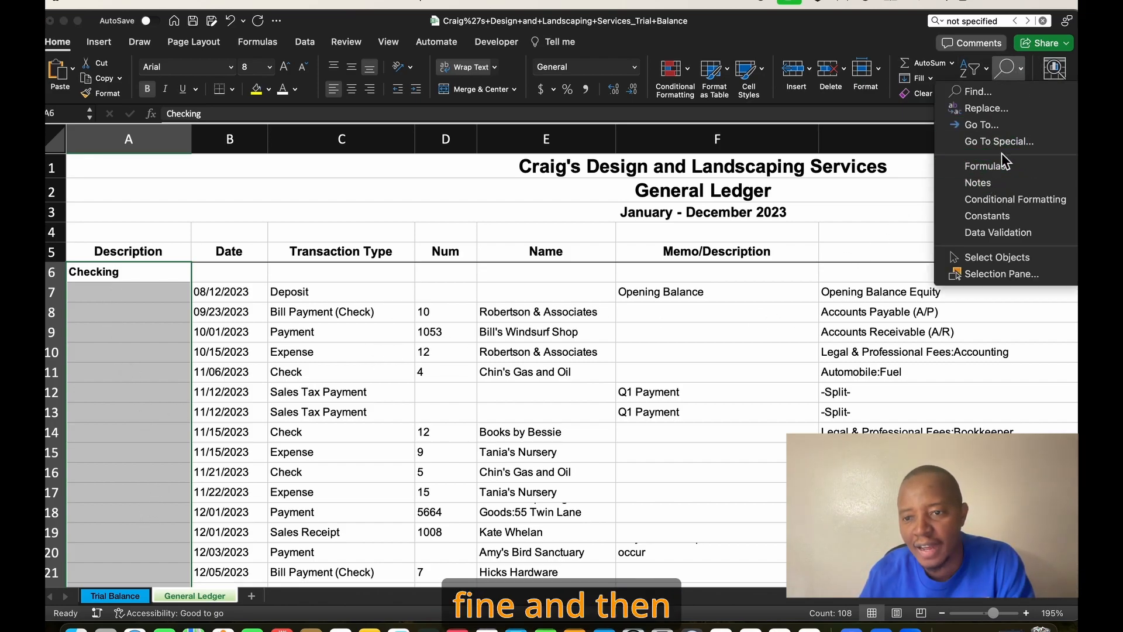
pyautogui.click(1010, 142)
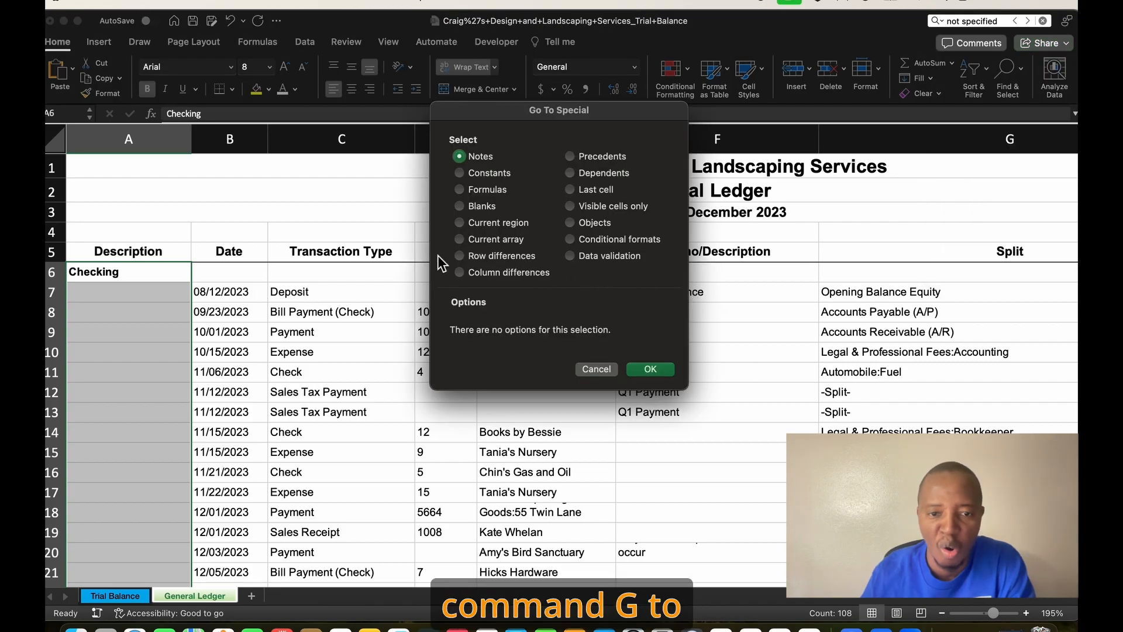
pyautogui.click(460, 206)
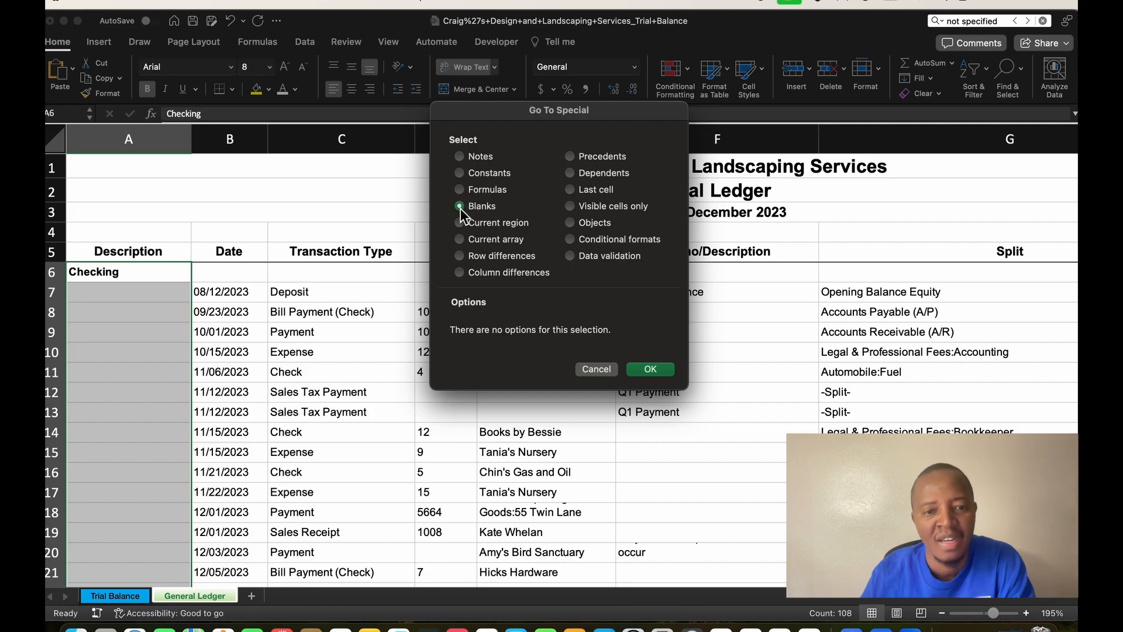
pyautogui.click(651, 369)
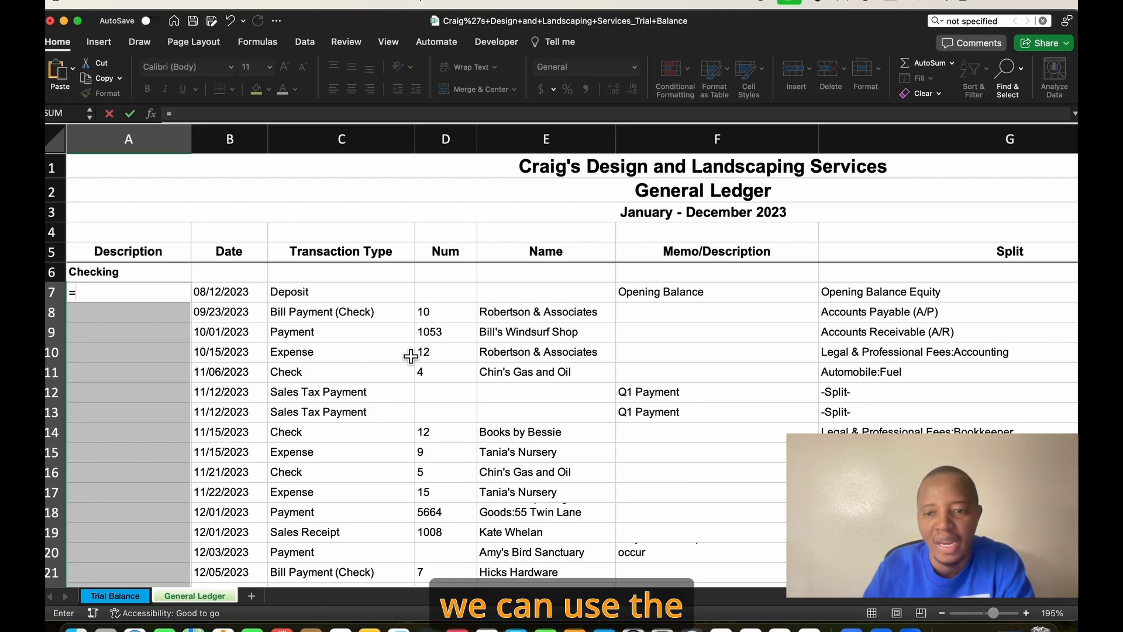
# Step: Fill all selected blank Description cells with a reference to the cell above, starting with =A6 in A7, and check the account names
pyautogui.press('Up')
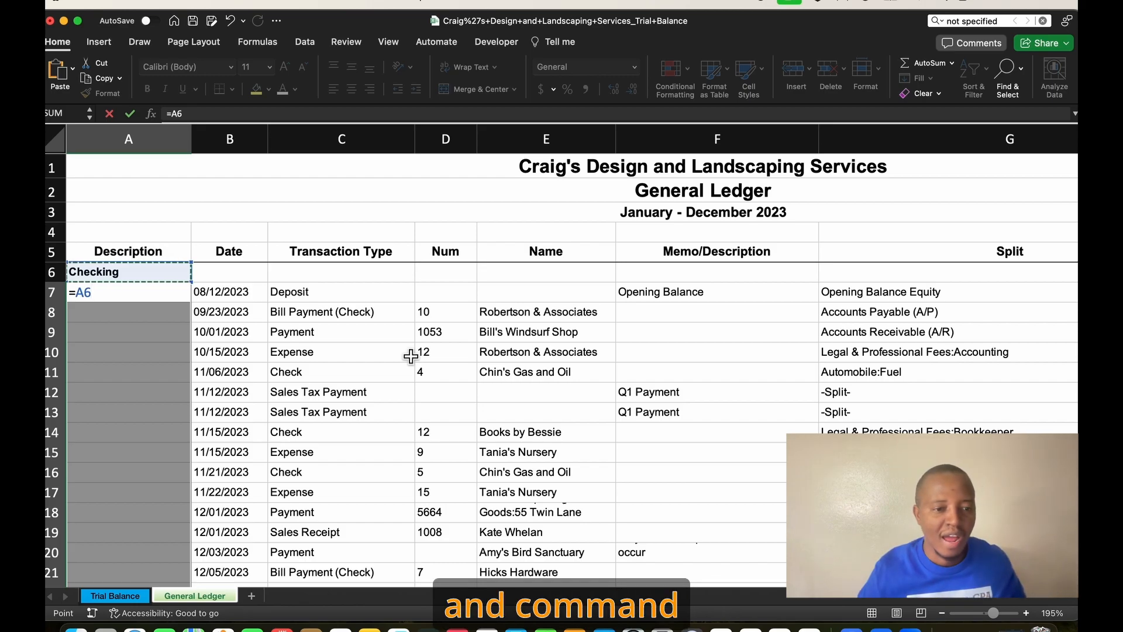
pyautogui.press('super+Return')
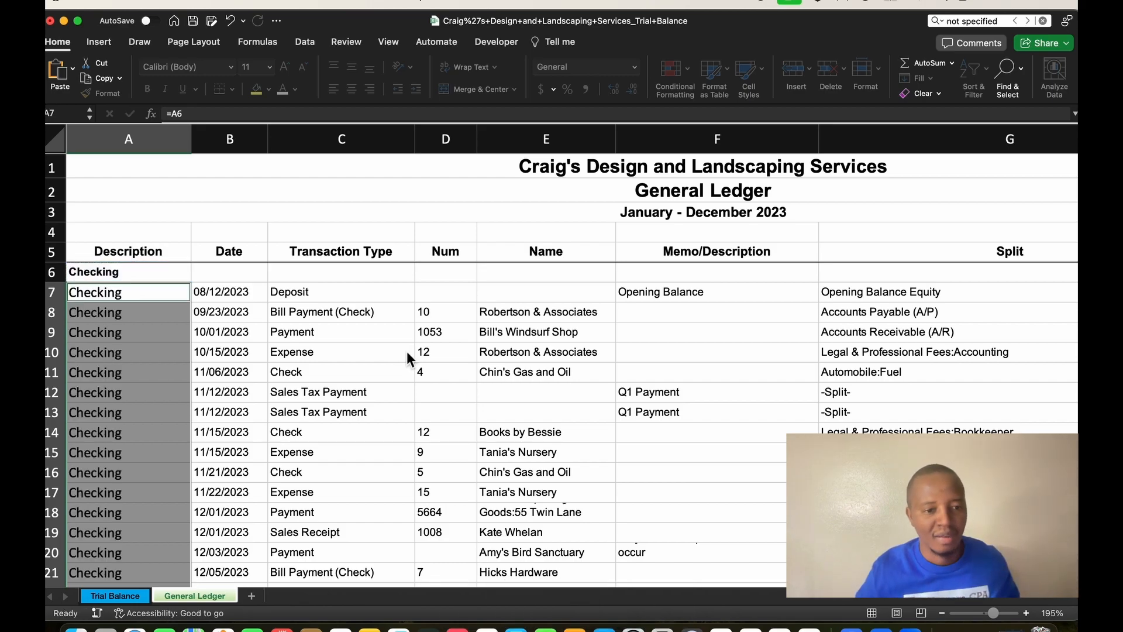
pyautogui.scroll(-10, 406, 352)
pyautogui.scroll(-15, 359, 335)
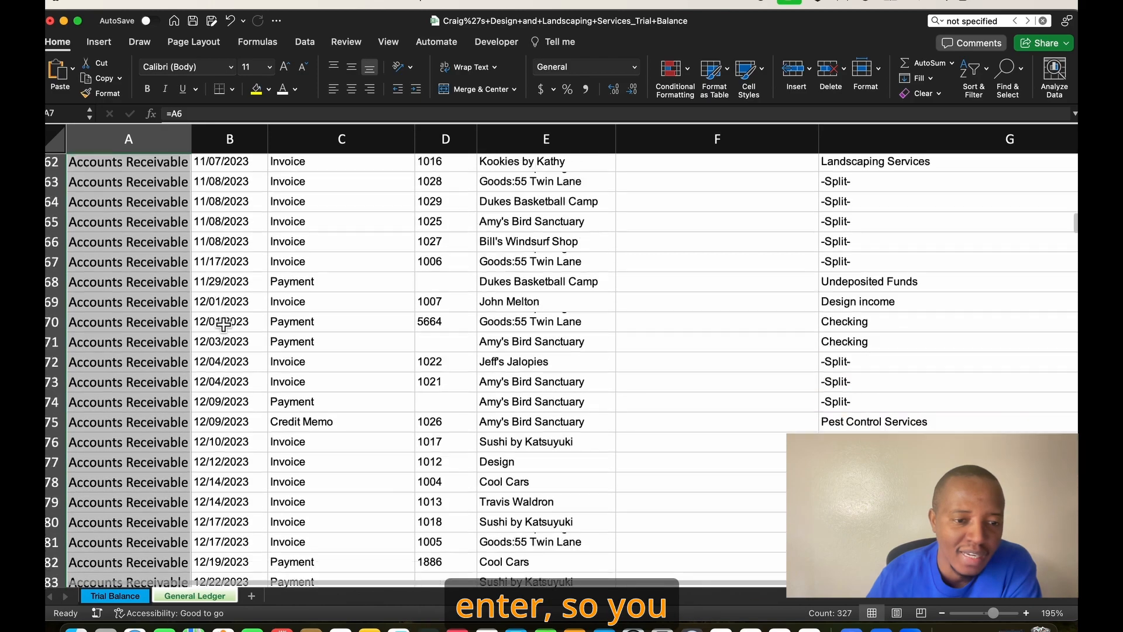
pyautogui.scroll(-2, 172, 333)
pyautogui.scroll(20, 172, 333)
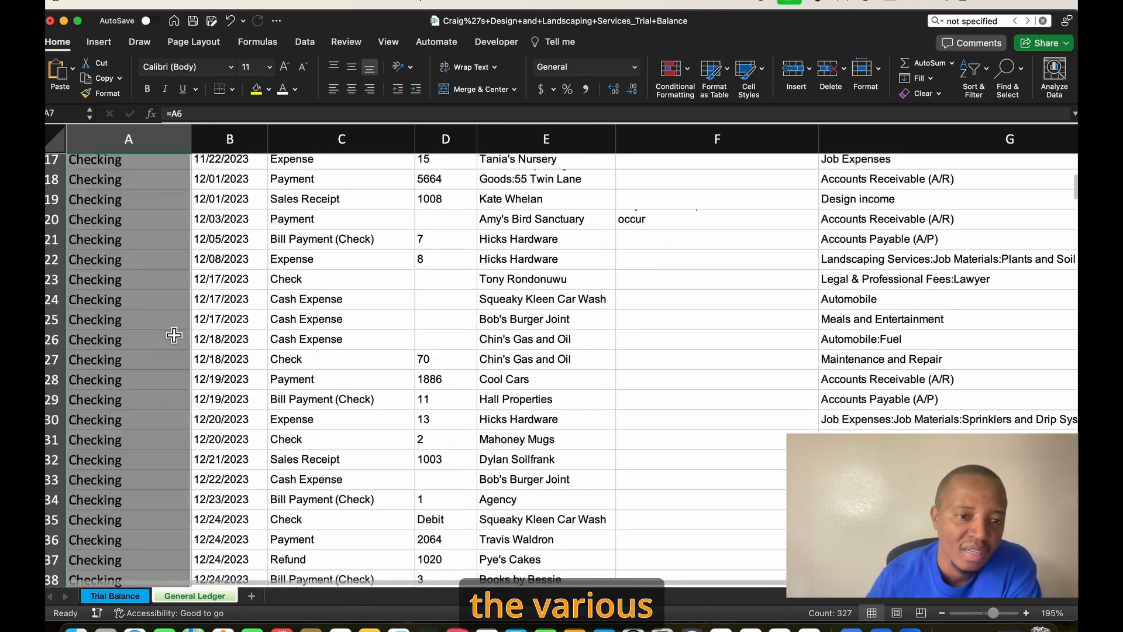
# Step: Replace the formulas in the General Ledger's Description column A with their pasted values and spot-check the filled cells
pyautogui.click(118, 138)
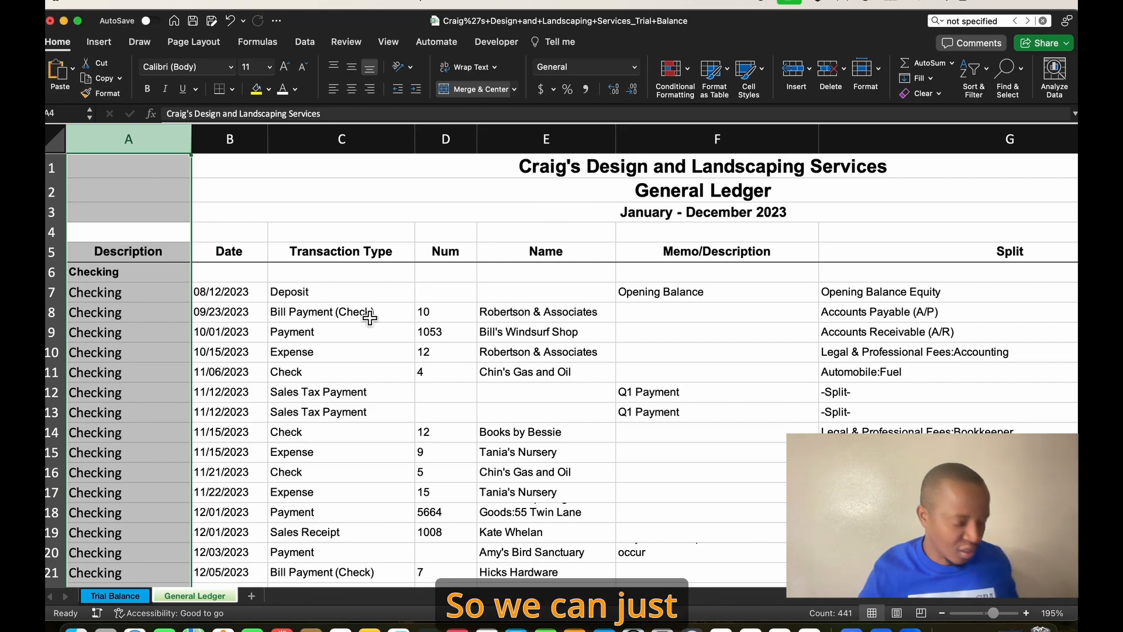
pyautogui.press('super+c')
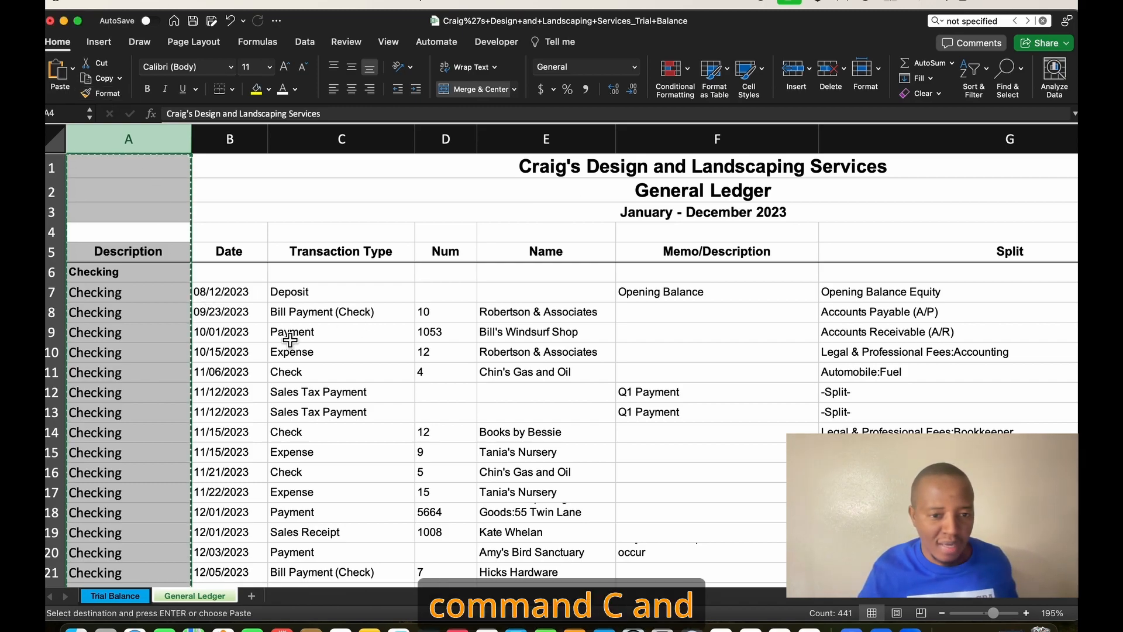
pyautogui.click(73, 70)
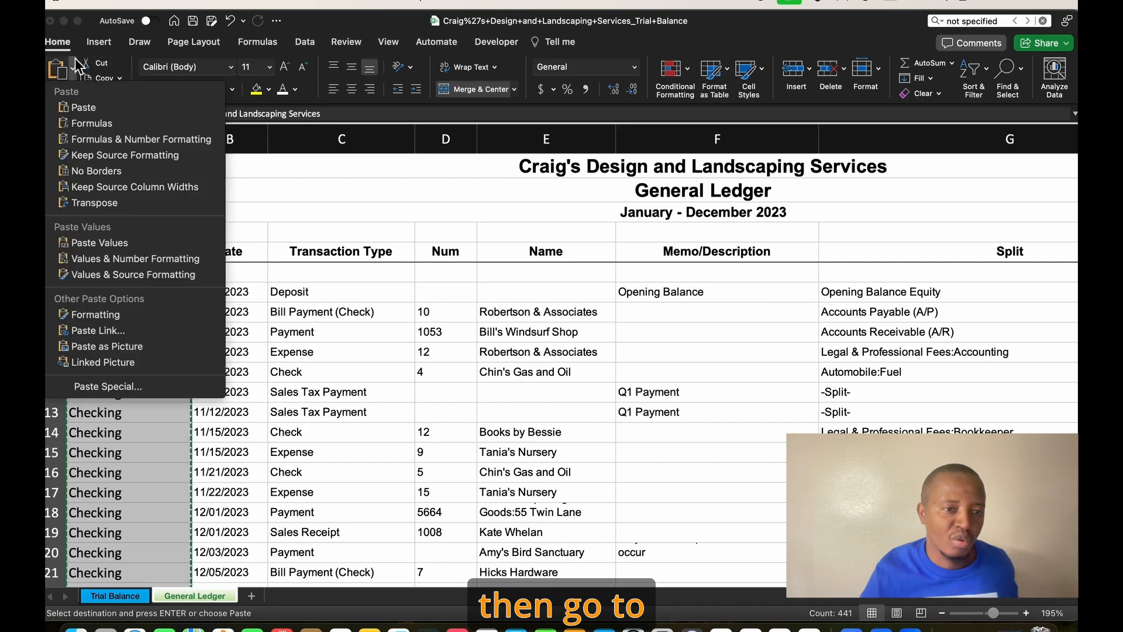
pyautogui.click(120, 244)
pyautogui.click(175, 326)
pyautogui.scroll(-3, 133, 344)
pyautogui.scroll(3, 147, 346)
pyautogui.click(144, 372)
pyautogui.scroll(-5, 170, 402)
pyautogui.scroll(5, 196, 391)
# Step: Select the whole General Ledger table from the header row at A5 through the Balance column and add filters to its headers
pyautogui.click(374, 292)
pyautogui.moveTo(92, 251); pyautogui.dragTo(983, 454)
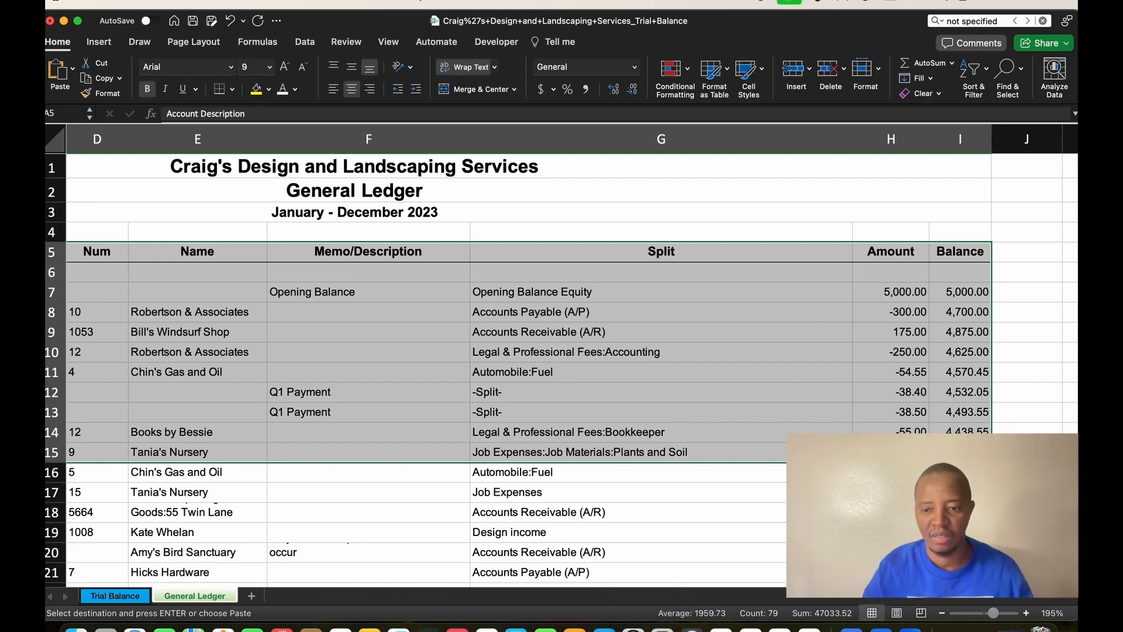
pyautogui.press('super+shift+Down')
pyautogui.scroll(-3, 841, 393)
pyautogui.scroll(5, 845, 386)
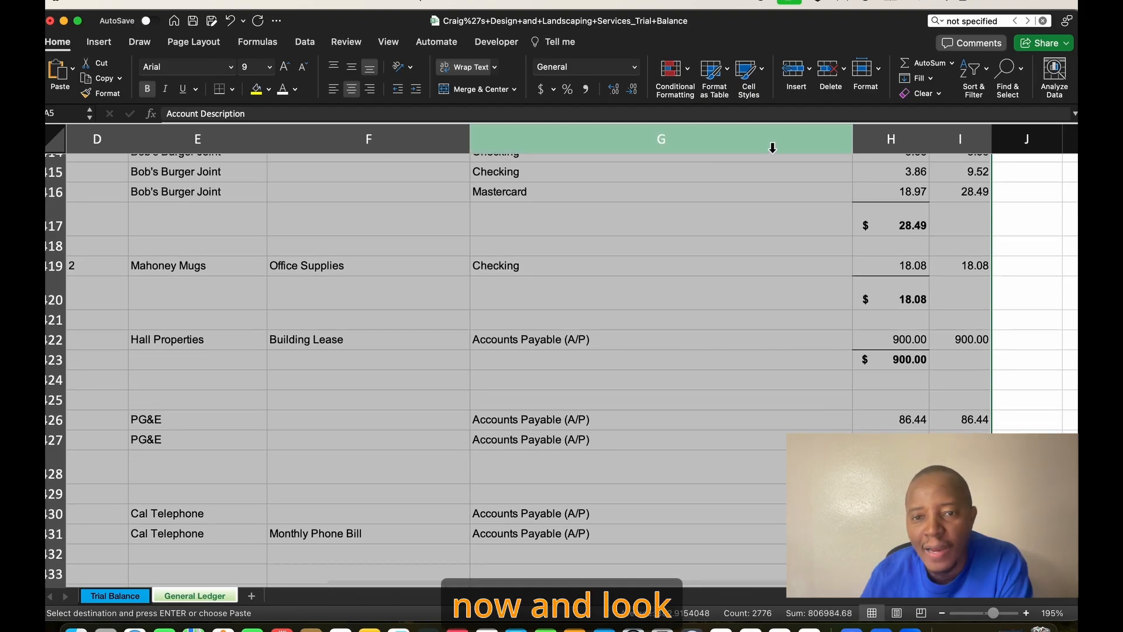
pyautogui.click(988, 75)
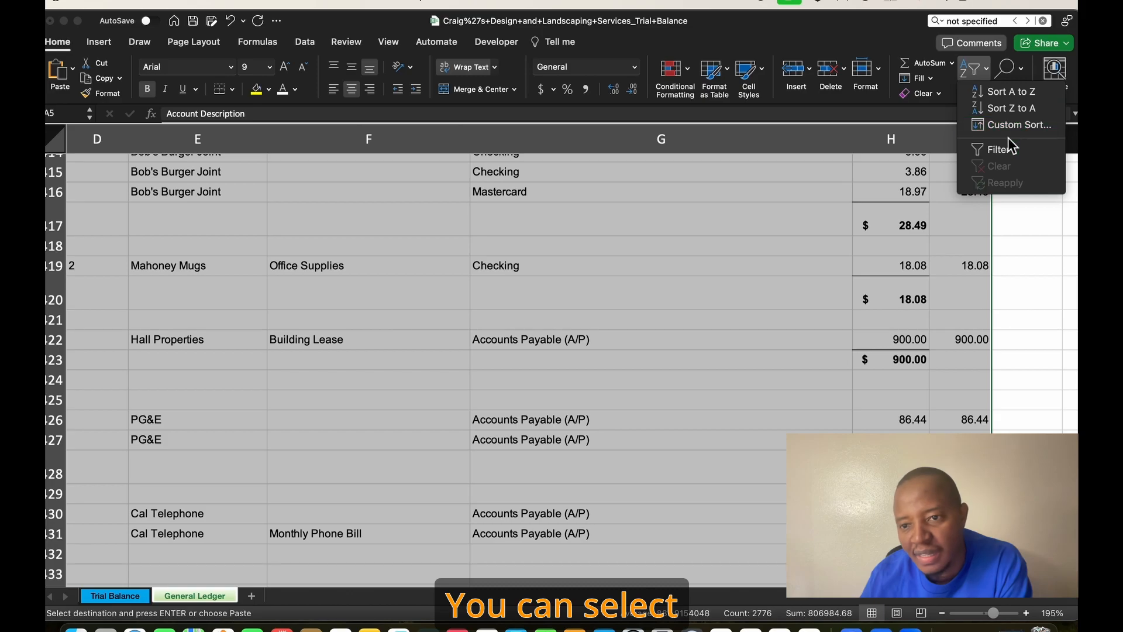
pyautogui.click(1004, 153)
pyautogui.scroll(20, 708, 302)
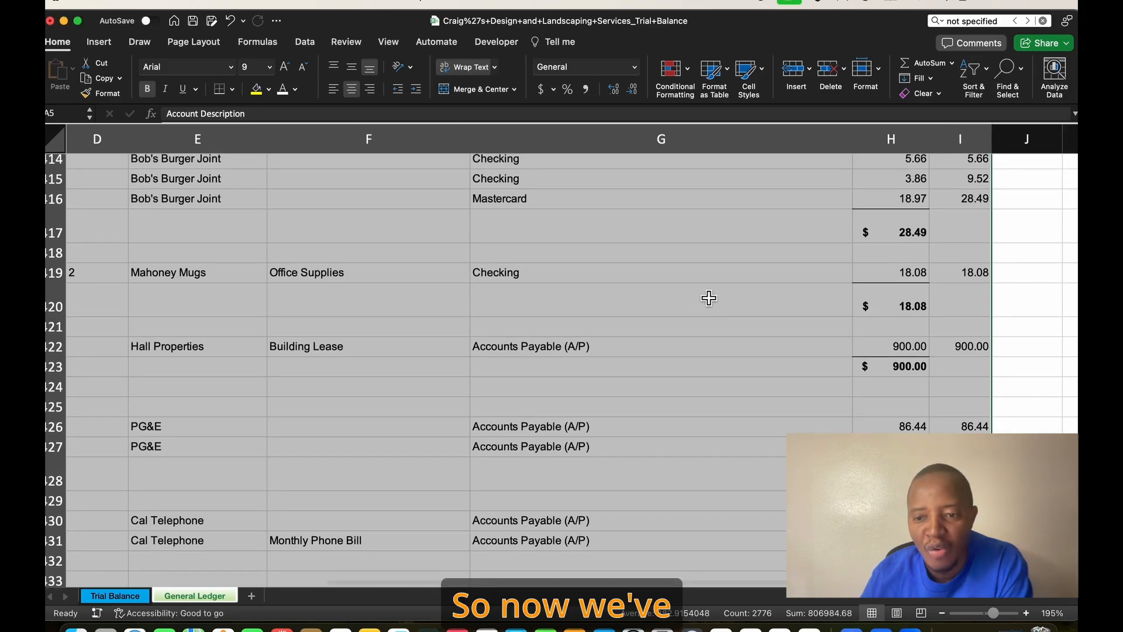
pyautogui.scroll(20, 707, 304)
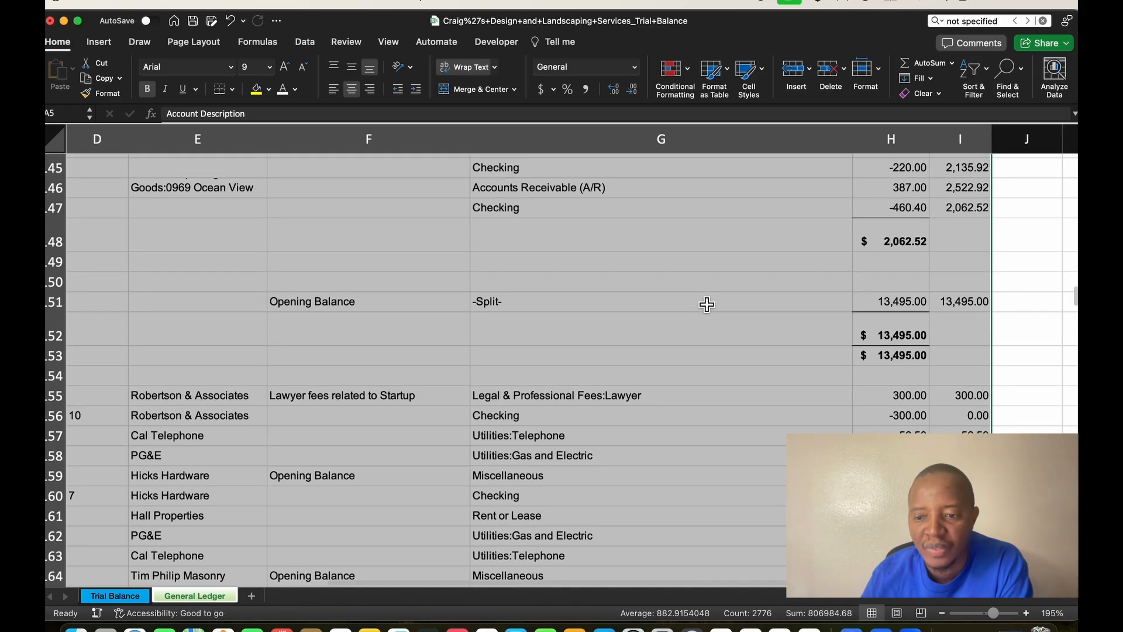
pyautogui.scroll(20, 707, 304)
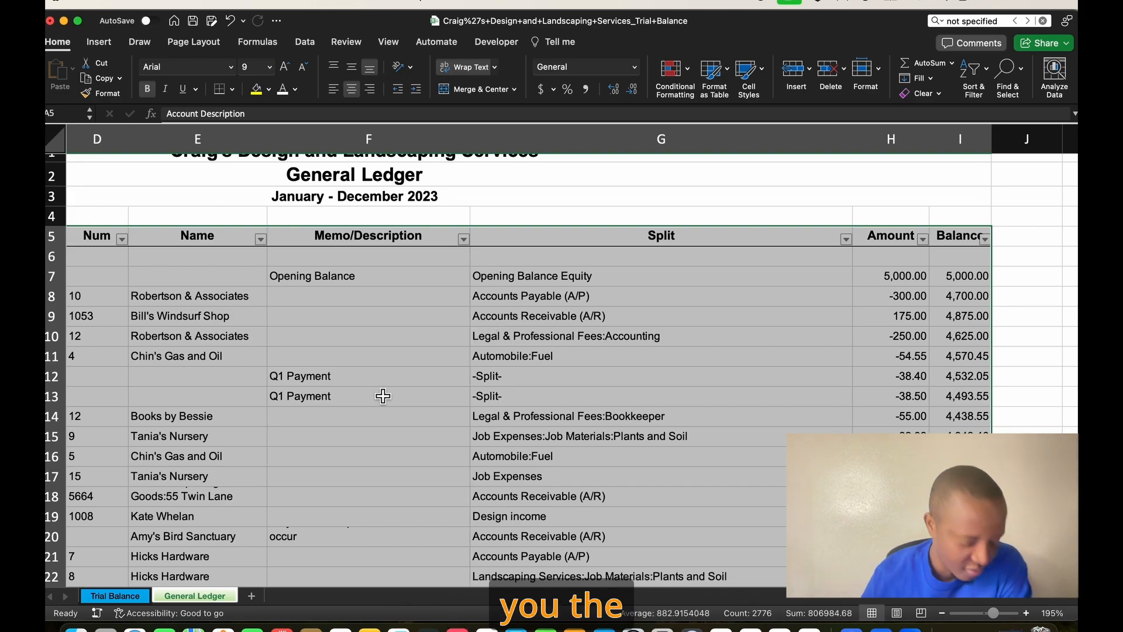
pyautogui.scroll(1, 554, 388)
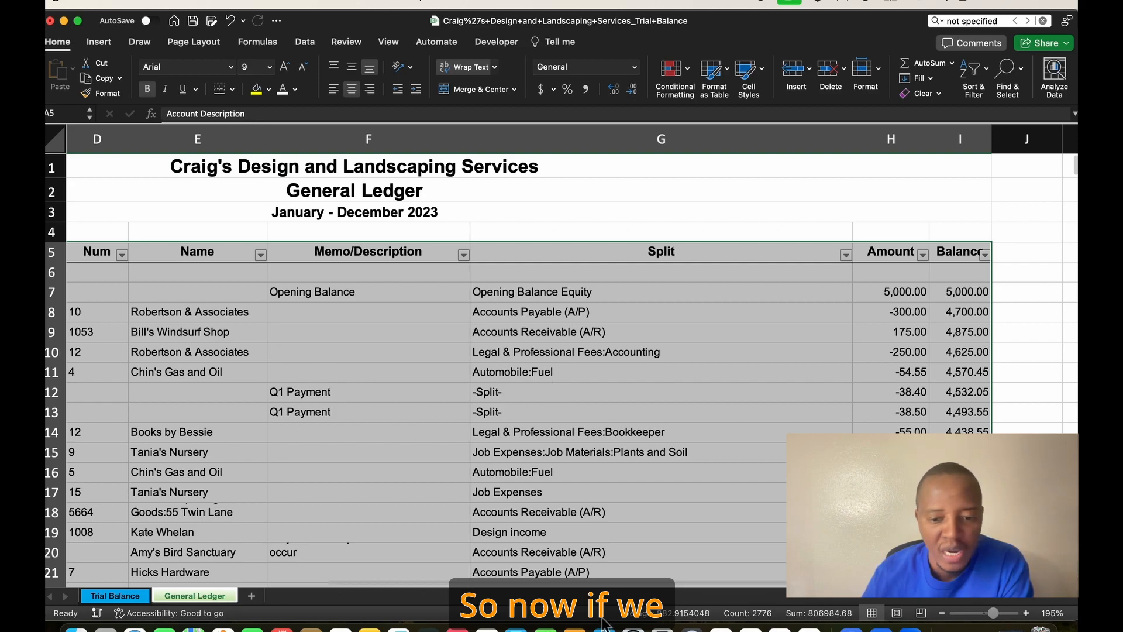
pyautogui.hscroll(-5, 645, 592)
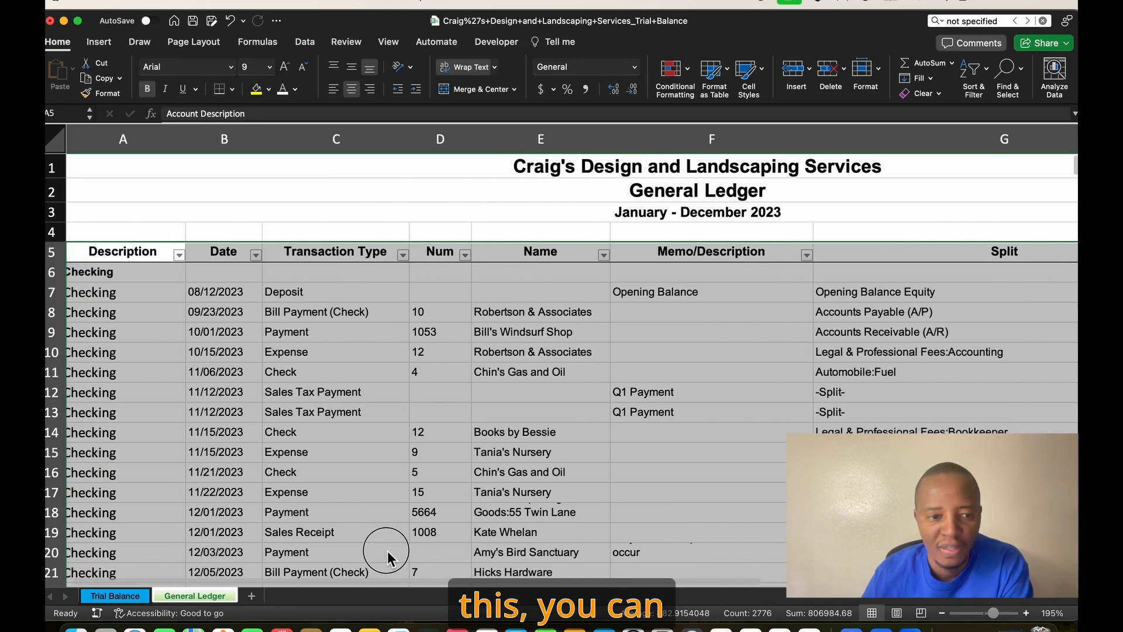
pyautogui.hscroll(3, 421, 561)
pyautogui.hscroll(-3, 305, 547)
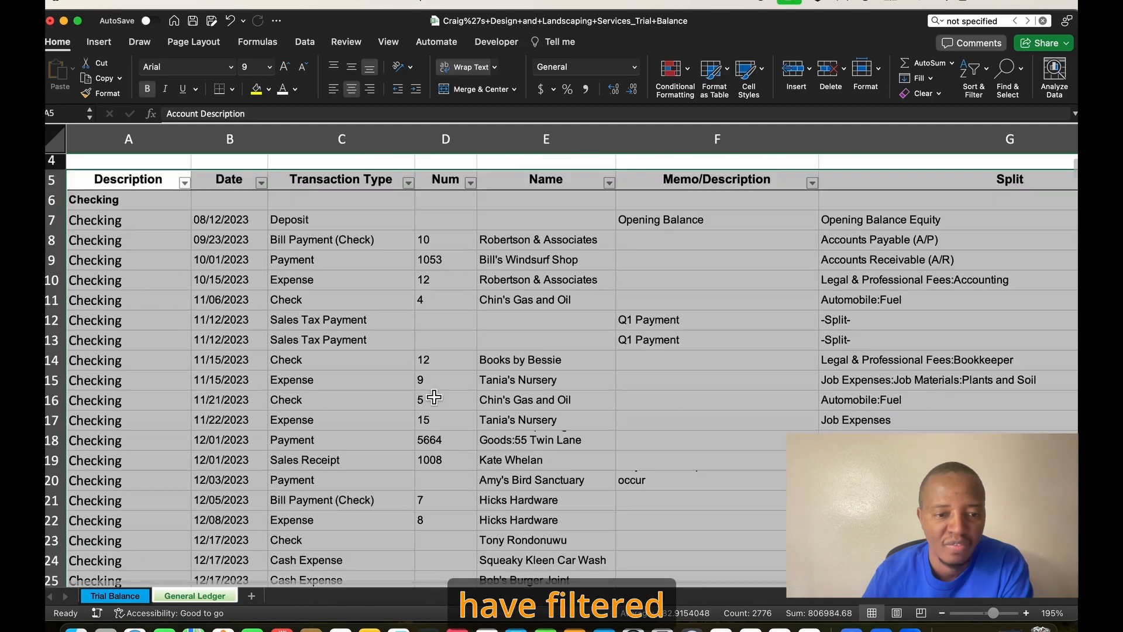
# Step: Filter the Date column to show only blanks and look through the account heading and total rows
pyautogui.click(262, 254)
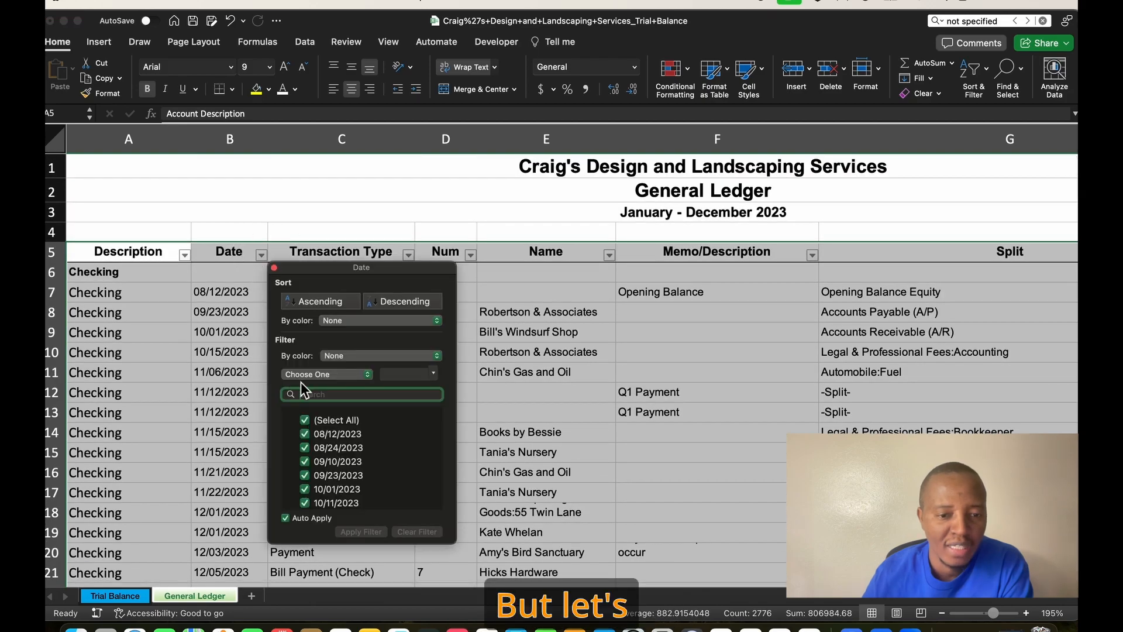
pyautogui.click(306, 421)
pyautogui.scroll(-15, 319, 468)
pyautogui.click(305, 503)
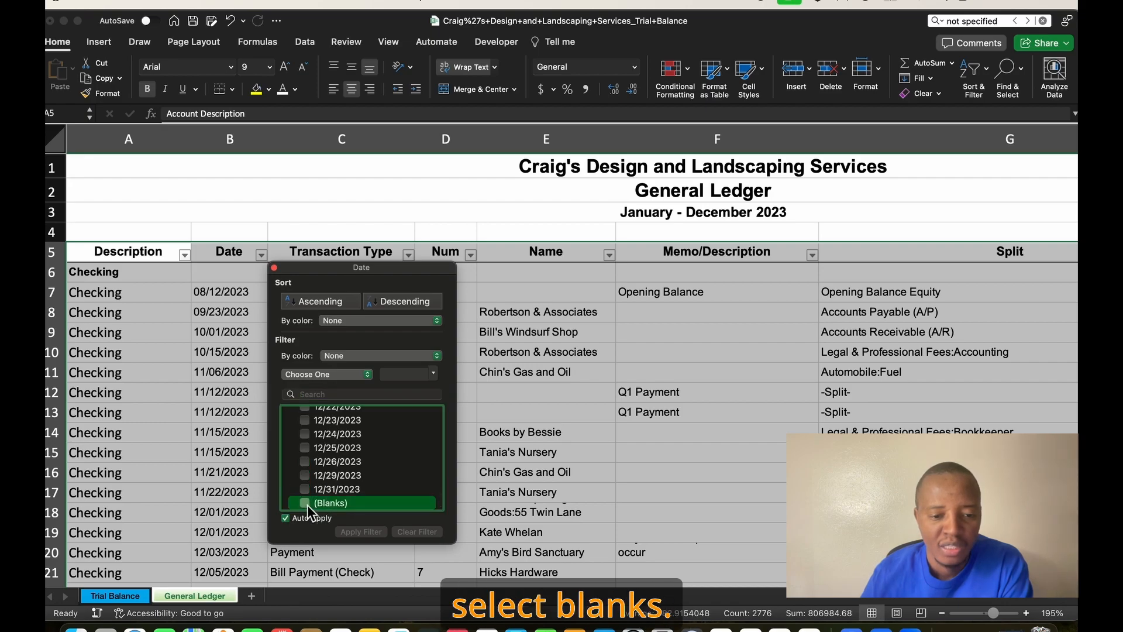
pyautogui.click(519, 463)
pyautogui.scroll(-15, 318, 393)
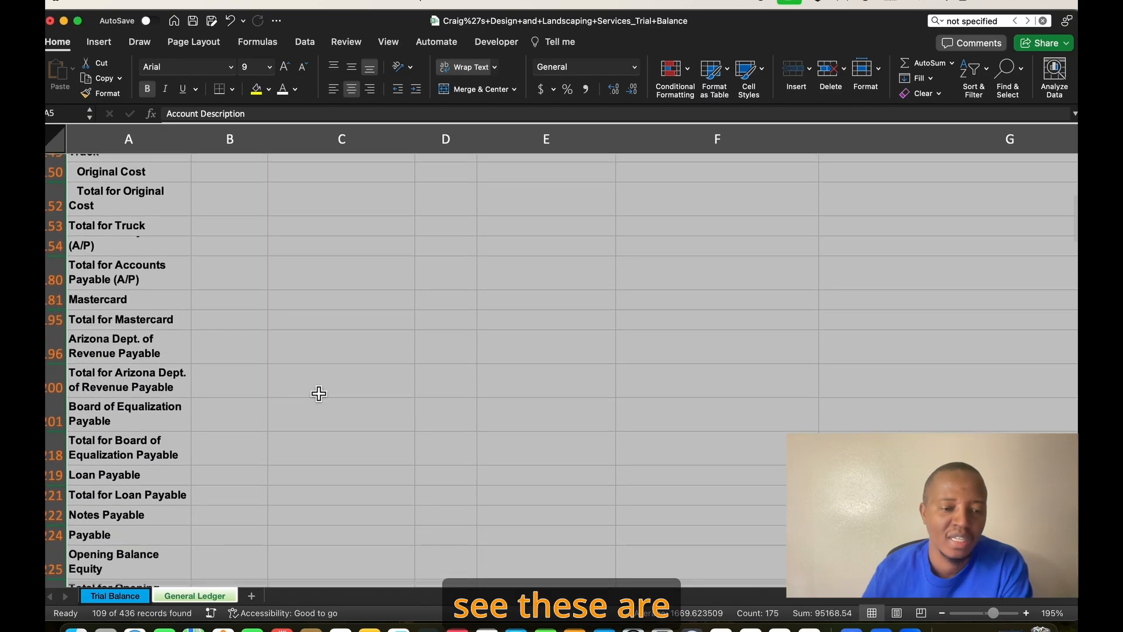
pyautogui.scroll(-10, 319, 393)
pyautogui.scroll(20, 250, 345)
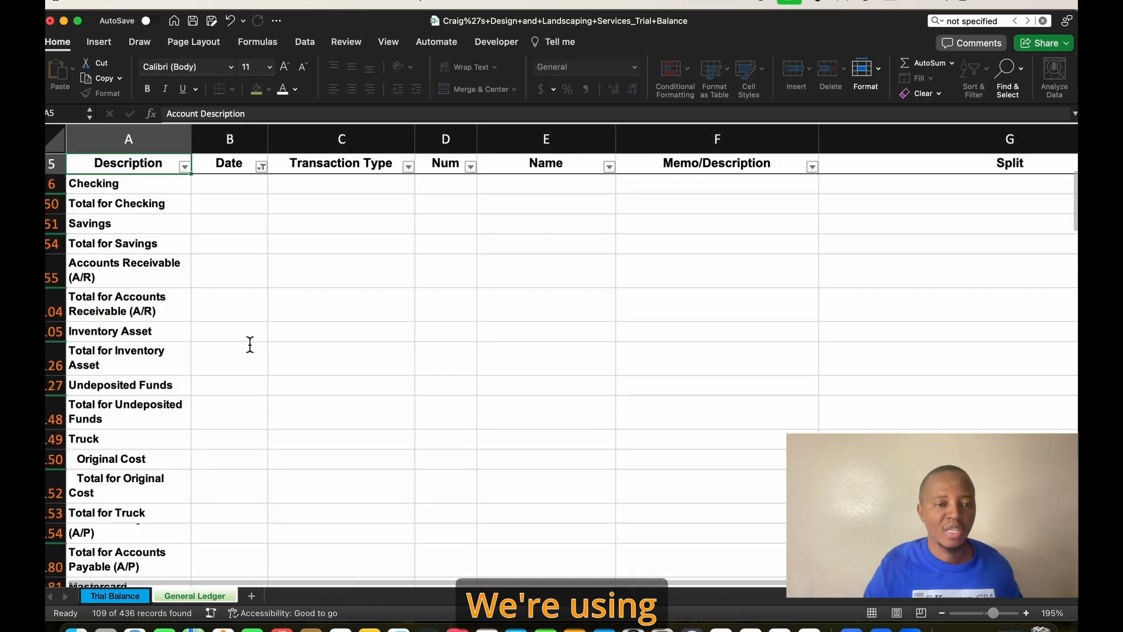
pyautogui.scroll(3, 248, 343)
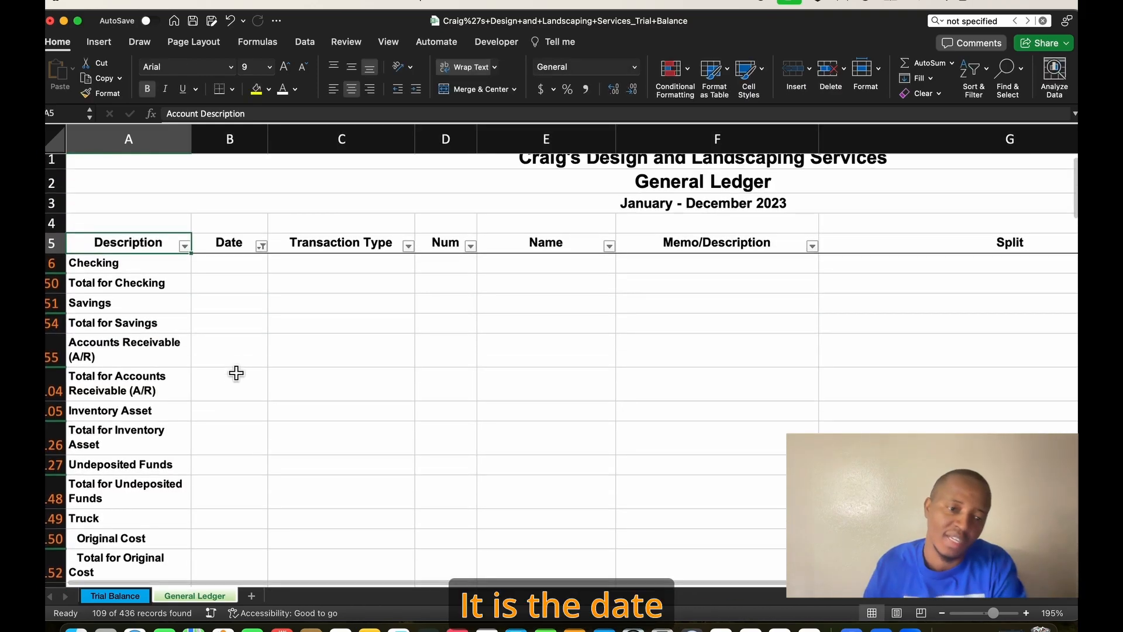
# Step: Delete all rows with a blank date from row 6 down, including the report's date-stamp footer line
pyautogui.click(61, 276)
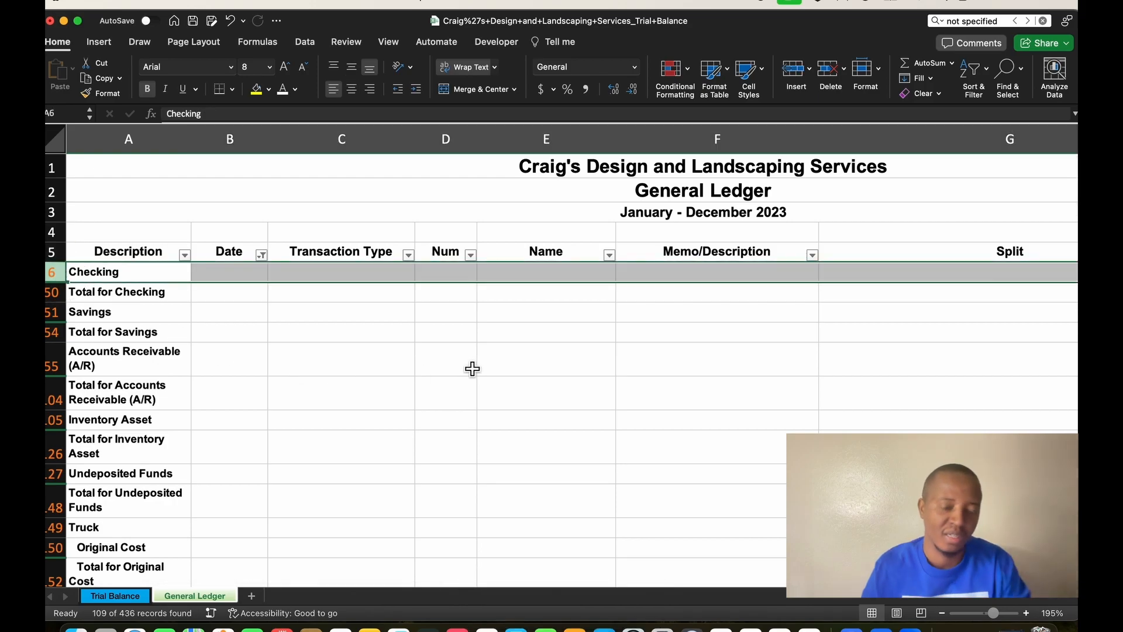
pyautogui.press('shift+super+Down')
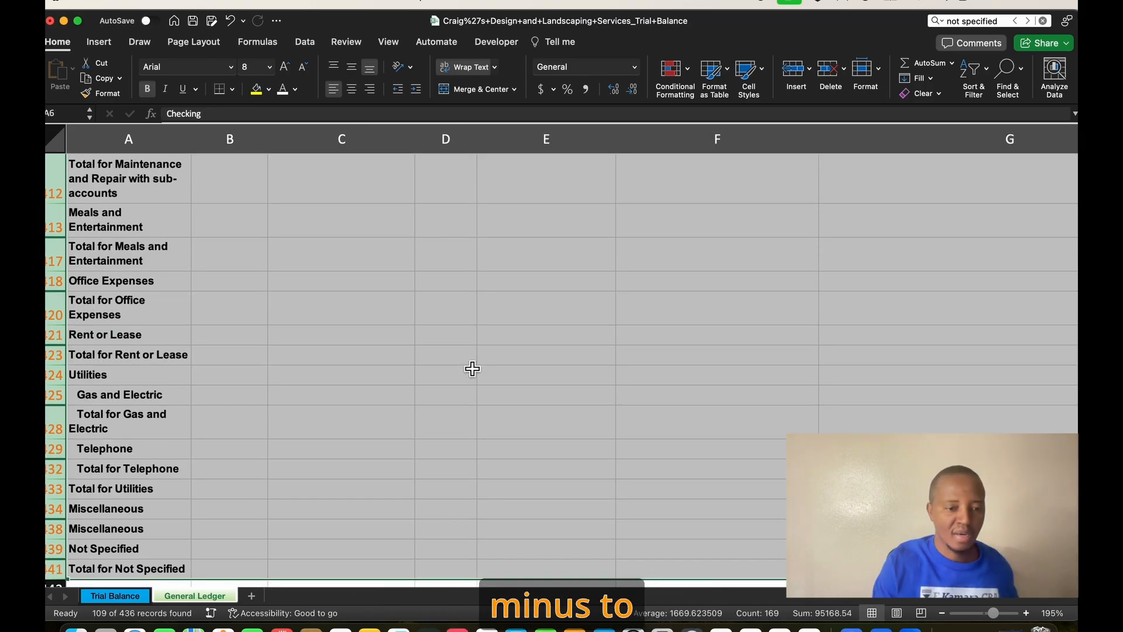
pyautogui.press('super+minus')
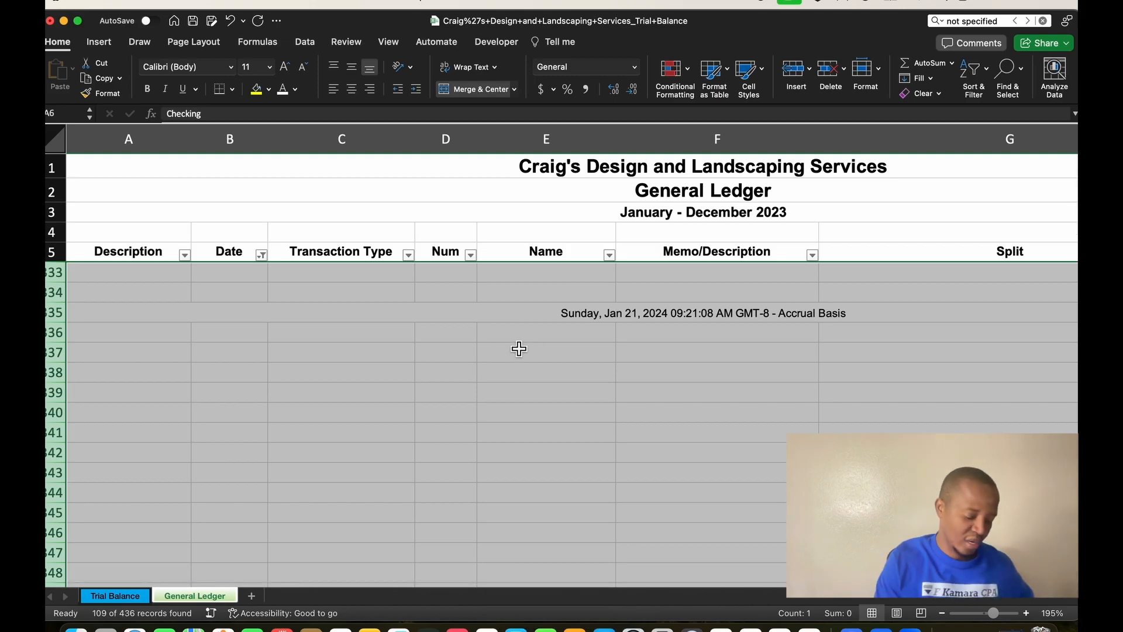
pyautogui.press('super+minus')
pyautogui.click(448, 385)
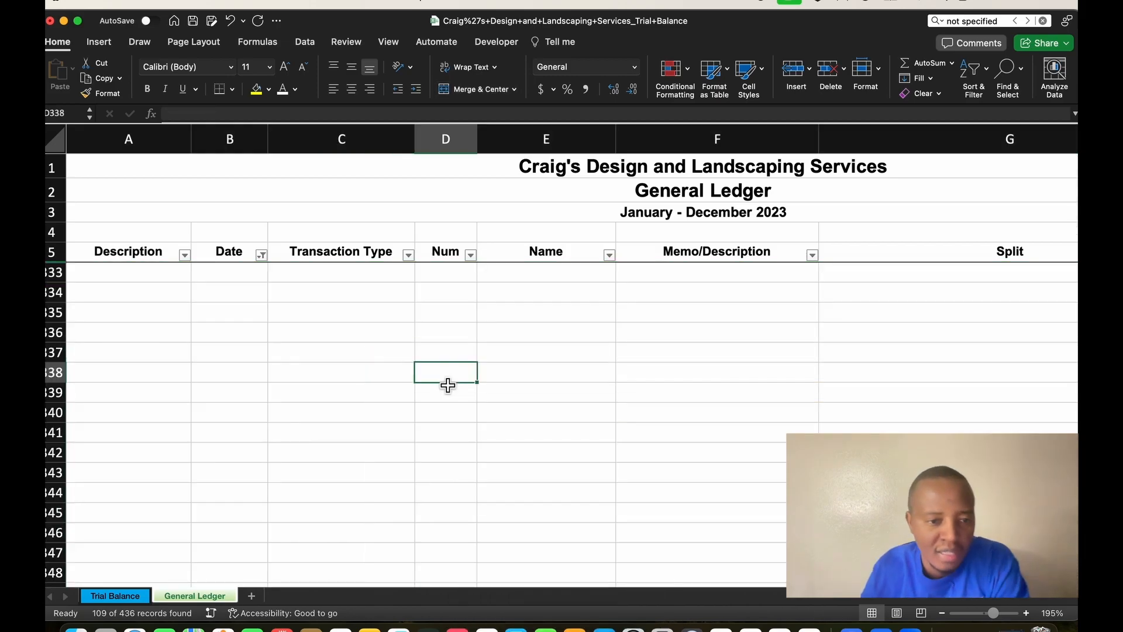
# Step: Select all dates again in the Date filter and check the account names in the Description column of the remaining transactions
pyautogui.click(262, 254)
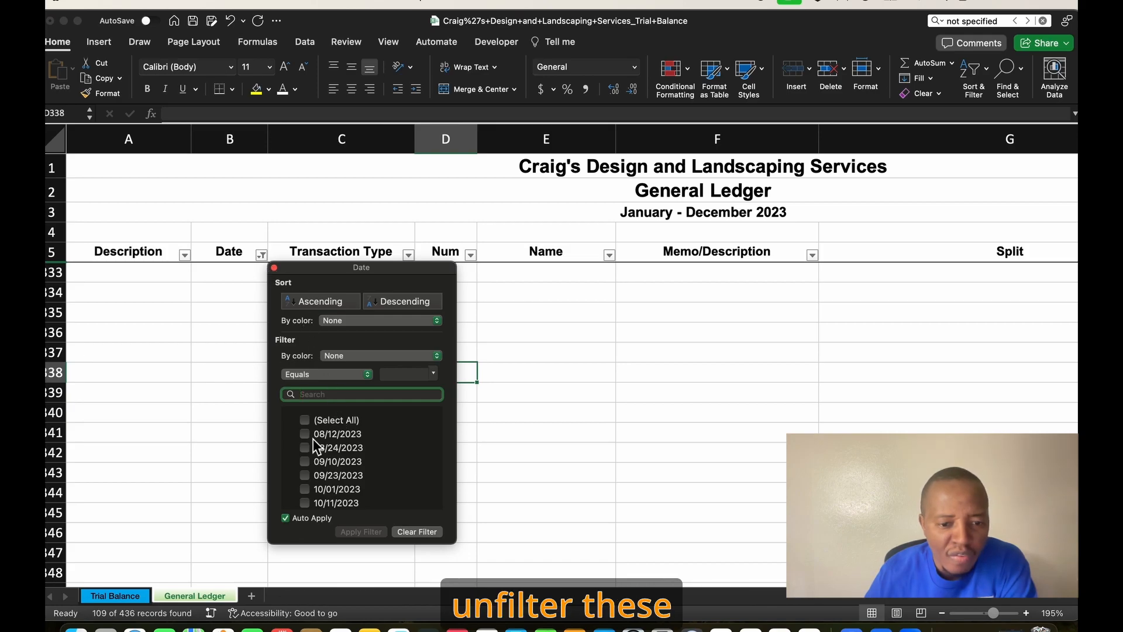
pyautogui.click(306, 419)
pyautogui.scroll(-15, 543, 448)
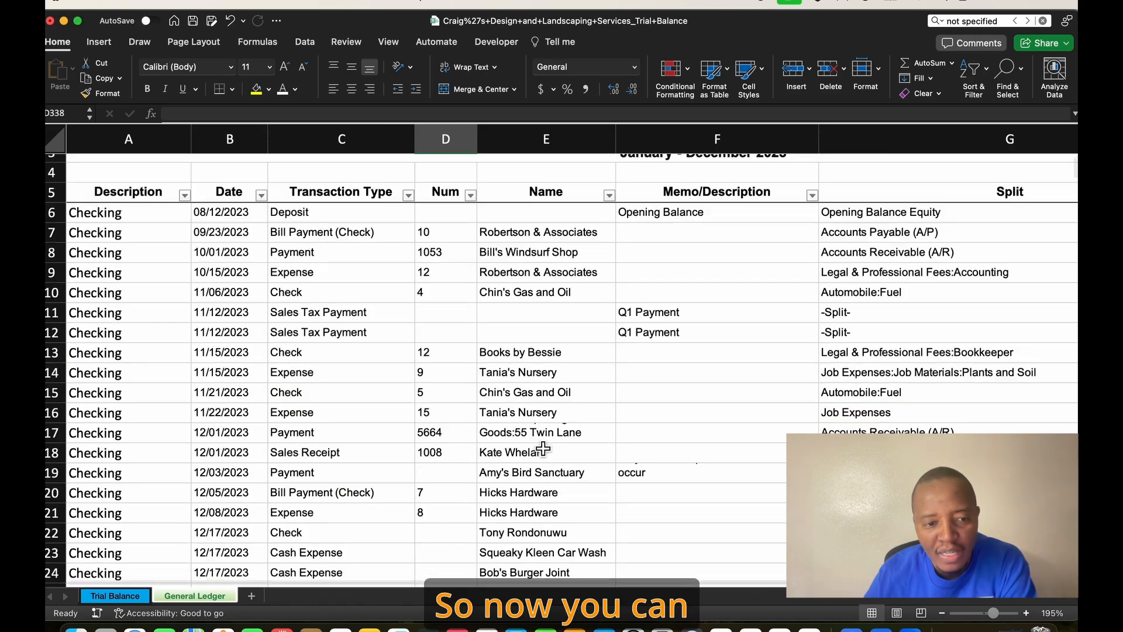
pyautogui.scroll(-20, 544, 448)
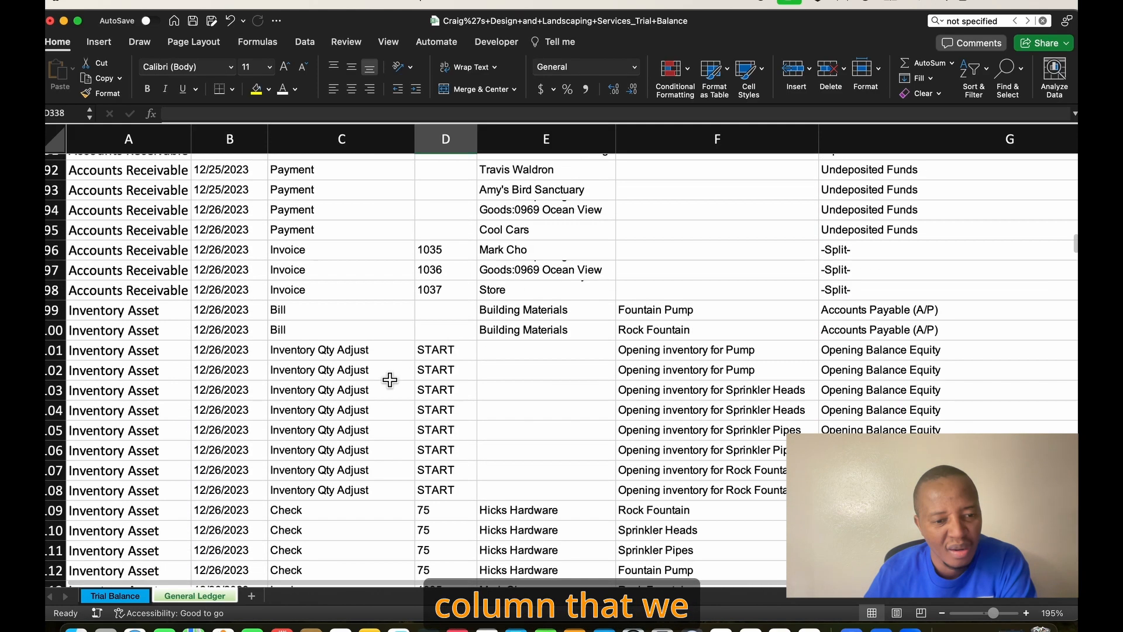
pyautogui.scroll(-10, 187, 348)
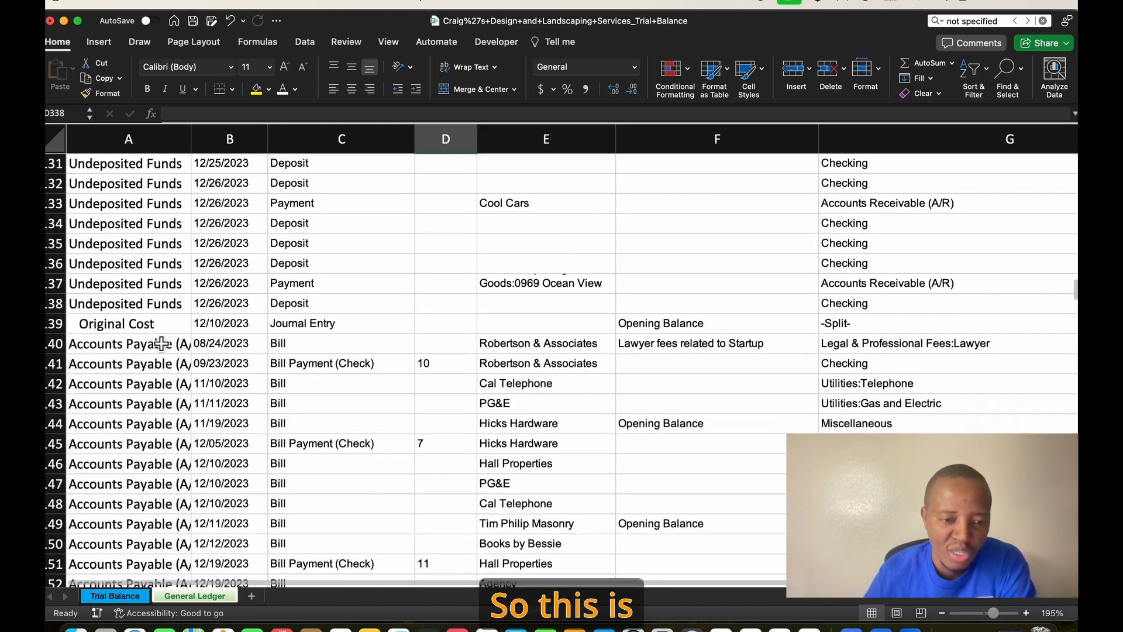
pyautogui.scroll(-6, 188, 348)
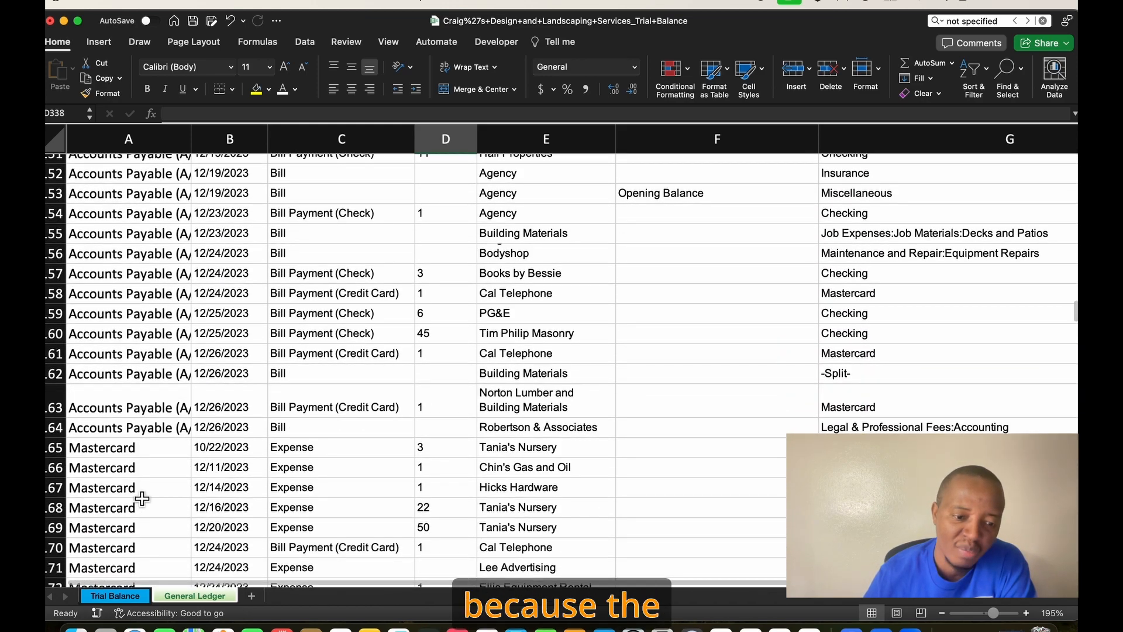
pyautogui.click(130, 352)
pyautogui.click(138, 403)
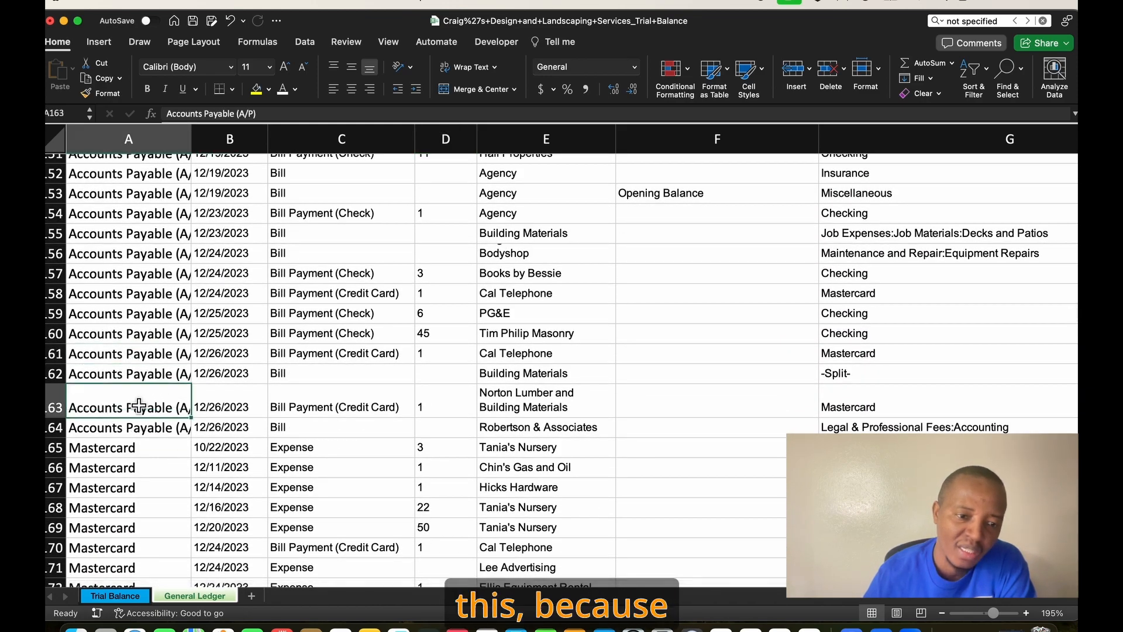
# Step: Compare the account column of the Trial Balance sheet with the Description column of the General Ledger
pyautogui.click(115, 596)
pyautogui.scroll(-1, 363, 381)
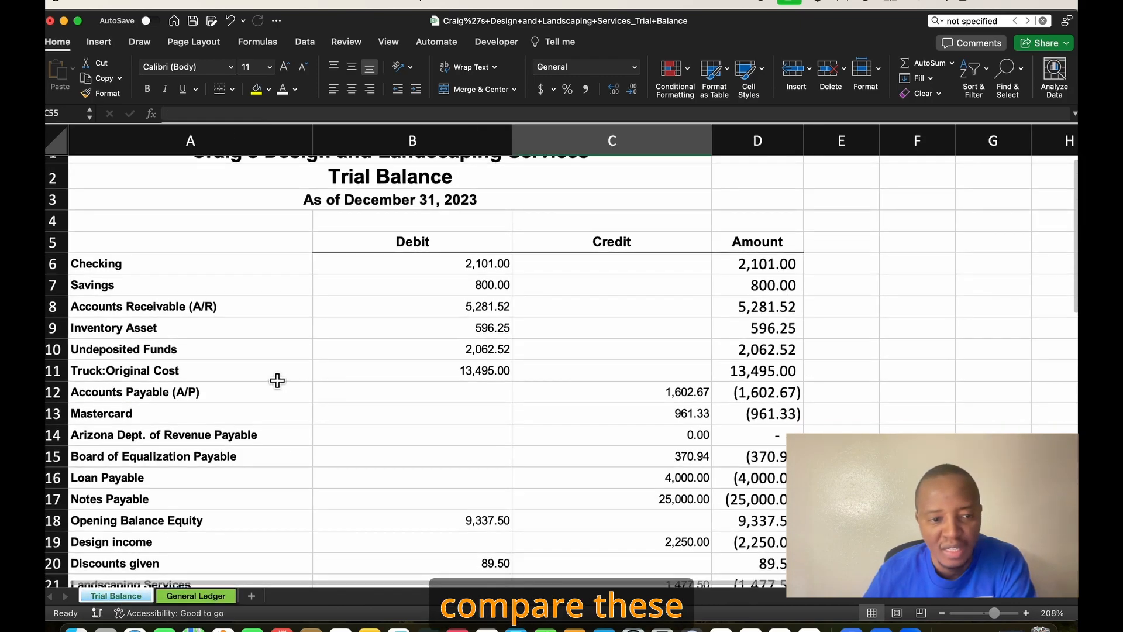
pyautogui.click(135, 285)
pyautogui.click(193, 142)
pyautogui.scroll(1, 263, 206)
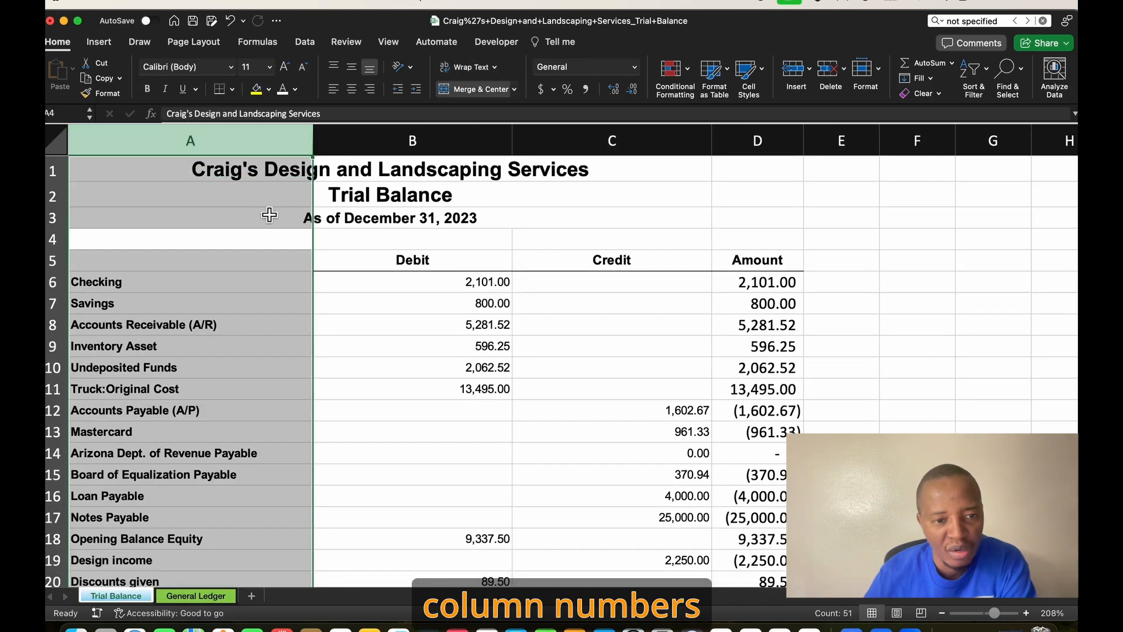
pyautogui.click(212, 597)
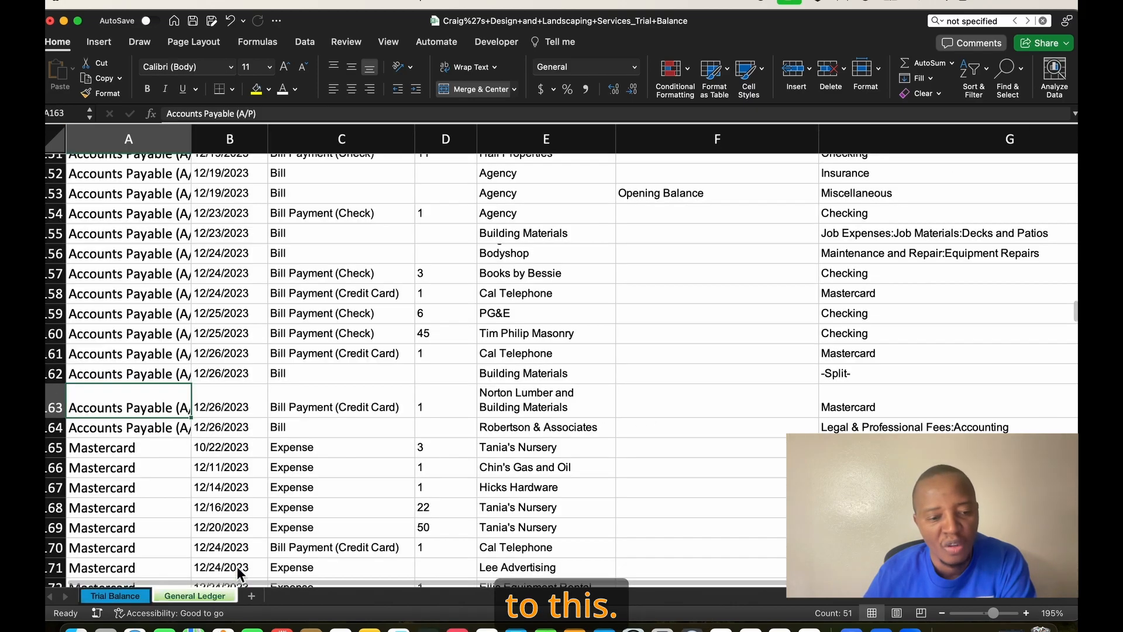
pyautogui.click(159, 316)
# Step: Create a pivot table on a new worksheet from the General Ledger range A5:I332
pyautogui.scroll(20, 246, 359)
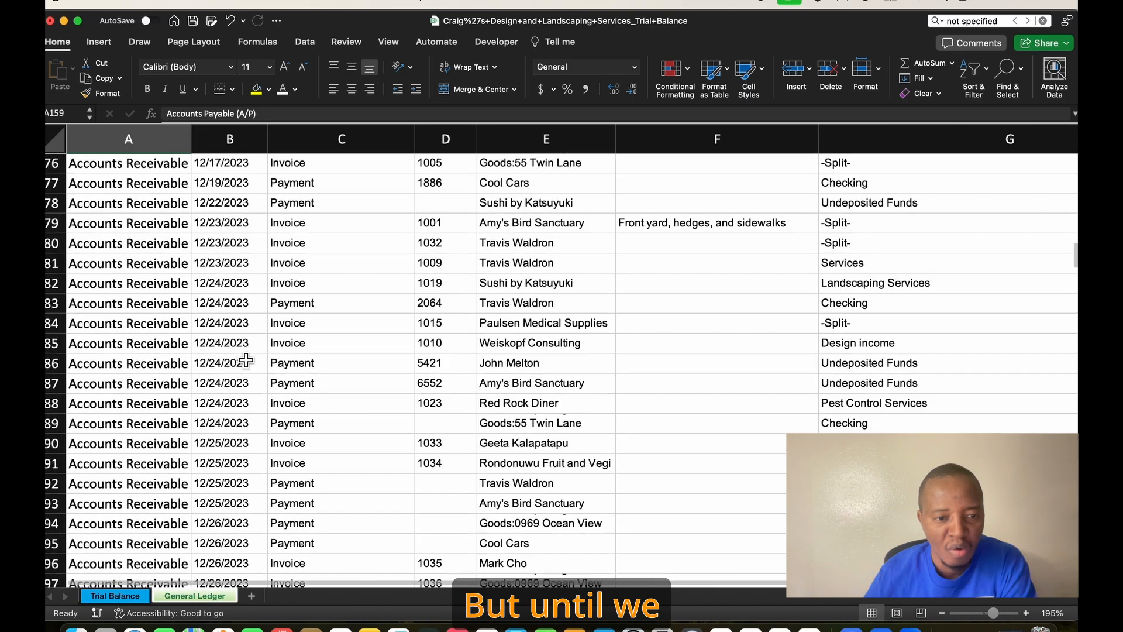
pyautogui.scroll(3, 246, 360)
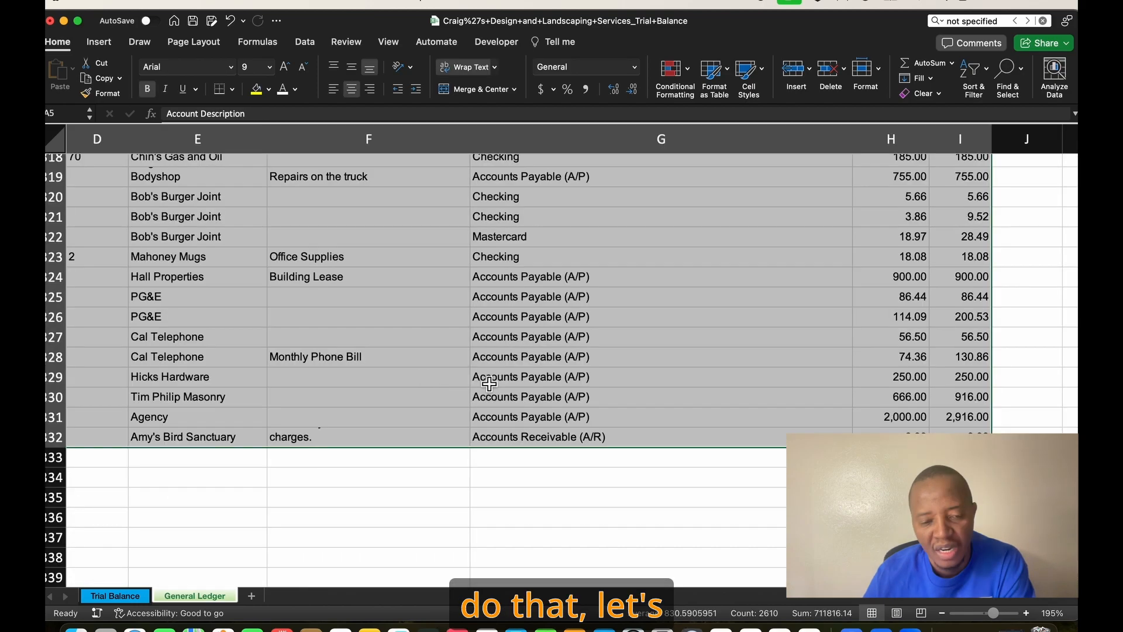
pyautogui.scroll(9, 464, 356)
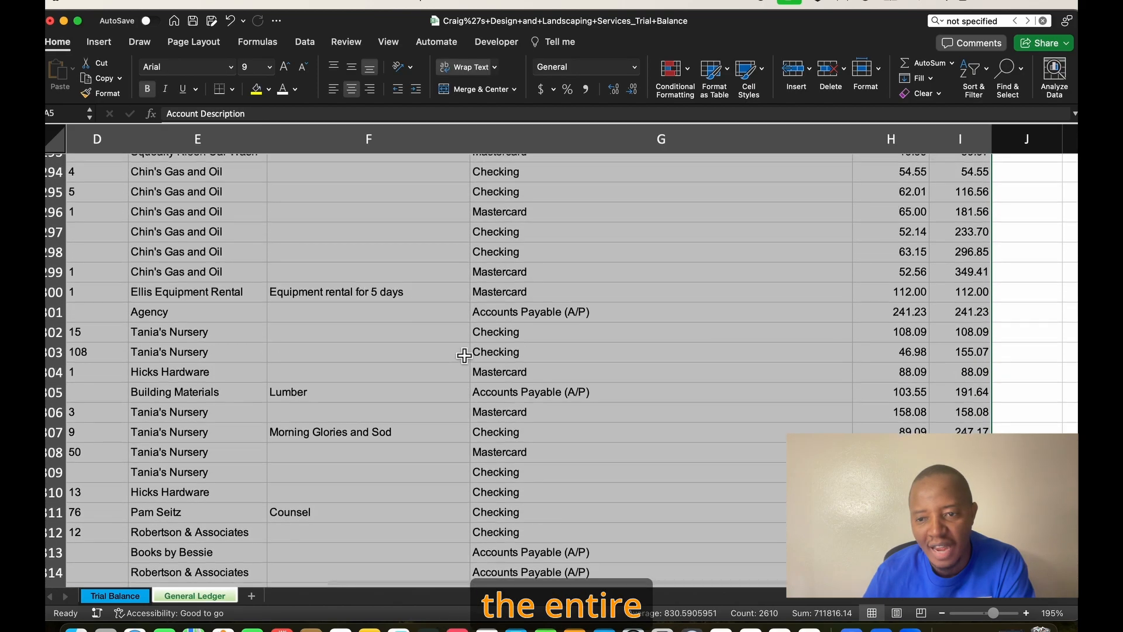
pyautogui.scroll(4, 464, 356)
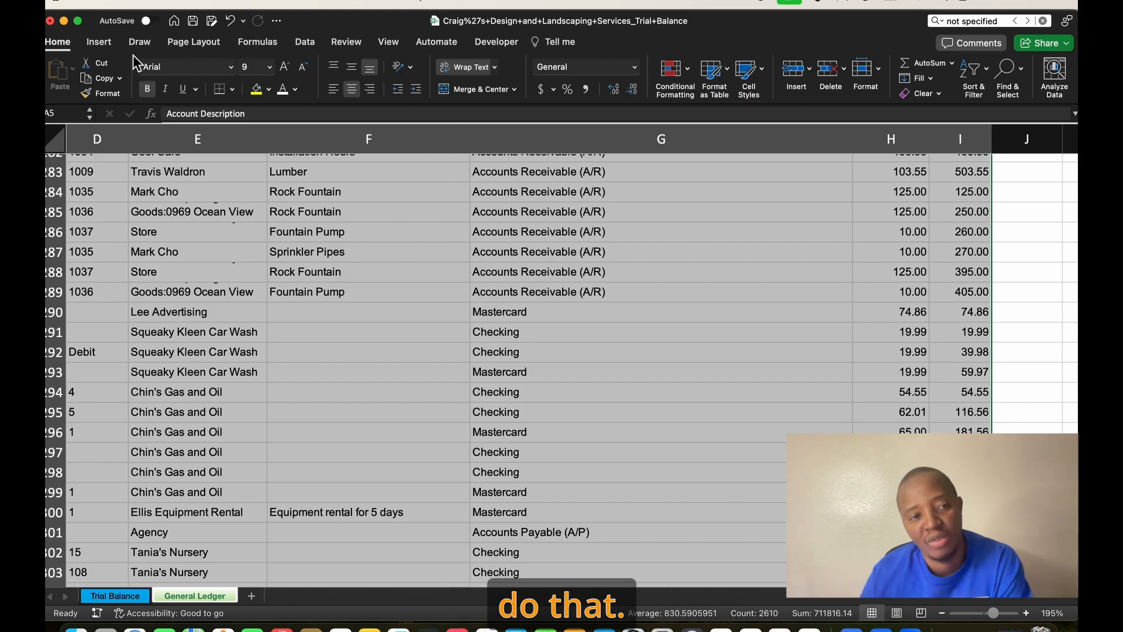
pyautogui.click(100, 42)
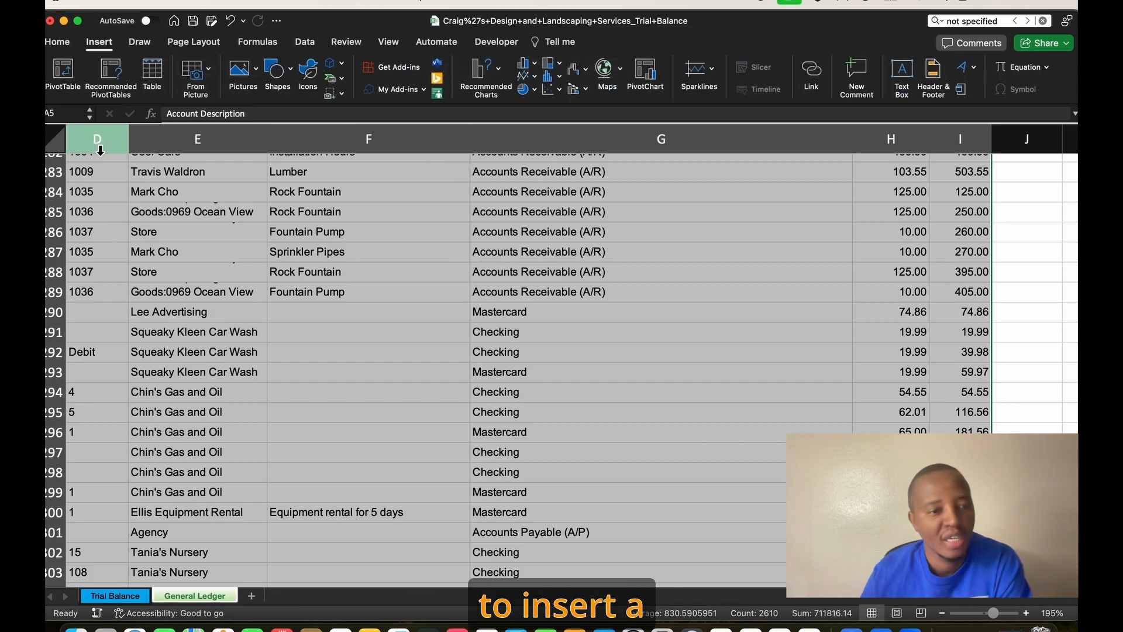
pyautogui.click(66, 73)
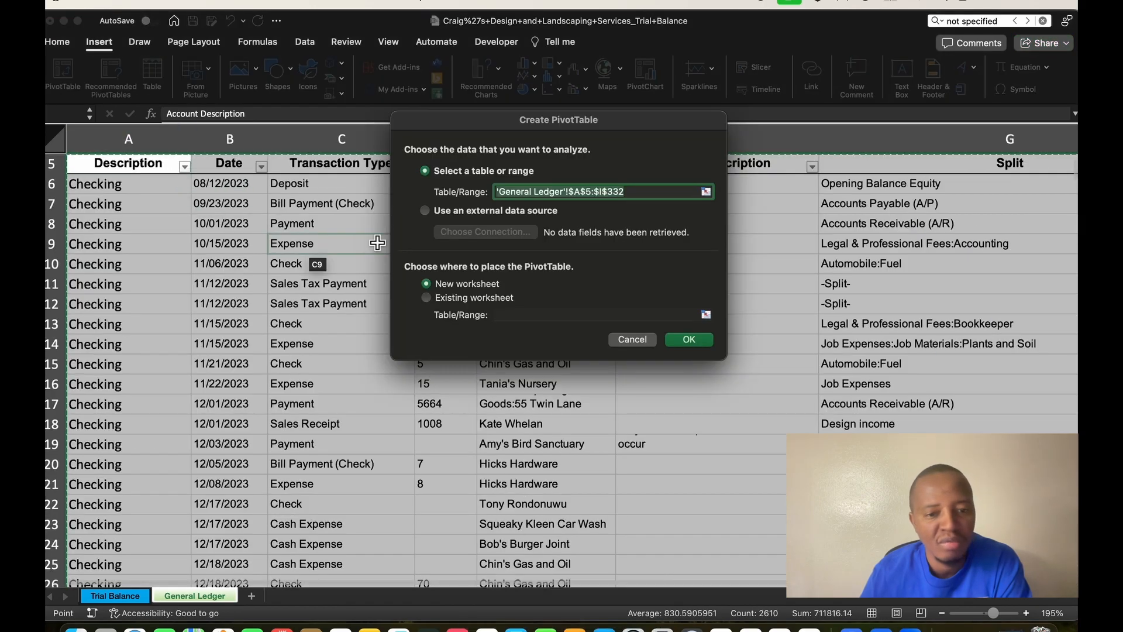
pyautogui.click(684, 340)
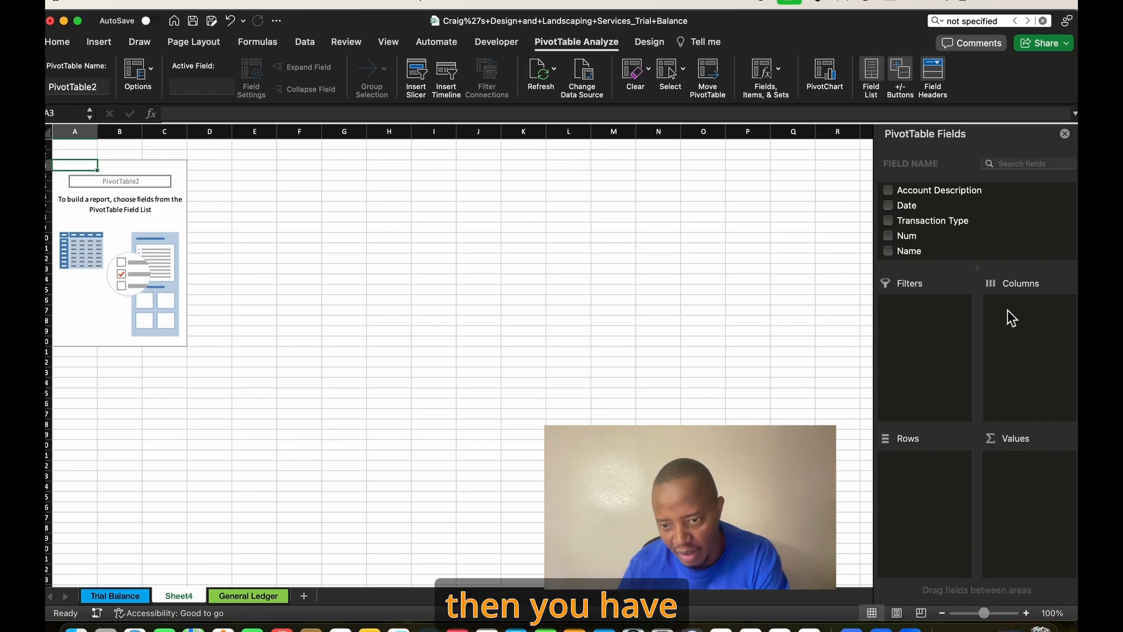
pyautogui.scroll(-3, 936, 236)
pyautogui.scroll(3, 940, 237)
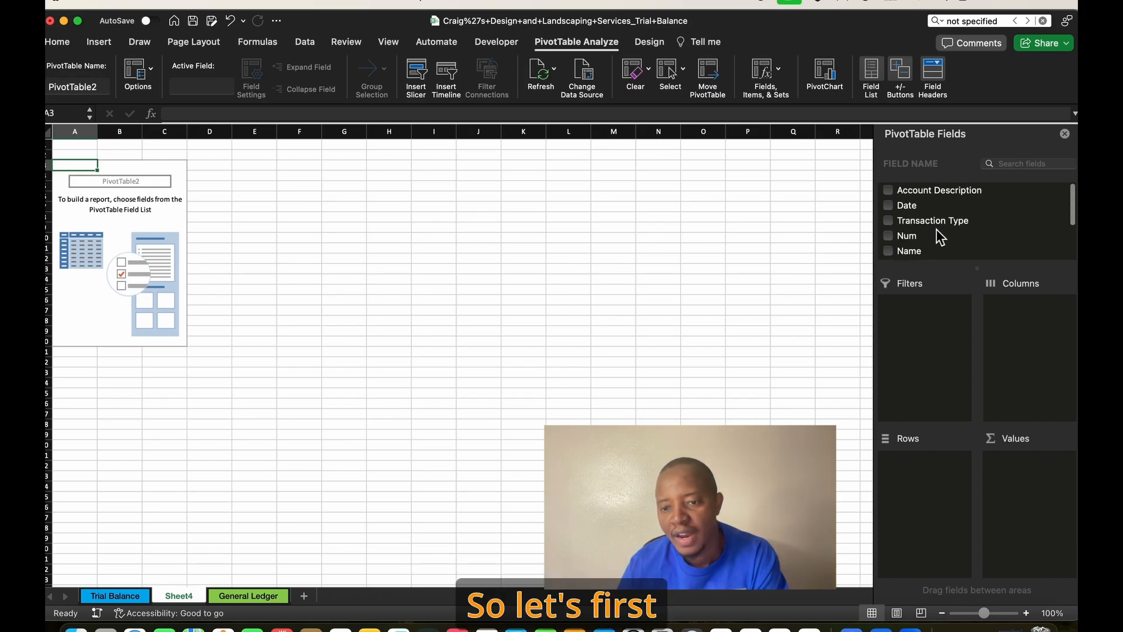
pyautogui.click(930, 205)
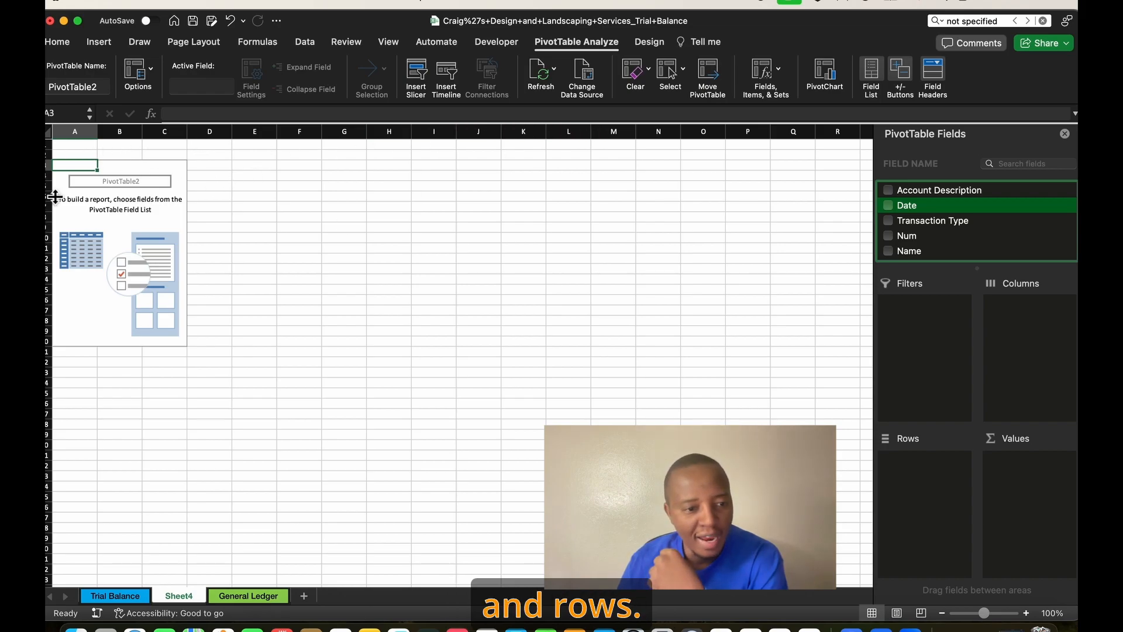
pyautogui.click(50, 381)
pyautogui.click(48, 373)
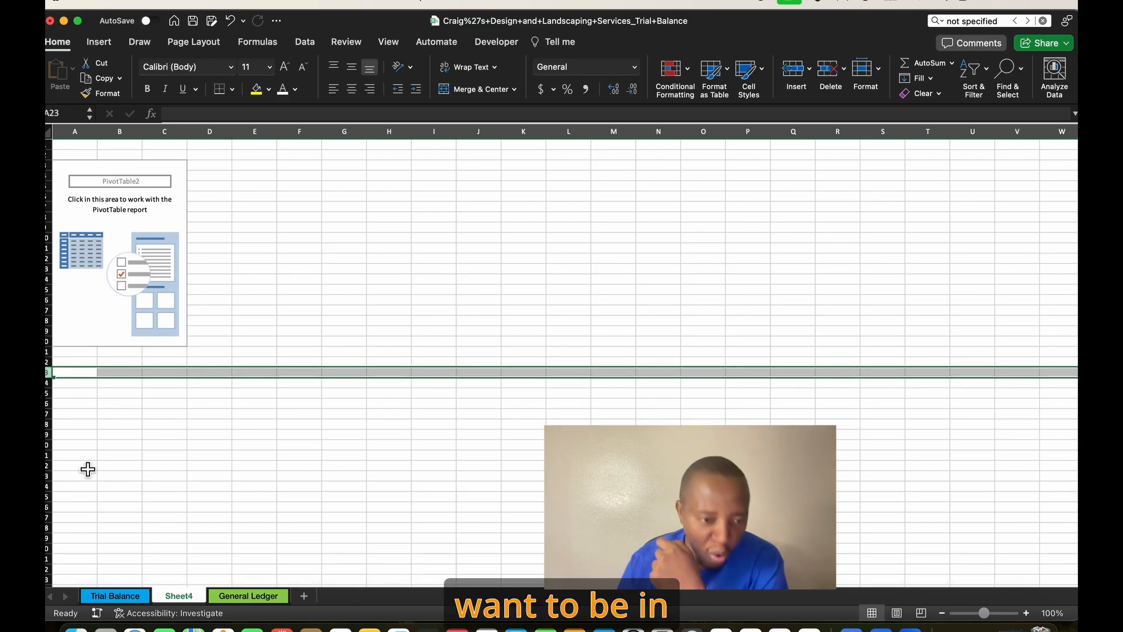
pyautogui.click(109, 406)
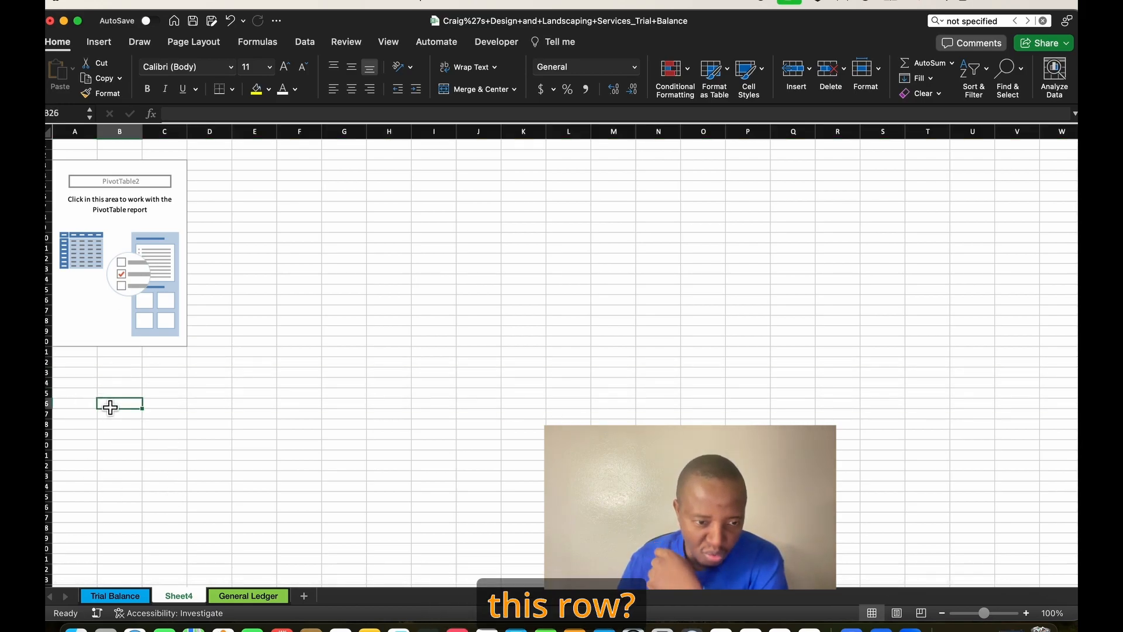
pyautogui.click(206, 138)
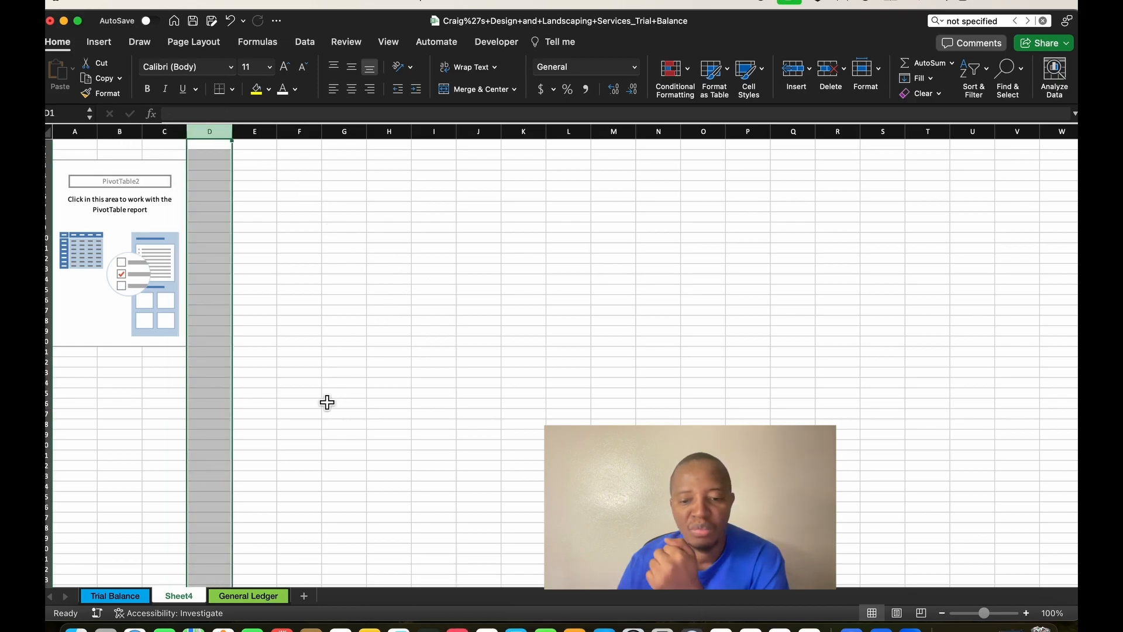
# Step: Add the Account Description field to the rows of the pivot table on Sheet4
pyautogui.click(157, 271)
pyautogui.click(135, 229)
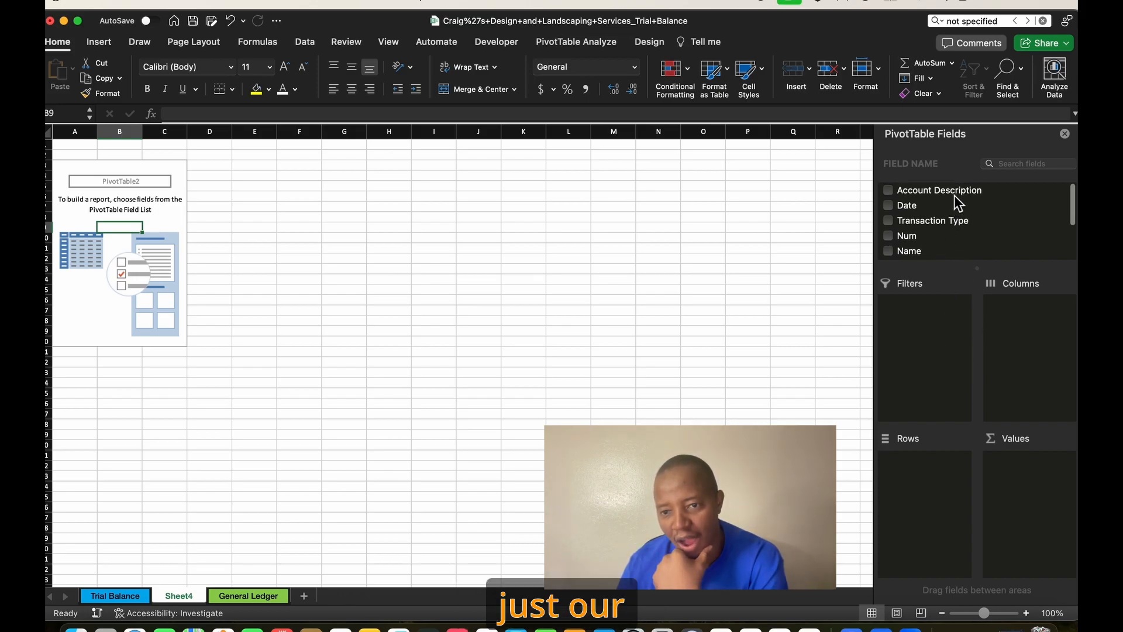
pyautogui.moveTo(960, 196); pyautogui.dragTo(936, 492)
pyautogui.scroll(-8, 117, 364)
pyautogui.scroll(8, 117, 364)
# Step: Compare the account list on the Trial Balance sheet with the row labels of the pivot table on Sheet4
pyautogui.click(113, 596)
pyautogui.scroll(-3, 212, 349)
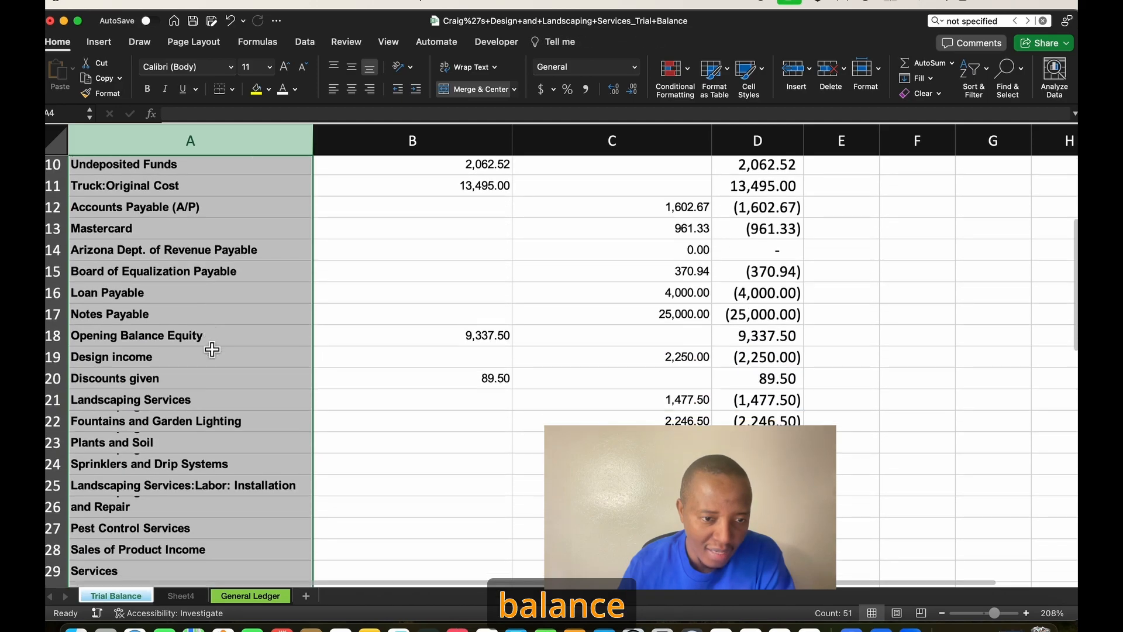
pyautogui.scroll(4, 211, 349)
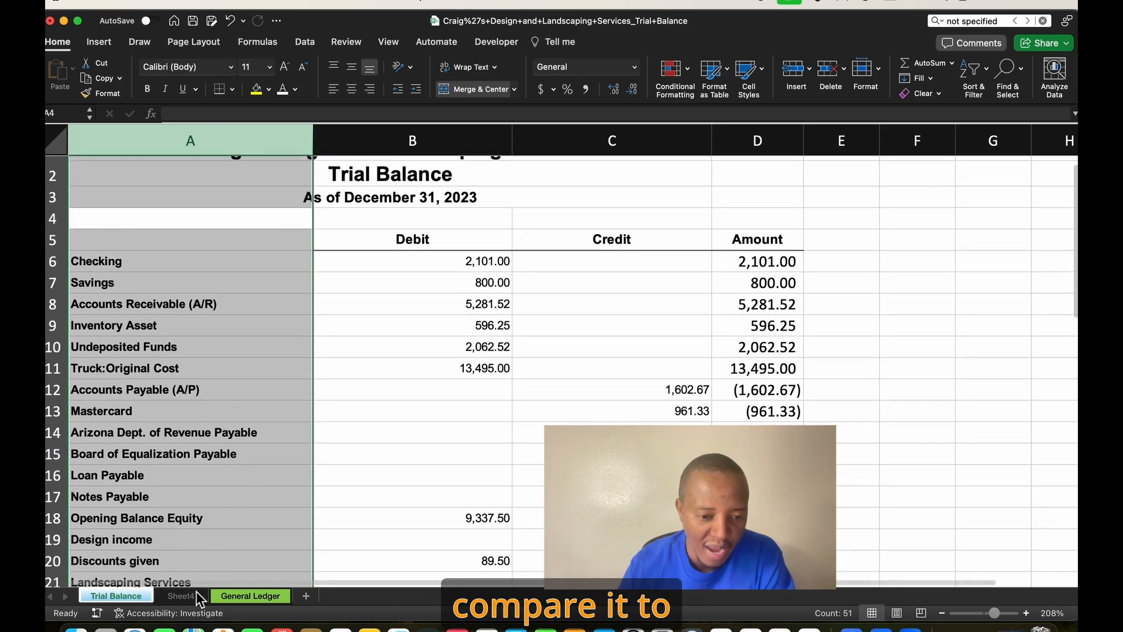
pyautogui.click(180, 596)
pyautogui.scroll(-8, 152, 396)
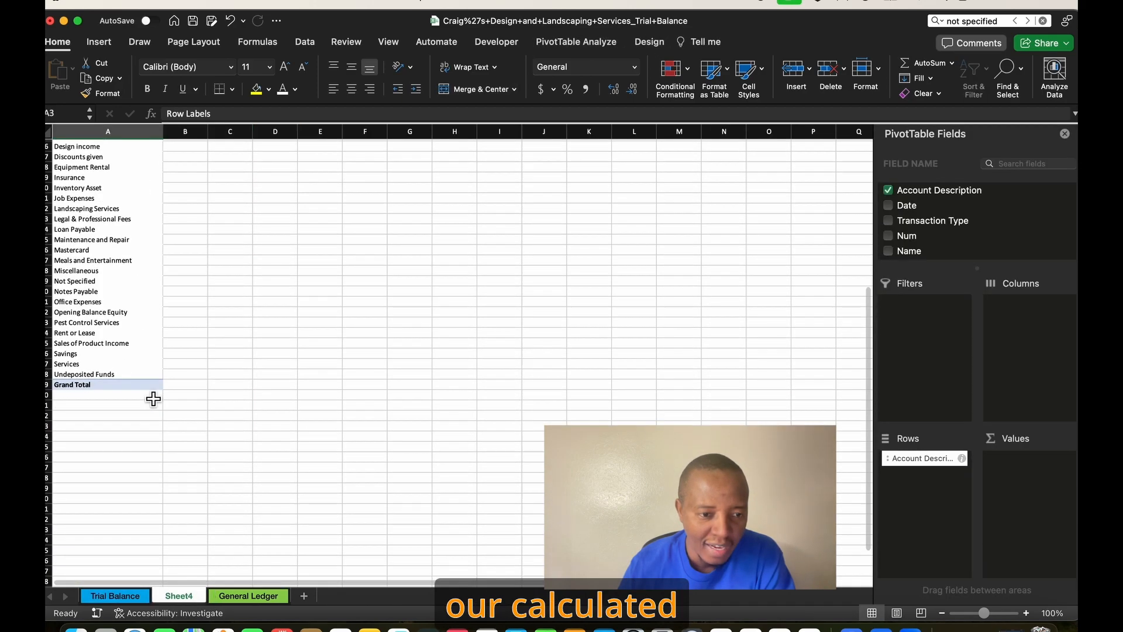
pyautogui.scroll(5, 148, 398)
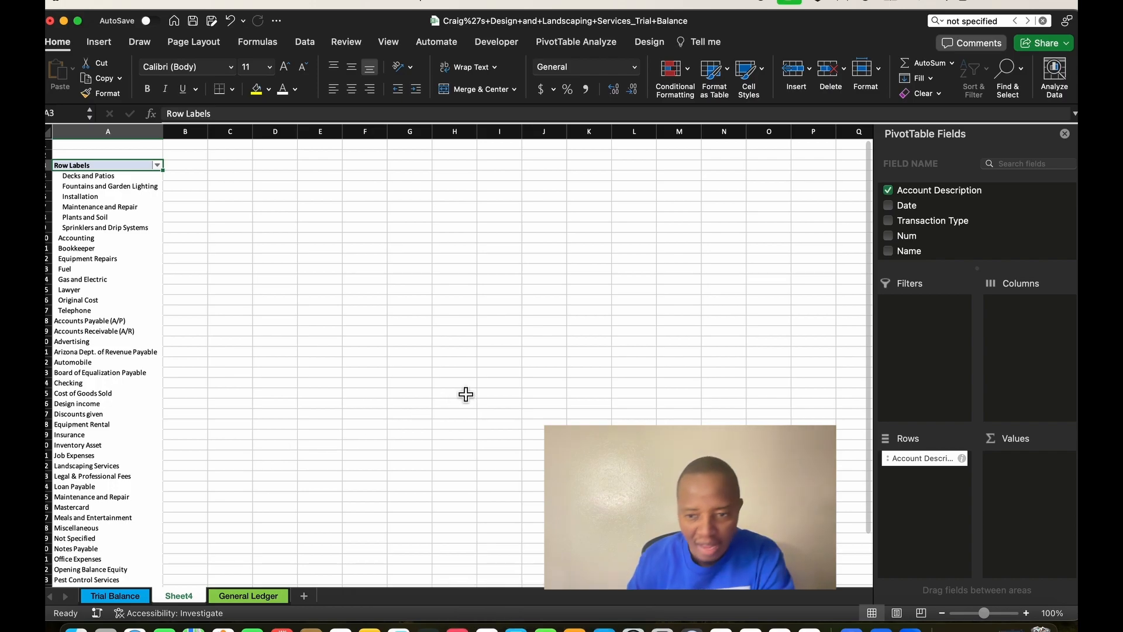
# Step: Add the Amount field to the pivot table's values as a sum per account
pyautogui.scroll(-3, 970, 253)
pyautogui.moveTo(914, 237); pyautogui.dragTo(1027, 468)
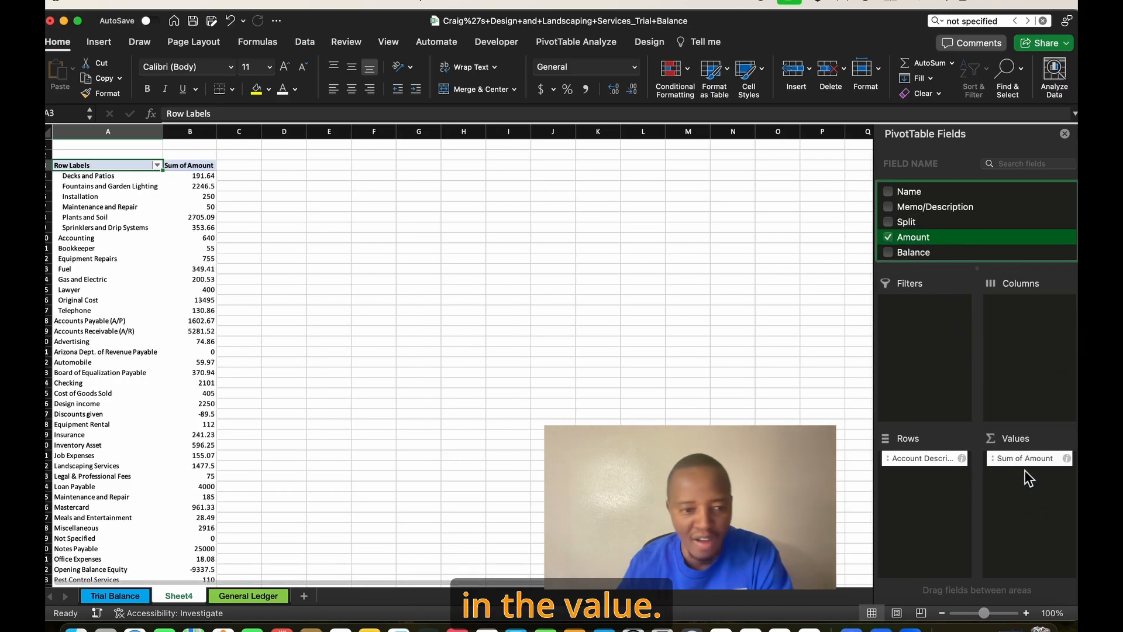
pyautogui.scroll(-5, 299, 310)
pyautogui.scroll(3, 282, 310)
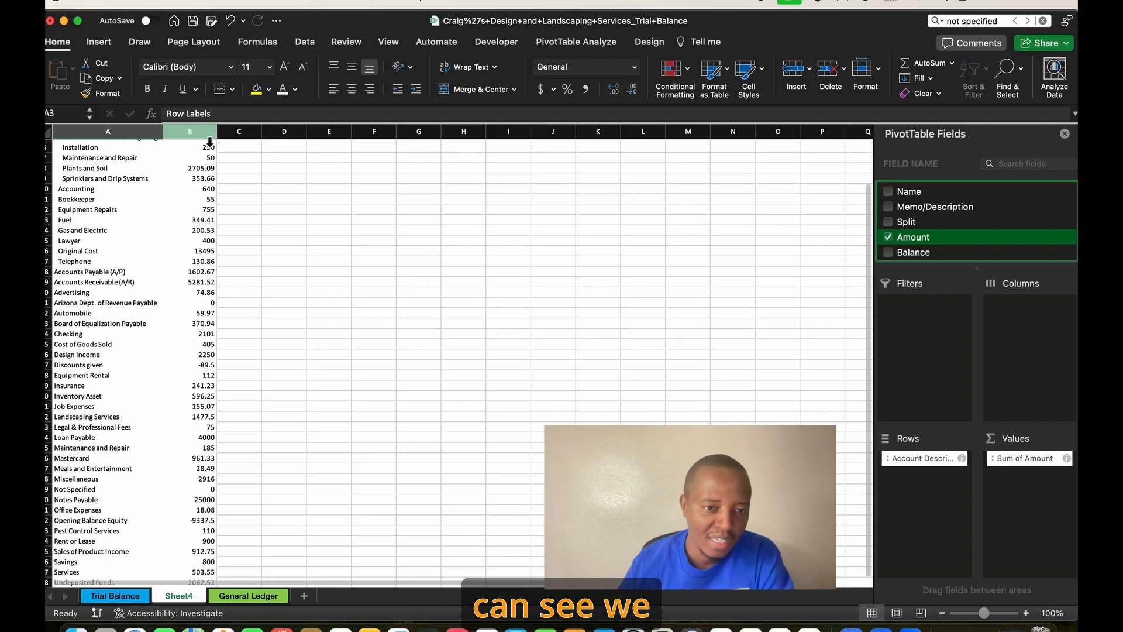
# Step: Format the Sum of Amount column of the pivot table in the comma accounting style
pyautogui.click(190, 131)
pyautogui.click(586, 89)
pyautogui.scroll(-10, 321, 354)
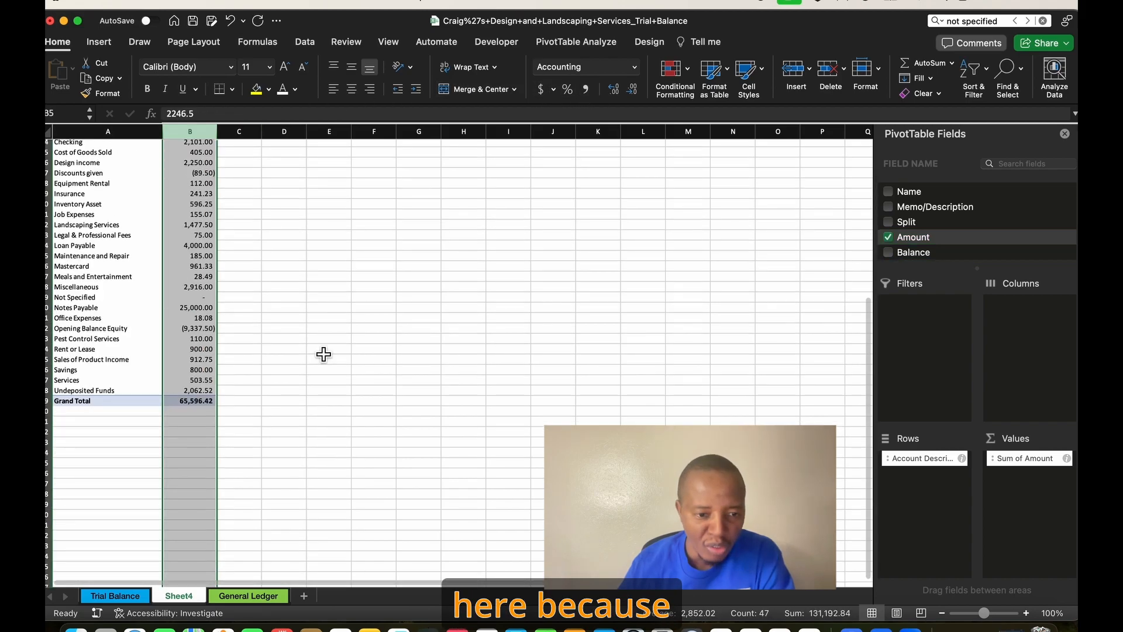
# Step: Check the Grand Total of the pivot table against the account amounts above it
pyautogui.click(311, 411)
pyautogui.click(204, 403)
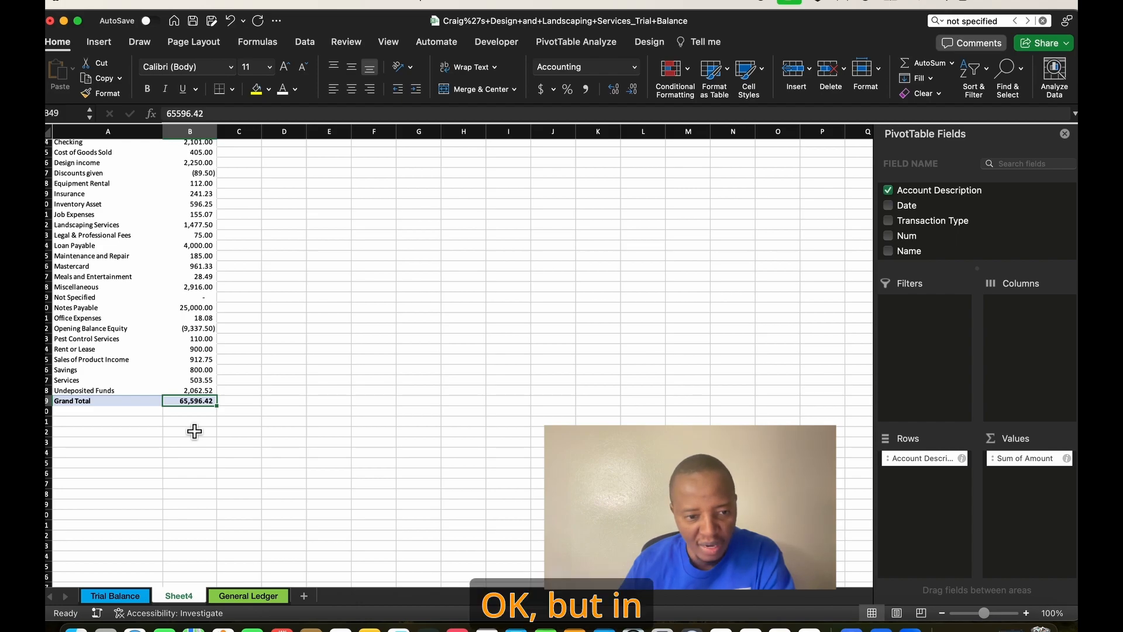
pyautogui.scroll(10, 275, 360)
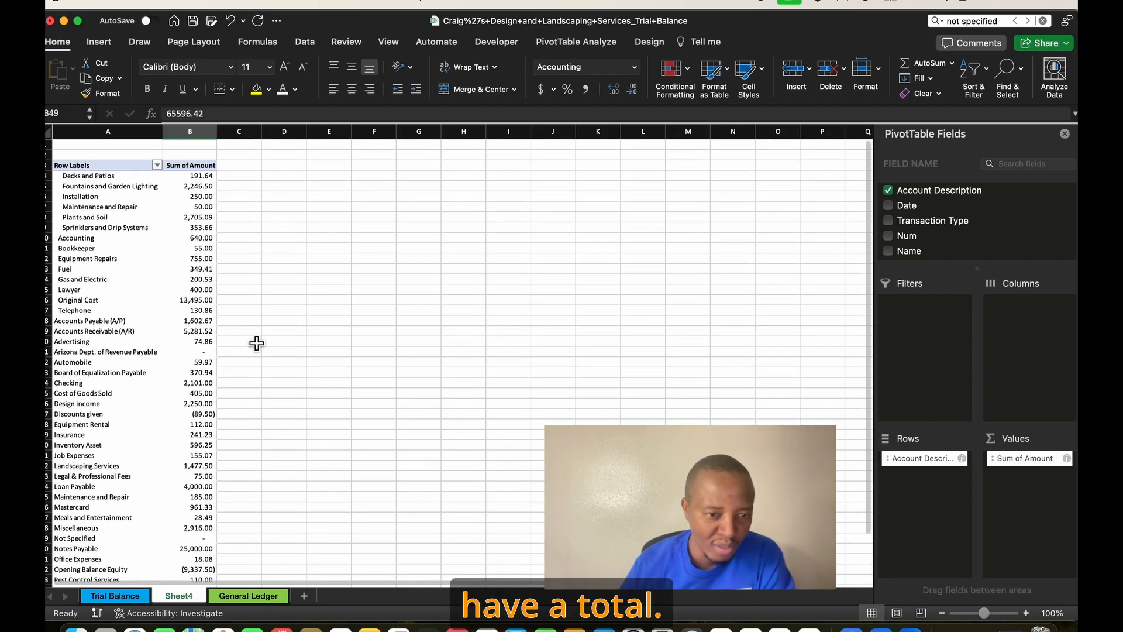
pyautogui.scroll(-5, 182, 447)
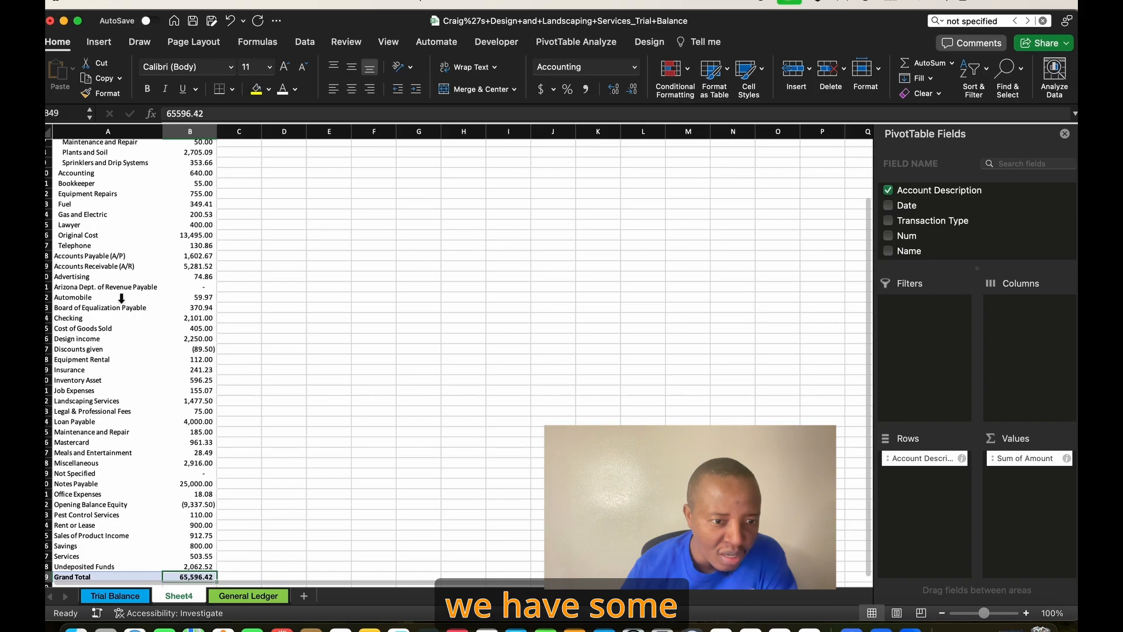
# Step: Examine the debit and credit signs of the pivot amounts, including Accounts Payable (A/P) and Discounts given
pyautogui.click(132, 259)
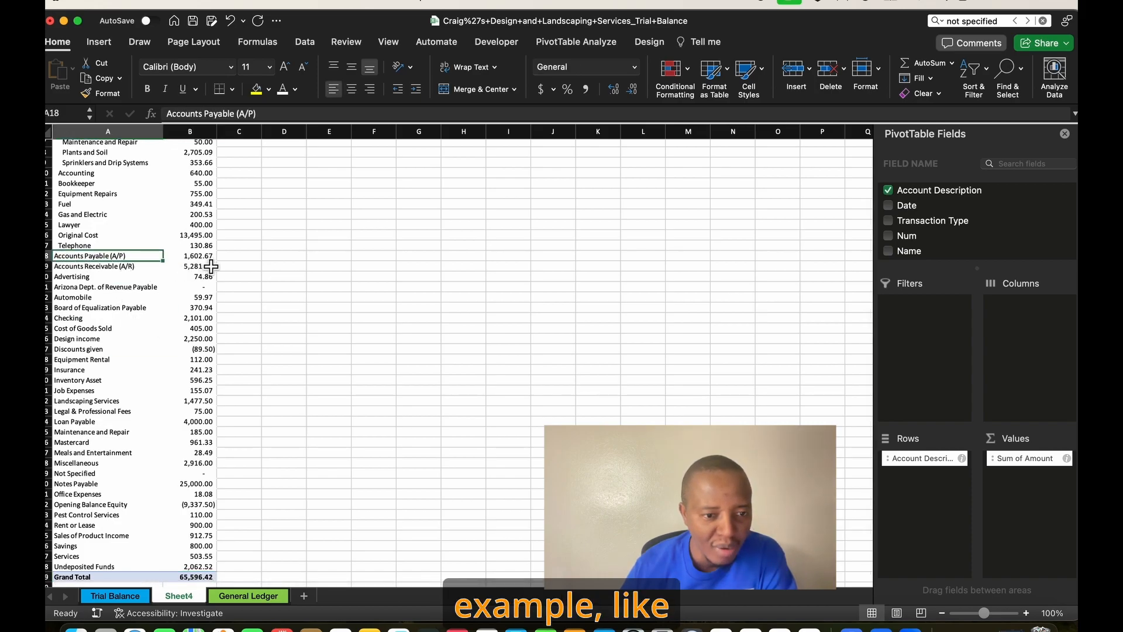
pyautogui.click(51, 257)
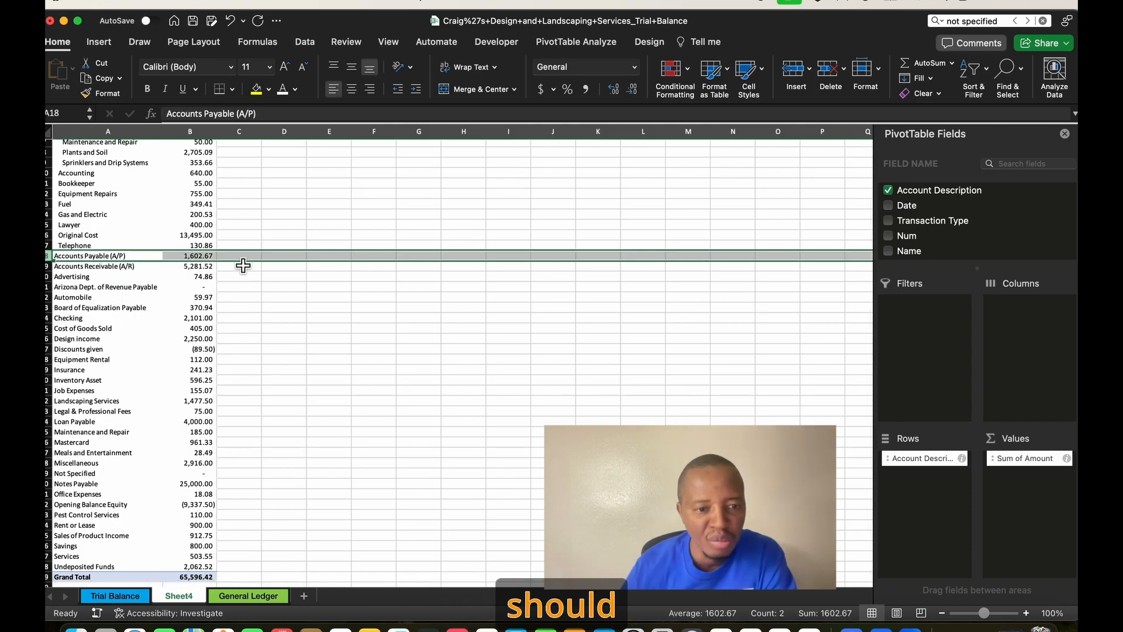
pyautogui.scroll(5, 215, 334)
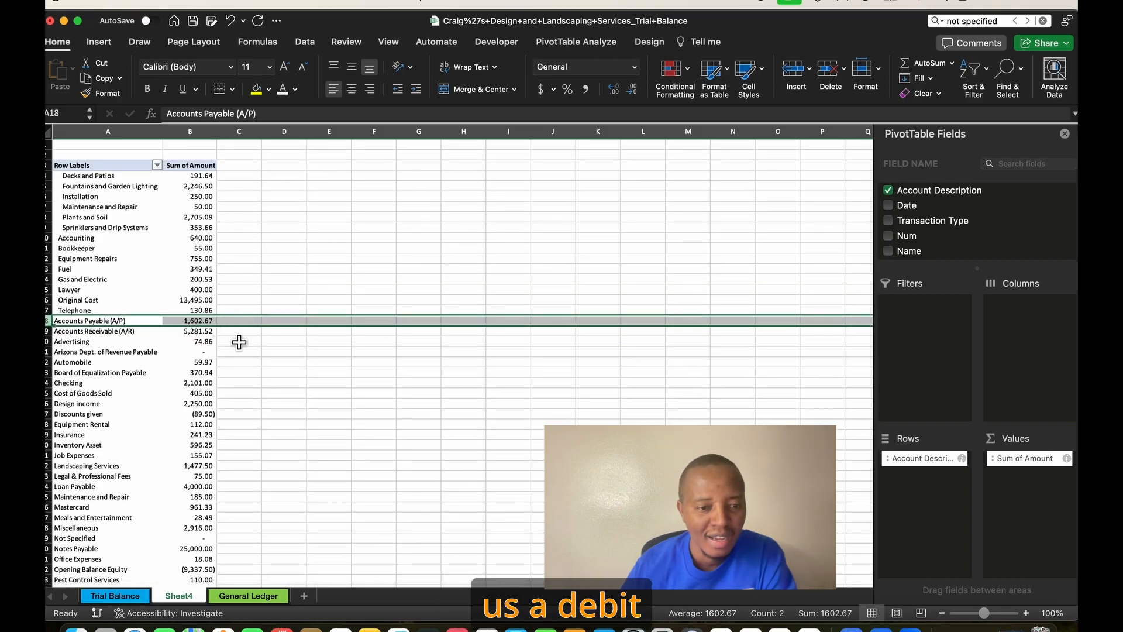
pyautogui.scroll(-5, 202, 406)
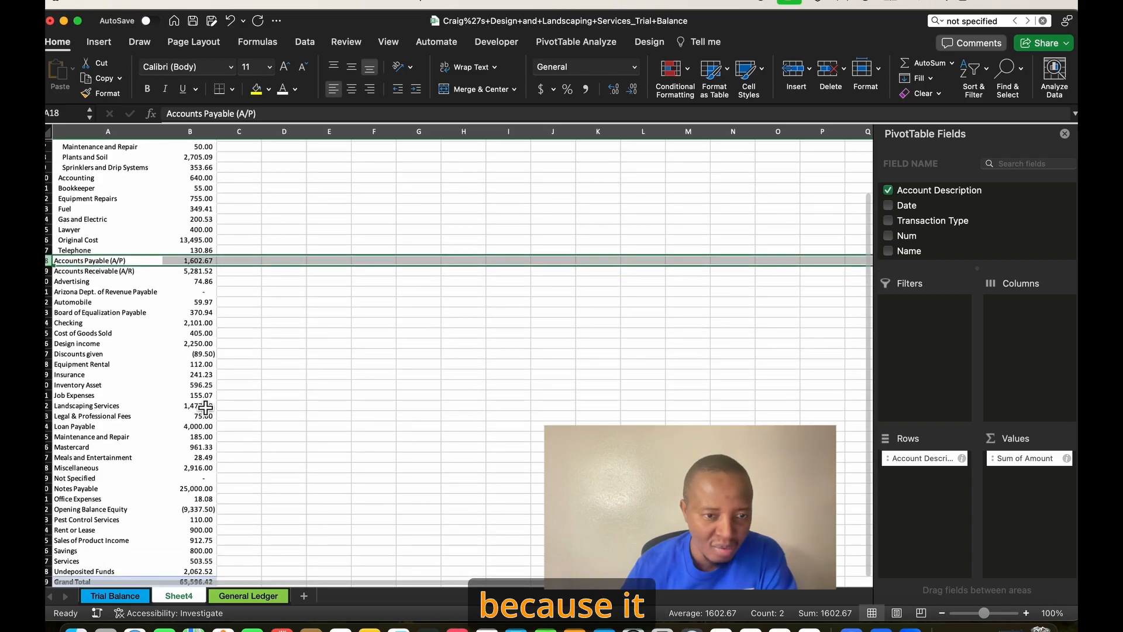
pyautogui.scroll(-10, 206, 407)
pyautogui.scroll(7, 206, 407)
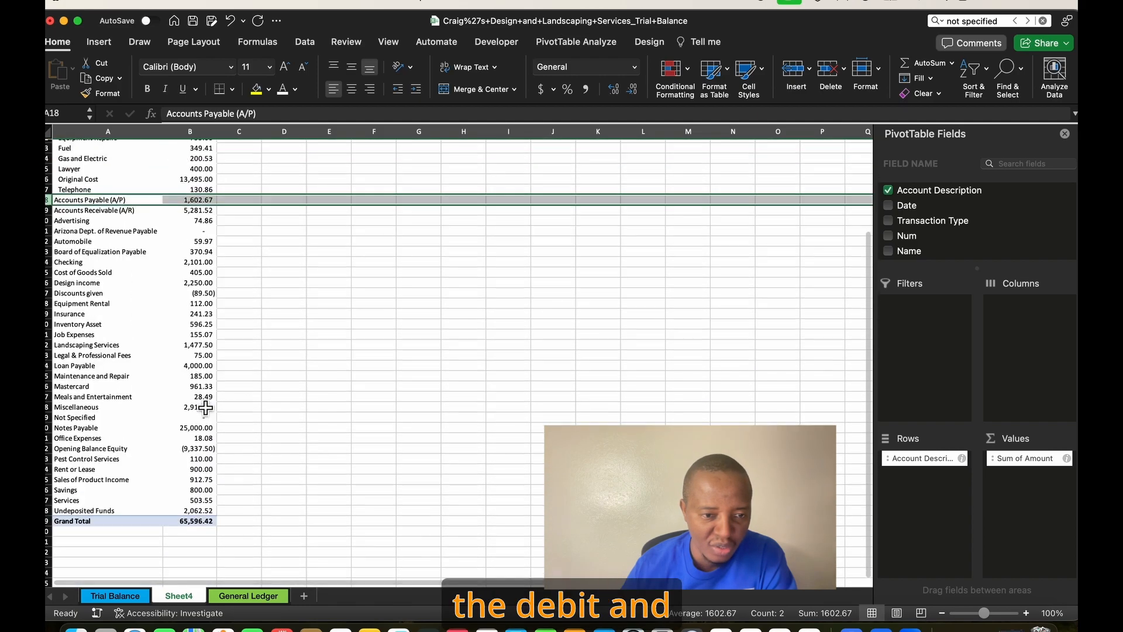
pyautogui.click(207, 299)
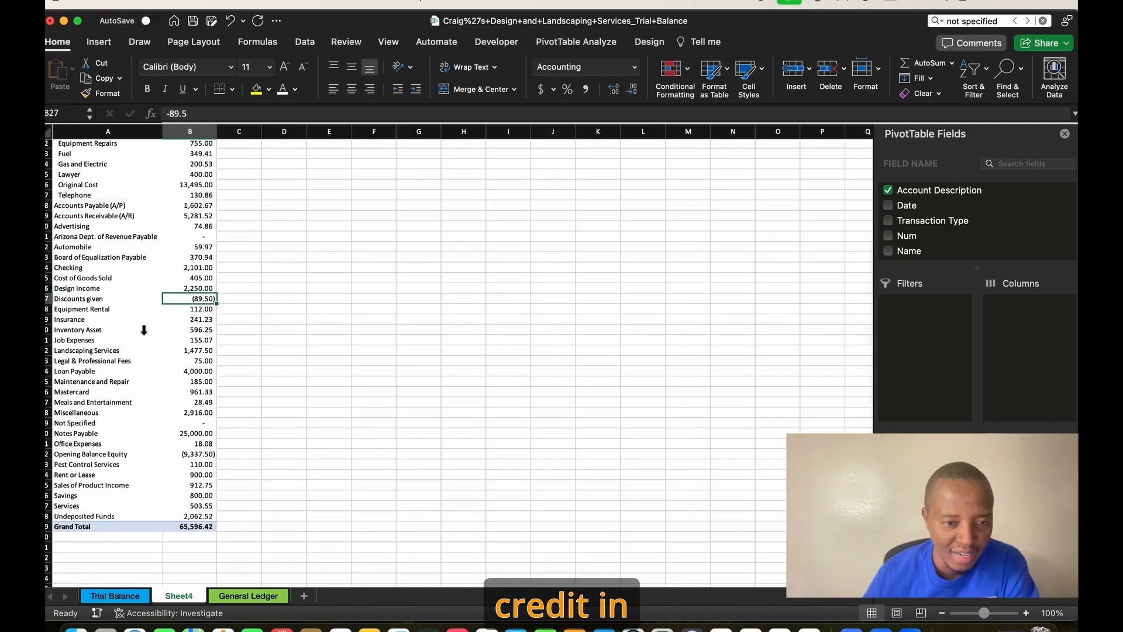
pyautogui.scroll(6, 166, 328)
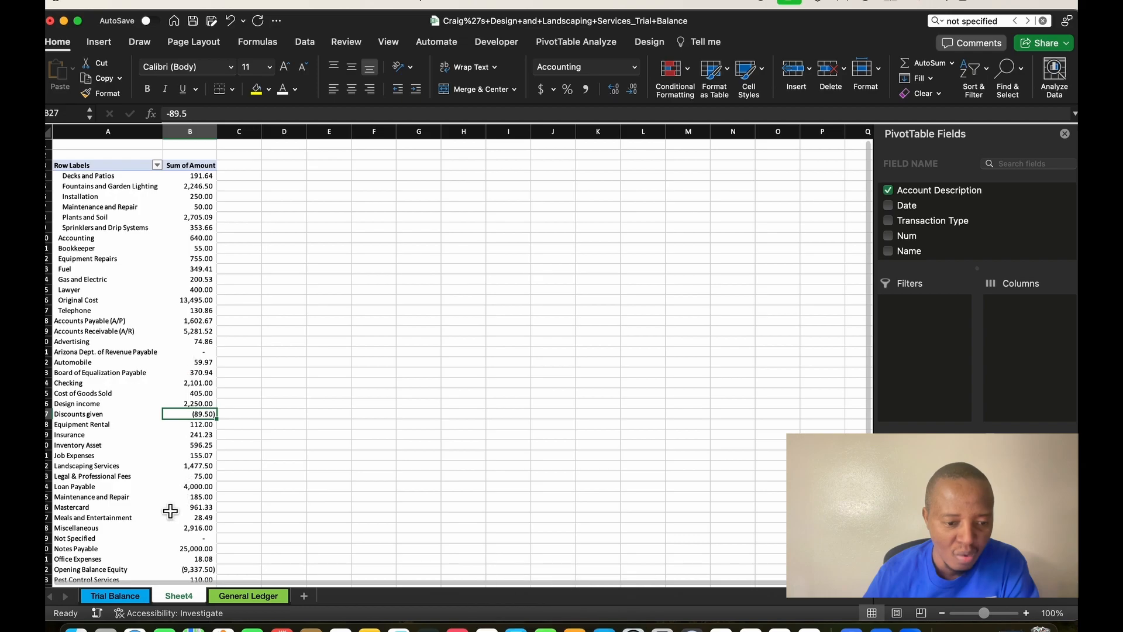
# Step: Review the signs in the Amount column of the Trial Balance sheet, from the asset accounts through Notes Payable
pyautogui.click(115, 596)
pyautogui.click(778, 345)
pyautogui.click(771, 397)
pyautogui.click(774, 460)
pyautogui.click(772, 501)
pyautogui.scroll(-2, 558, 474)
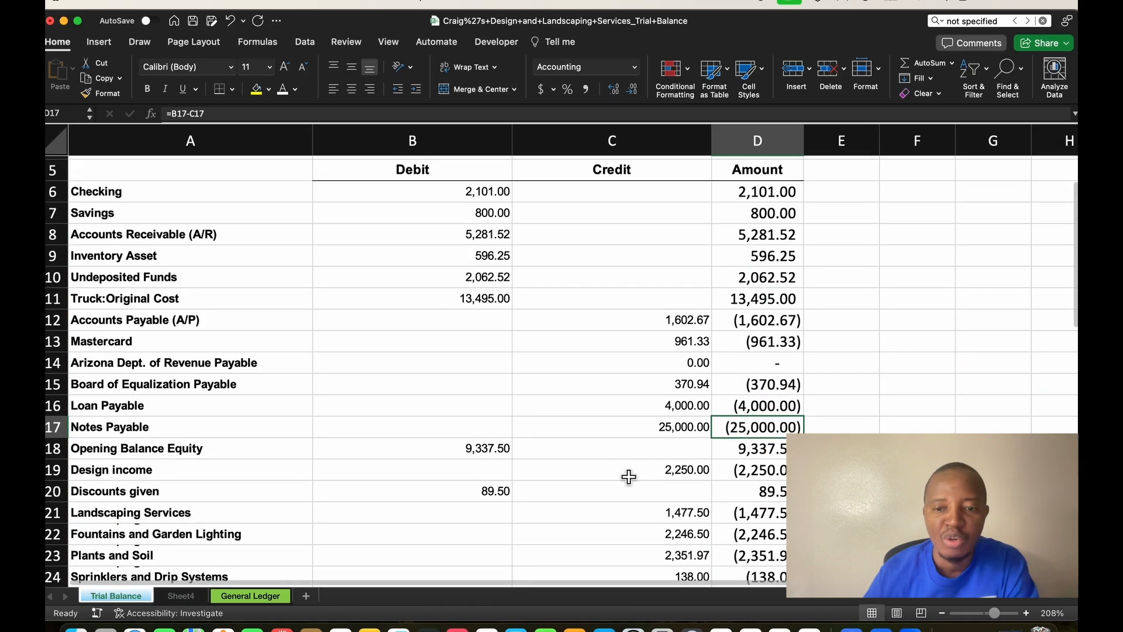
pyautogui.scroll(3, 313, 483)
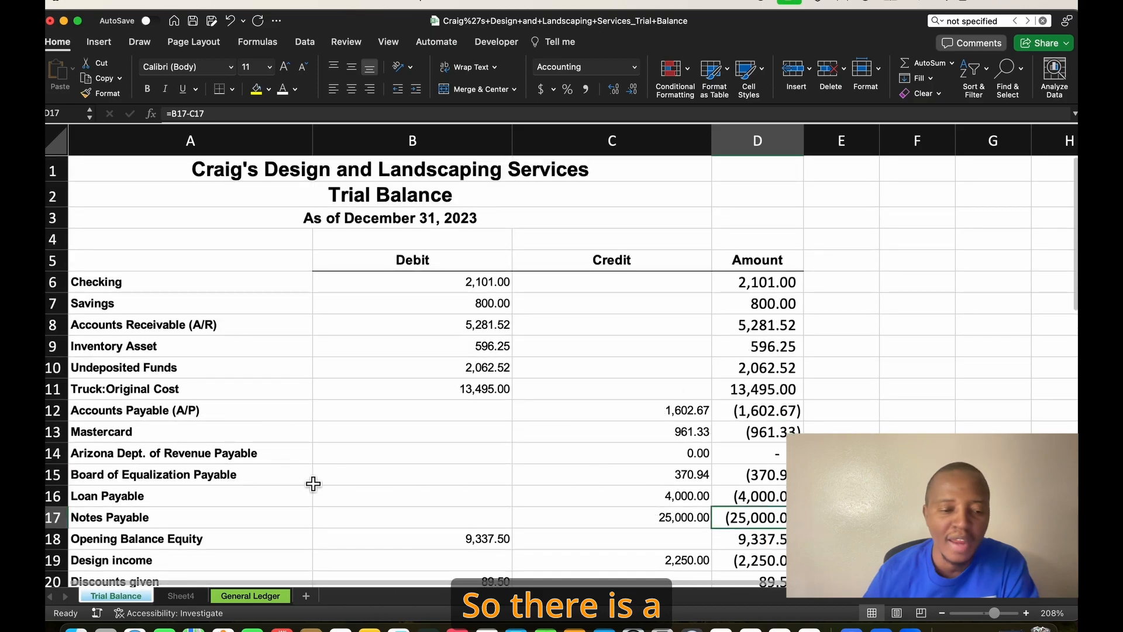
# Step: Copy columns A and B of the pivot table on Sheet4 and paste them over themselves as values
pyautogui.click(180, 595)
pyautogui.moveTo(108, 131); pyautogui.dragTo(210, 131)
pyautogui.press('super+c')
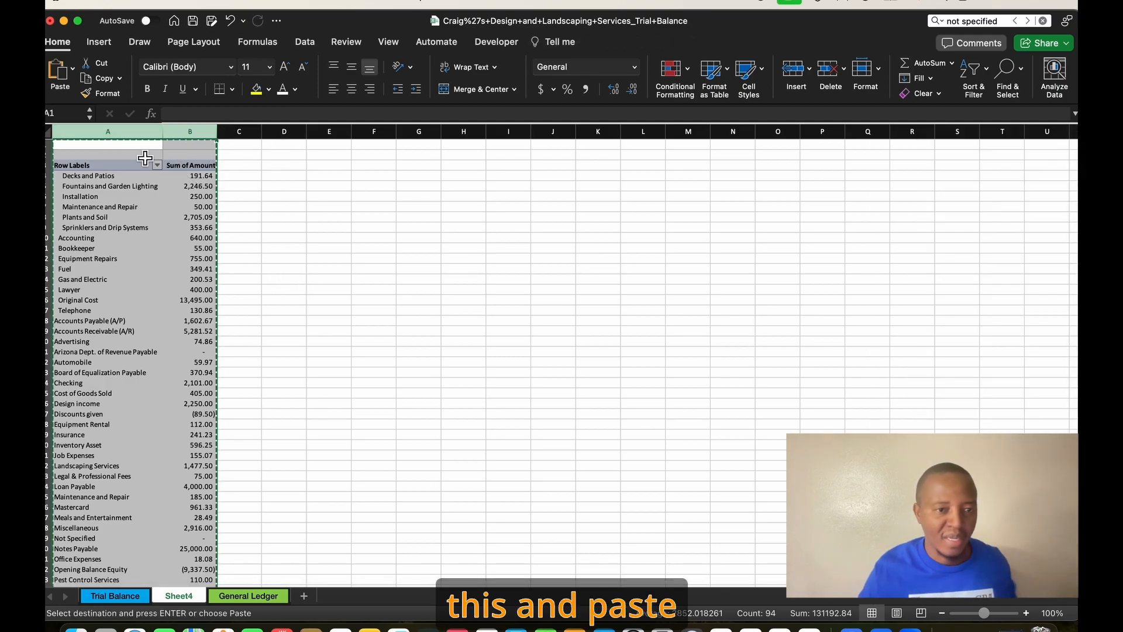
pyautogui.click(73, 68)
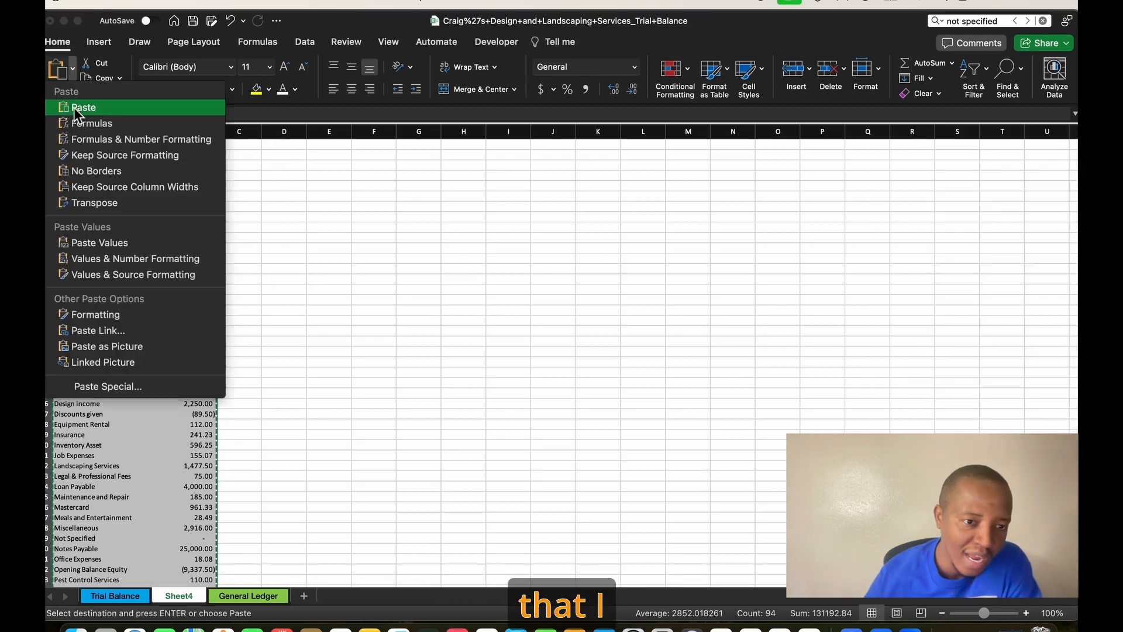
pyautogui.click(132, 245)
# Step: Format the amounts in column B of Sheet4 with the comma-style Accounting number format
pyautogui.click(199, 143)
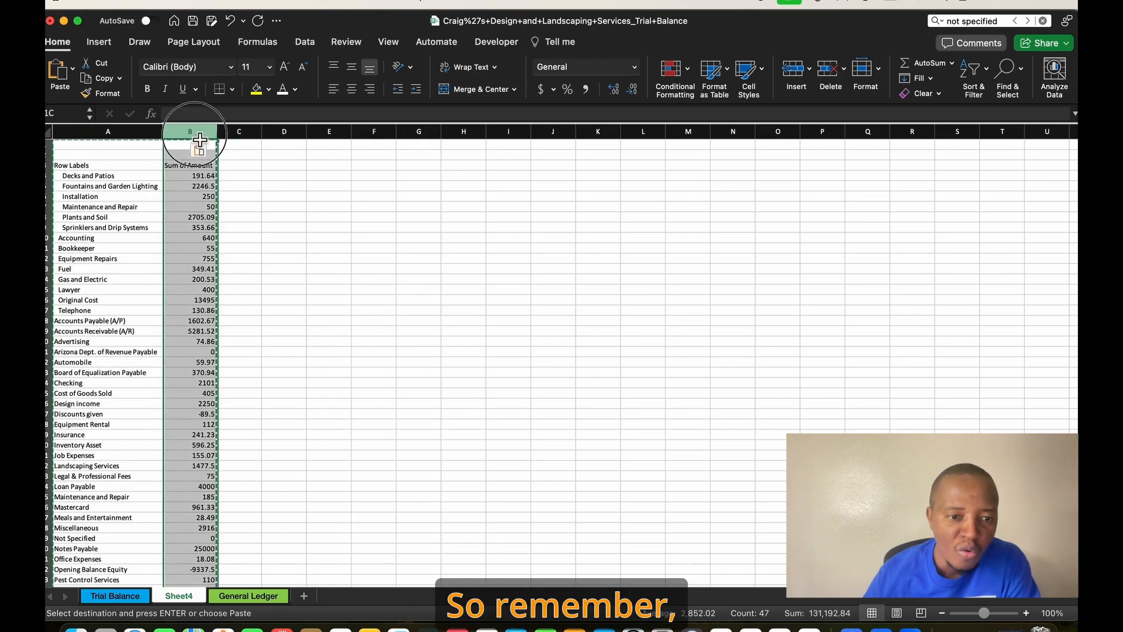
pyautogui.click(587, 92)
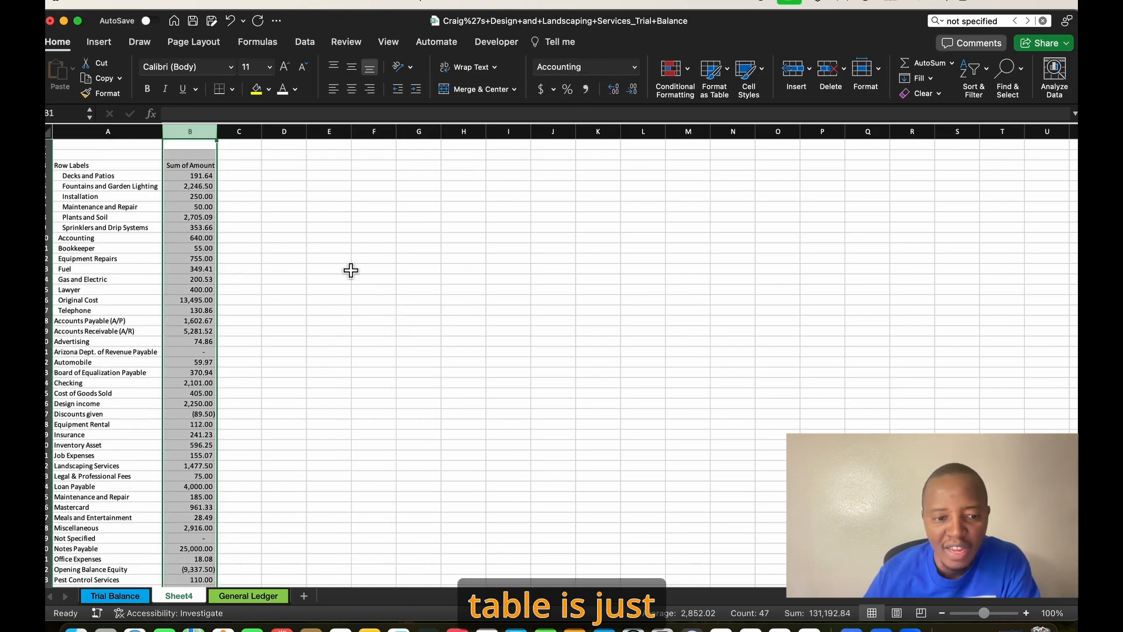
pyautogui.click(326, 320)
pyautogui.scroll(-8, 276, 344)
pyautogui.scroll(8, 276, 346)
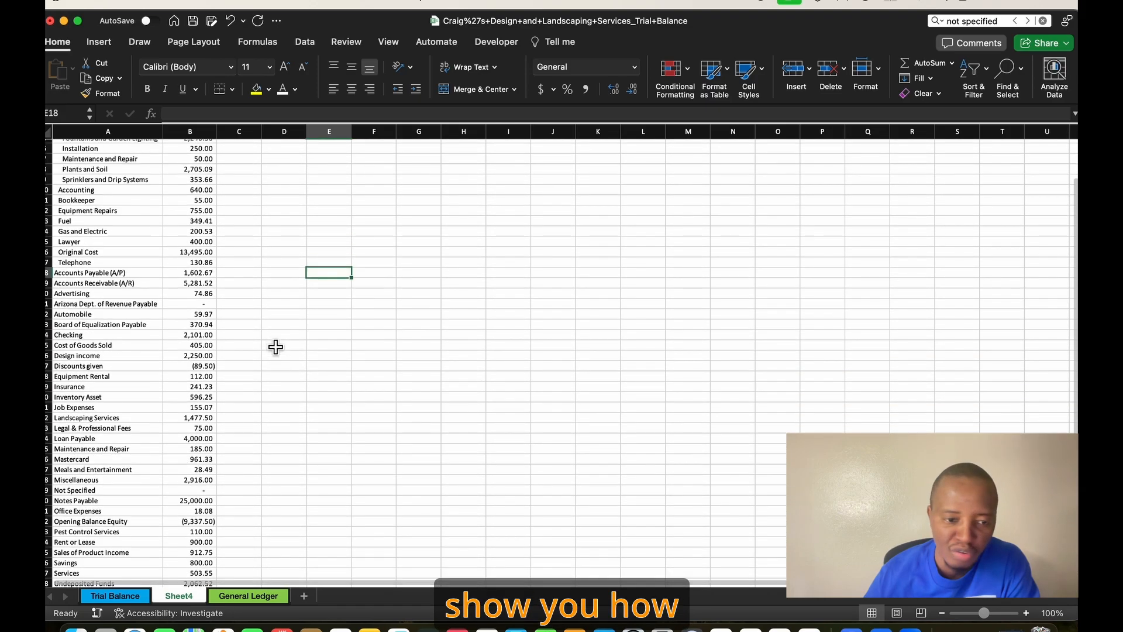
pyautogui.click(250, 314)
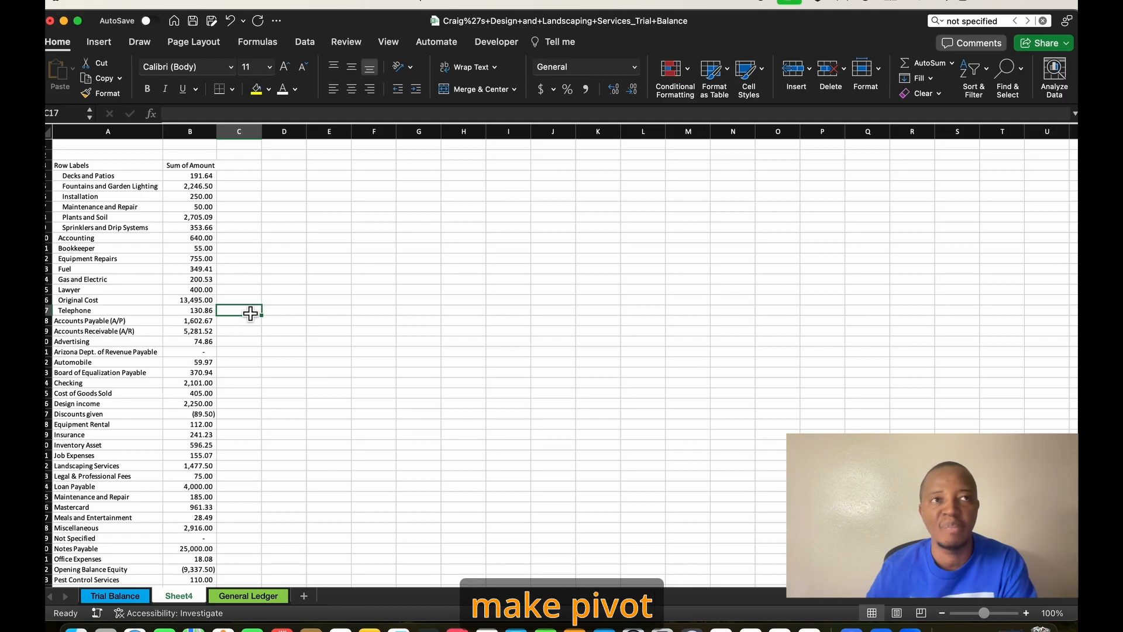
pyautogui.scroll(-3, 321, 345)
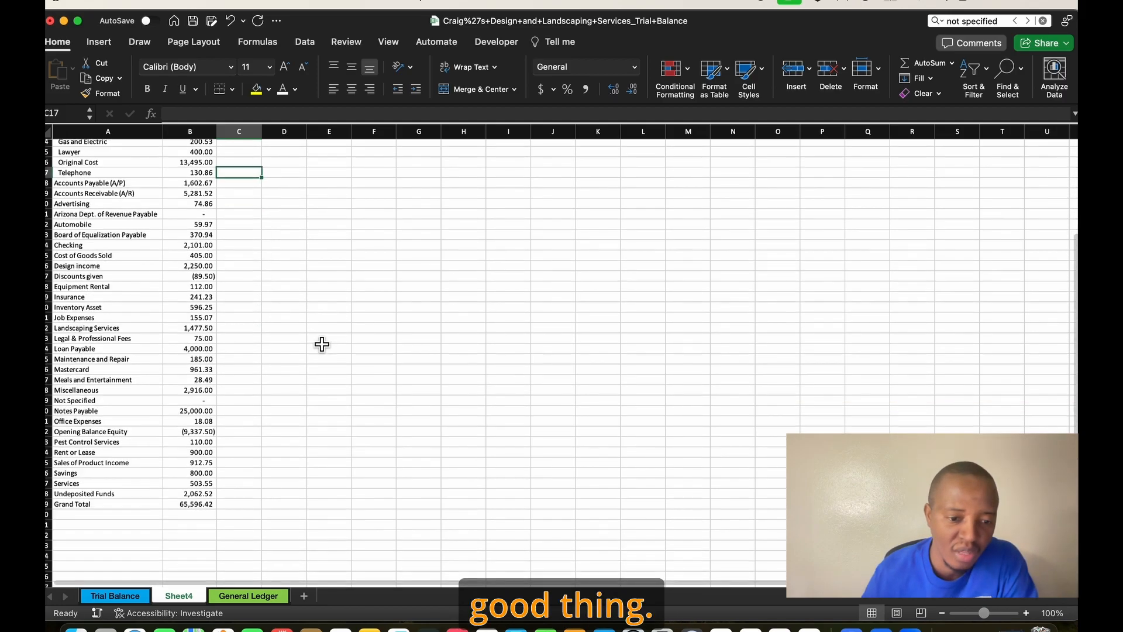
pyautogui.scroll(3, 322, 346)
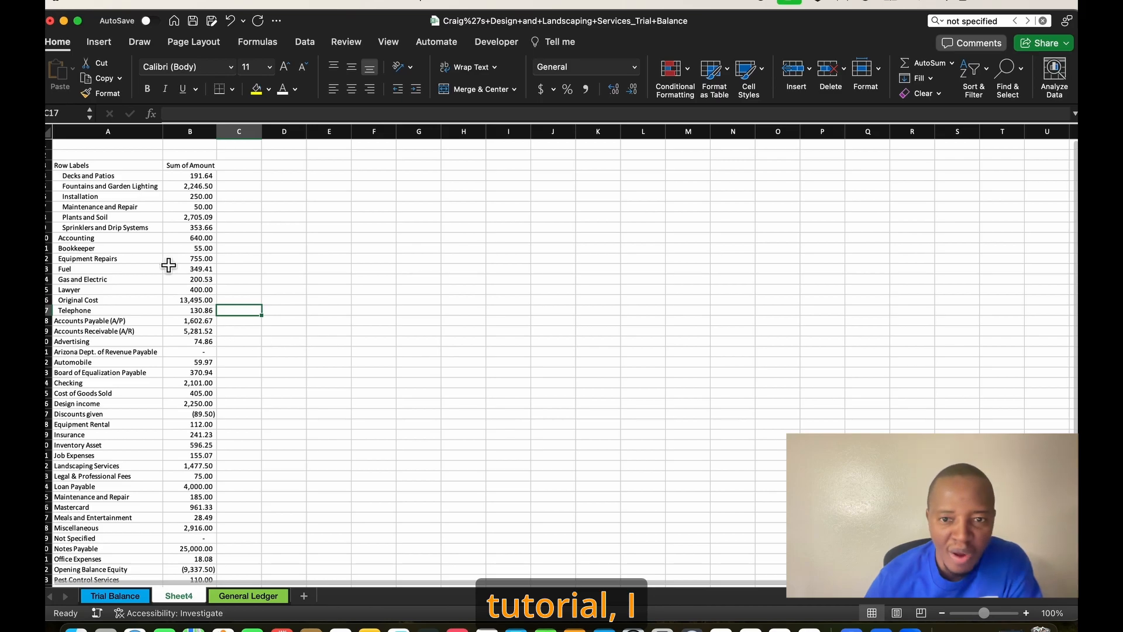
# Step: Make the Row Labels and Sum of Amount headers on Sheet4 bold
pyautogui.click(196, 197)
pyautogui.click(124, 168)
pyautogui.moveTo(128, 177); pyautogui.dragTo(222, 170)
pyautogui.click(153, 88)
pyautogui.click(246, 260)
pyautogui.scroll(-10, 268, 303)
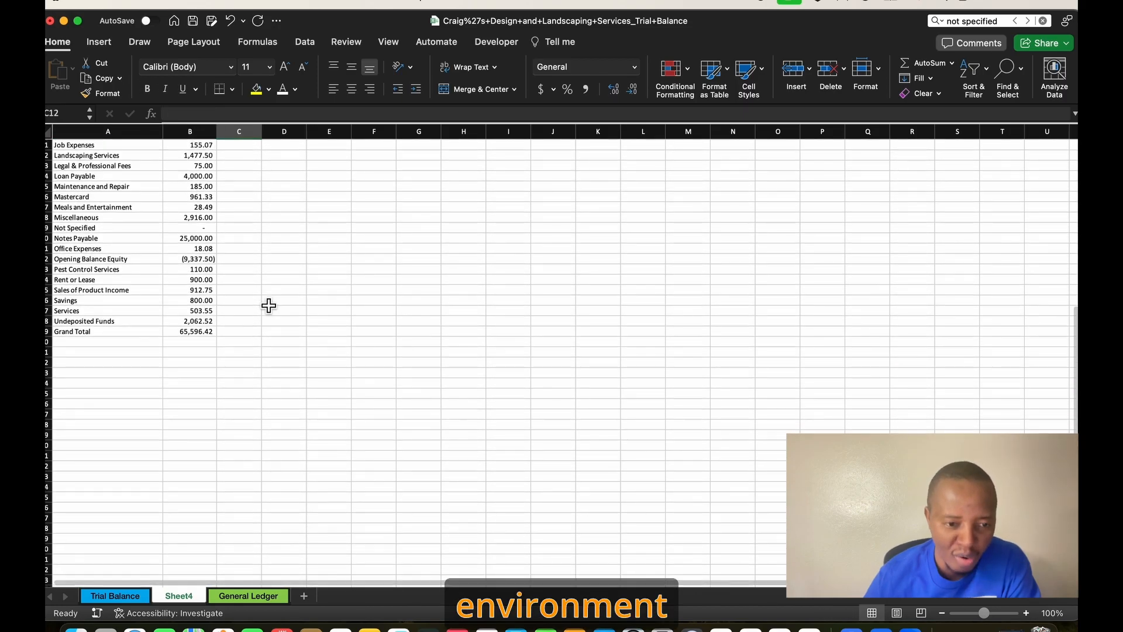
pyautogui.scroll(10, 268, 304)
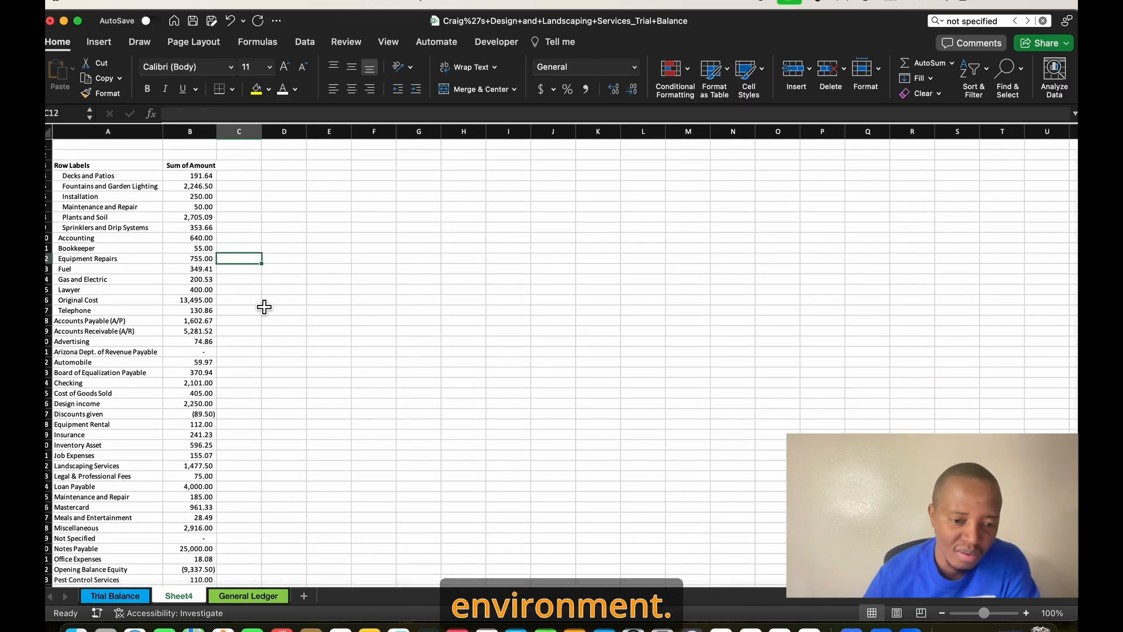
# Step: Examine the Sheet4 account amounts and Grand Total to judge which ones should be debits or credits
pyautogui.click(208, 405)
pyautogui.scroll(-5, 199, 427)
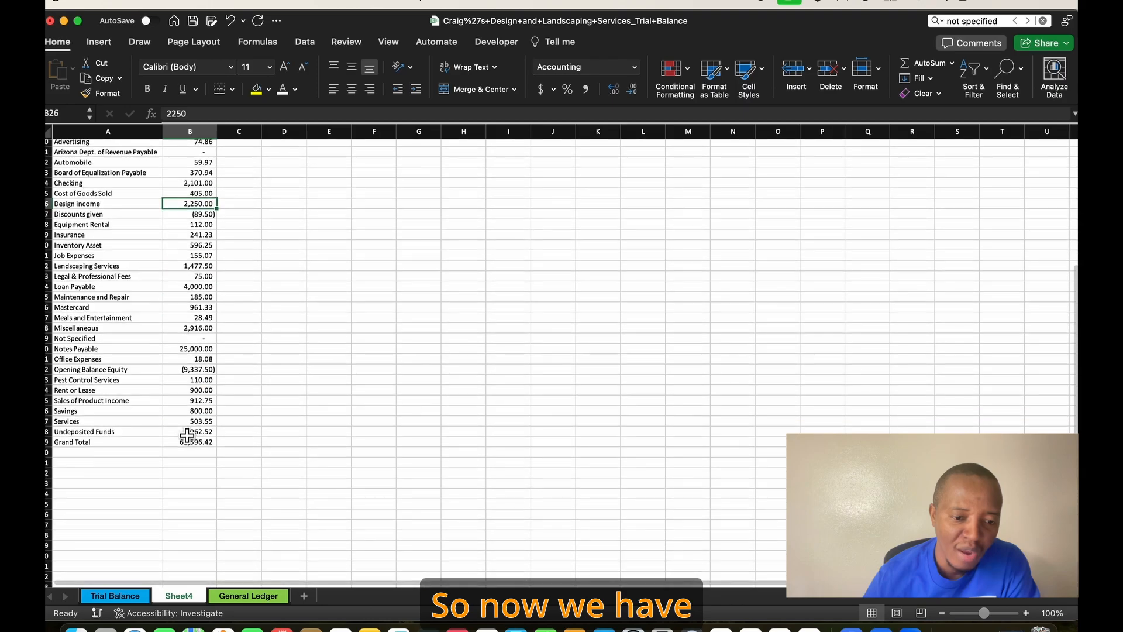
pyautogui.scroll(1, 195, 436)
pyautogui.click(200, 464)
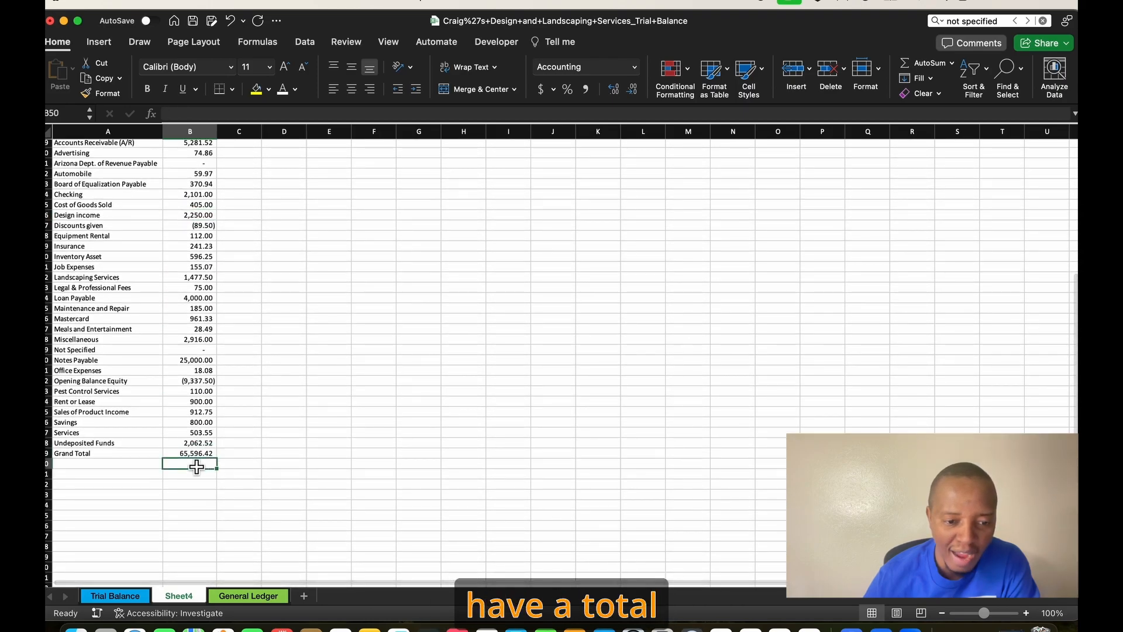
pyautogui.click(202, 455)
pyautogui.scroll(5, 299, 426)
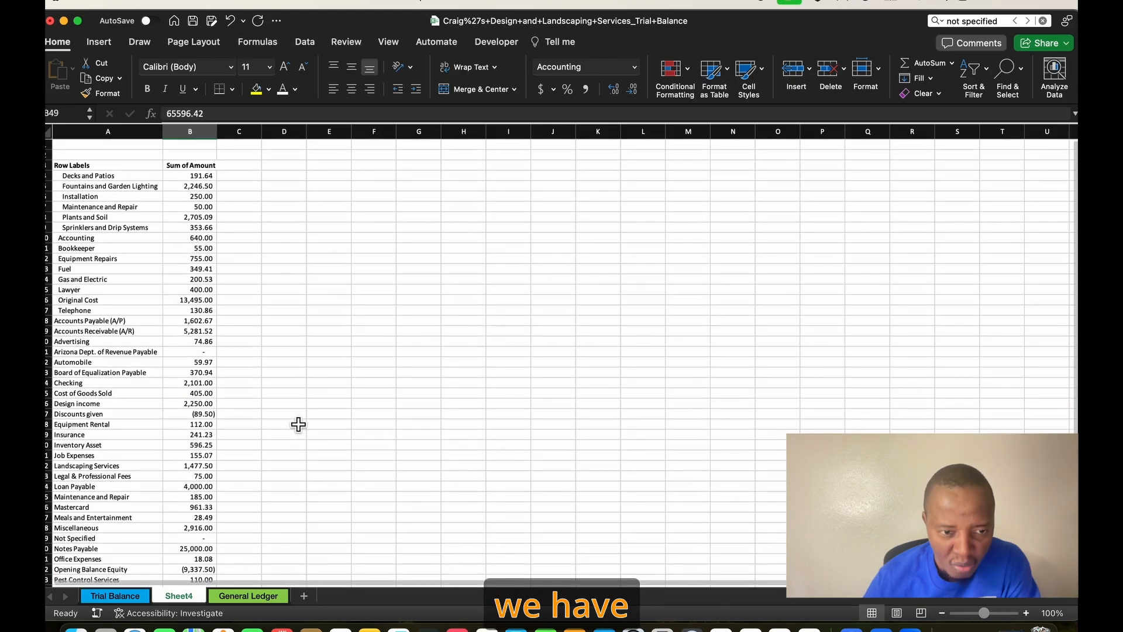
pyautogui.click(215, 280)
pyautogui.click(206, 237)
pyautogui.click(213, 206)
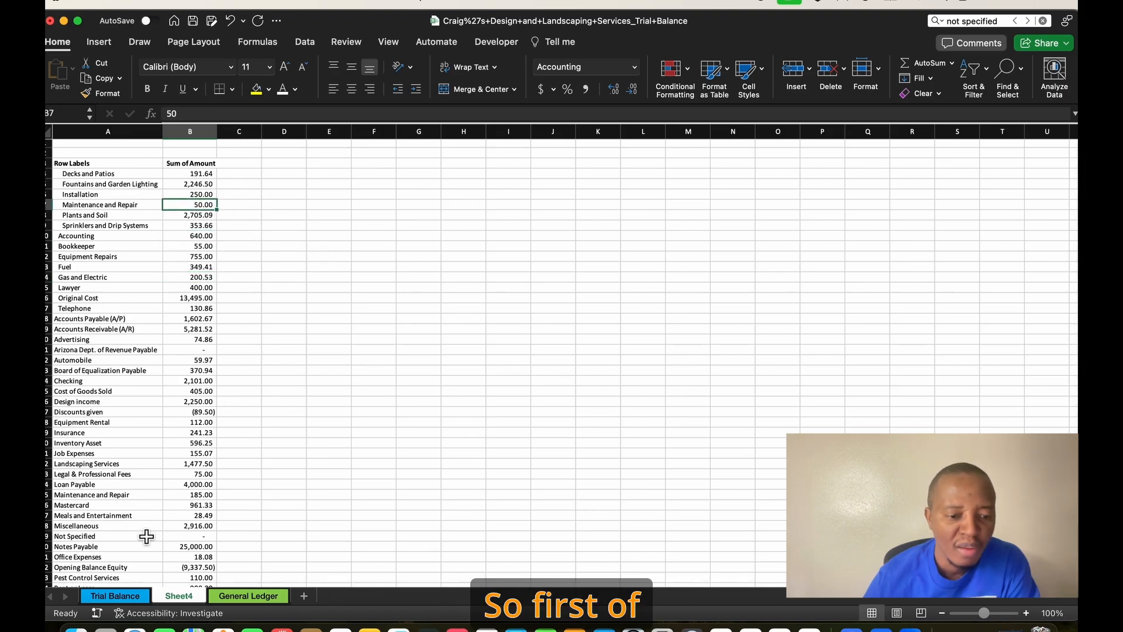
pyautogui.scroll(-7, 209, 379)
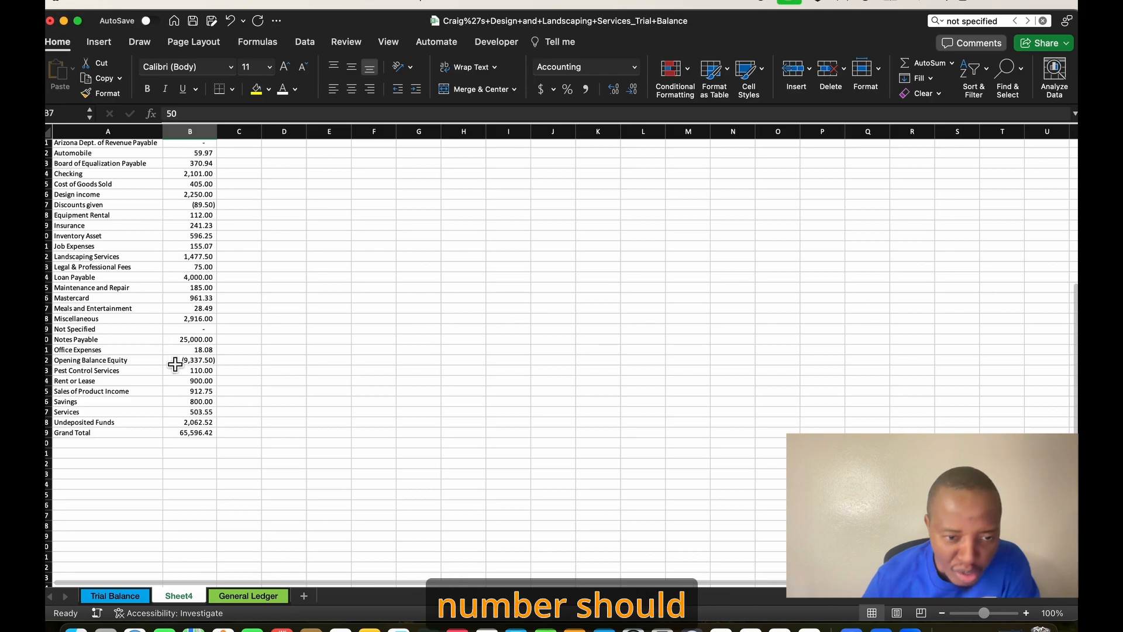
pyautogui.click(199, 361)
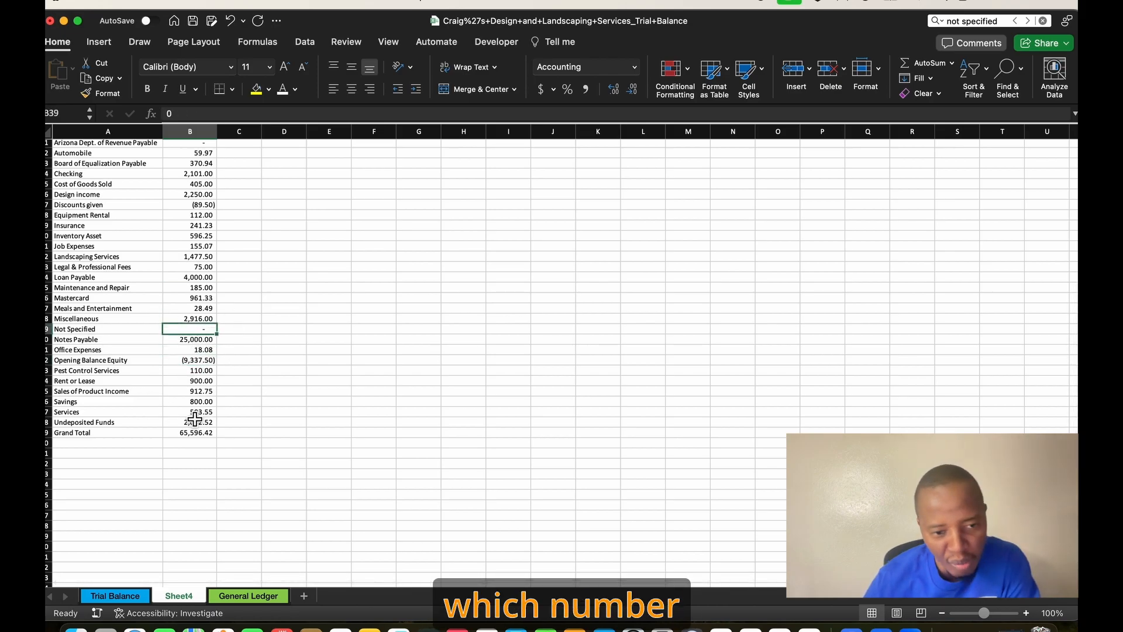
pyautogui.scroll(7, 195, 418)
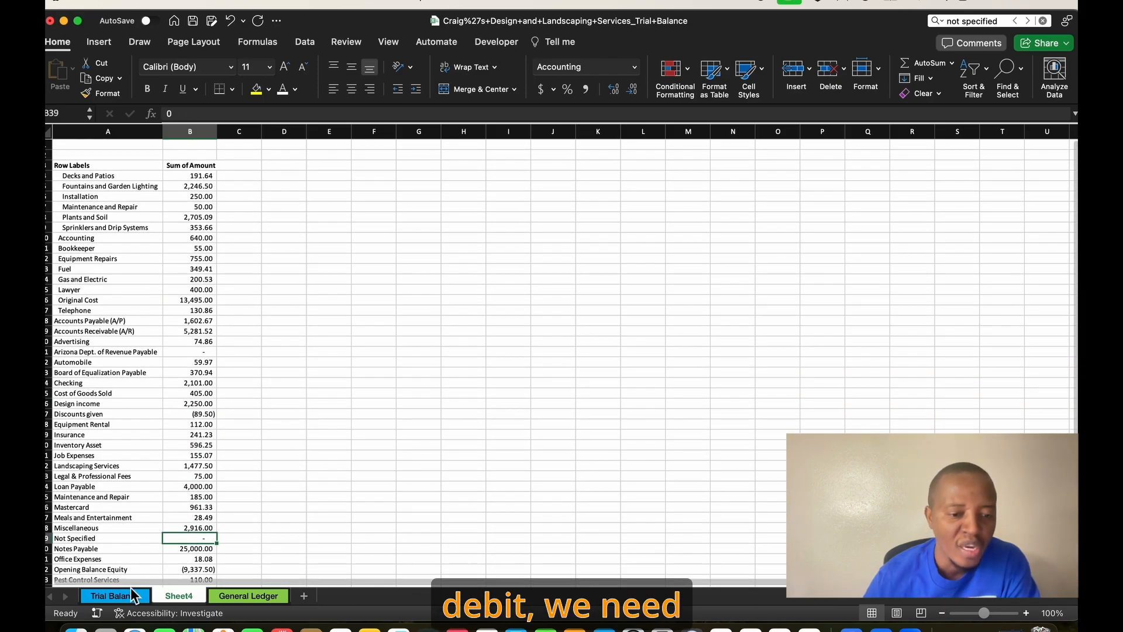
# Step: Review the signs in the Trial Balance Amount column for Checking, the other asset accounts and Accounts Payable (A/P)
pyautogui.click(116, 597)
pyautogui.click(789, 284)
pyautogui.click(766, 330)
pyautogui.click(765, 413)
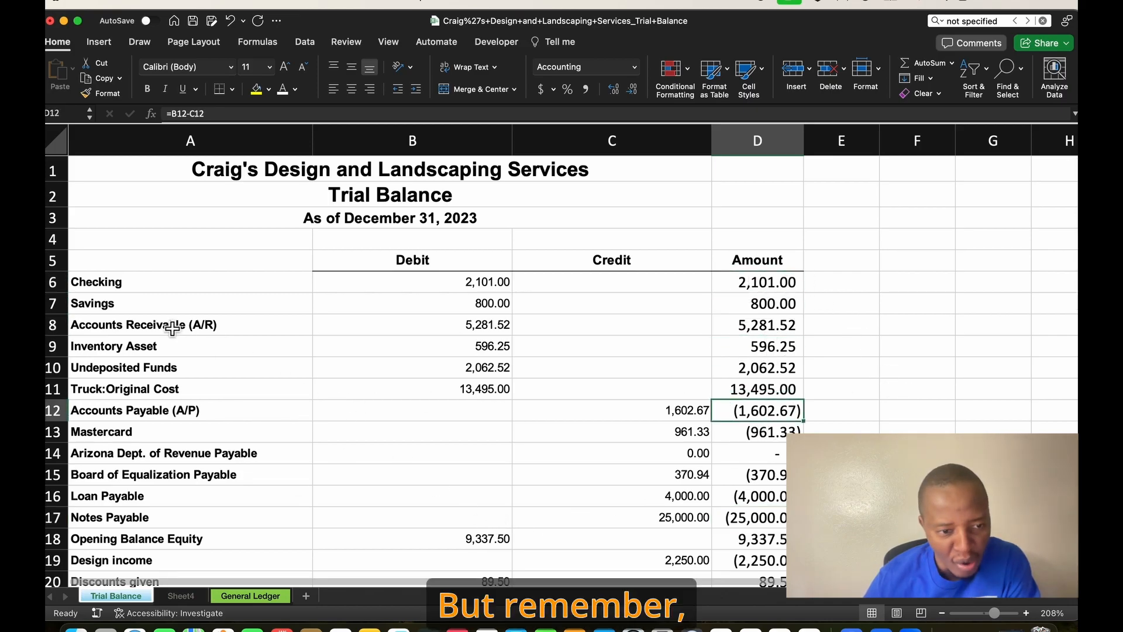
pyautogui.click(143, 287)
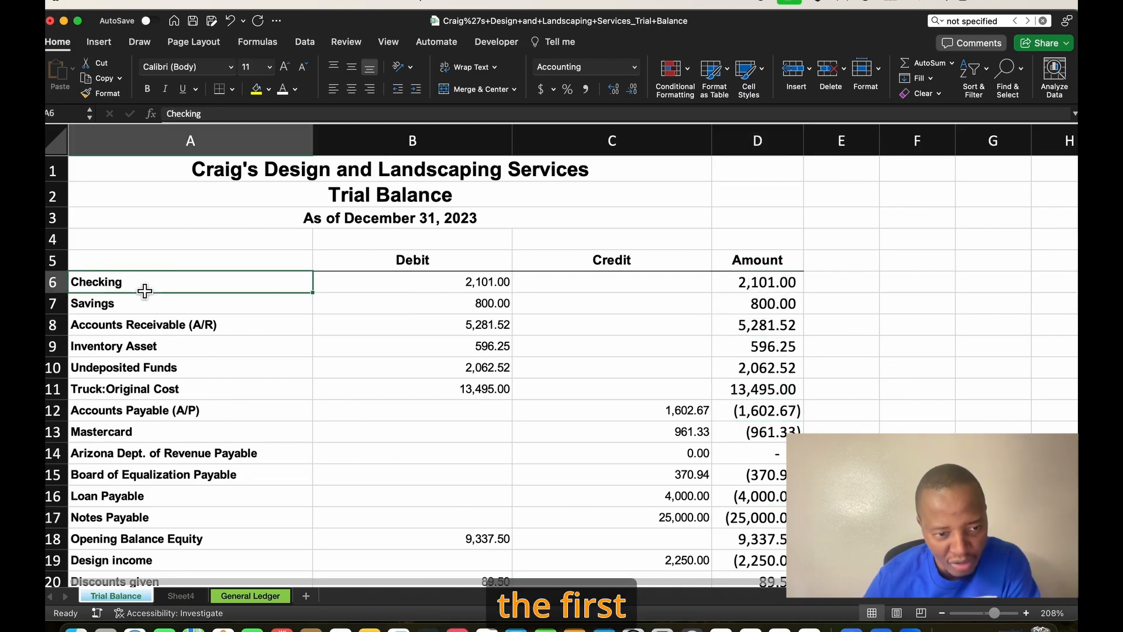
pyautogui.click(767, 289)
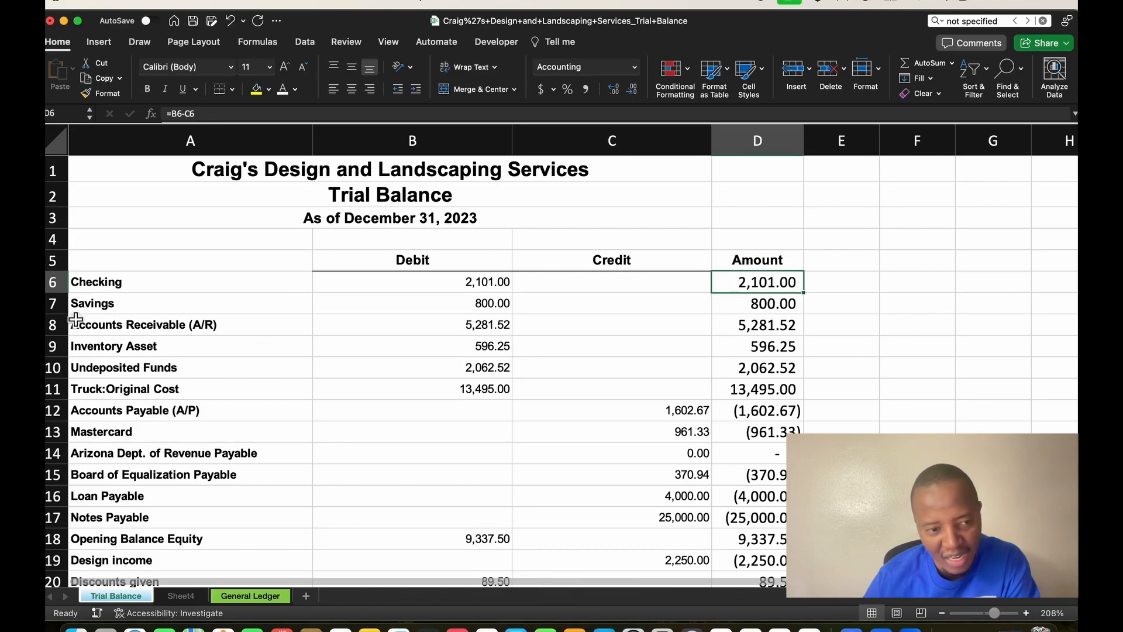
# Step: Enter an asterisk (*) wildcard in cell C4 of Sheet4, beside the Decks and Patios amount
pyautogui.click(180, 596)
pyautogui.click(93, 176)
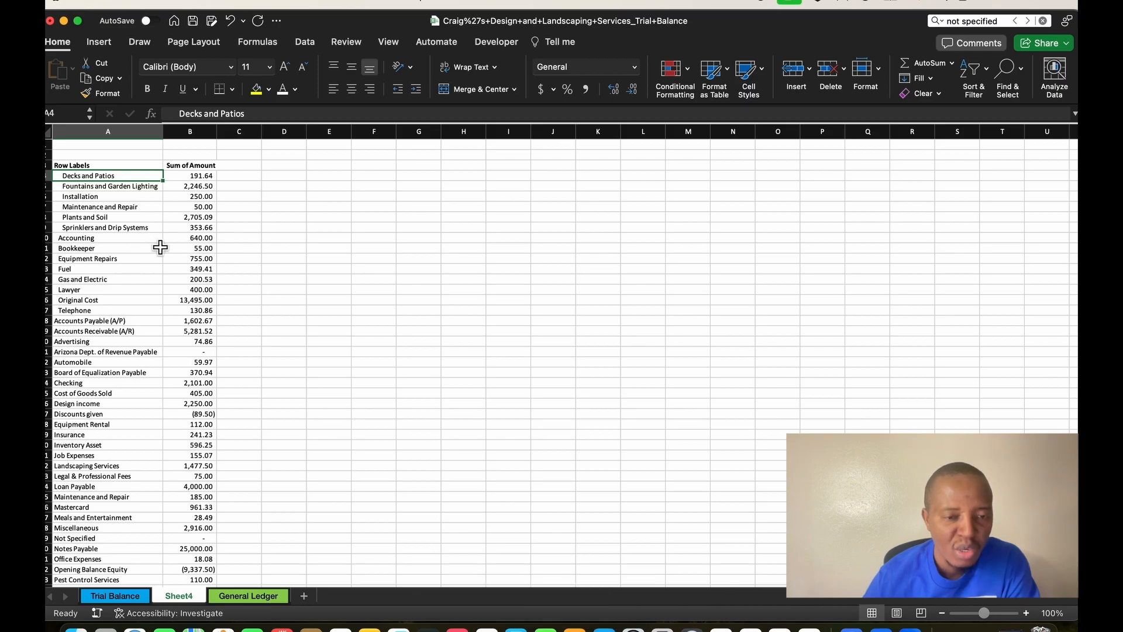
pyautogui.click(240, 177)
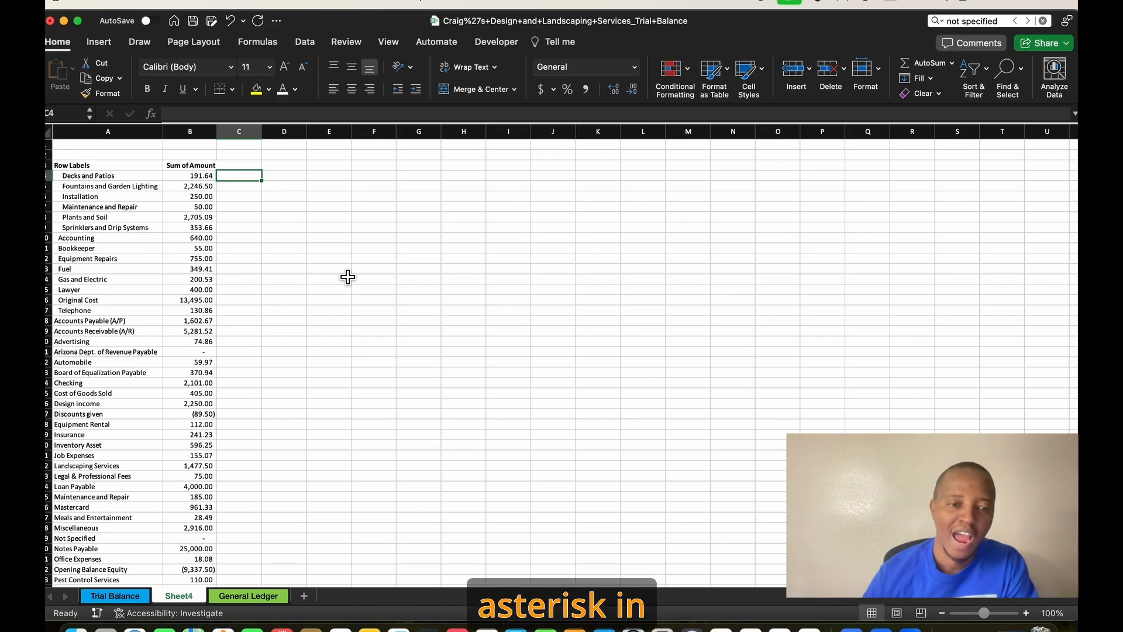
pyautogui.write('*')
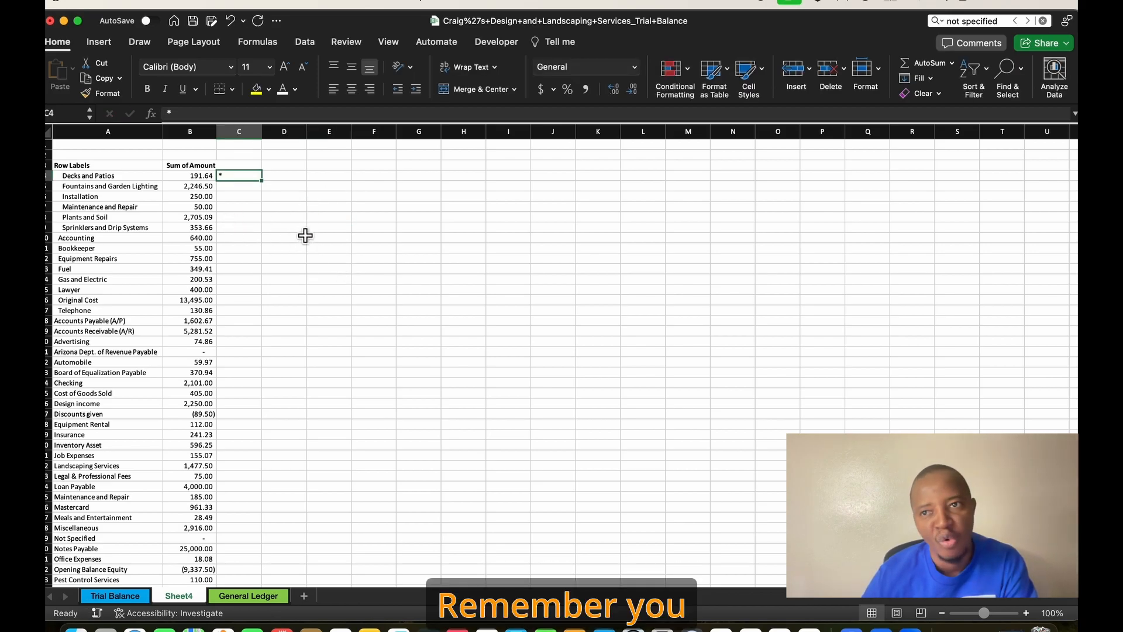
pyautogui.click(135, 178)
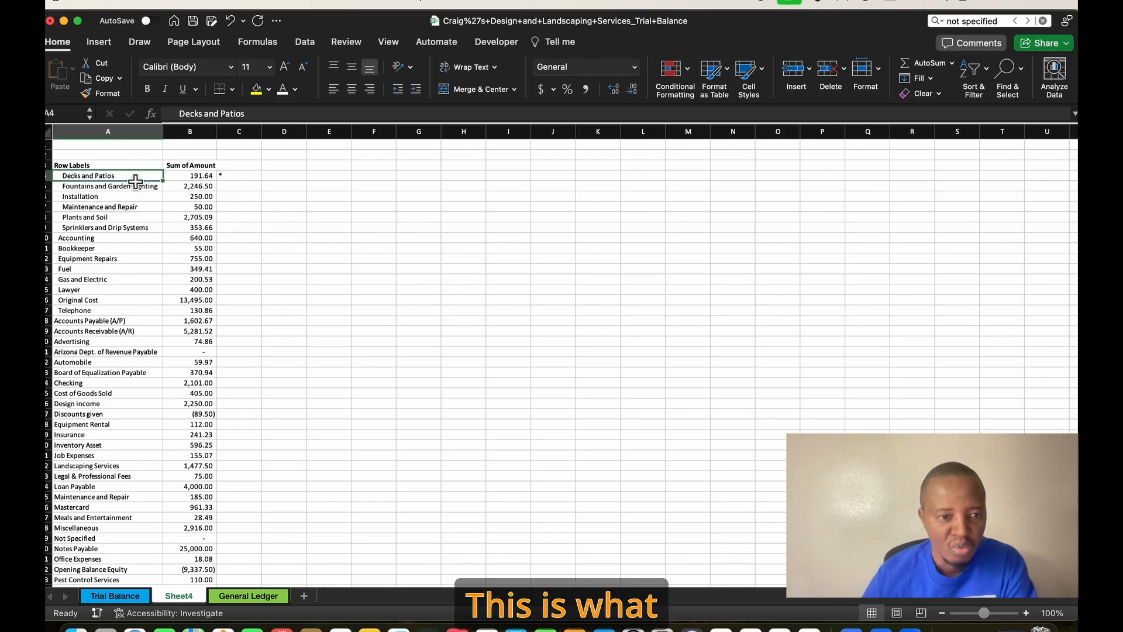
pyautogui.click(242, 176)
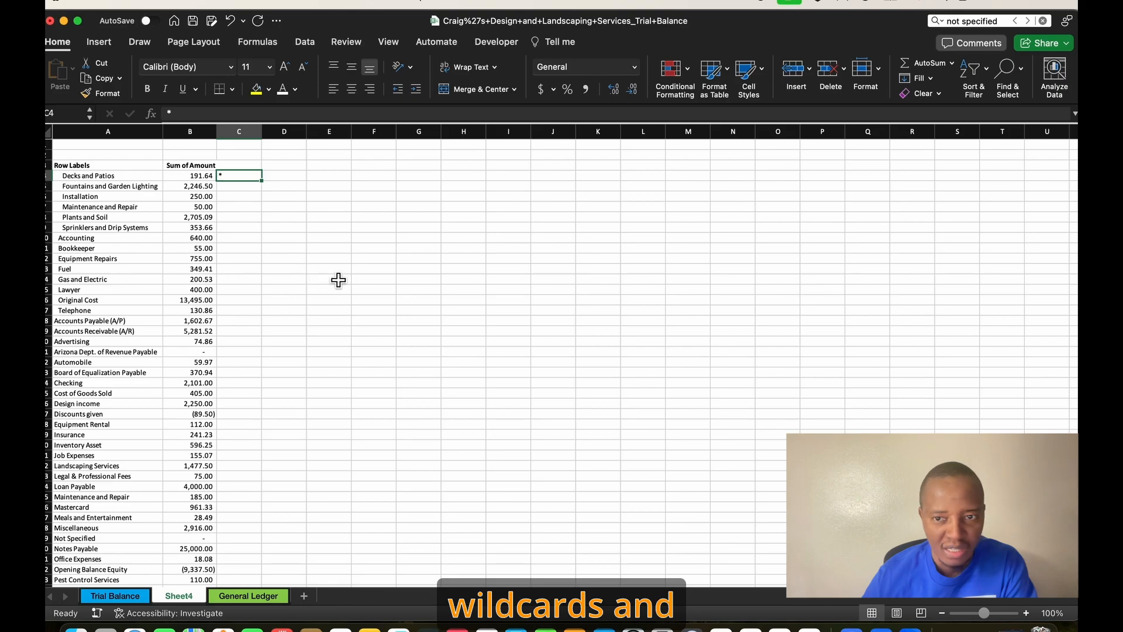
# Step: Examine how sub-accounts such as Landscaping Services:Labor: Installation and Automobile: Fuel are named on the Trial Balance sheet
pyautogui.click(115, 596)
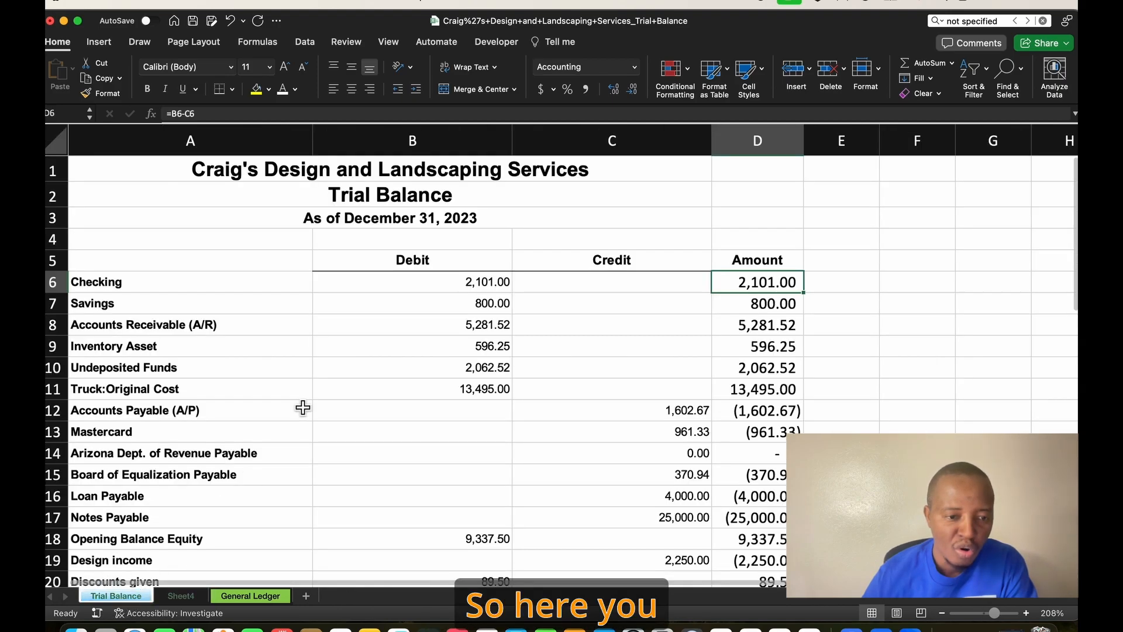
pyautogui.scroll(-6, 316, 391)
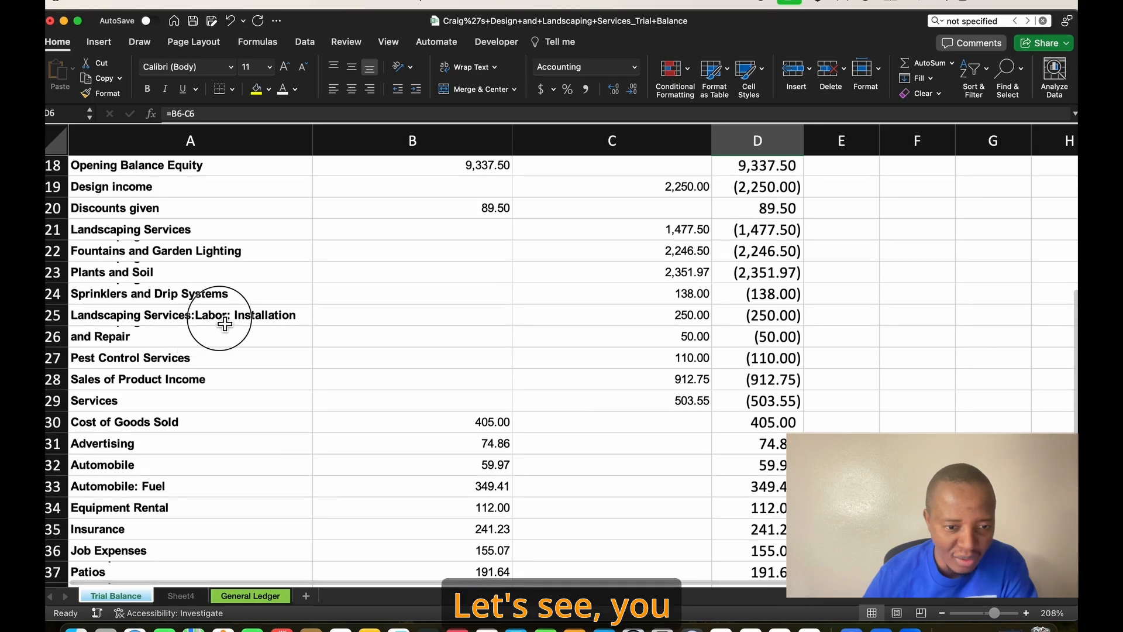
pyautogui.click(225, 324)
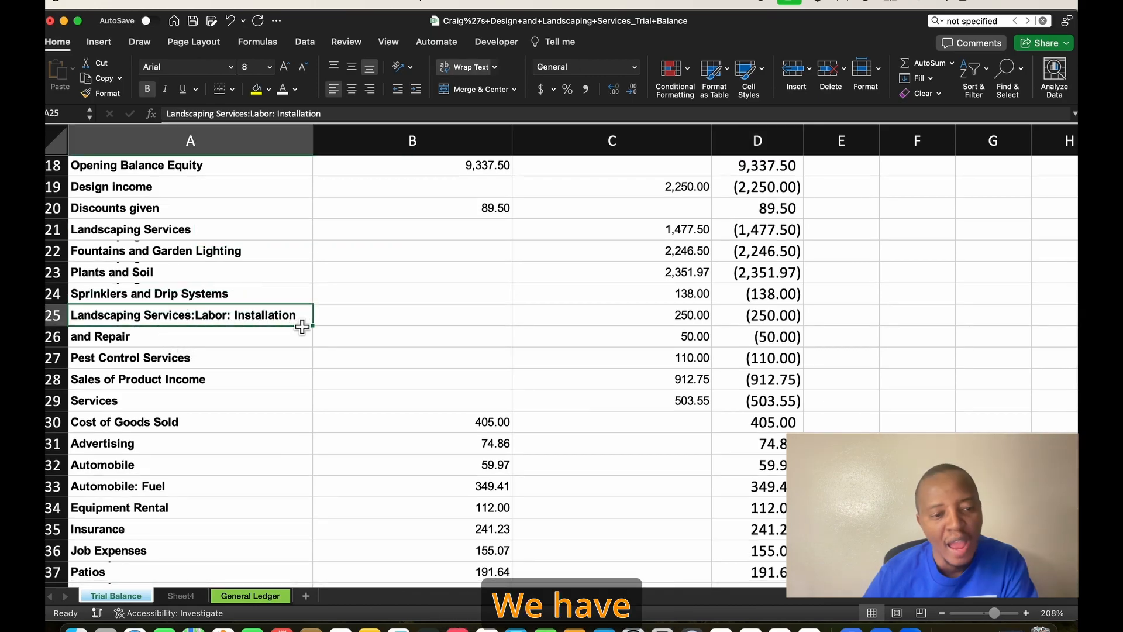
pyautogui.scroll(-5, 269, 374)
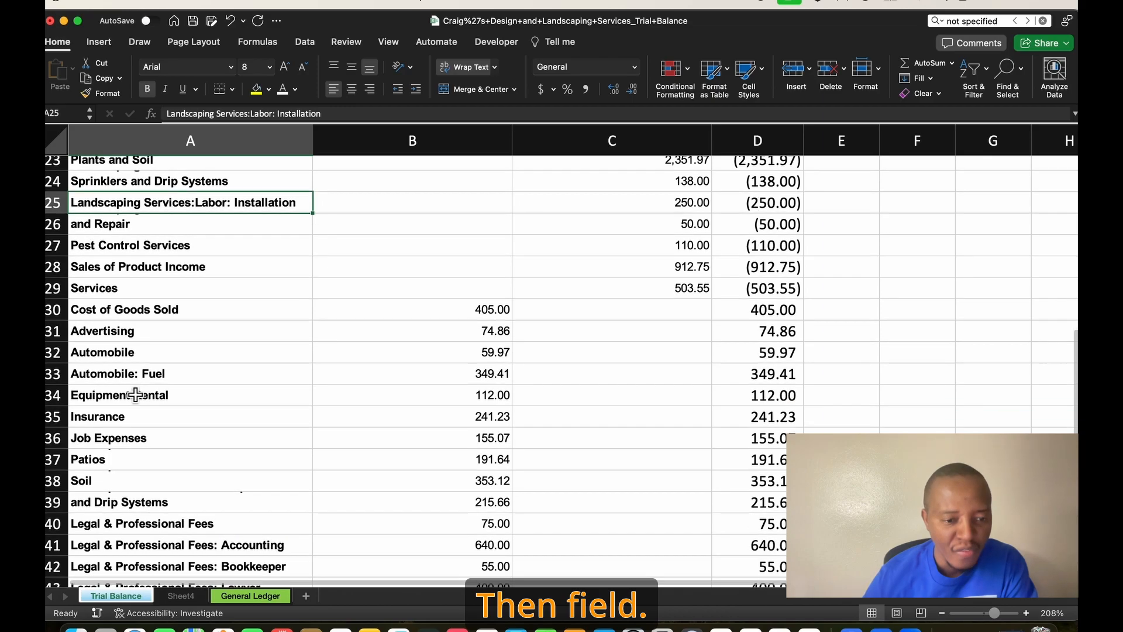
pyautogui.click(135, 381)
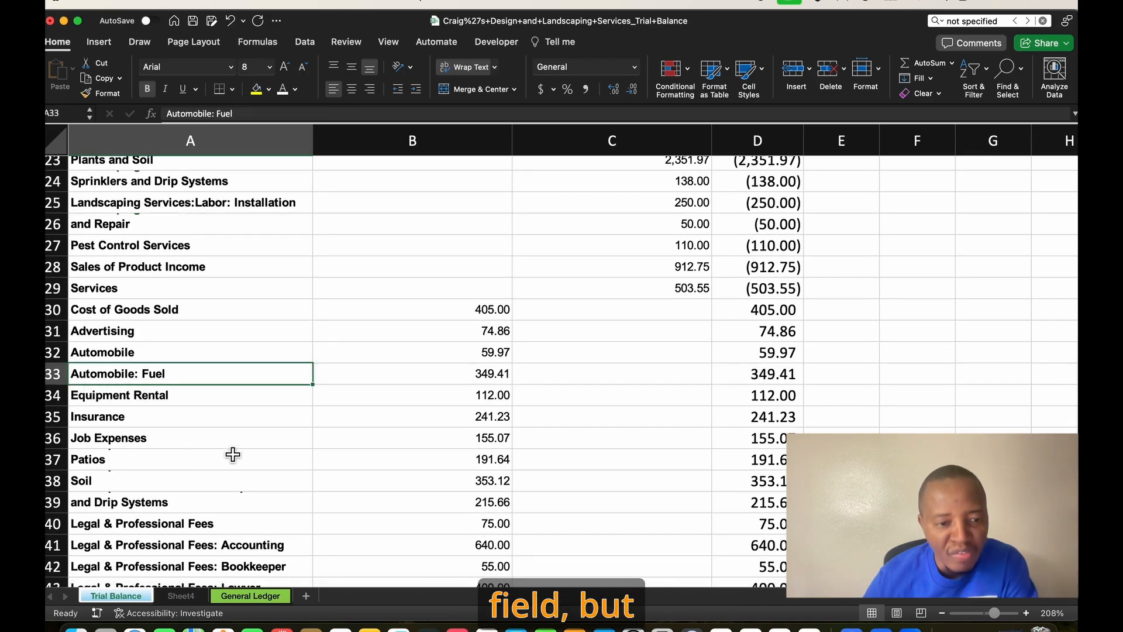
# Step: Search the Trial Balance sheet for "decks" and widen column A to fit the full account names
pyautogui.click(191, 598)
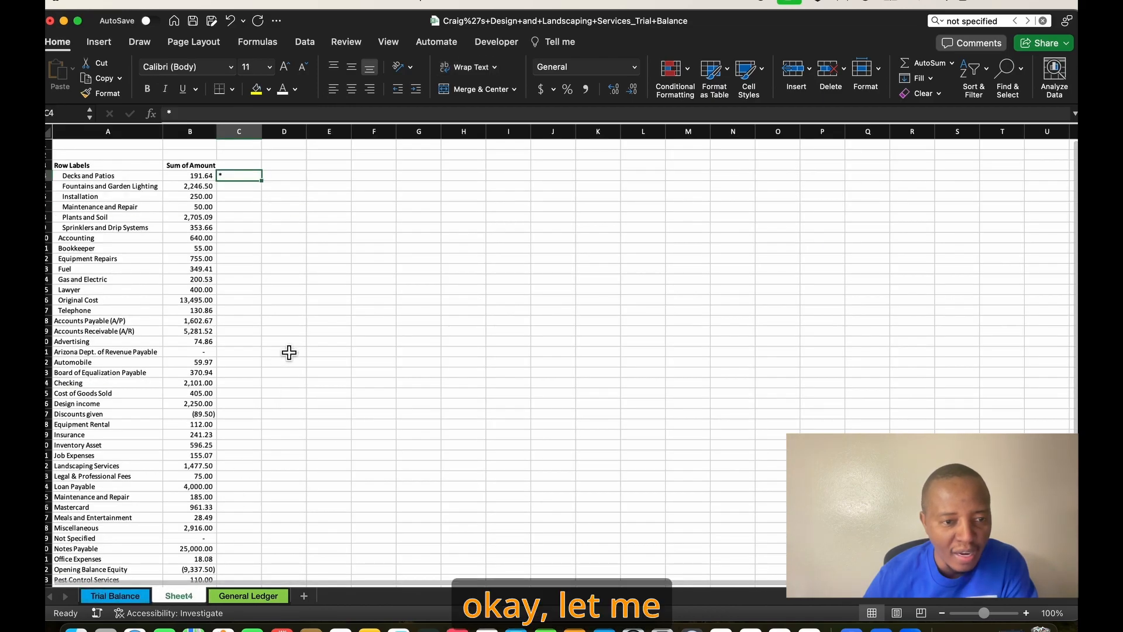
pyautogui.click(114, 178)
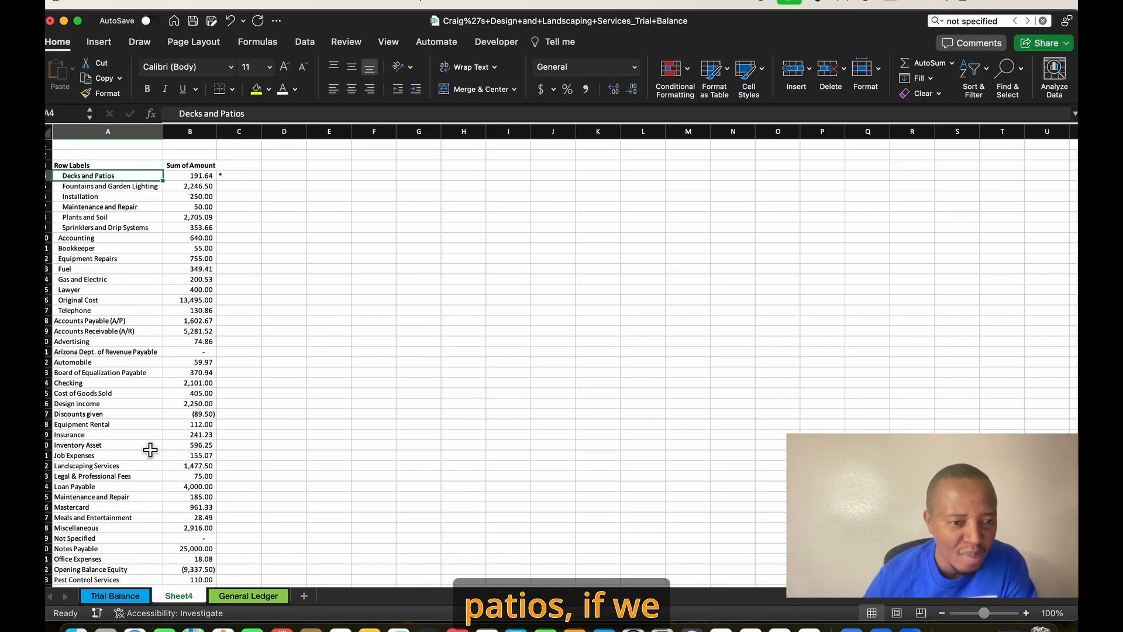
pyautogui.click(115, 595)
pyautogui.scroll(5, 202, 456)
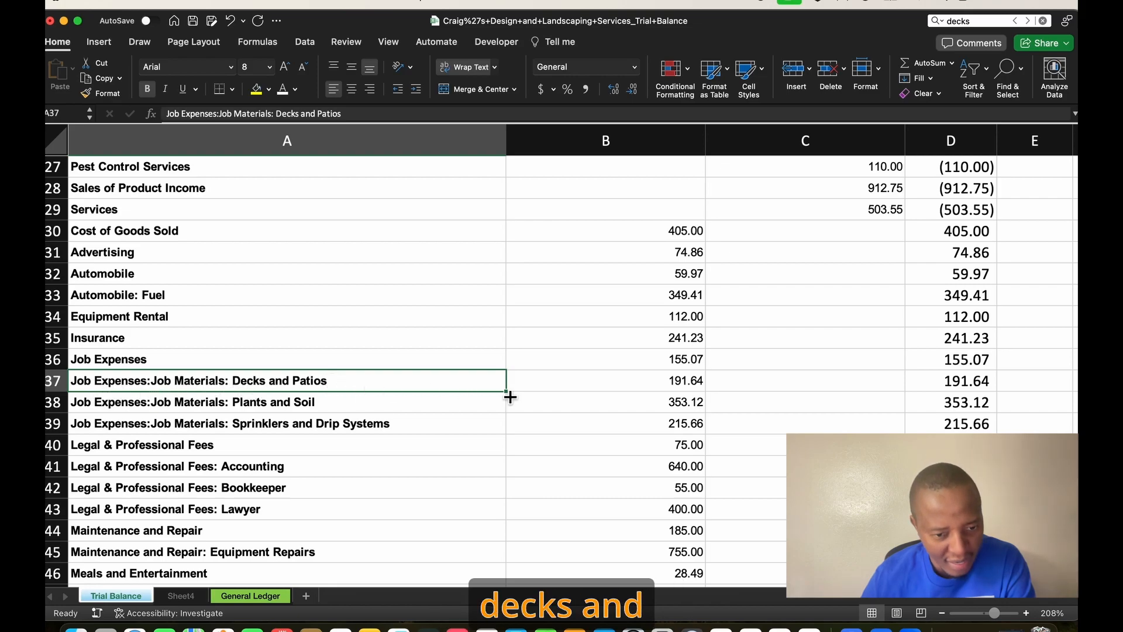
pyautogui.click(392, 460)
pyautogui.scroll(-4, 391, 456)
pyautogui.scroll(8, 386, 456)
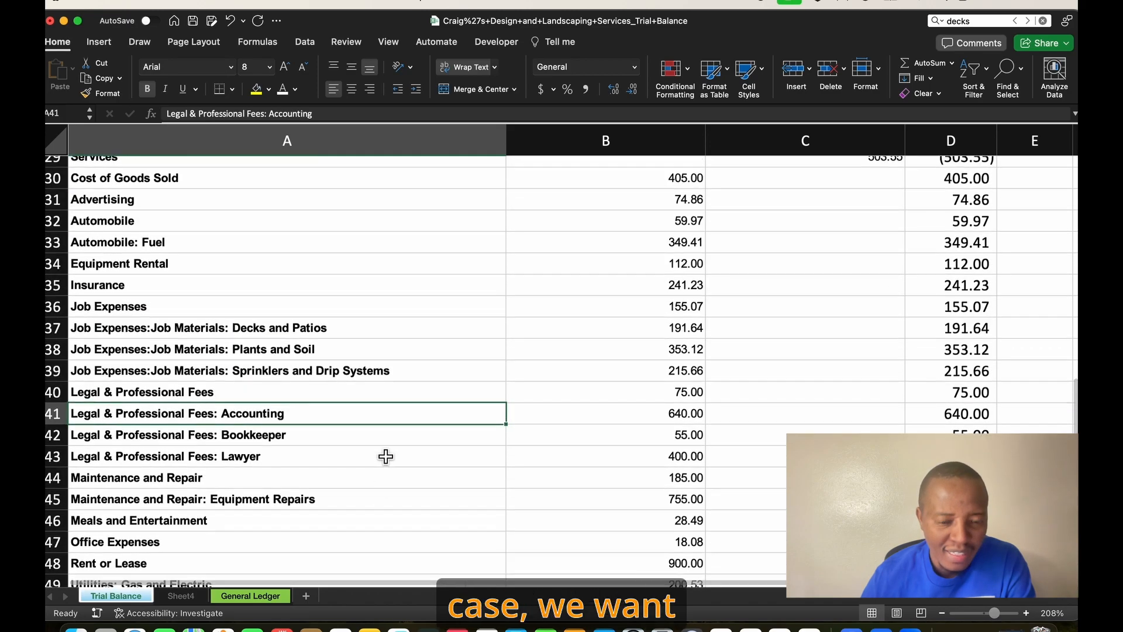
pyautogui.scroll(-1, 351, 498)
# Step: Inspect the account names on Sheet4 from Decks and Patios down to Advertising for leading spaces
pyautogui.click(181, 596)
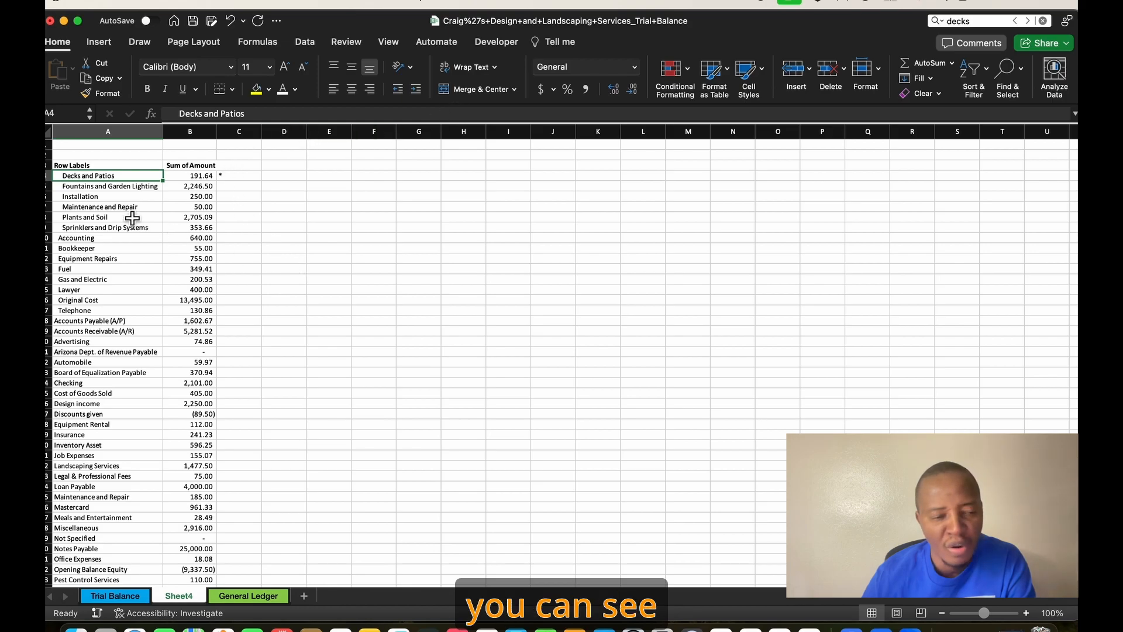
pyautogui.click(126, 248)
pyautogui.click(77, 188)
pyautogui.moveTo(85, 177); pyautogui.dragTo(88, 341)
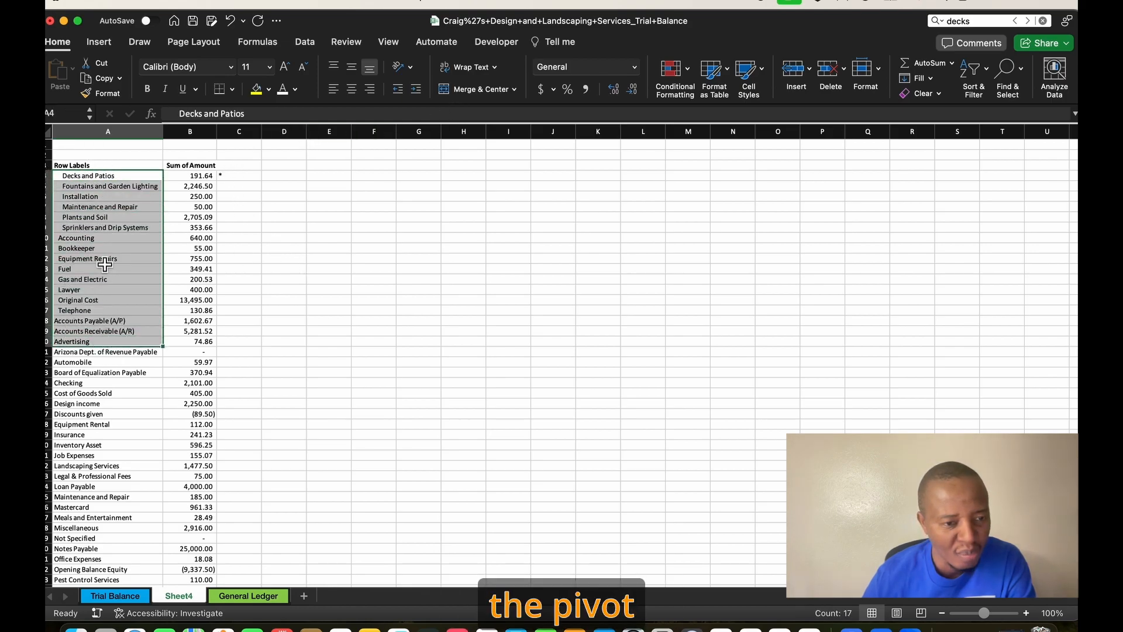
pyautogui.click(72, 188)
pyautogui.click(88, 177)
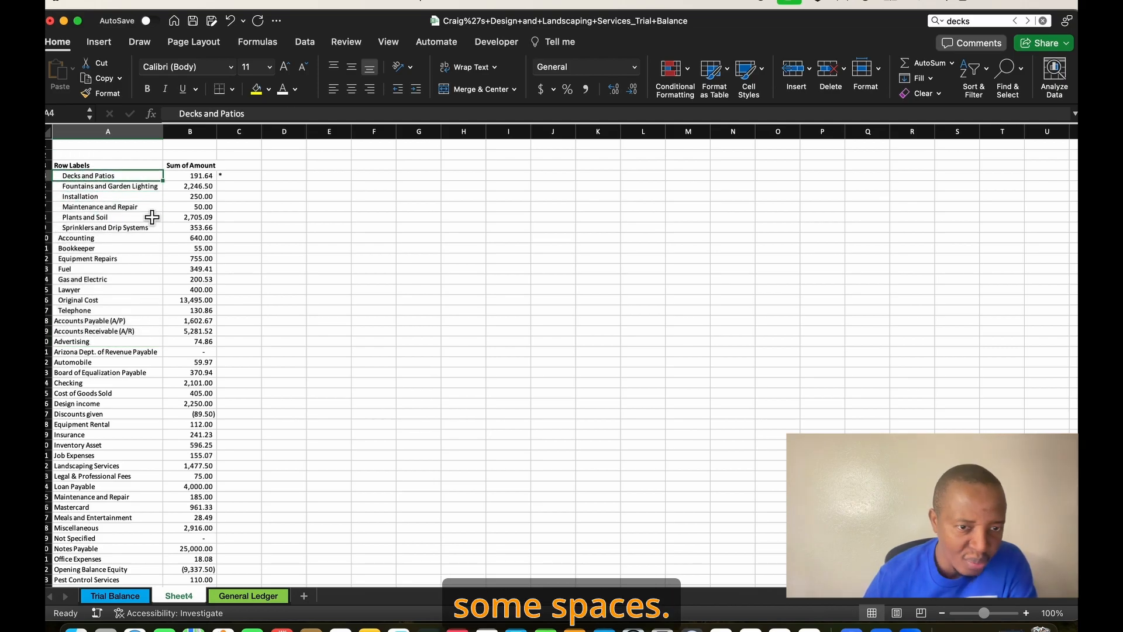
# Step: Delete the leading spaces before the account name Decks and Patios in cell A4 of Sheet4
pyautogui.doubleClick(66, 176)
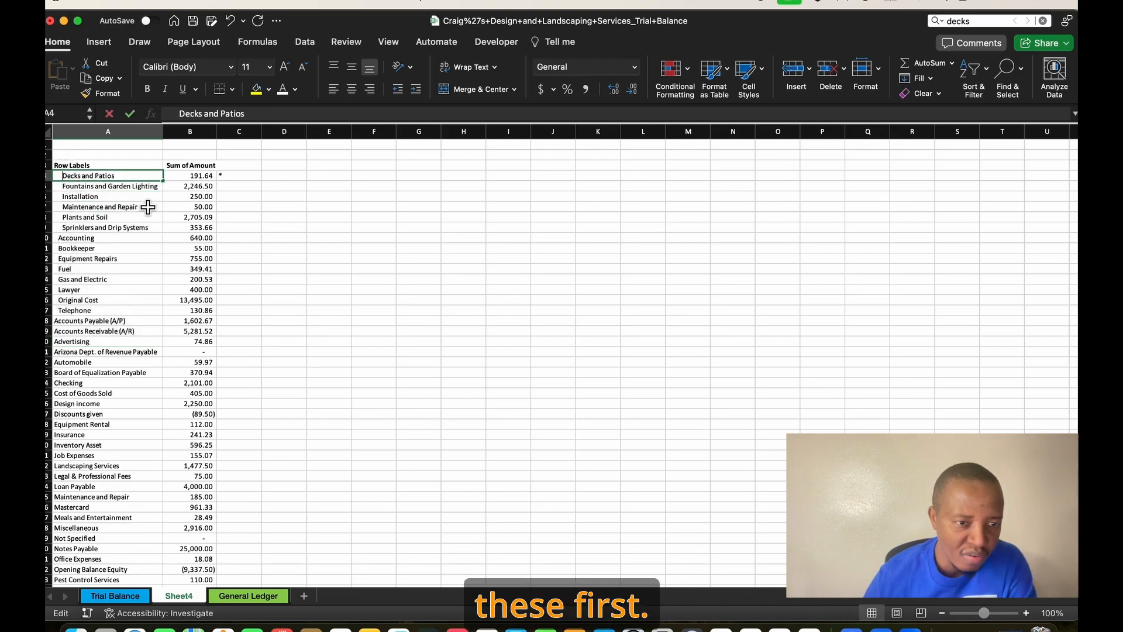
pyautogui.press('BackSpace')
pyautogui.press('BackSpace')
pyautogui.press('BackSpace')
pyautogui.press('BackSpace')
pyautogui.press('BackSpace')
pyautogui.press('BackSpace')
pyautogui.click(144, 199)
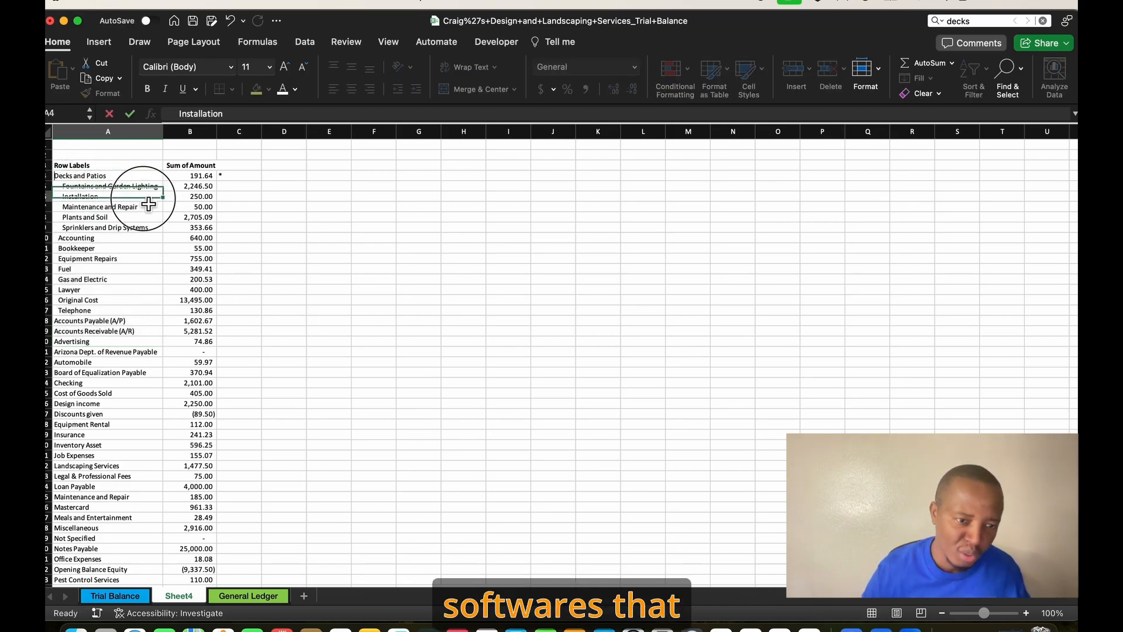
# Step: Delete leading spaces before Fountains and Garden Lighting in A5 and Installation in A6
pyautogui.doubleClick(69, 186)
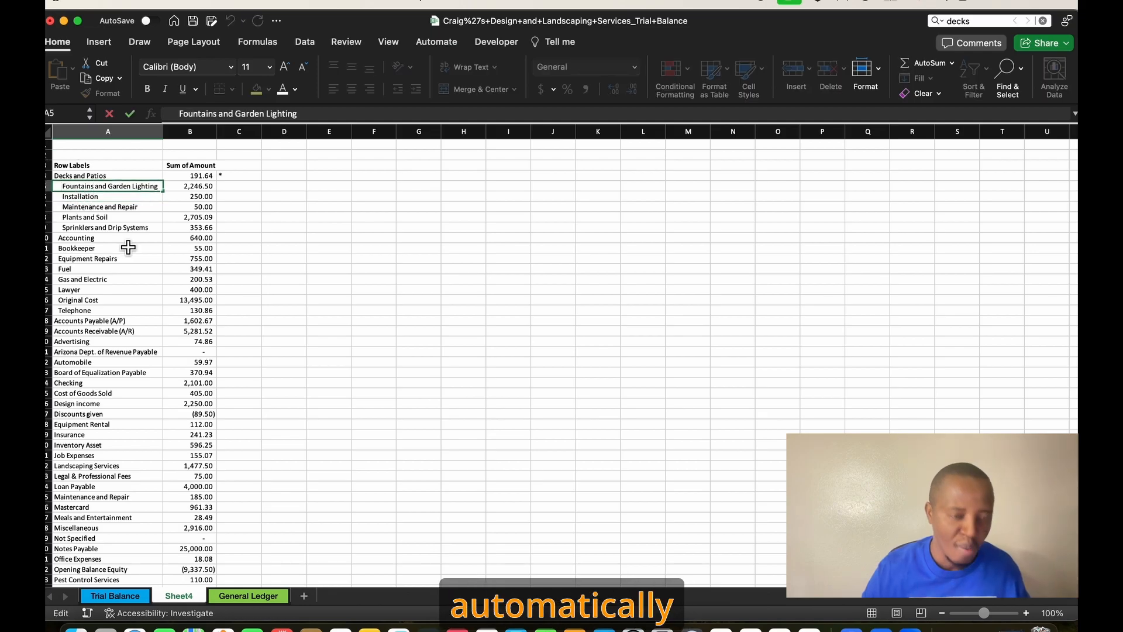
pyautogui.press('BackSpace')
pyautogui.press('BackSpace')
pyautogui.doubleClick(70, 199)
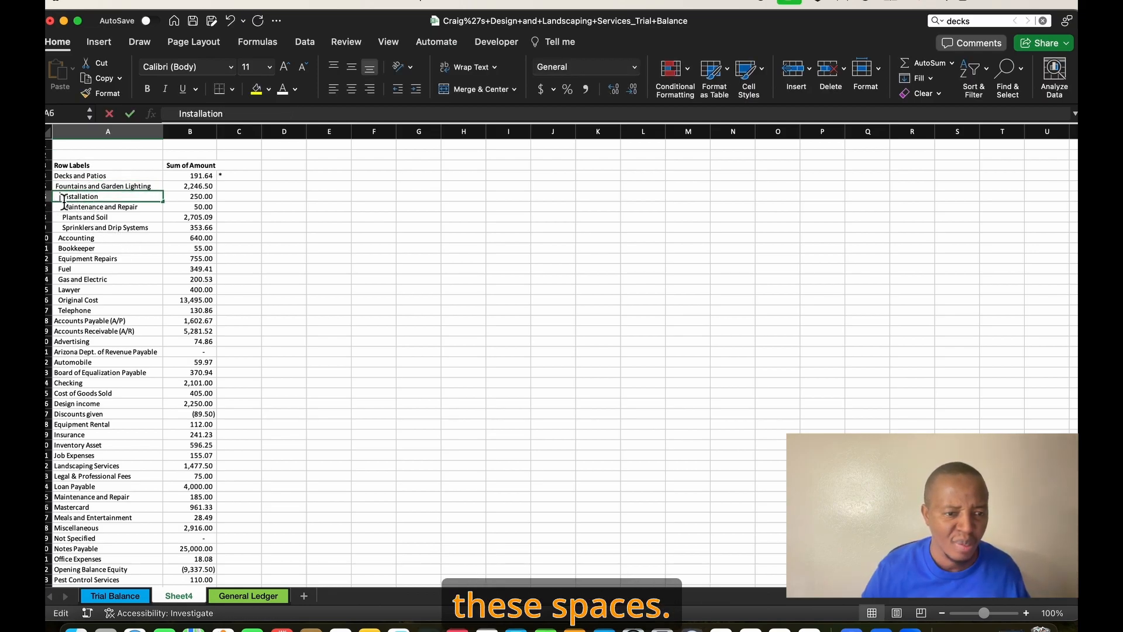
pyautogui.press('BackSpace')
pyautogui.press('BackSpace')
pyautogui.press('BackSpace')
pyautogui.press('Return')
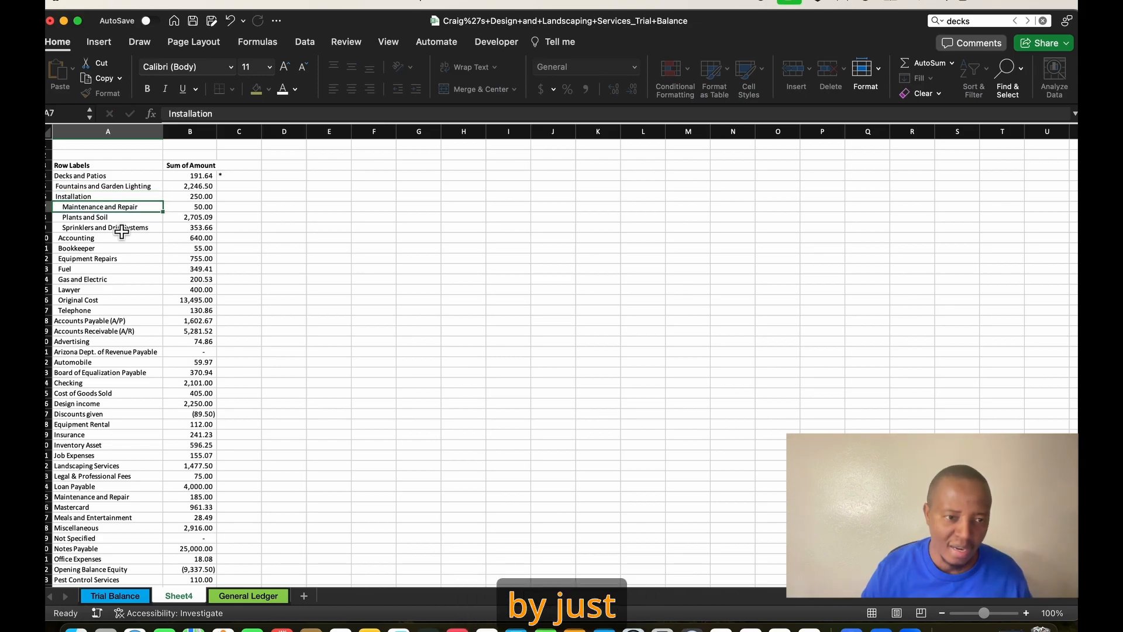
# Step: Delete leading spaces before the account names from Maintenance and Repair in A7 down to Gas and Electric in A14
pyautogui.doubleClick(63, 209)
pyautogui.press('BackSpace')
pyautogui.press('BackSpace')
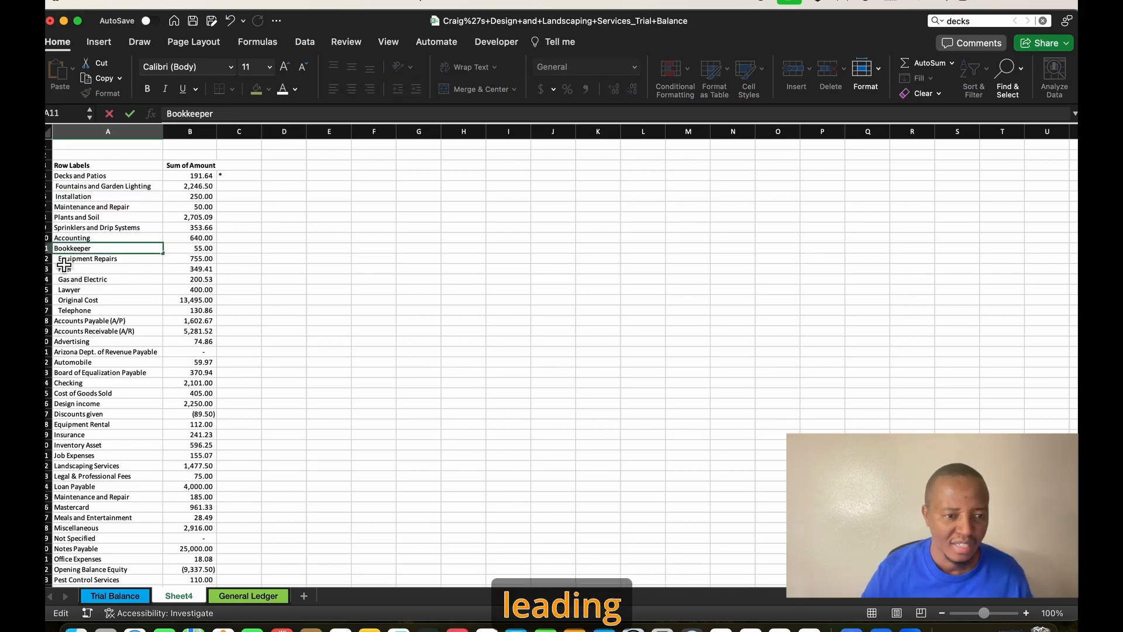
pyautogui.doubleClick(64, 263)
pyautogui.click(100, 301)
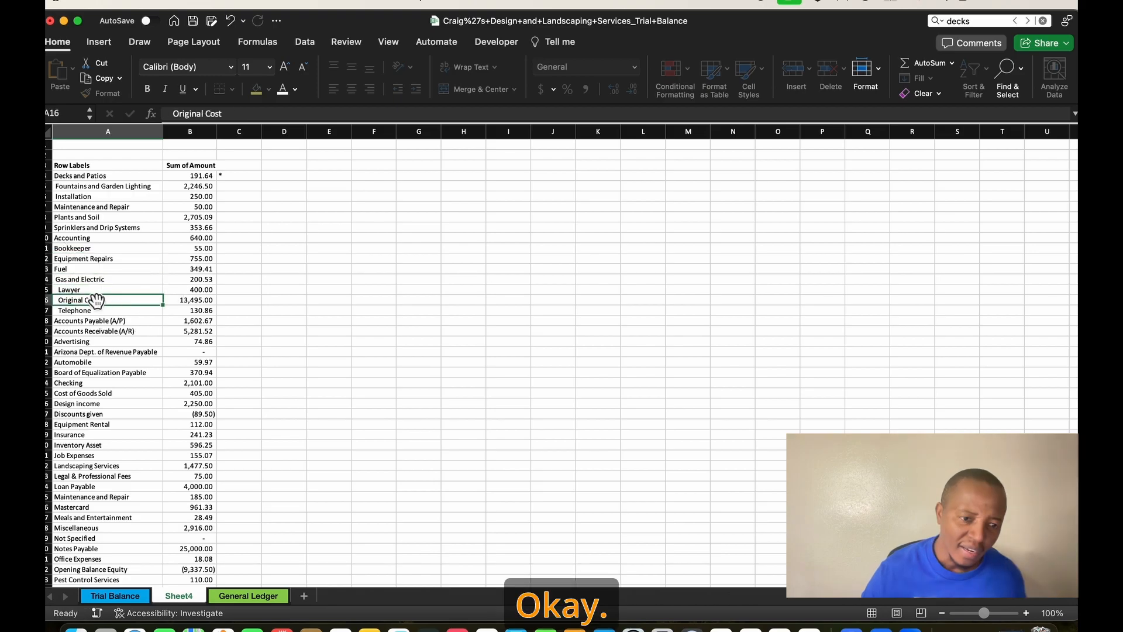
# Step: Delete the leading spaces before Lawyer, Original Cost and Telephone in A15 to A17
pyautogui.click(68, 291)
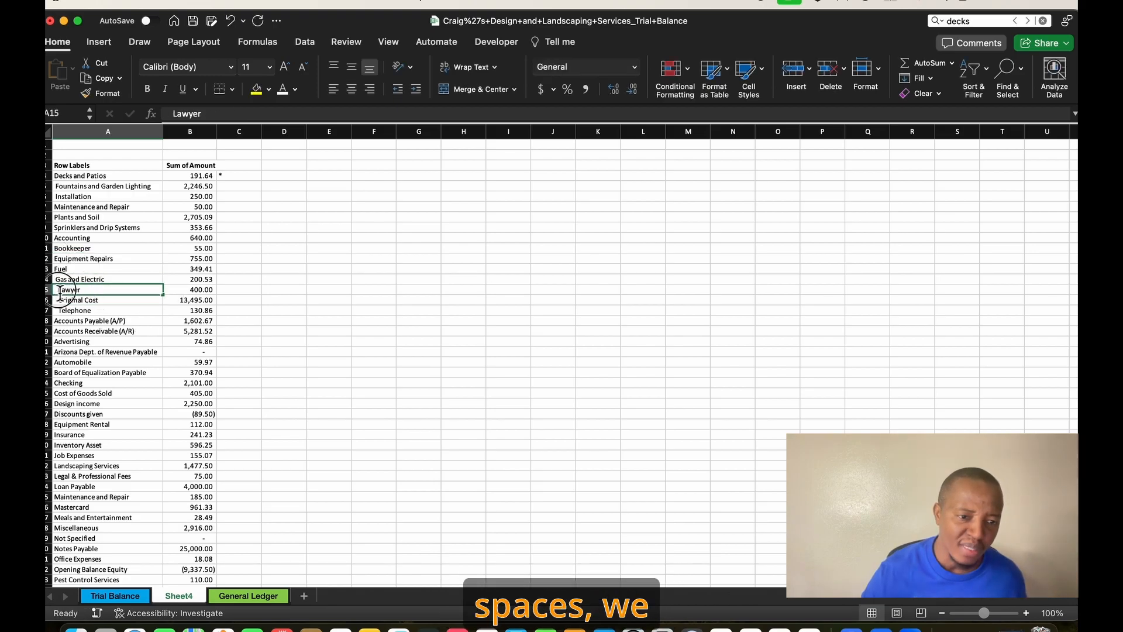
pyautogui.doubleClick(60, 291)
pyautogui.press('BackSpace')
pyautogui.press('BackSpace')
pyautogui.press('BackSpace')
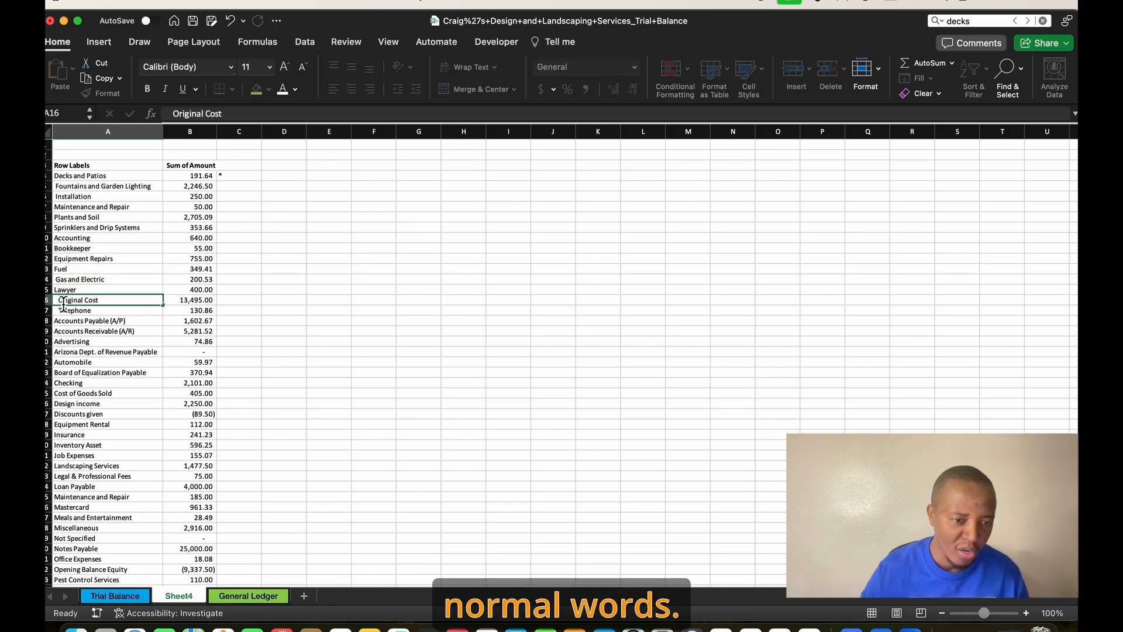
# Step: Add the heading "As per TB" in cell C3, beside Sum of Amount
pyautogui.moveTo(234, 176); pyautogui.dragTo(237, 186)
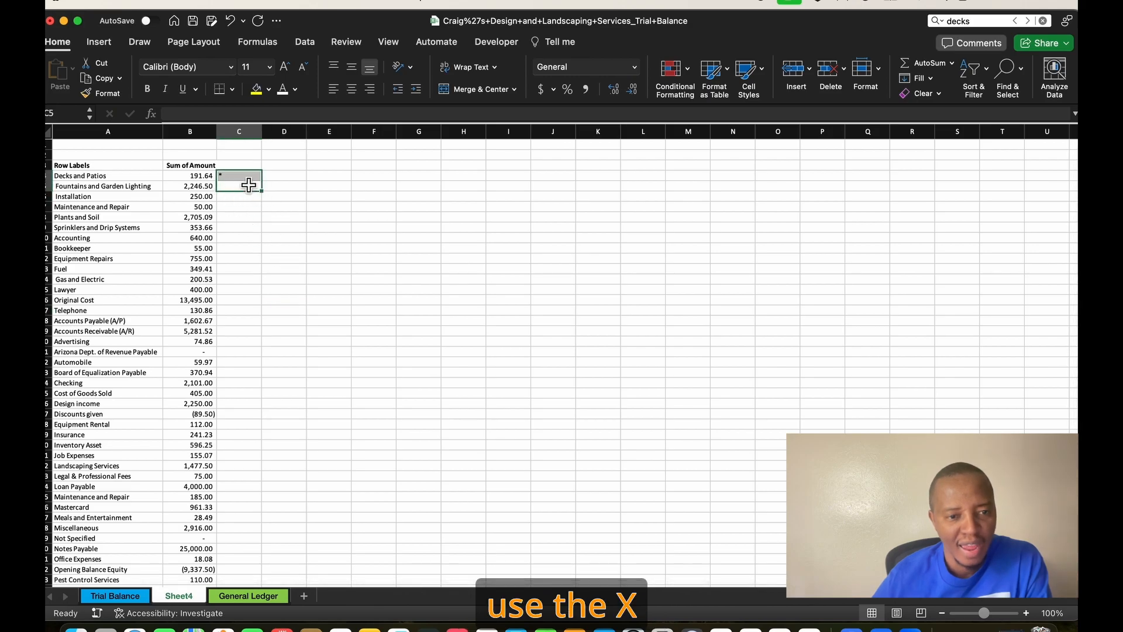
pyautogui.click(245, 176)
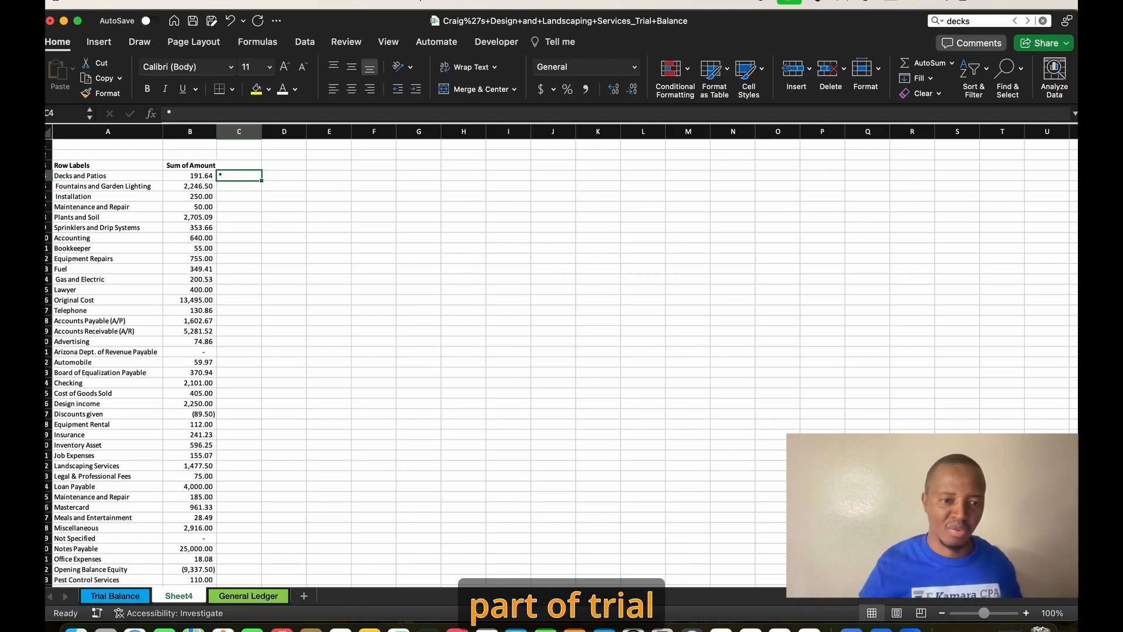
pyautogui.press('Up')
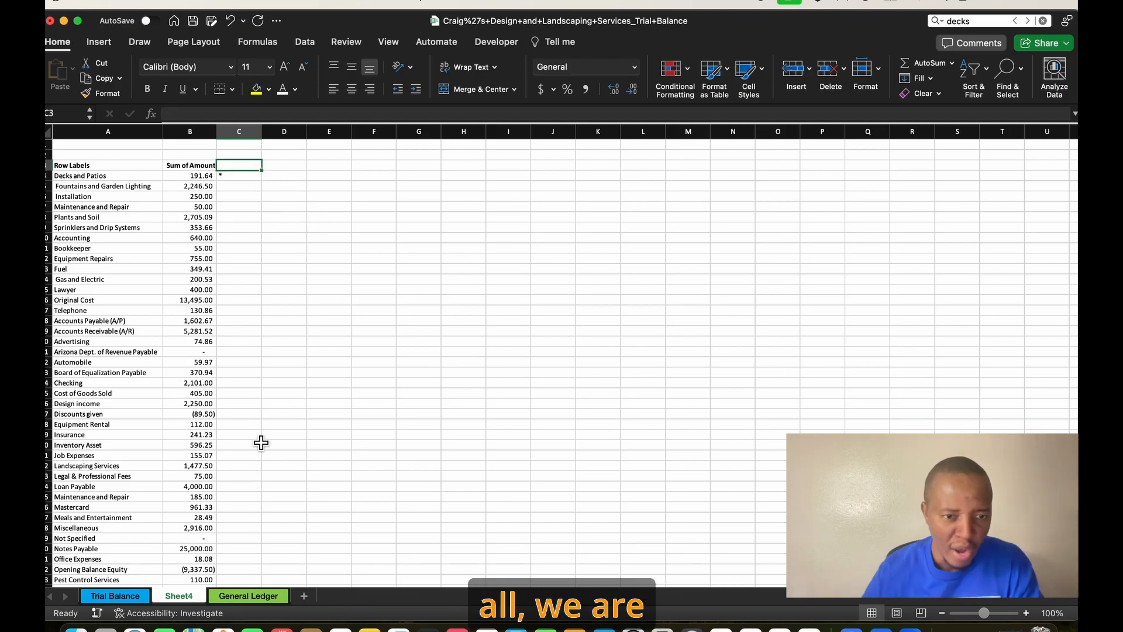
pyautogui.click(243, 176)
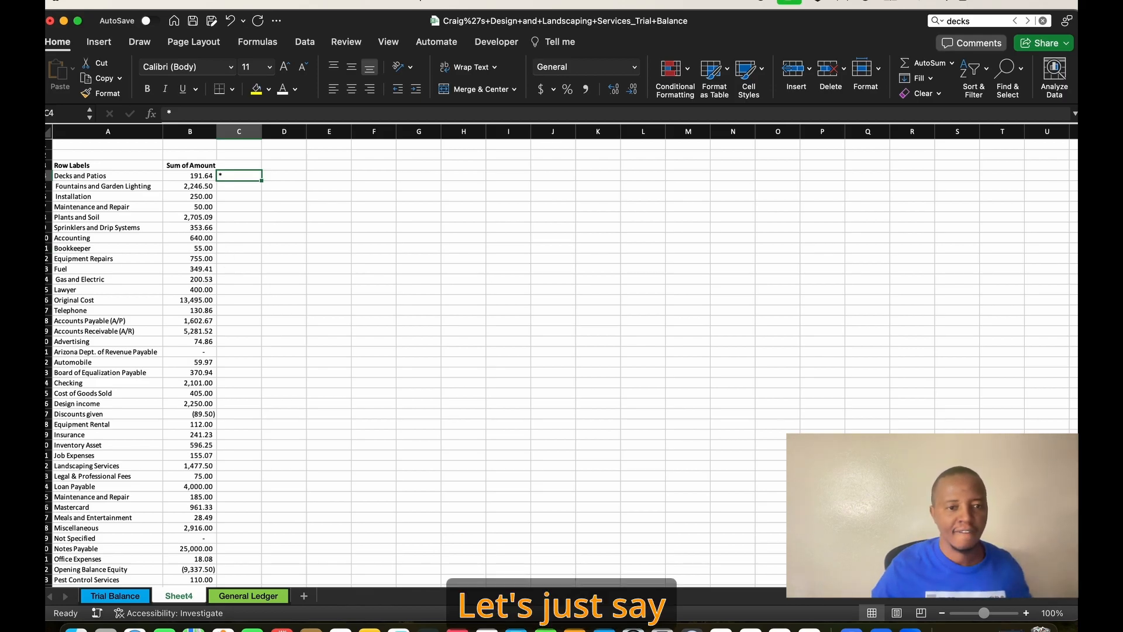
pyautogui.click(245, 168)
pyautogui.write('As per TB')
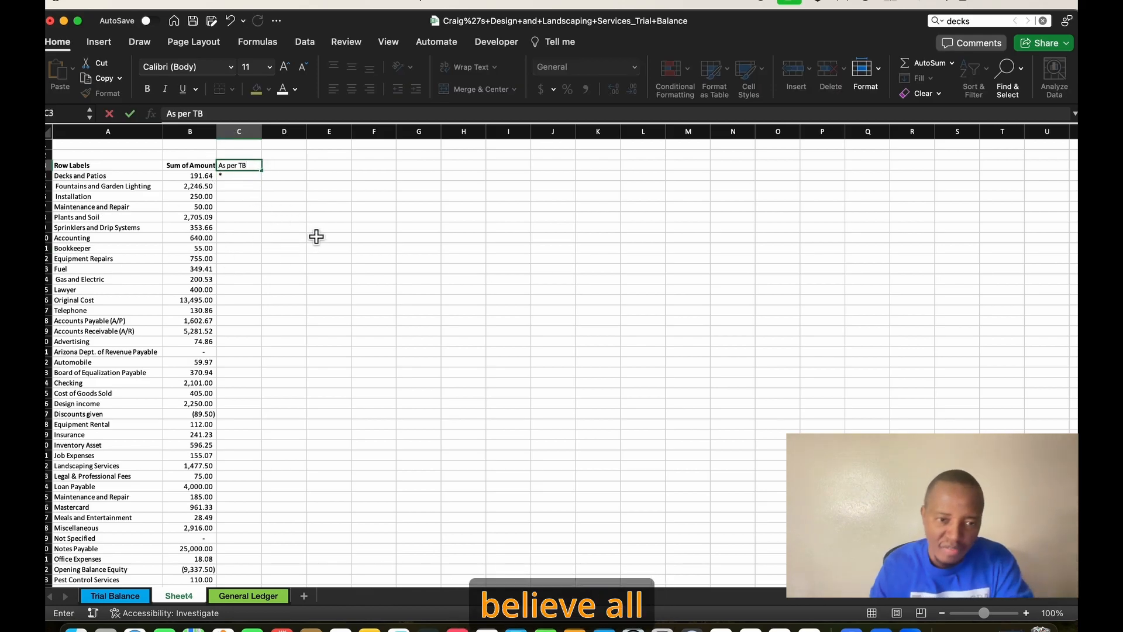
pyautogui.click(328, 227)
# Step: Replace the asterisk in C4 with an XLOOKUP formula whose lookup value is "*"&A4
pyautogui.click(250, 177)
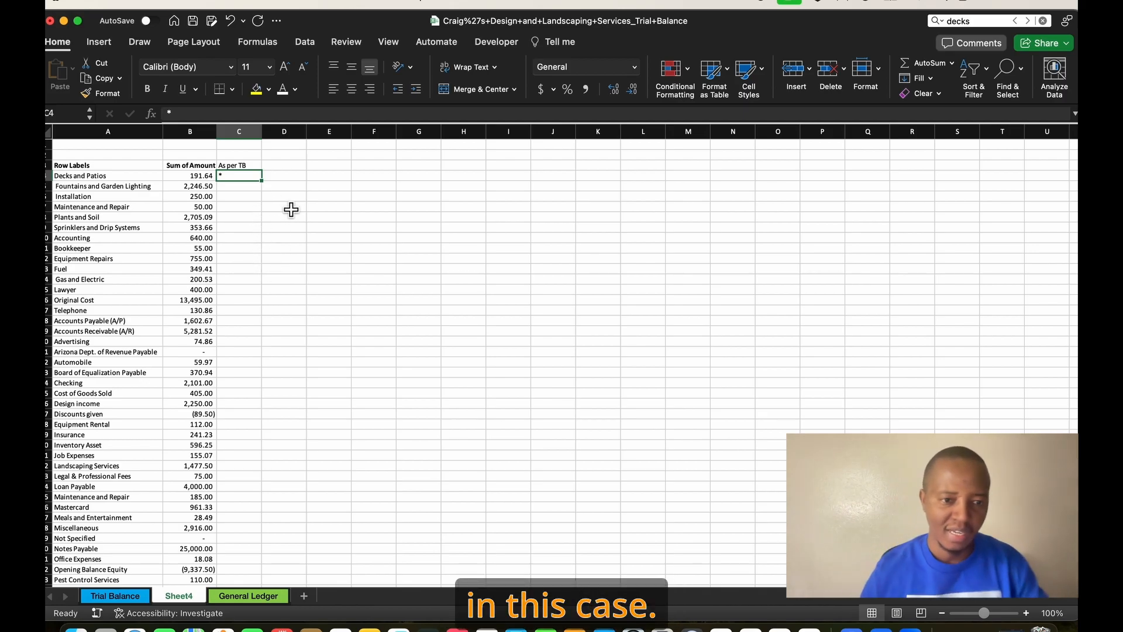
pyautogui.write('=')
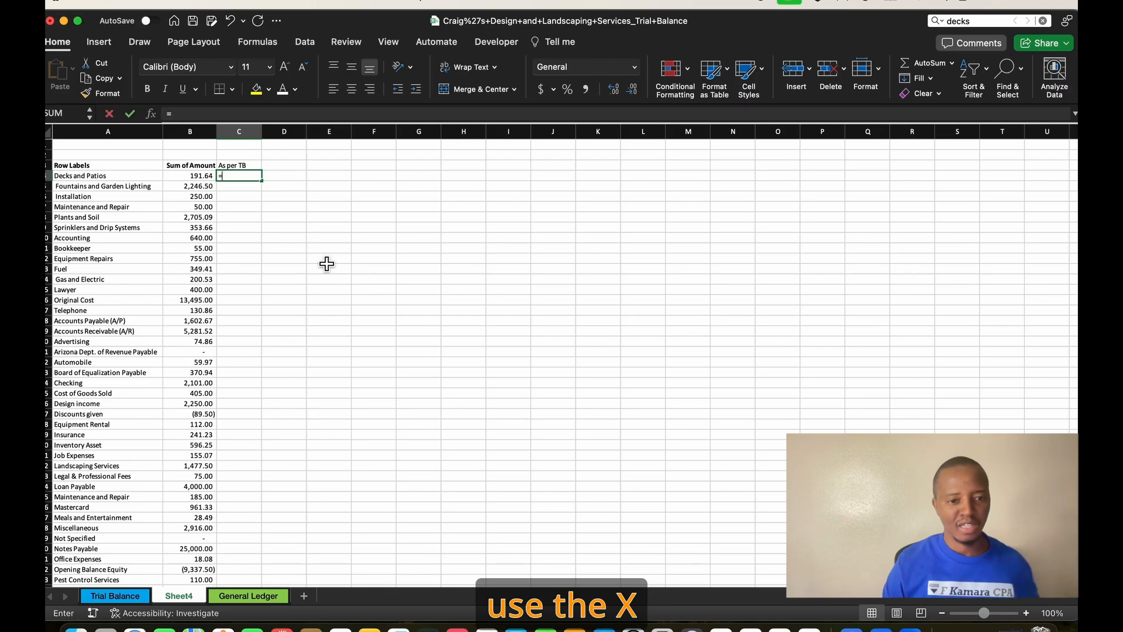
pyautogui.write('xl')
pyautogui.press('Tab')
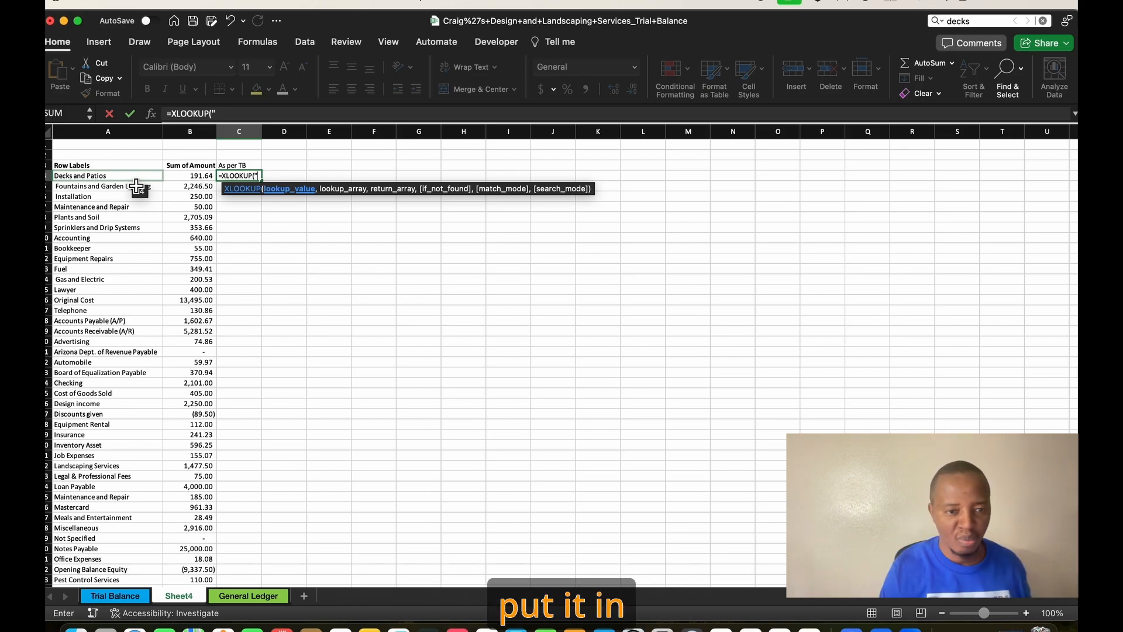
pyautogui.press('BackSpace')
pyautogui.write('*')
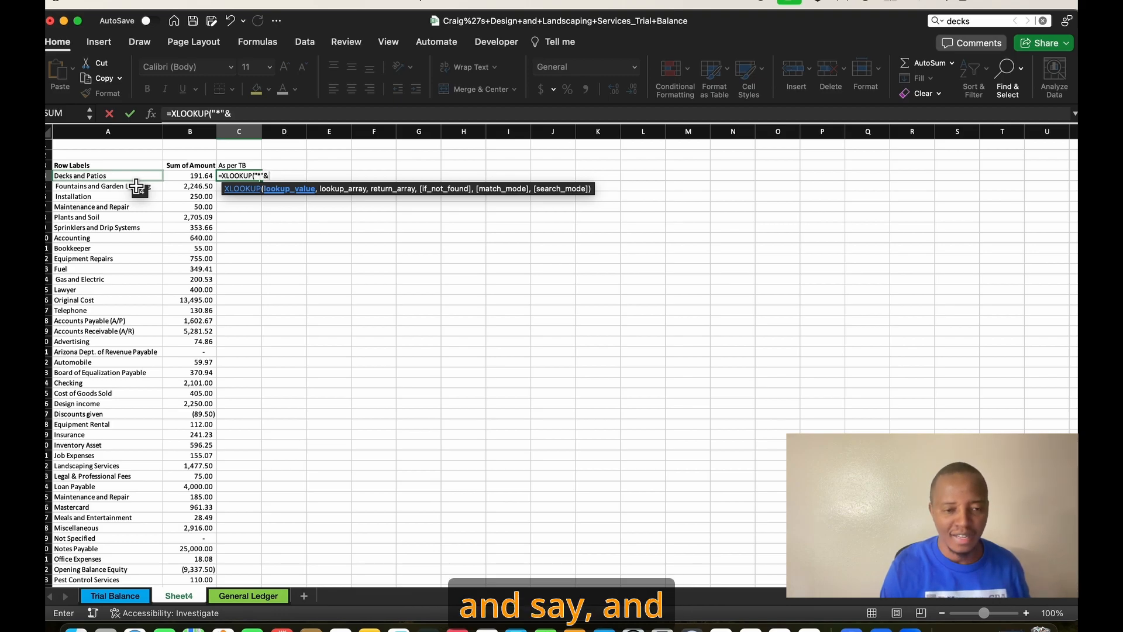
pyautogui.click(133, 177)
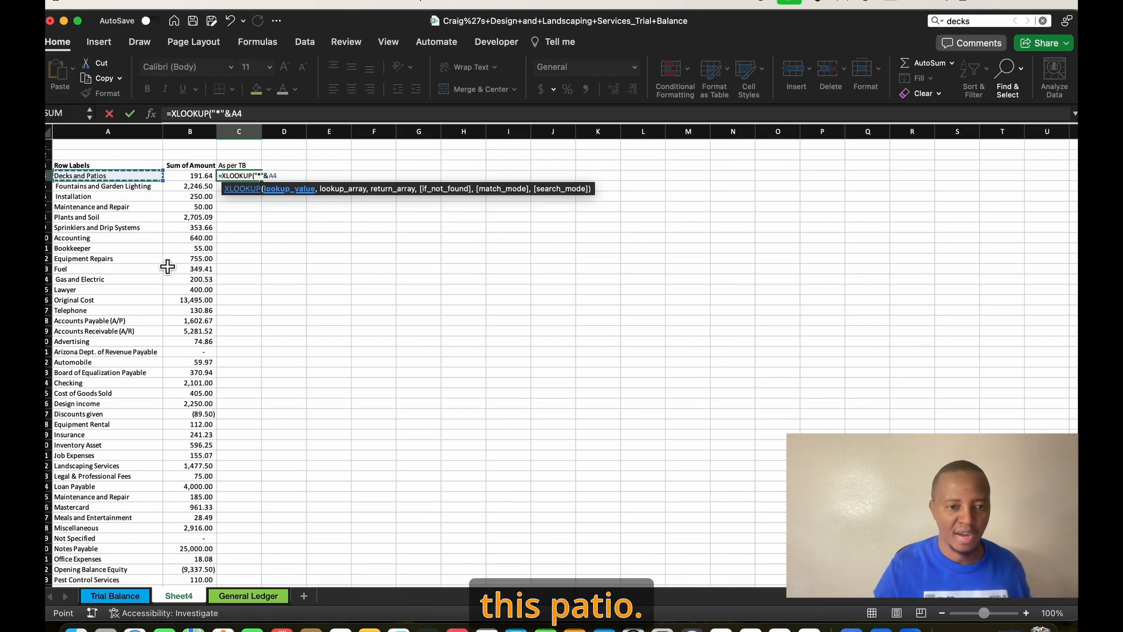
pyautogui.write(',')
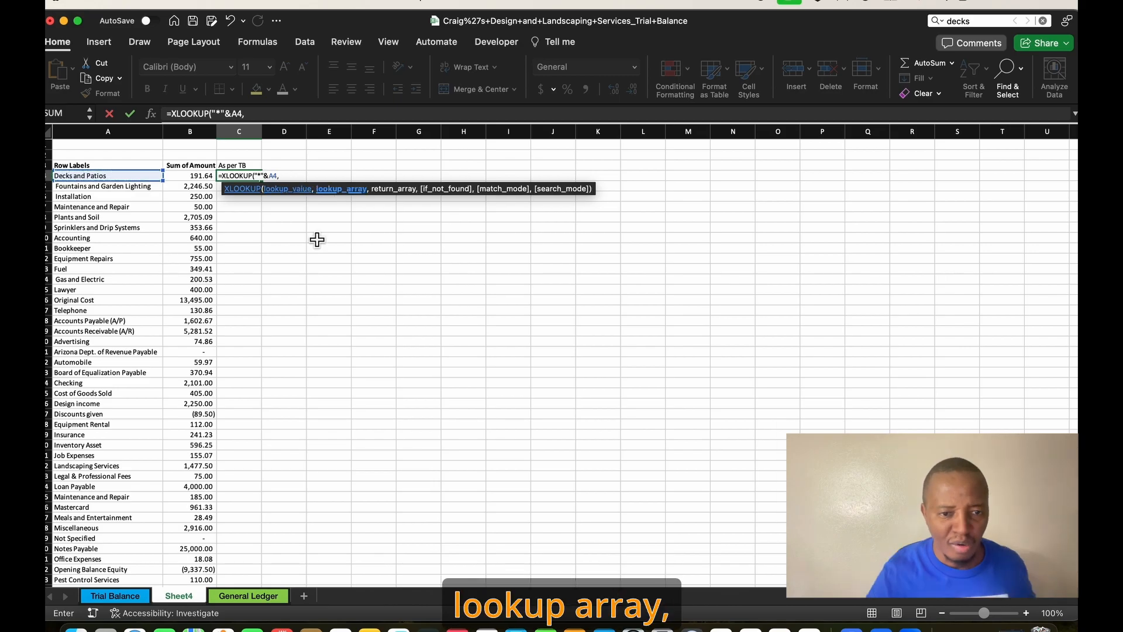
# Step: Set the lookup array to the Trial Balance account names as the absolute range $A$6:$A$51
pyautogui.click(124, 601)
pyautogui.scroll(5, 221, 396)
pyautogui.scroll(5, 221, 396)
pyautogui.click(181, 283)
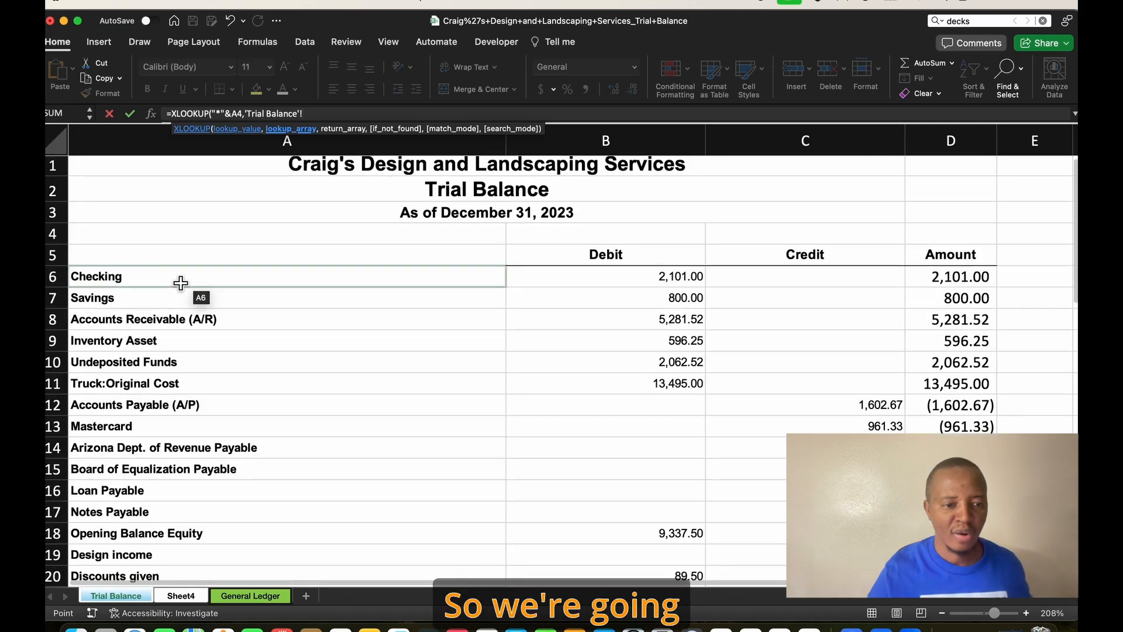
pyautogui.moveTo(180, 283); pyautogui.dragTo(99, 449)
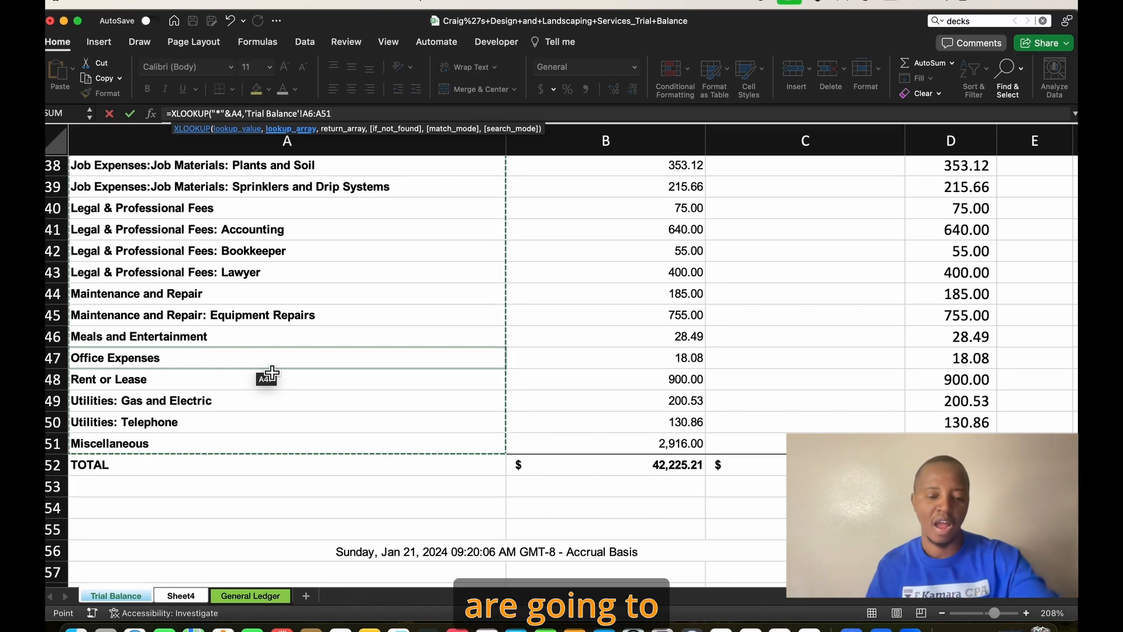
pyautogui.press('F4')
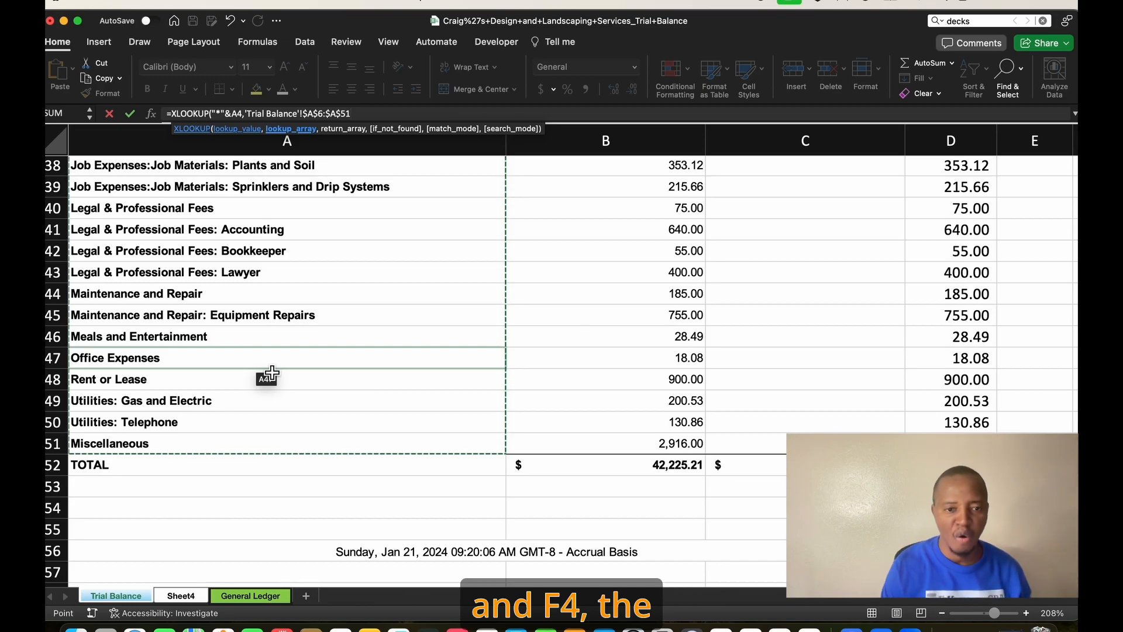
# Step: Set the return array to the Trial Balance Amount column as the absolute range $D$6:$D$51
pyautogui.write(',')
pyautogui.scroll(15, 272, 373)
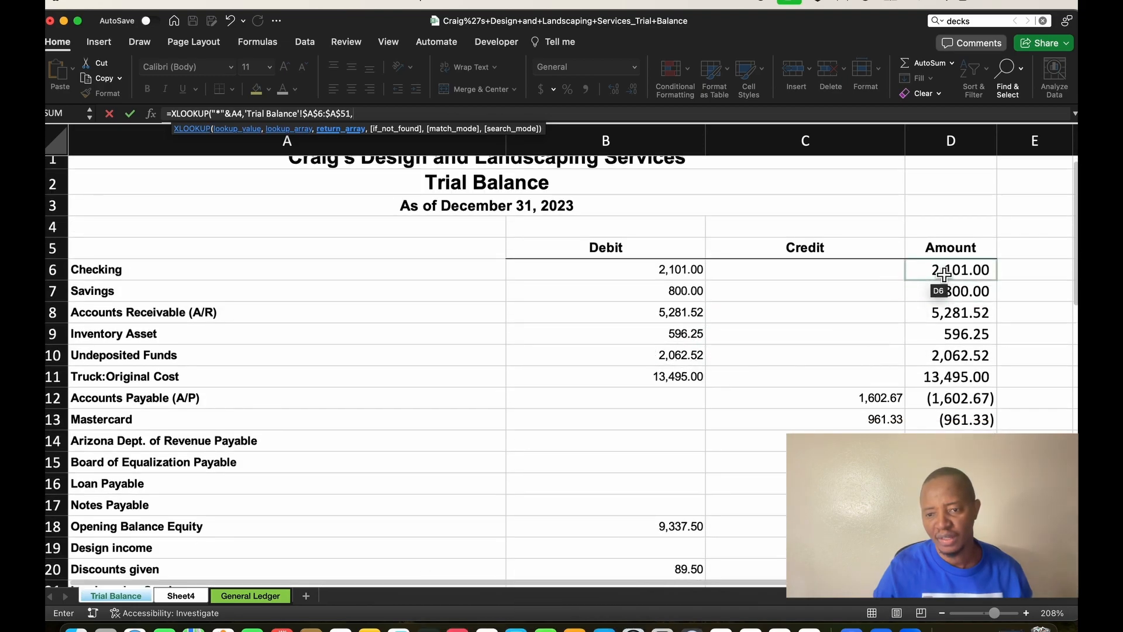
pyautogui.click(944, 275)
pyautogui.press('super+shift+Down')
pyautogui.press('F4')
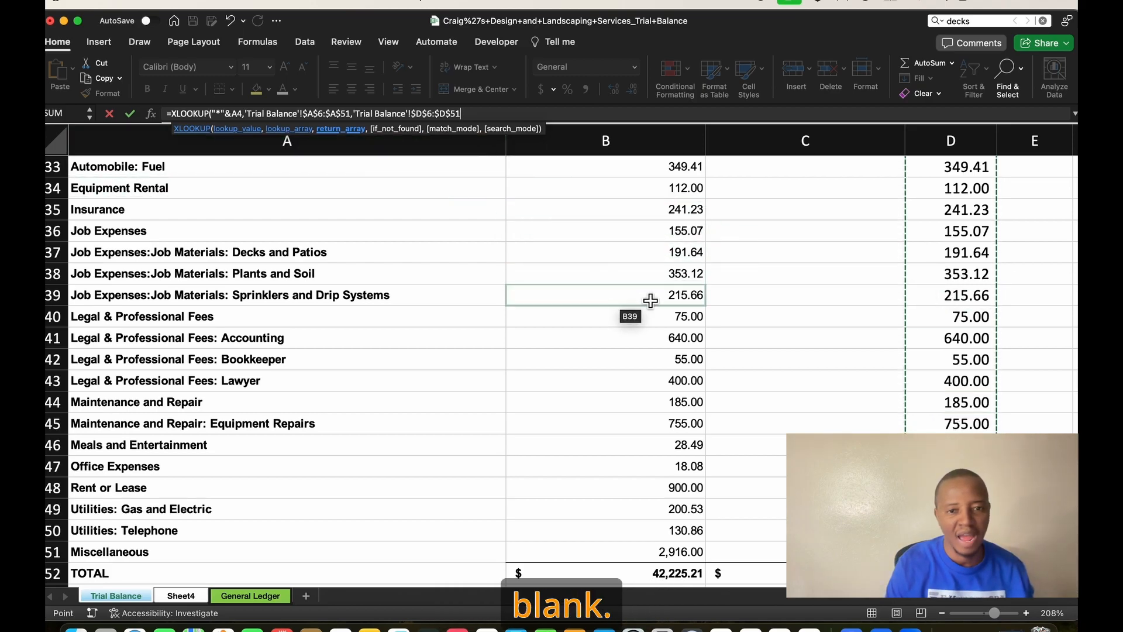
# Step: Leave the if_not_found argument blank, set match mode to 2 for wildcard character match, and complete the XLOOKUP formula
pyautogui.write(',')
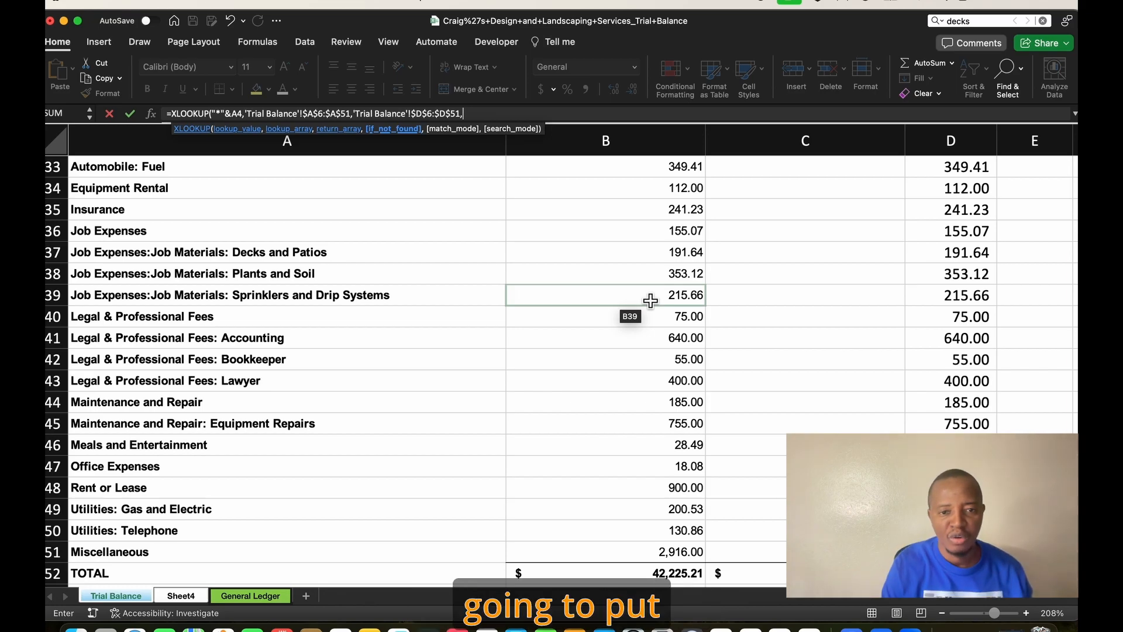
pyautogui.write(',')
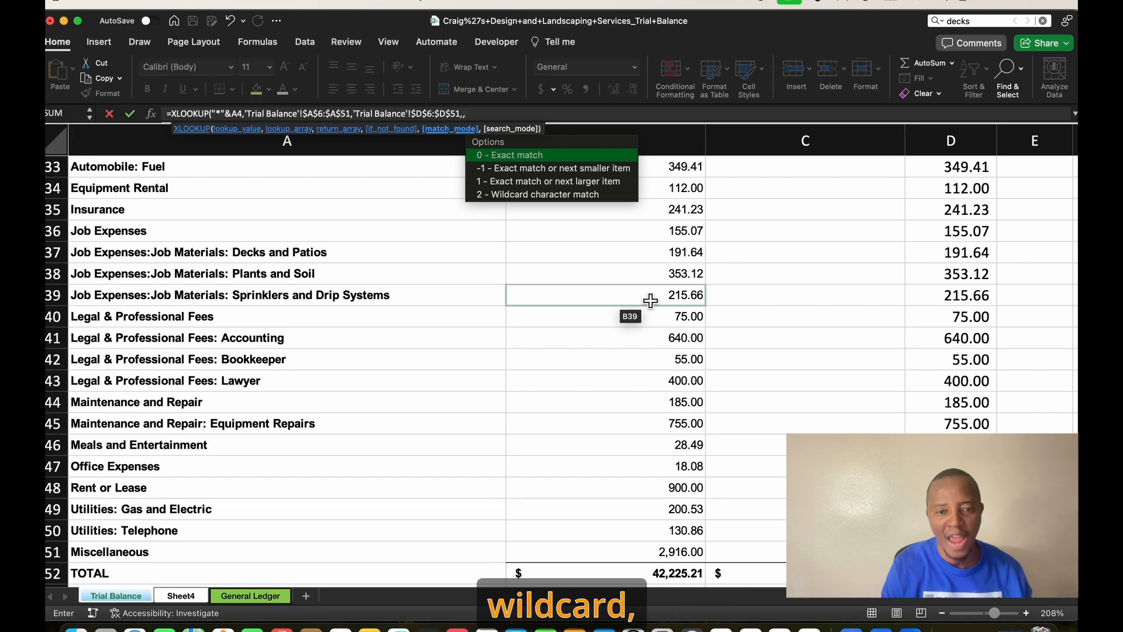
pyautogui.press('Down')
pyautogui.press('Down')
pyautogui.press('Down')
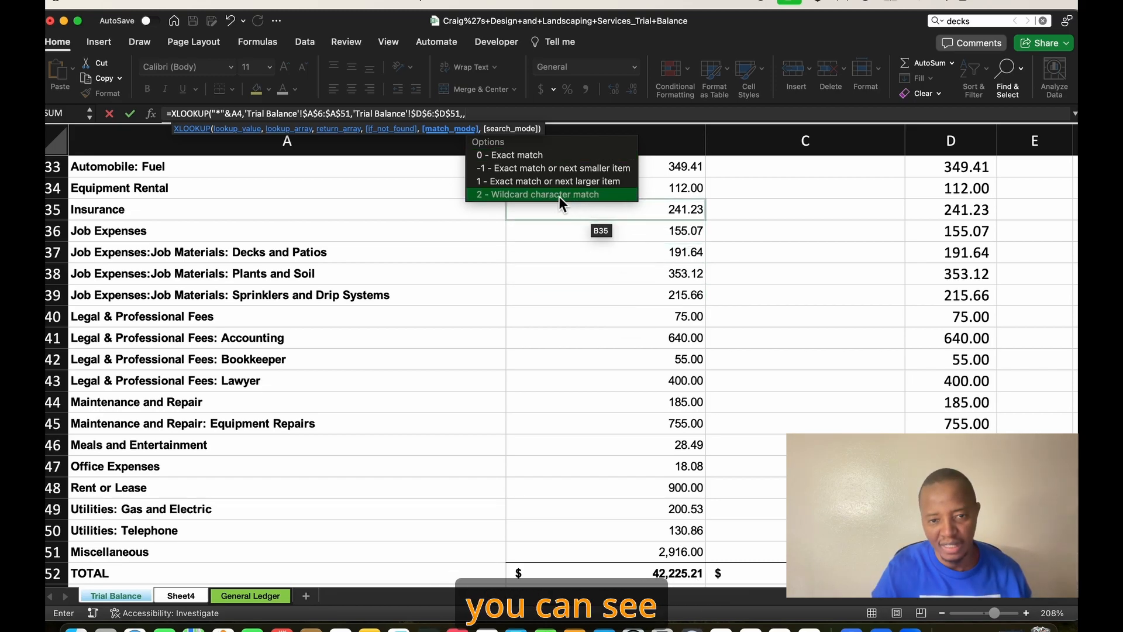
pyautogui.write('2')
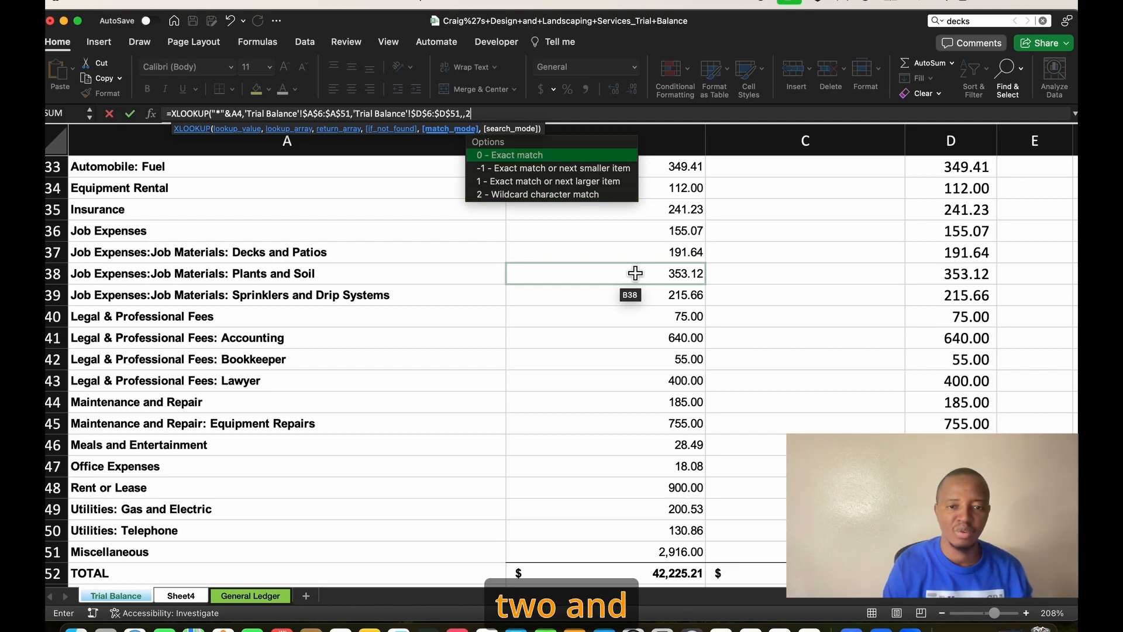
pyautogui.write(')')
pyautogui.press('Return')
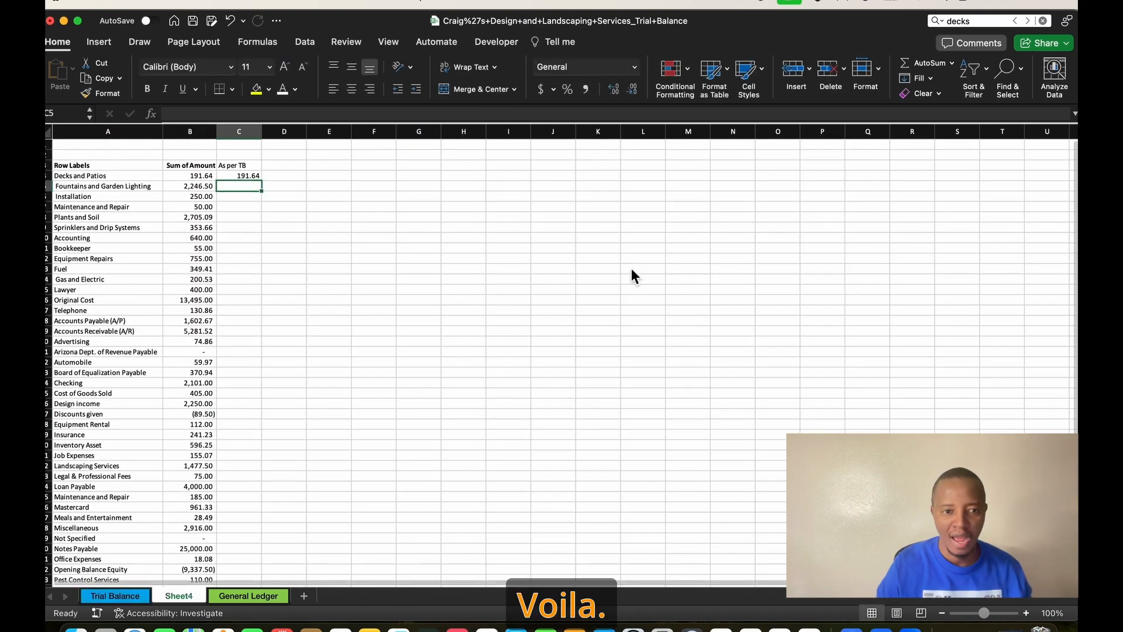
# Step: Fill the XLOOKUP formula from C4 down to C48, the Undeposited Funds row
pyautogui.click(374, 270)
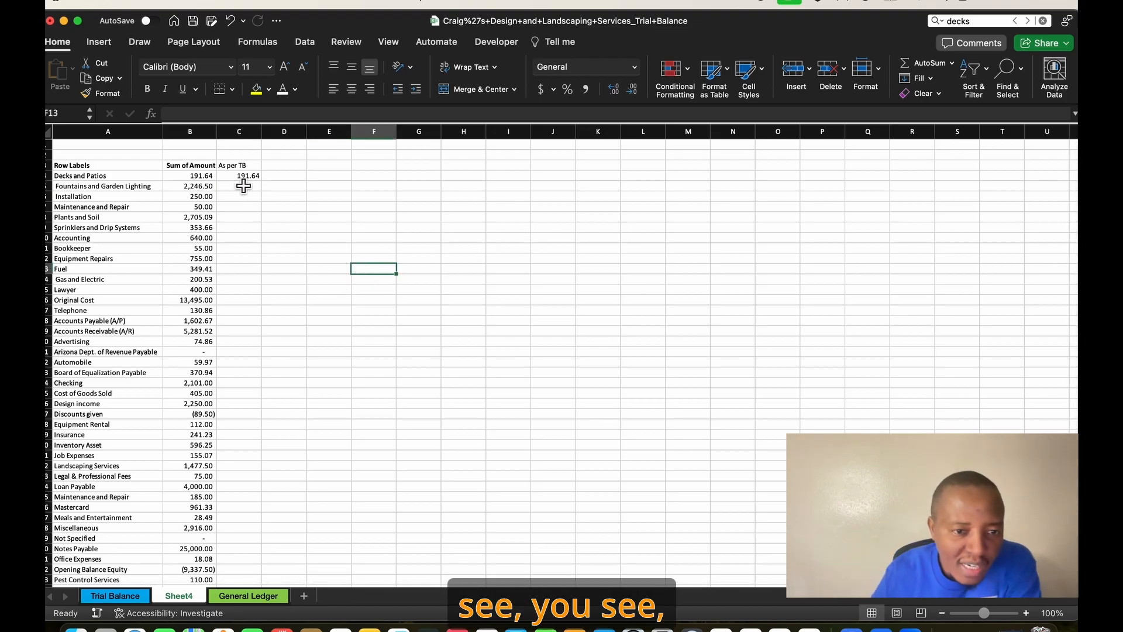
pyautogui.click(239, 176)
pyautogui.scroll(-1, 296, 257)
pyautogui.scroll(1, 233, 250)
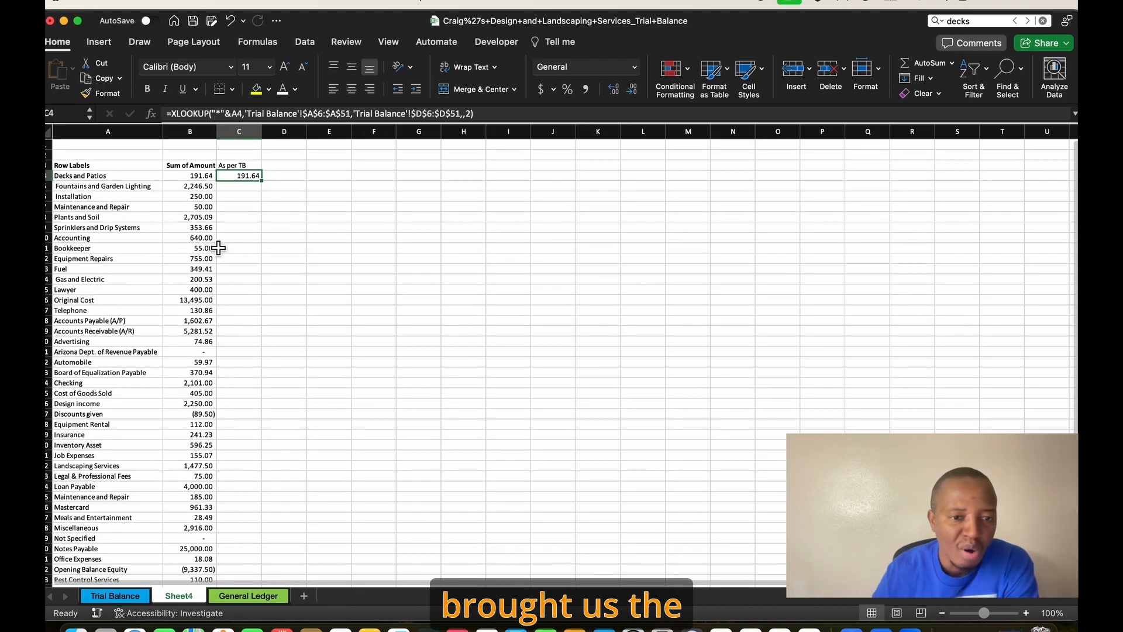
pyautogui.moveTo(261, 180); pyautogui.dragTo(267, 544)
pyautogui.scroll(-2, 360, 343)
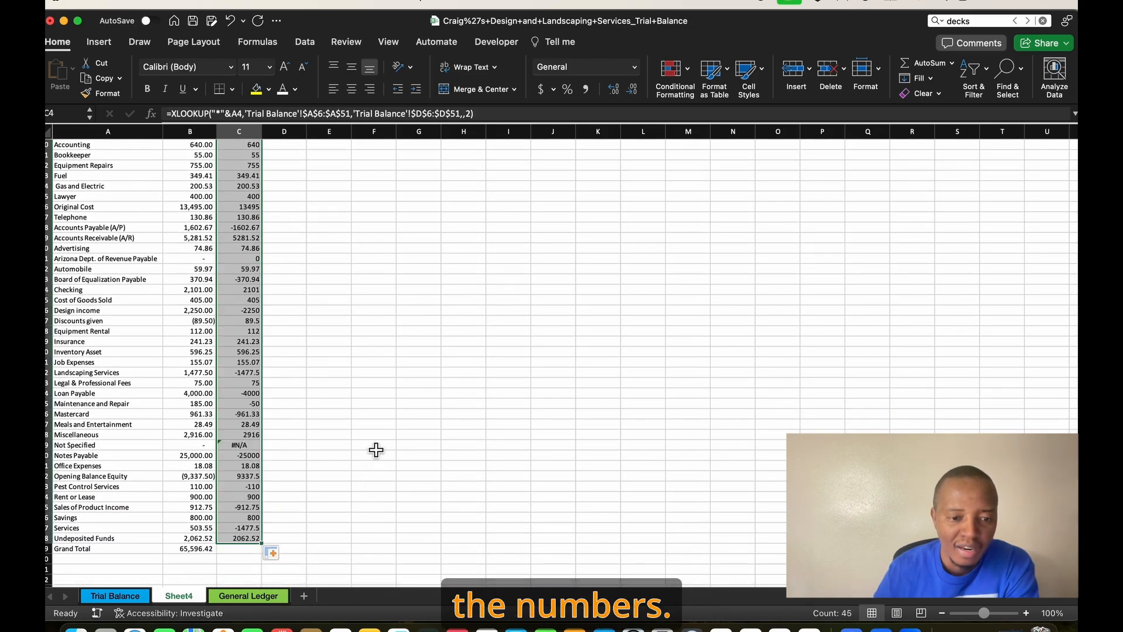
# Step: Apply the comma number style to the As per TB amounts in C4:C48
pyautogui.click(586, 89)
pyautogui.scroll(5, 540, 156)
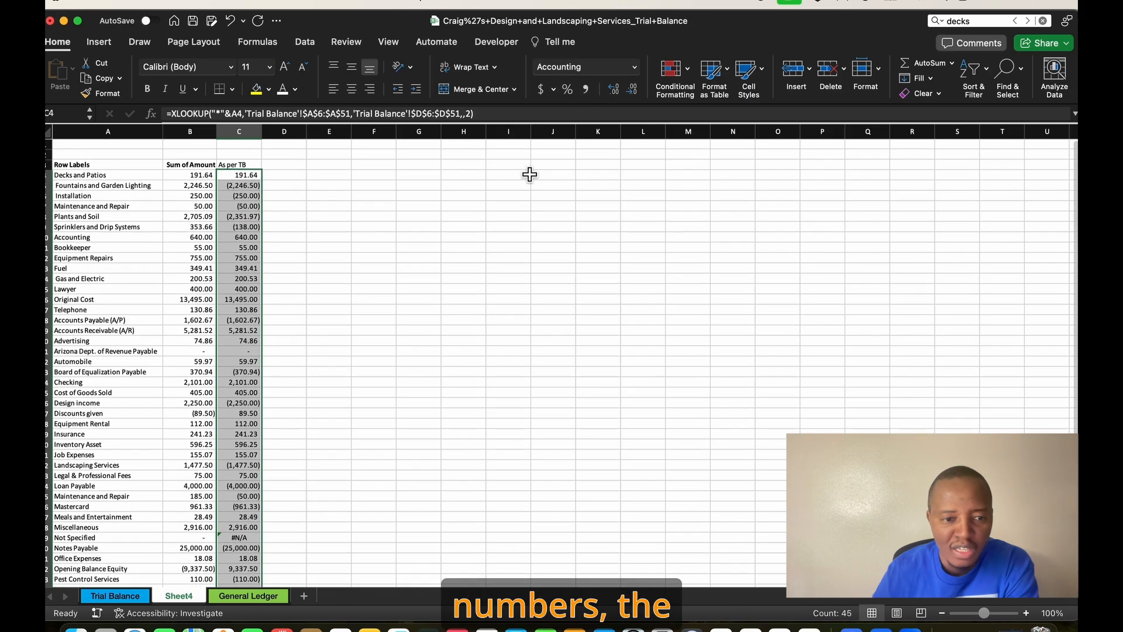
pyautogui.click(329, 308)
pyautogui.scroll(-2, 285, 357)
pyautogui.scroll(-1, 285, 357)
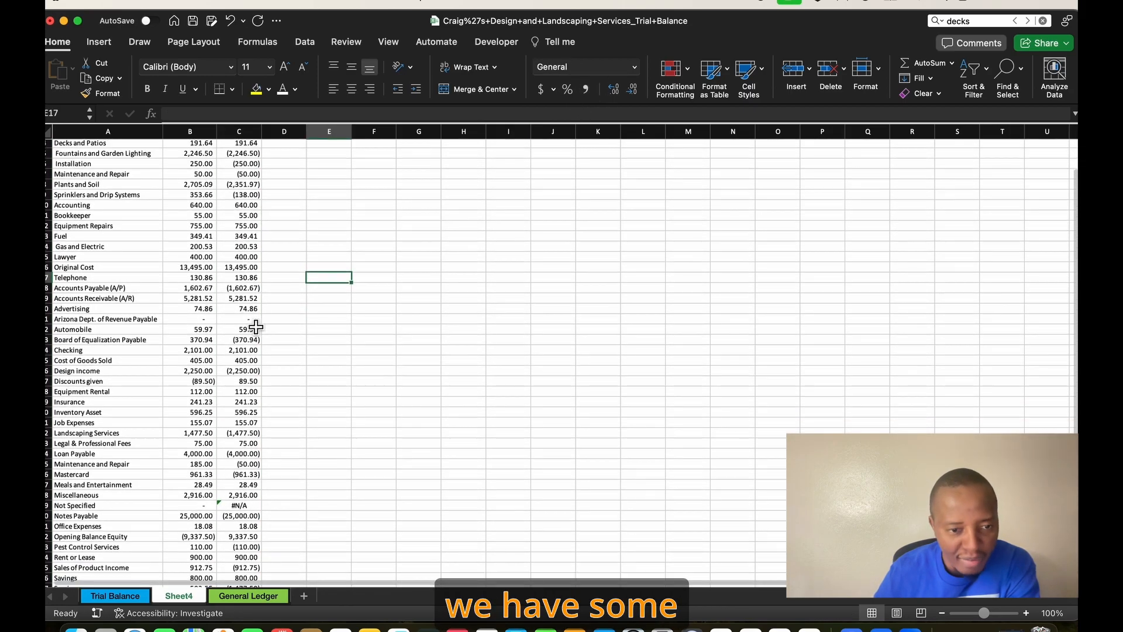
# Step: Compare the signs of Sum of Amount and As per TB for Accounts Payable (A/P), Plants and Soil, and Sprinklers and Drip Systems
pyautogui.click(244, 291)
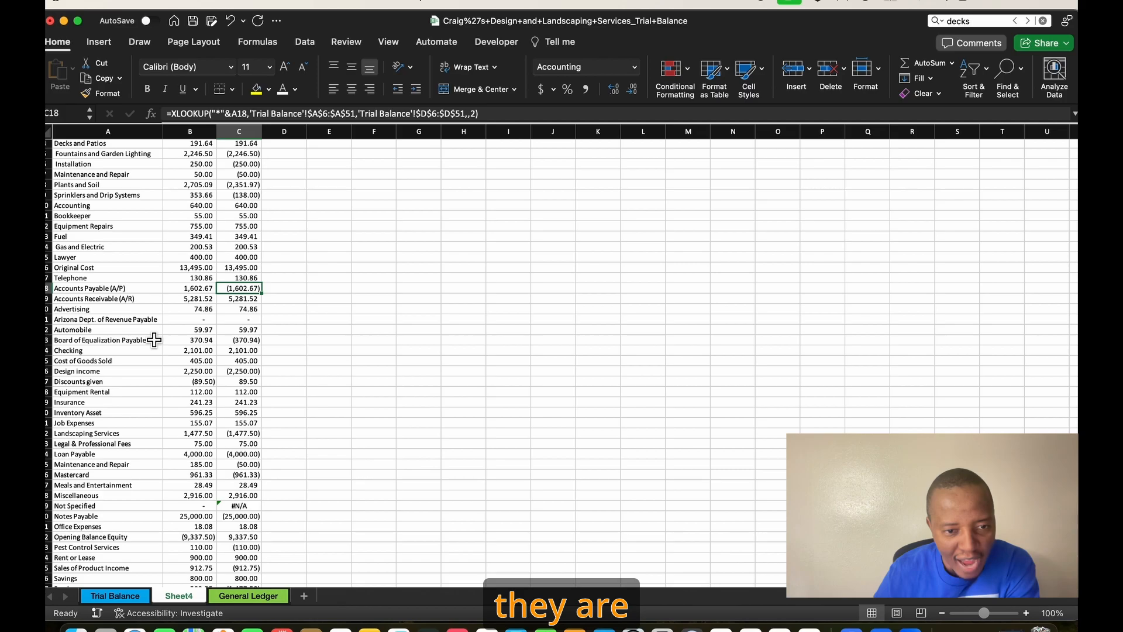
pyautogui.click(97, 290)
pyautogui.click(199, 291)
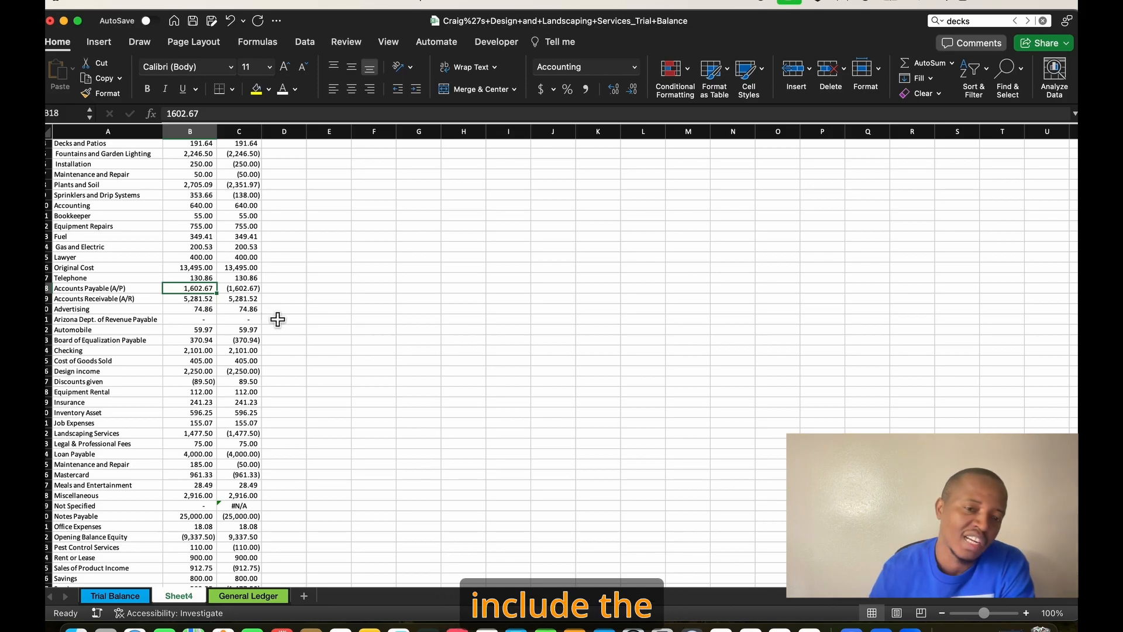
pyautogui.scroll(3, 282, 318)
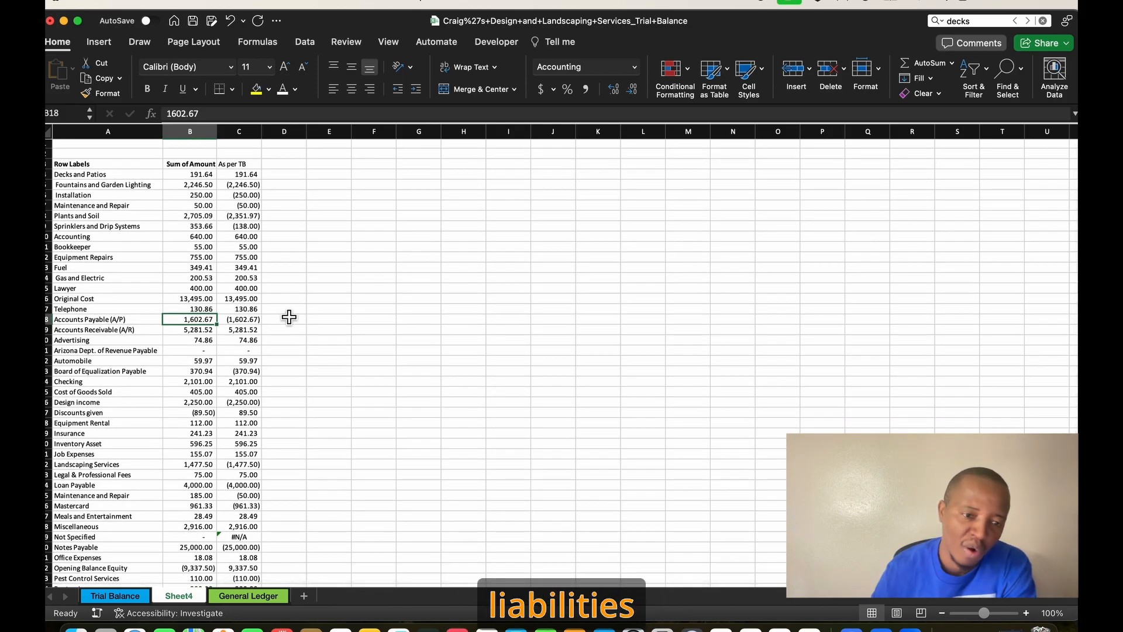
pyautogui.scroll(1, 289, 316)
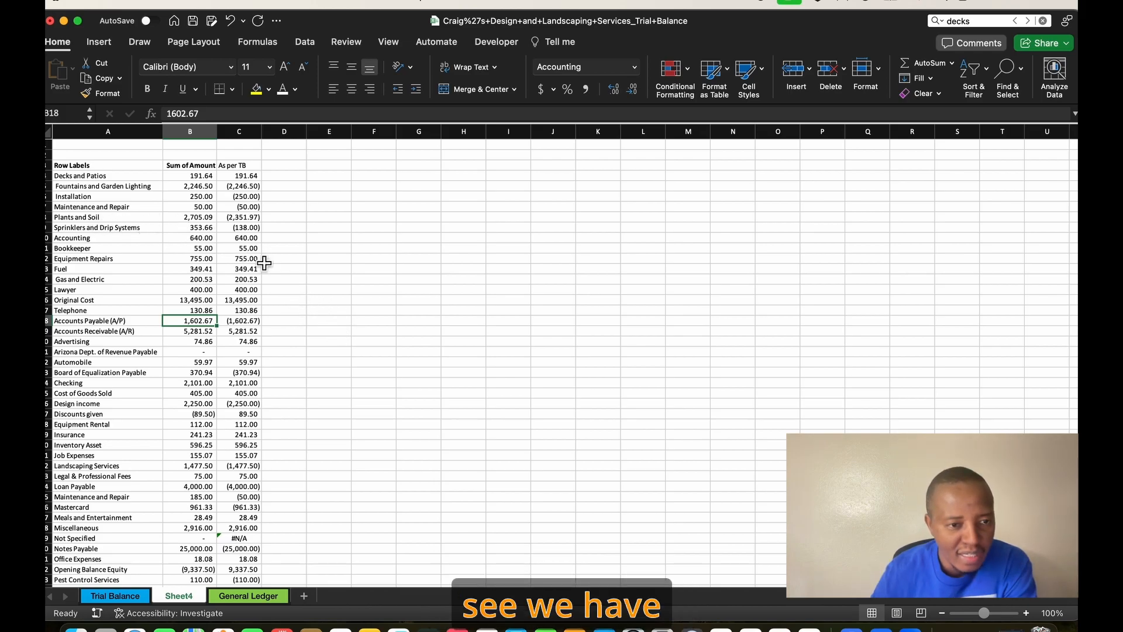
pyautogui.click(249, 217)
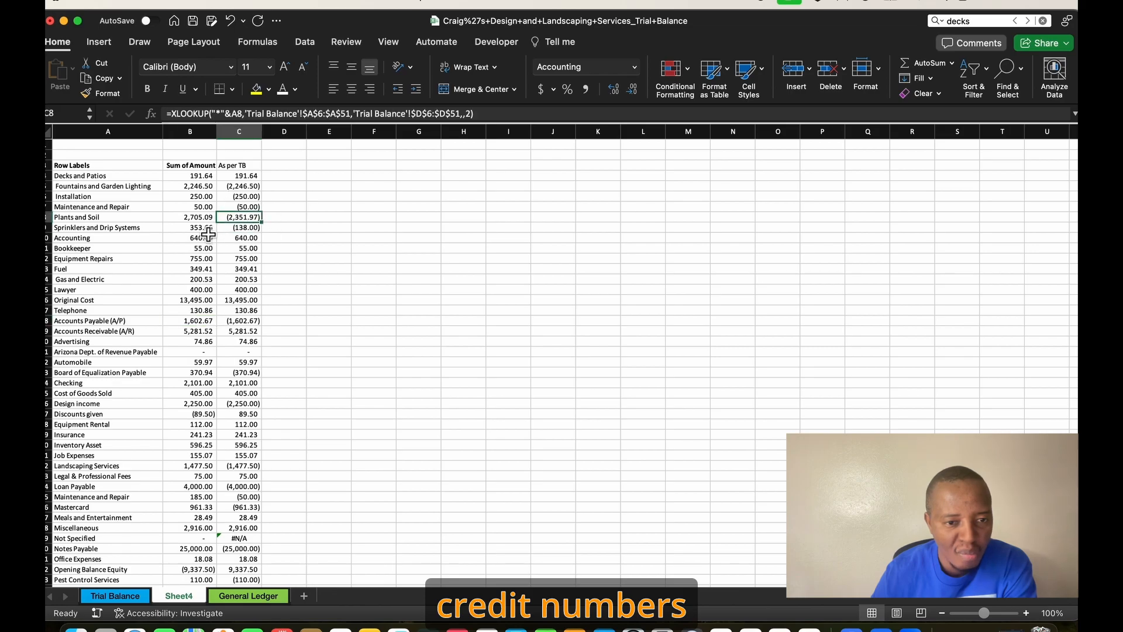
pyautogui.click(195, 229)
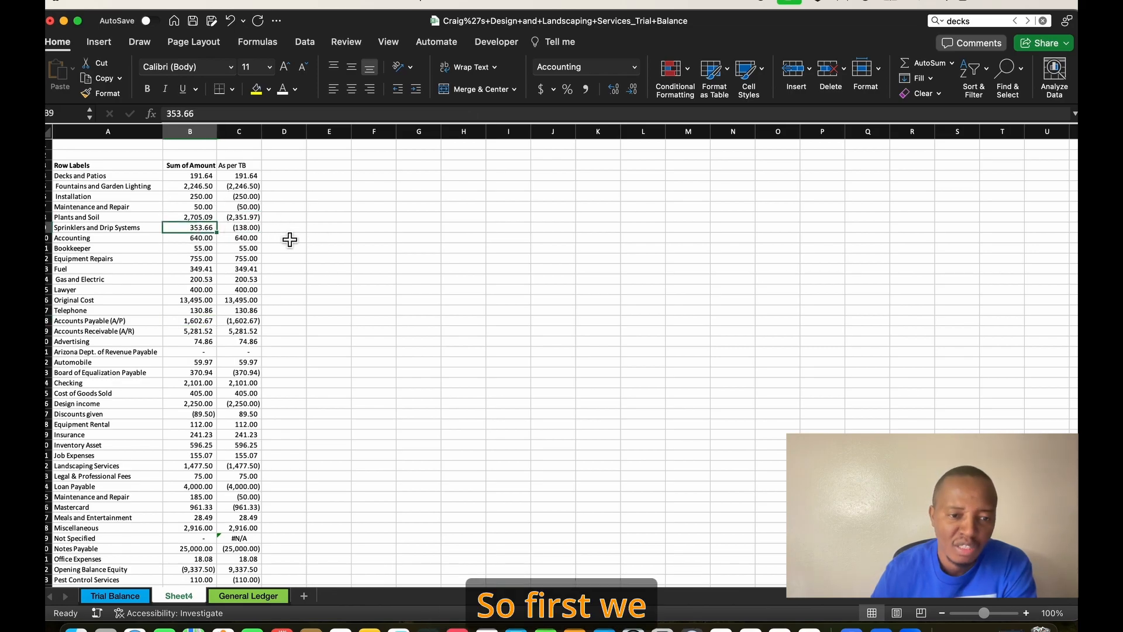
pyautogui.click(245, 227)
# Step: Replace the XLOOKUP formulas throughout the As per TB column with their static values by copying and pasting as values
pyautogui.click(240, 132)
pyautogui.scroll(-5, 280, 250)
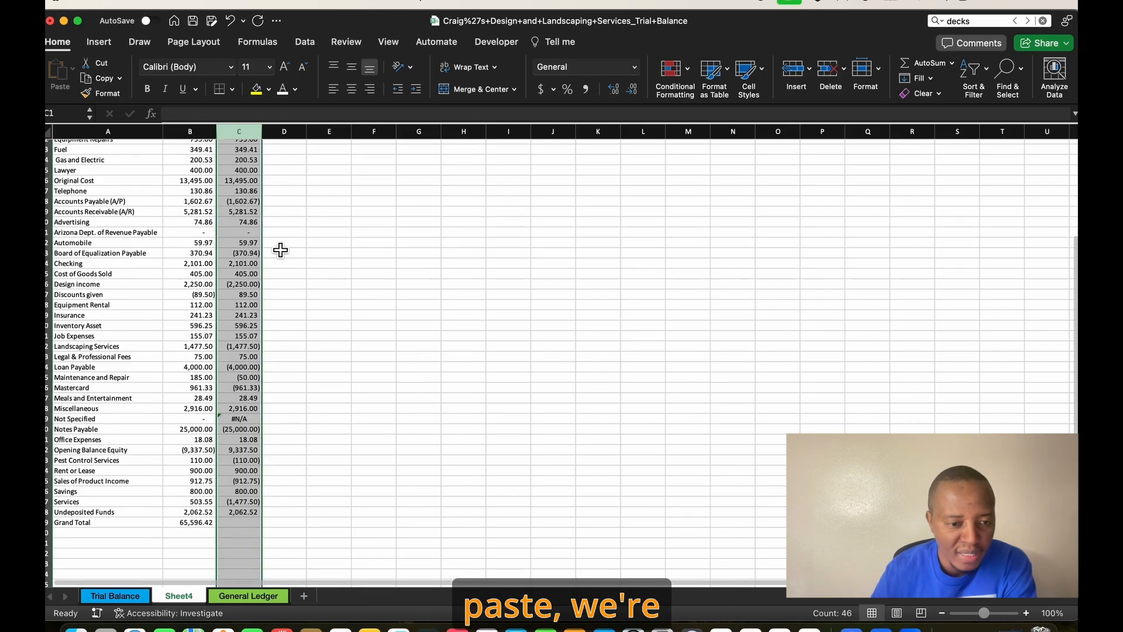
pyautogui.scroll(5, 281, 250)
pyautogui.press('super+c')
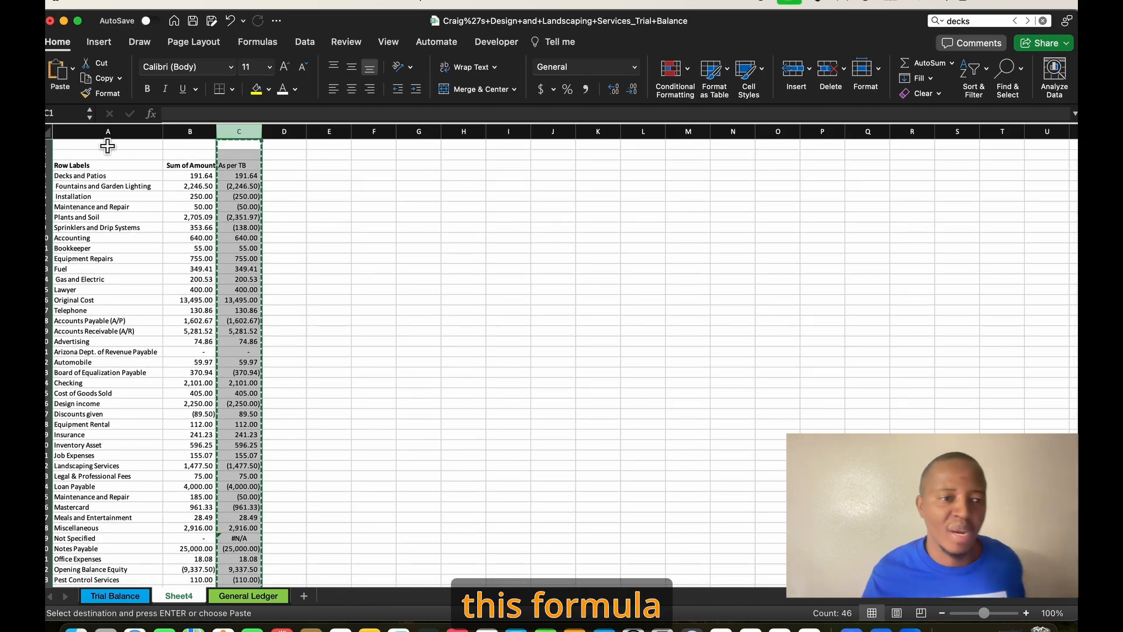
pyautogui.click(72, 69)
pyautogui.click(141, 243)
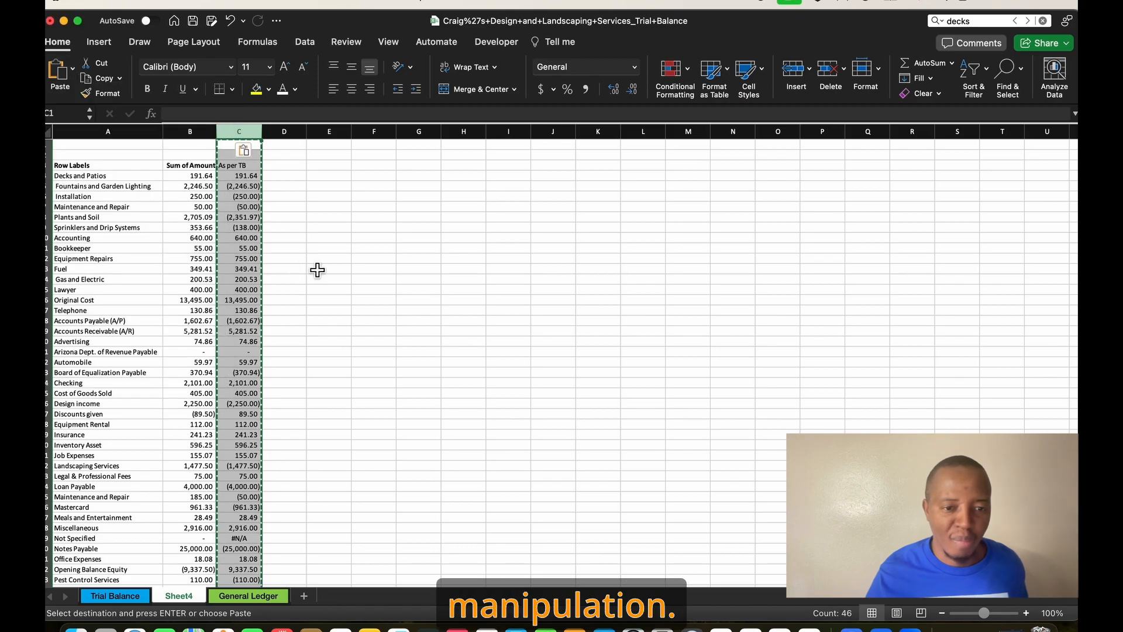
pyautogui.click(326, 263)
pyautogui.click(255, 206)
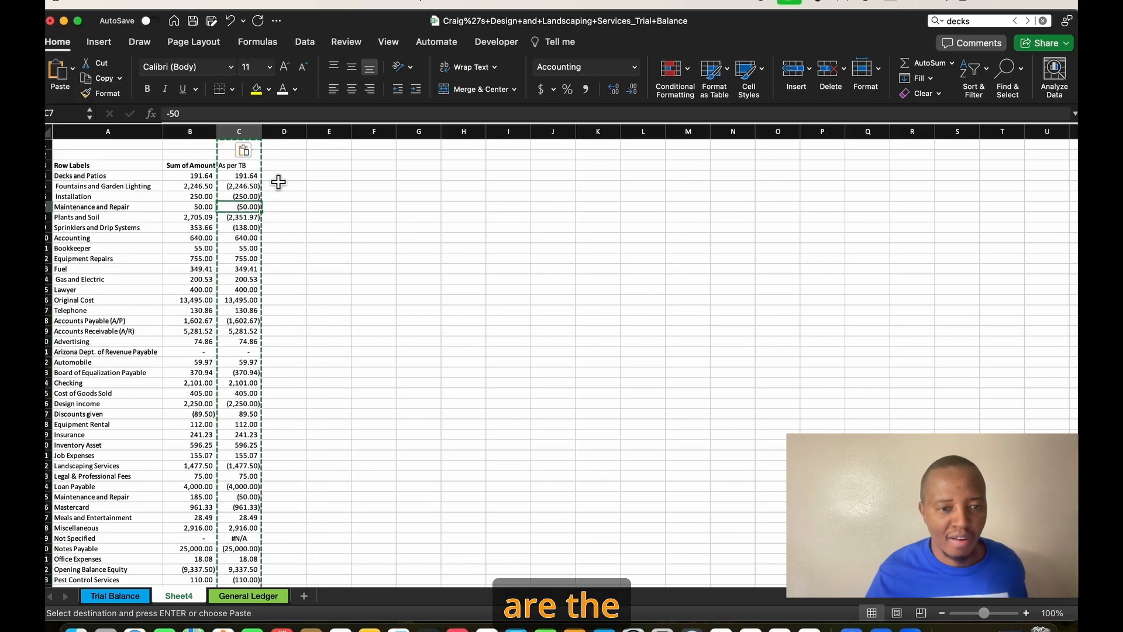
# Step: Insert a blank column between Sum of Amount and As per TB
pyautogui.click(283, 177)
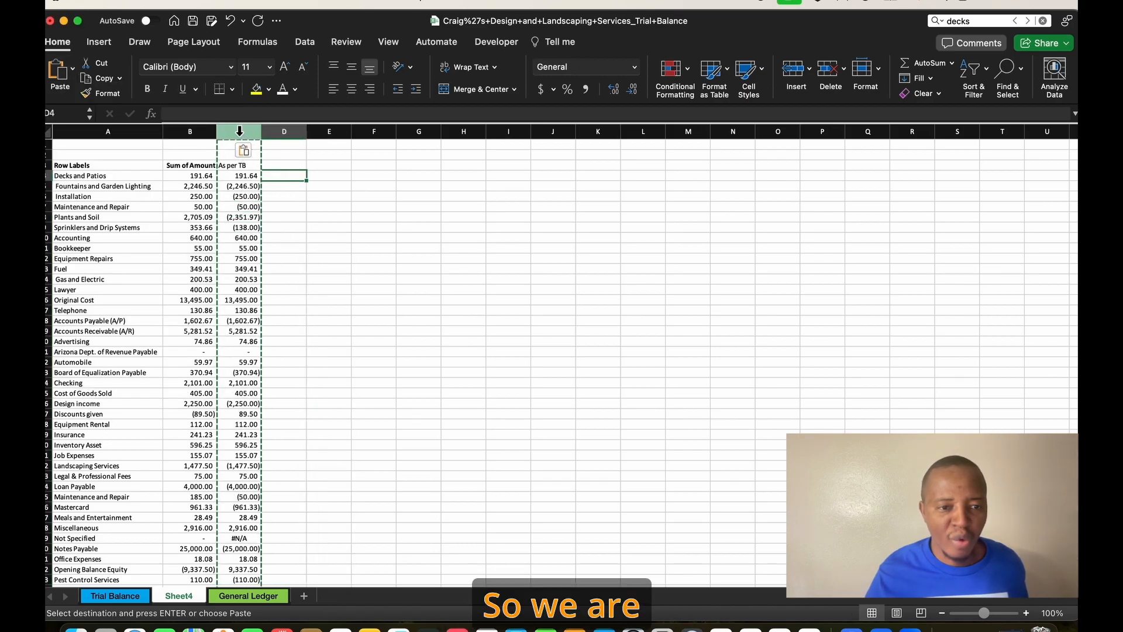
pyautogui.click(239, 131)
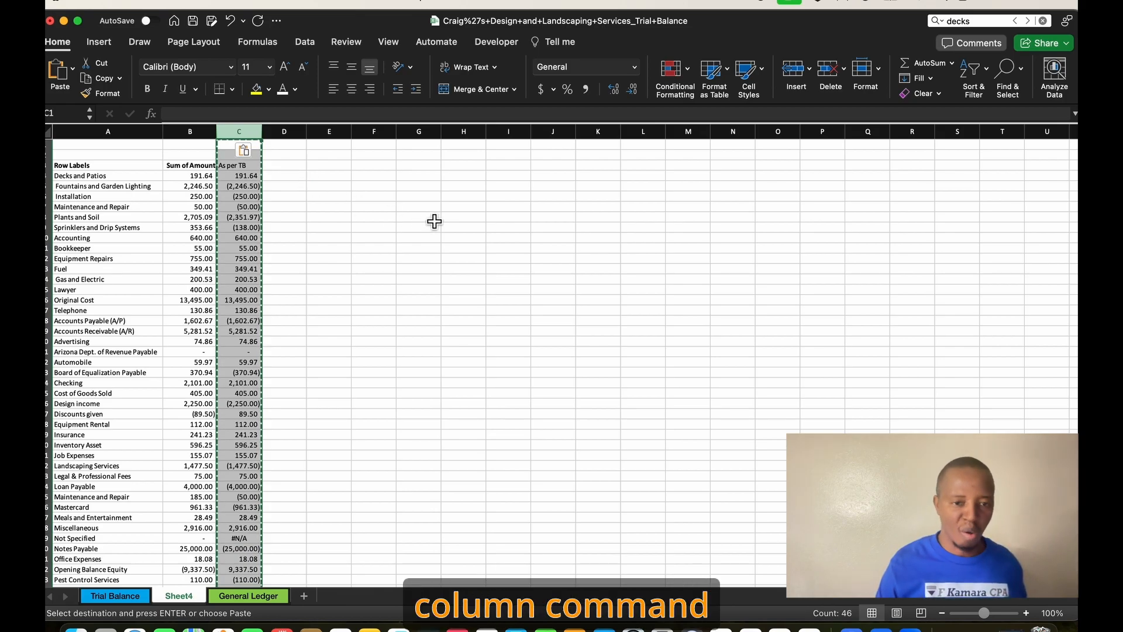
pyautogui.press('super+shift+equal')
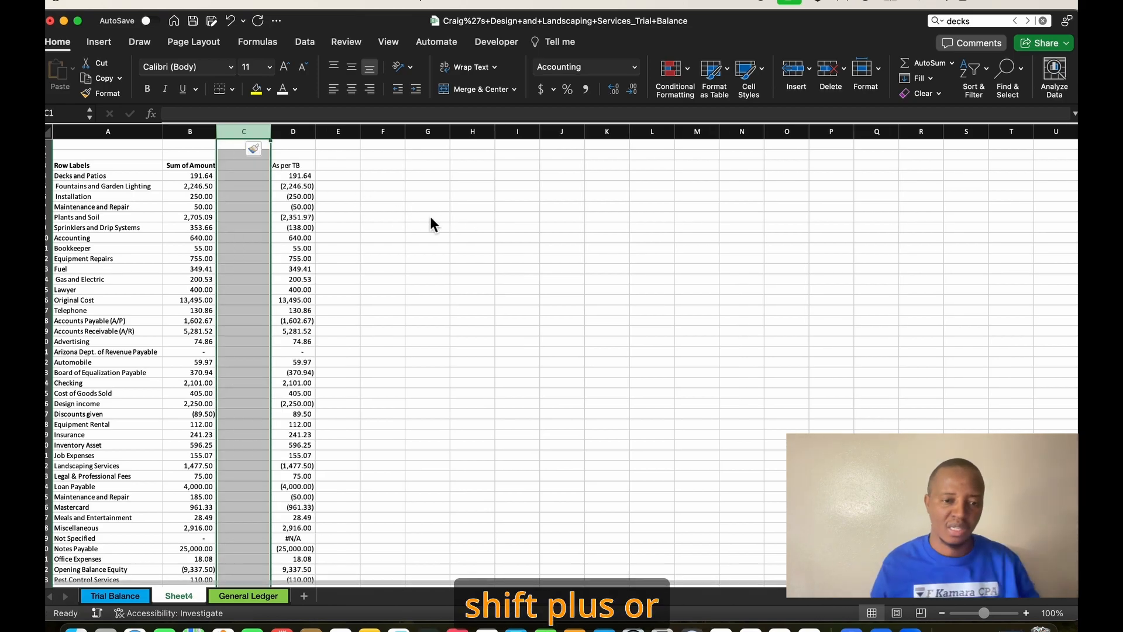
# Step: Enter the header "Updated amounts" in C3 and widen column C to fit it
pyautogui.click(245, 175)
pyautogui.click(248, 165)
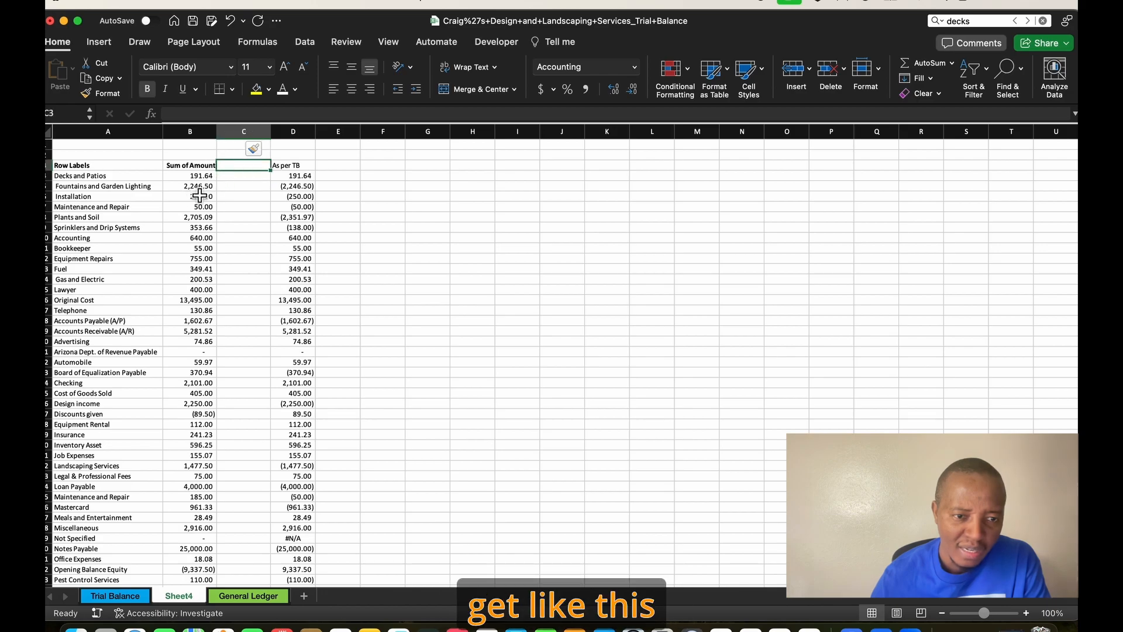
pyautogui.press('BackSpace')
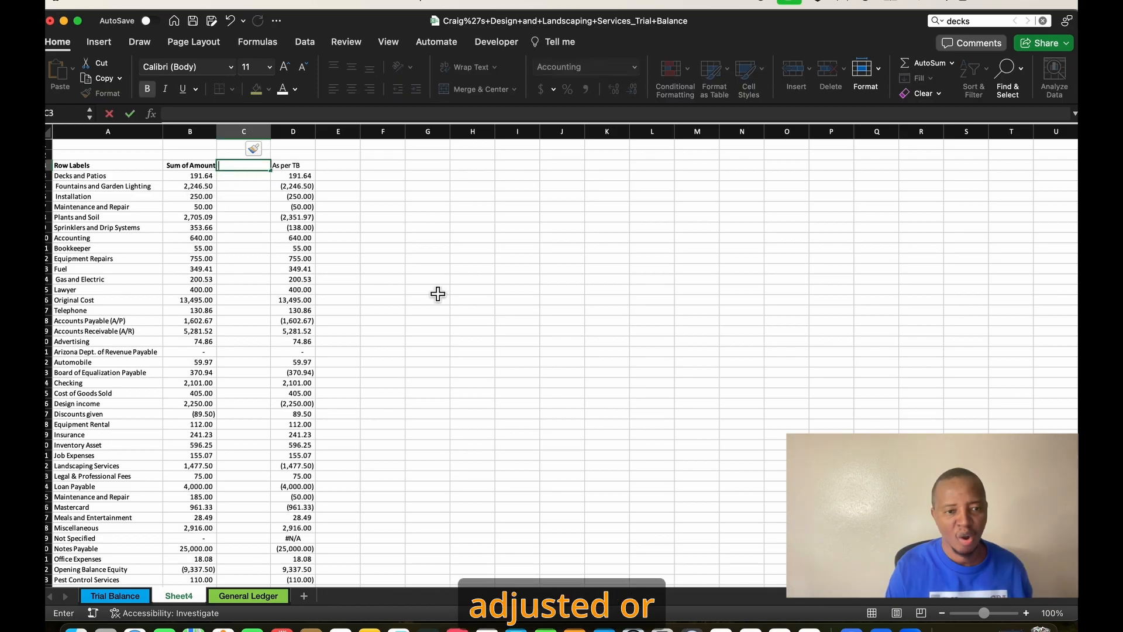
pyautogui.write('Updated amount')
pyautogui.click(352, 215)
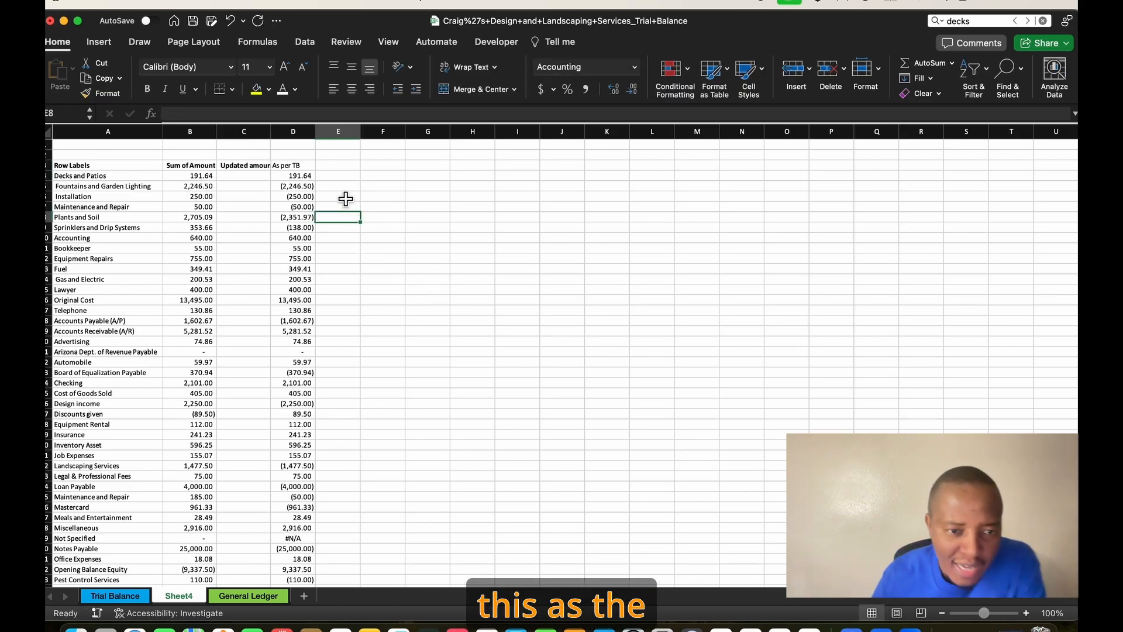
pyautogui.moveTo(271, 131); pyautogui.dragTo(285, 131)
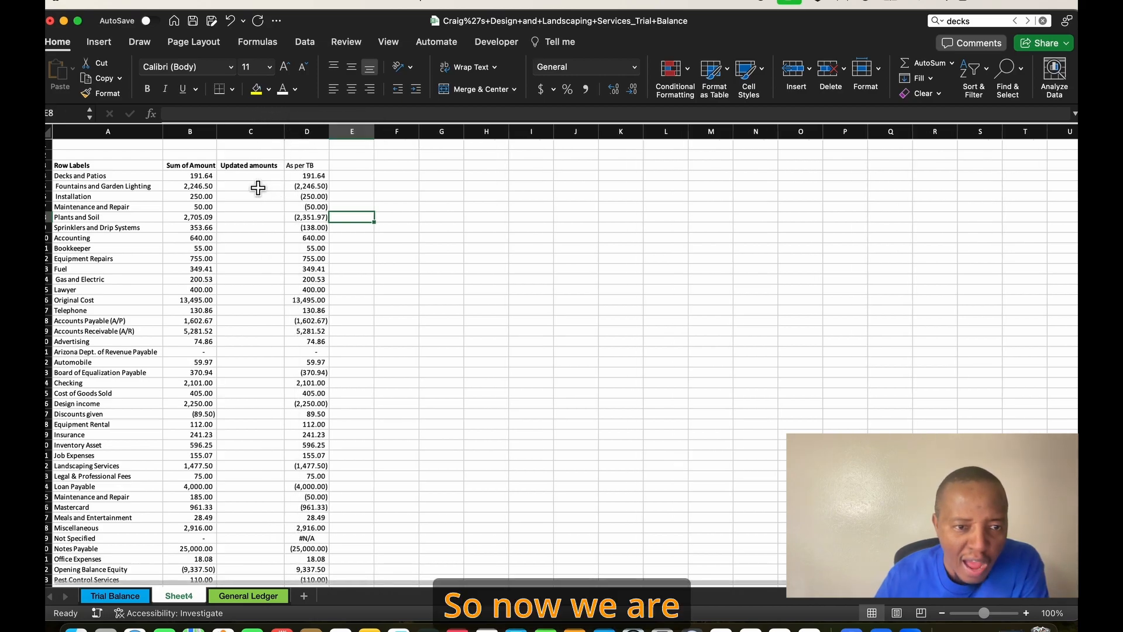
# Step: Examine which accounts carry opposite signs in the Sum of Amount and As per TB columns
pyautogui.click(196, 186)
pyautogui.click(199, 132)
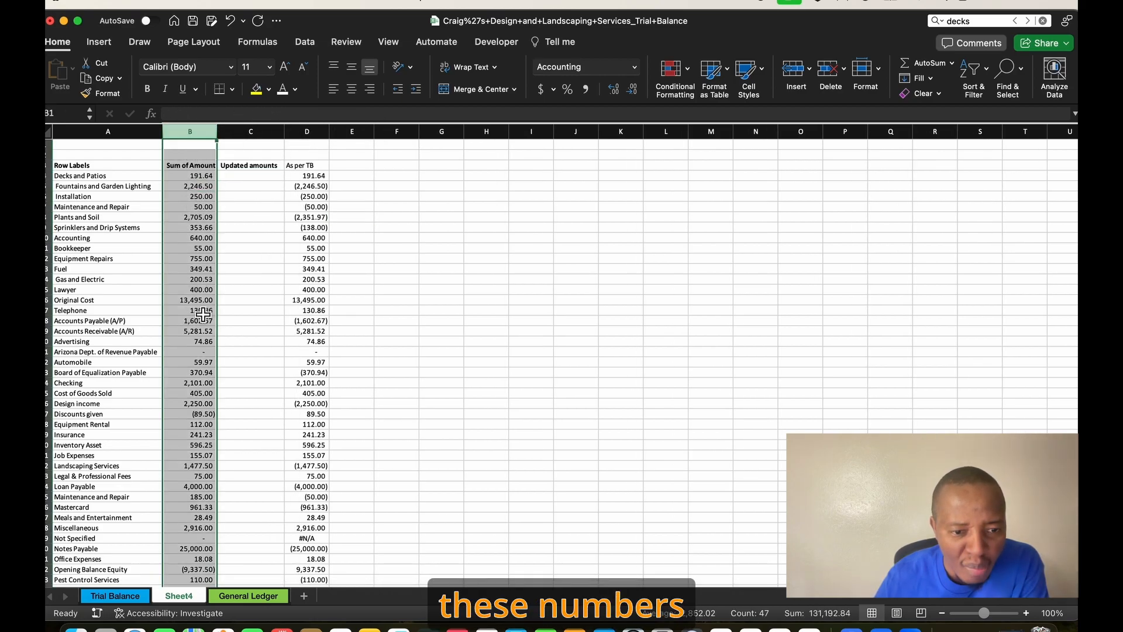
pyautogui.click(310, 300)
pyautogui.click(317, 200)
pyautogui.click(305, 241)
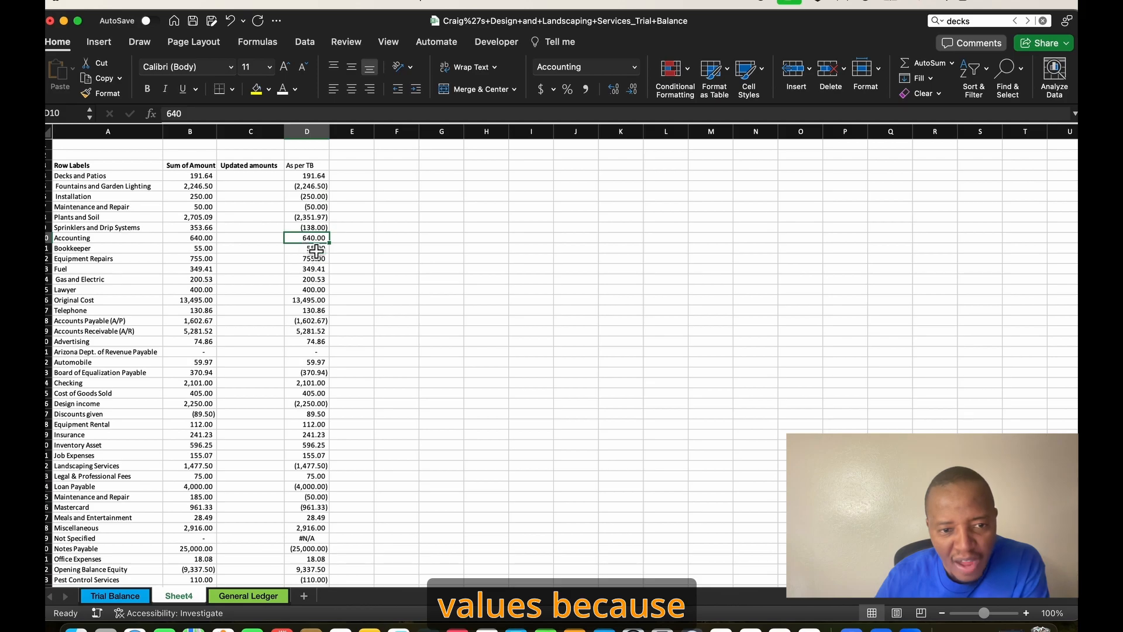
pyautogui.click(313, 218)
pyautogui.click(316, 187)
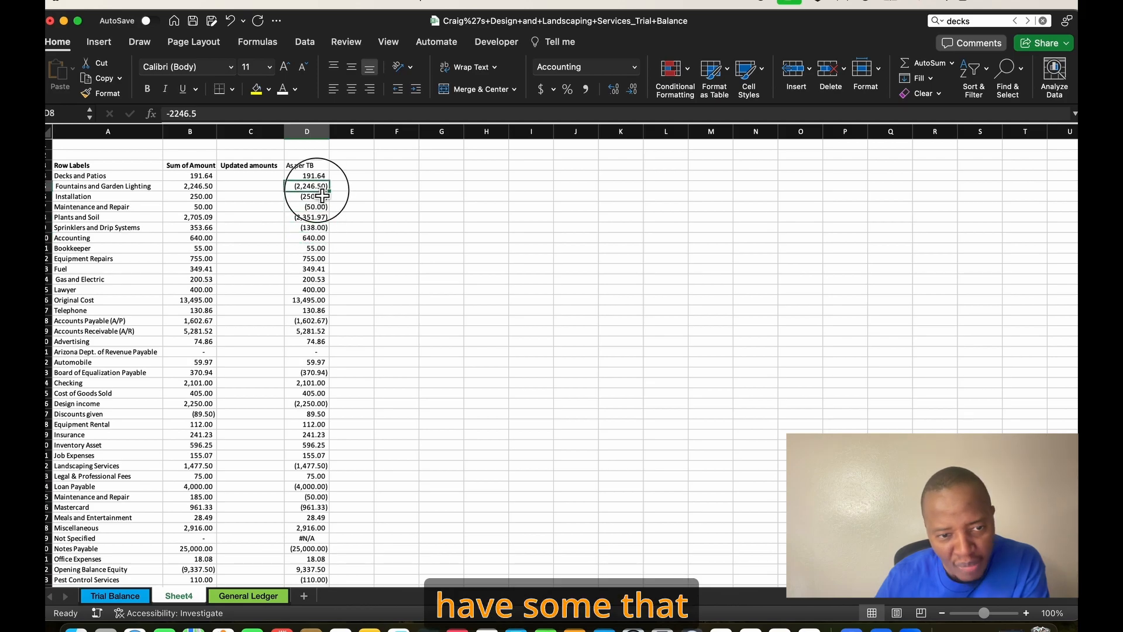
pyautogui.click(310, 207)
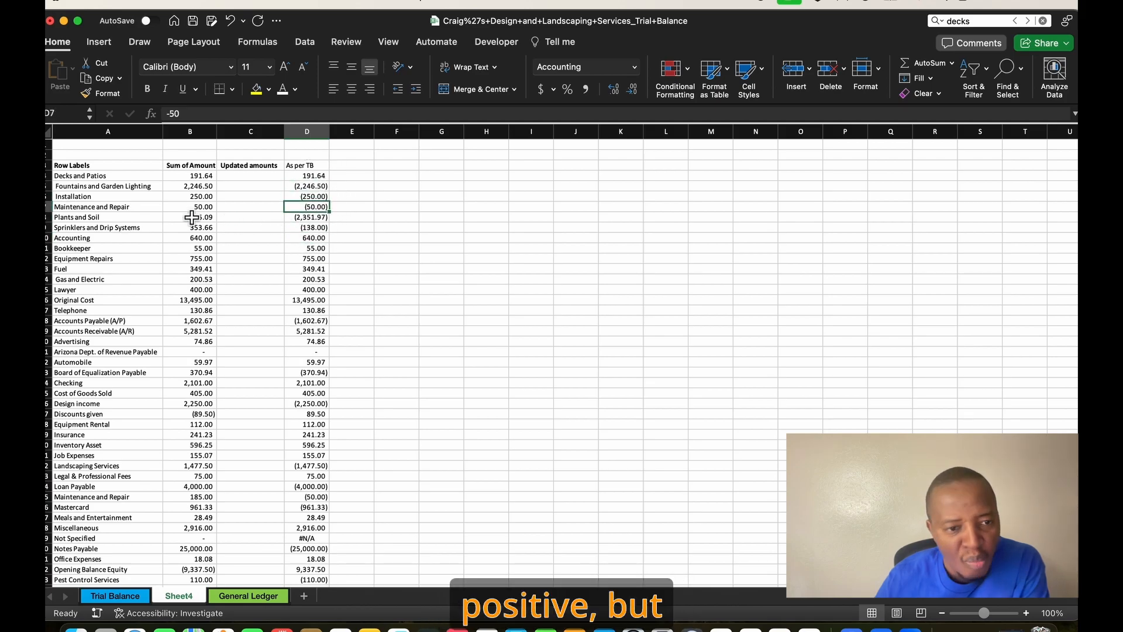
pyautogui.click(199, 218)
pyautogui.click(210, 199)
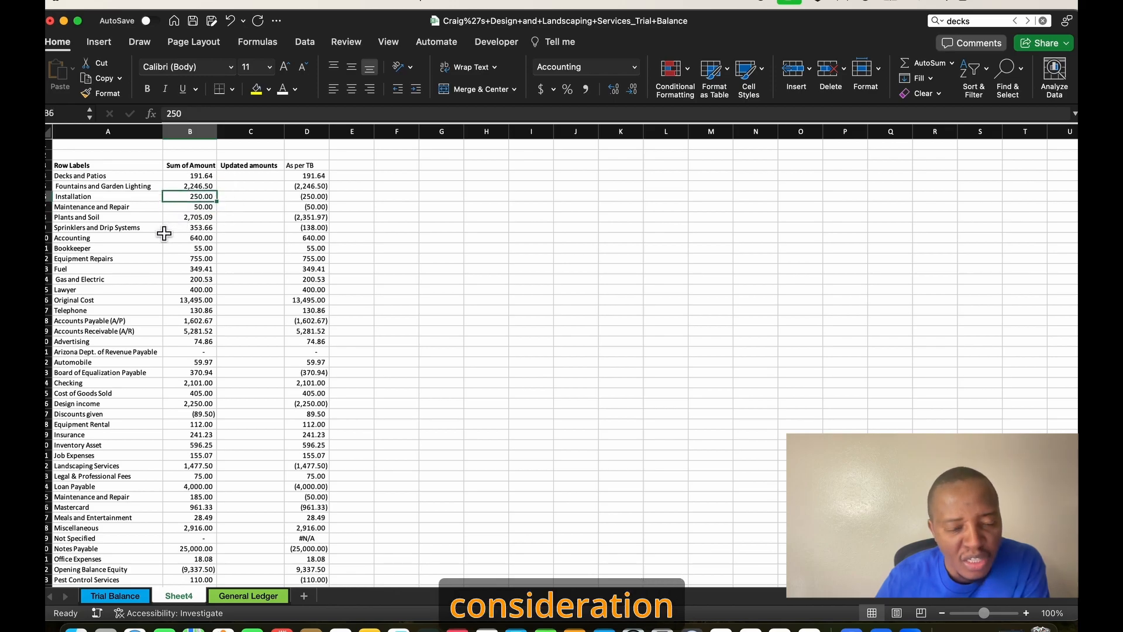
# Step: Change the Fountains and Garden Lighting amount in B5 to the negative value -2246.5
pyautogui.click(202, 175)
pyautogui.click(202, 187)
pyautogui.doubleClick(189, 191)
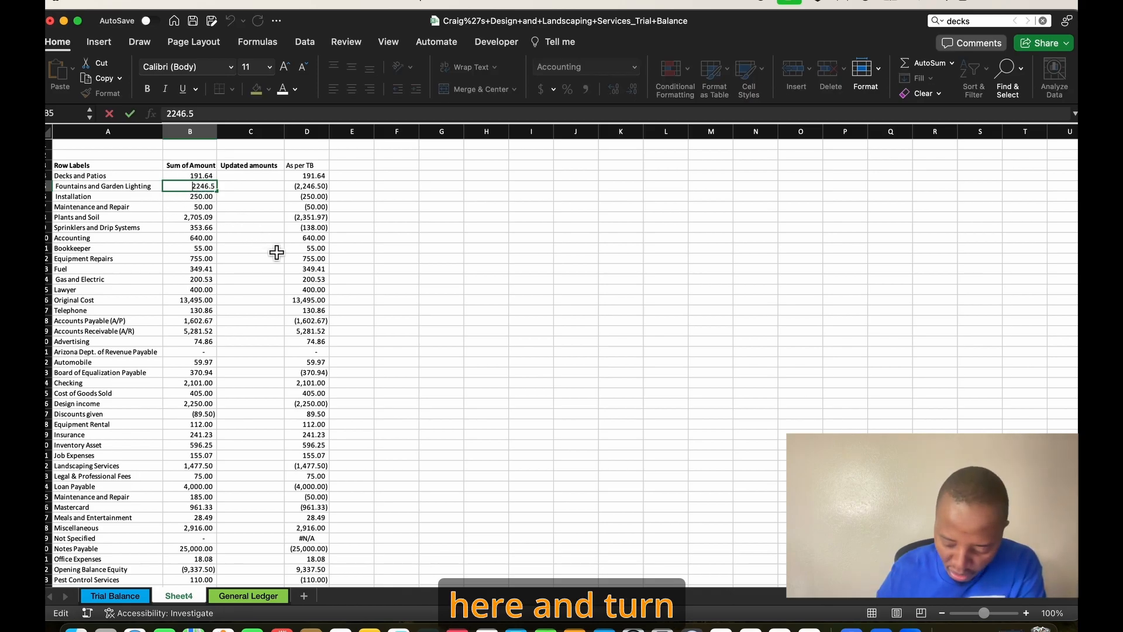
pyautogui.write('-')
pyautogui.press('Return')
pyautogui.press('Return')
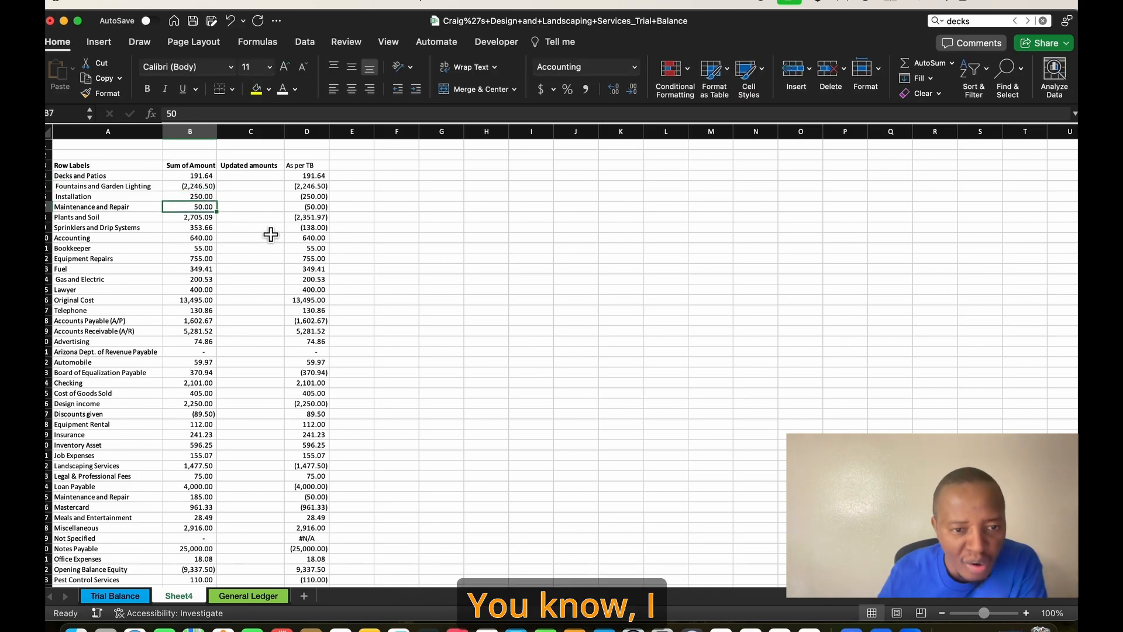
# Step: Enter the header "Variance" in E3, beside As per TB
pyautogui.scroll(-10, 251, 281)
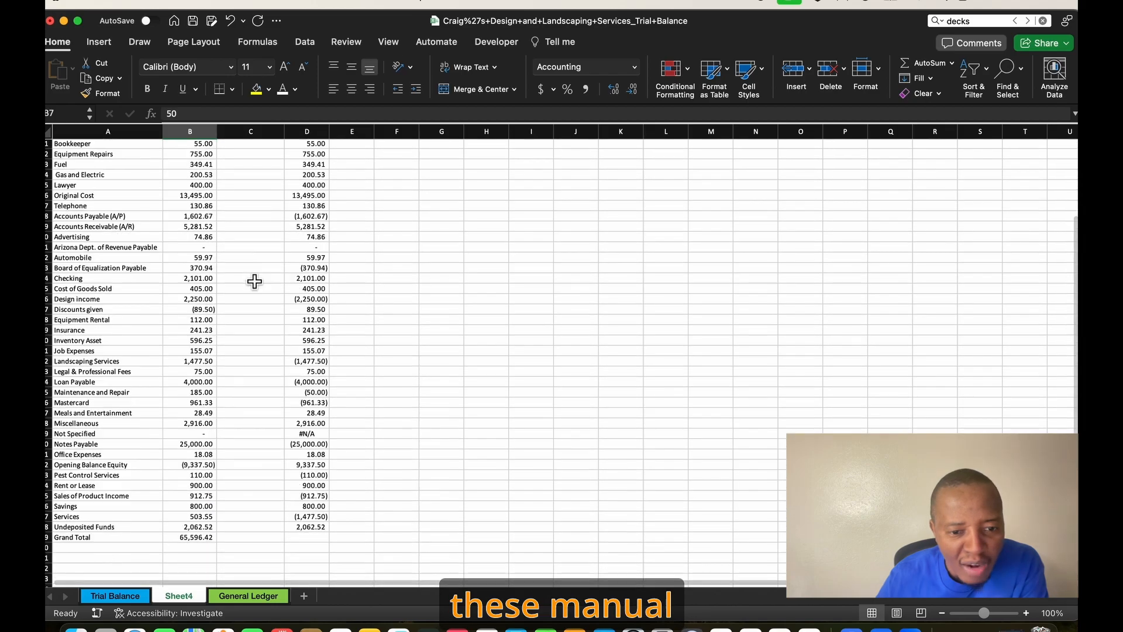
pyautogui.scroll(10, 256, 281)
pyautogui.click(355, 166)
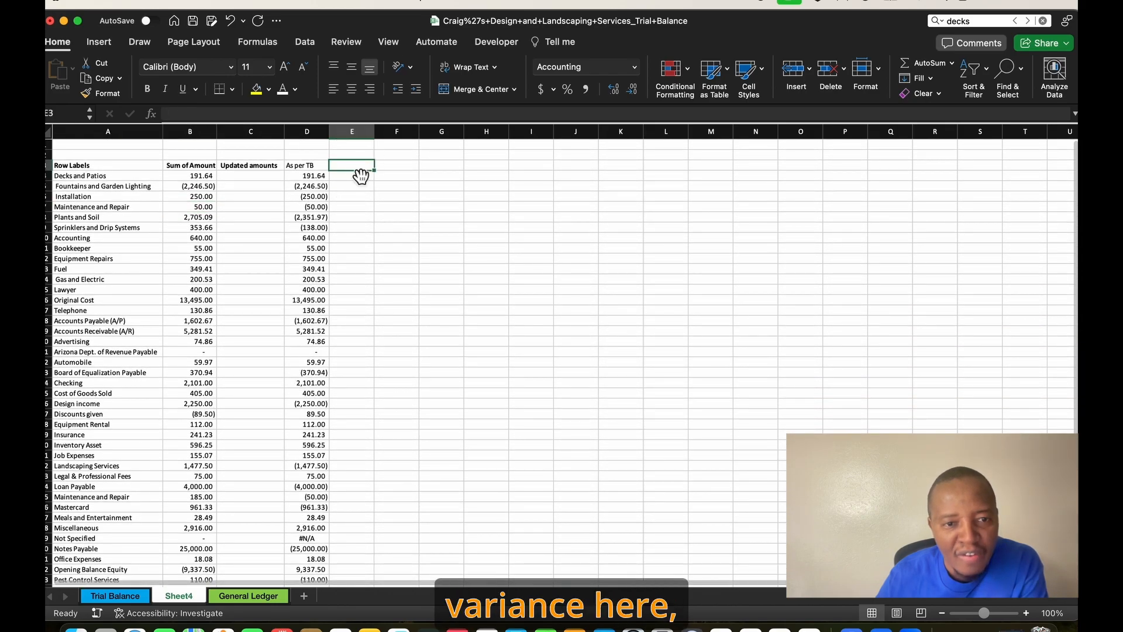
pyautogui.write('Variance')
pyautogui.click(404, 258)
# Step: Copy the bold formatting of the Updated amounts header to the Variance and As per TB headers with Format Painter
pyautogui.click(249, 165)
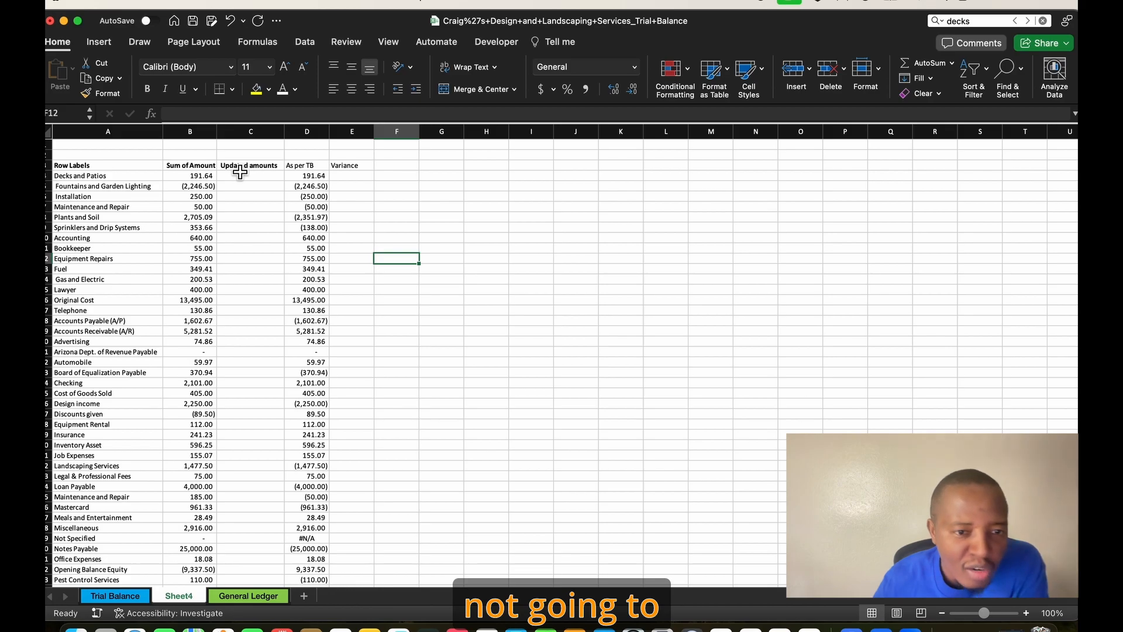
pyautogui.click(107, 97)
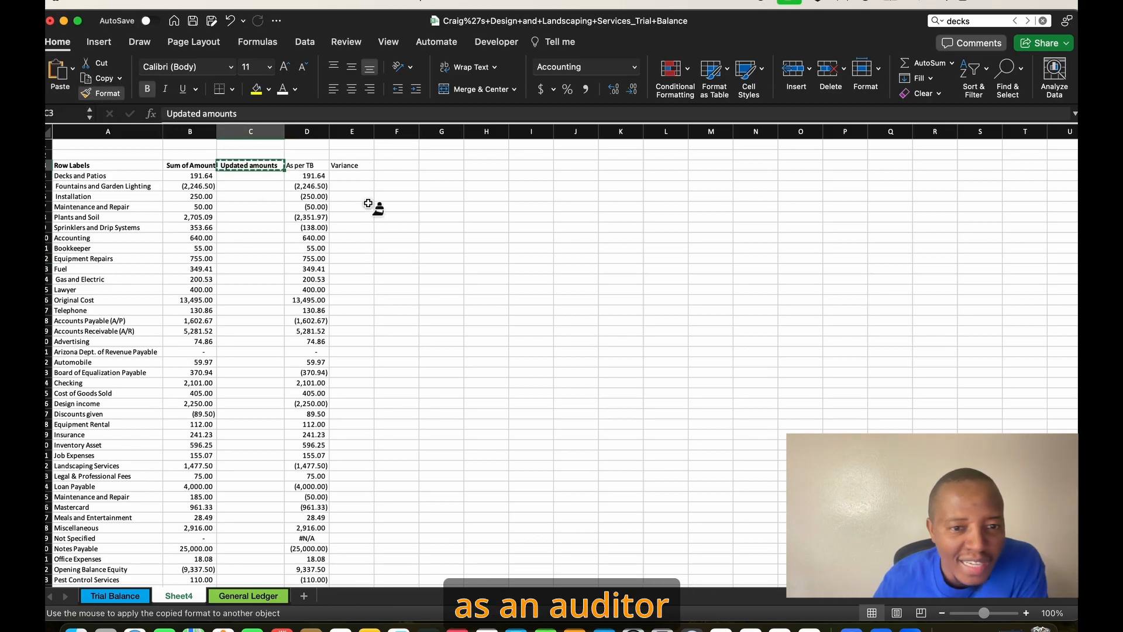
pyautogui.click(353, 170)
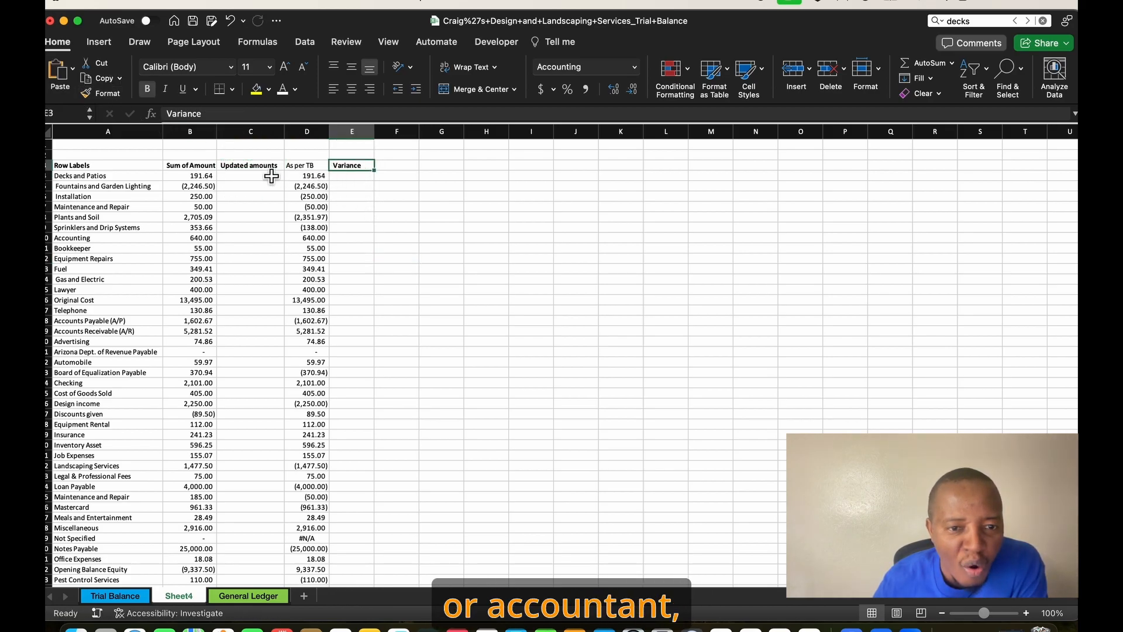
pyautogui.click(231, 167)
pyautogui.click(107, 93)
pyautogui.click(302, 167)
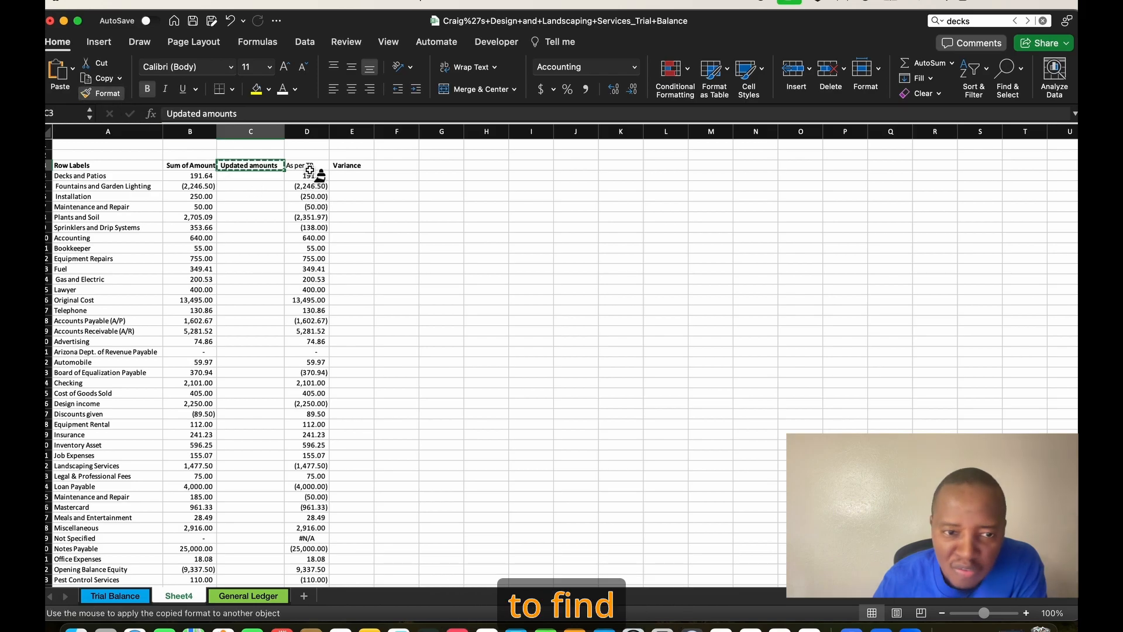
pyautogui.click(352, 217)
pyautogui.scroll(-1, 402, 282)
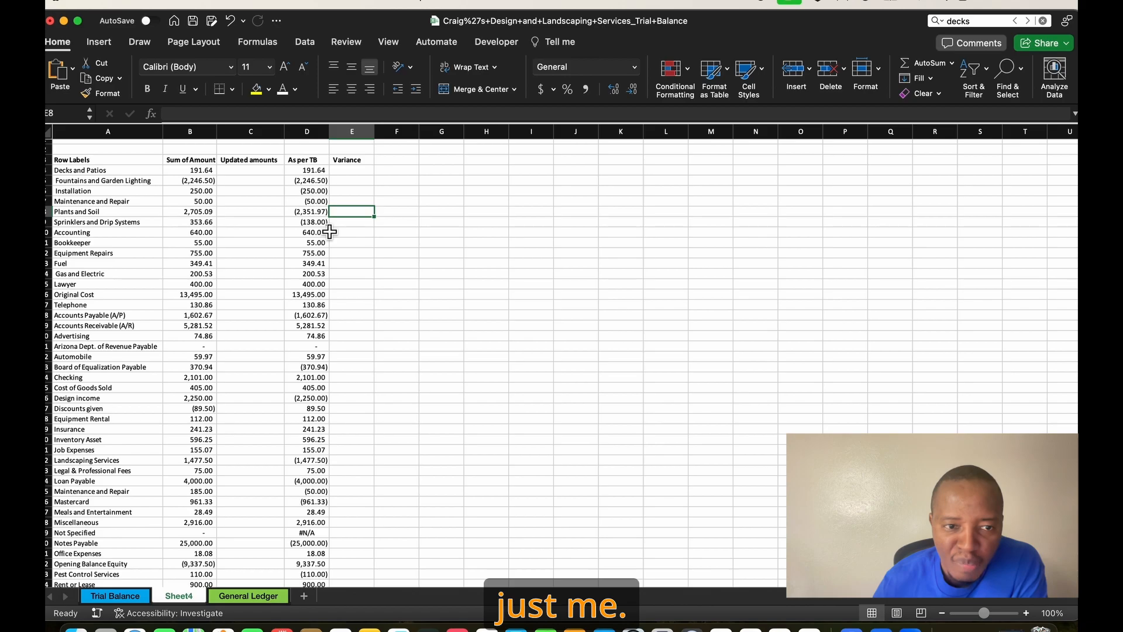
pyautogui.scroll(1, 295, 248)
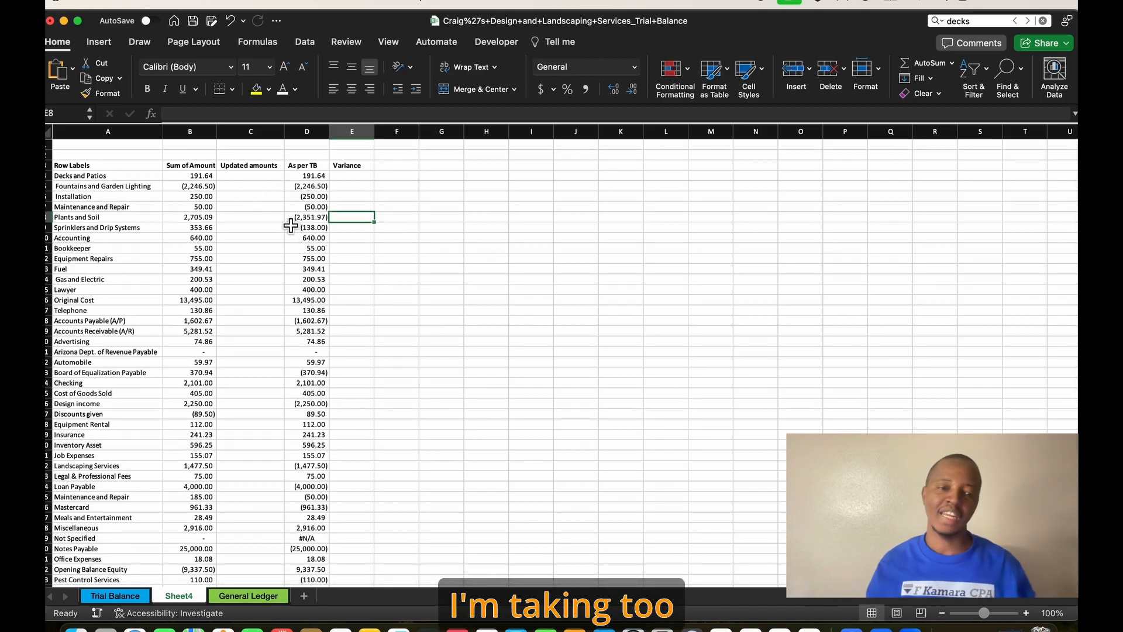
pyautogui.click(255, 176)
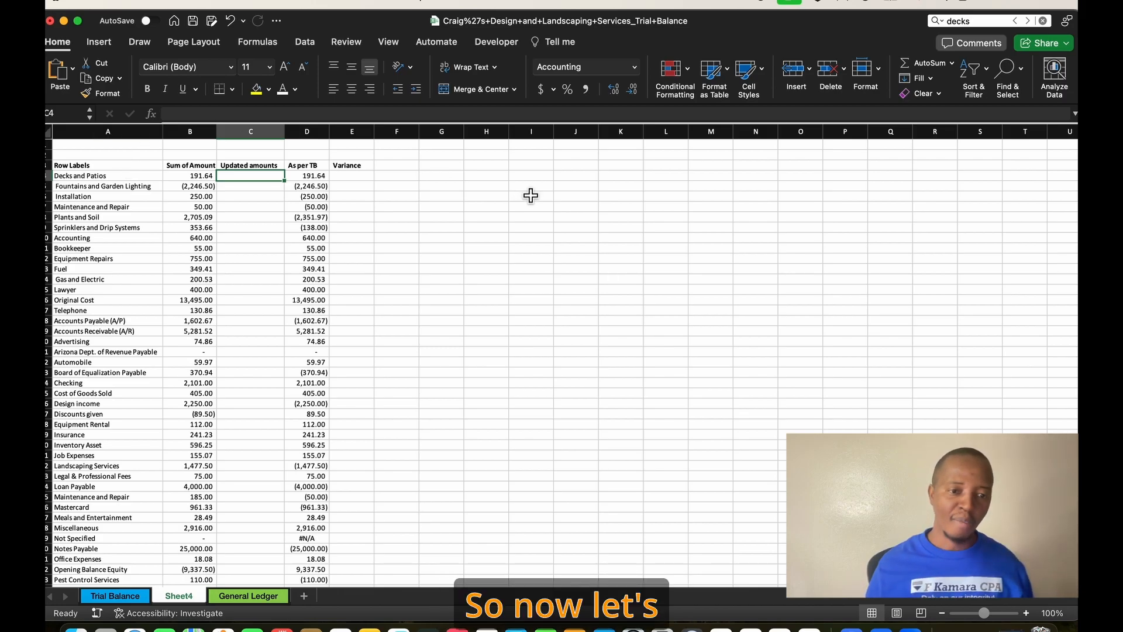
pyautogui.click(272, 229)
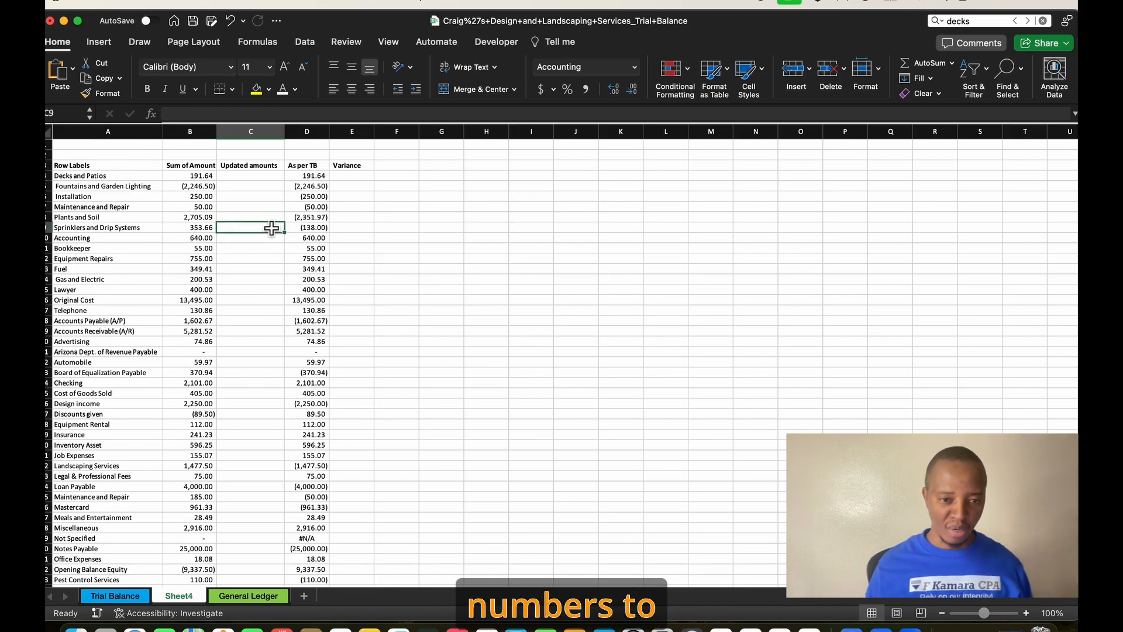
pyautogui.click(314, 197)
pyautogui.click(318, 185)
pyautogui.click(249, 175)
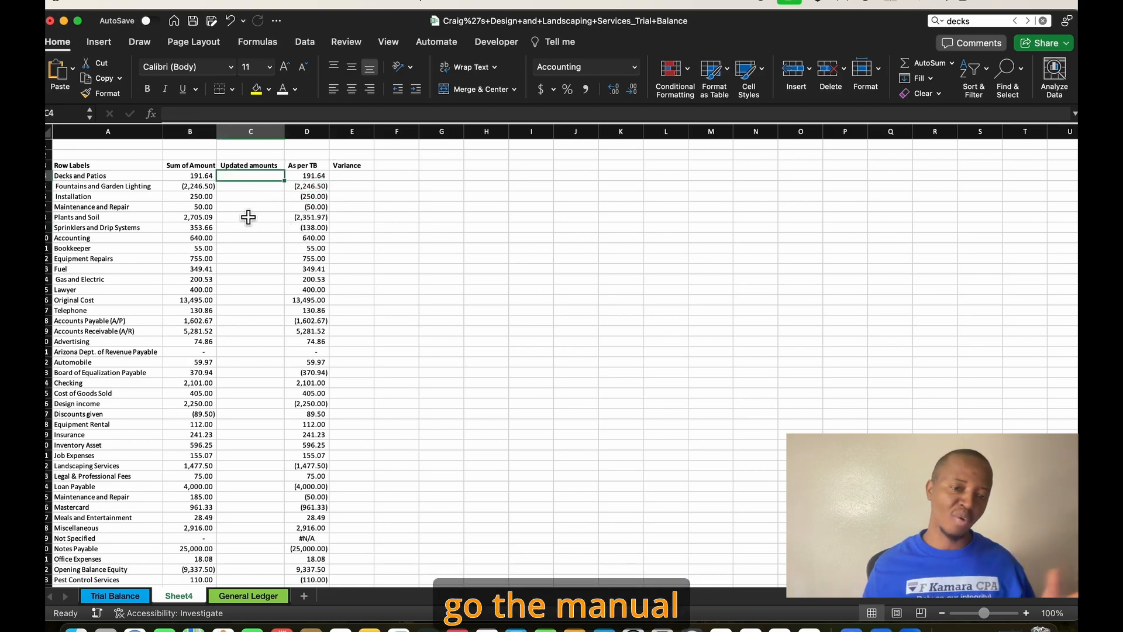
# Step: Change the Fountains and Garden Lighting amount in B5 back to the positive value 2246.5
pyautogui.click(205, 187)
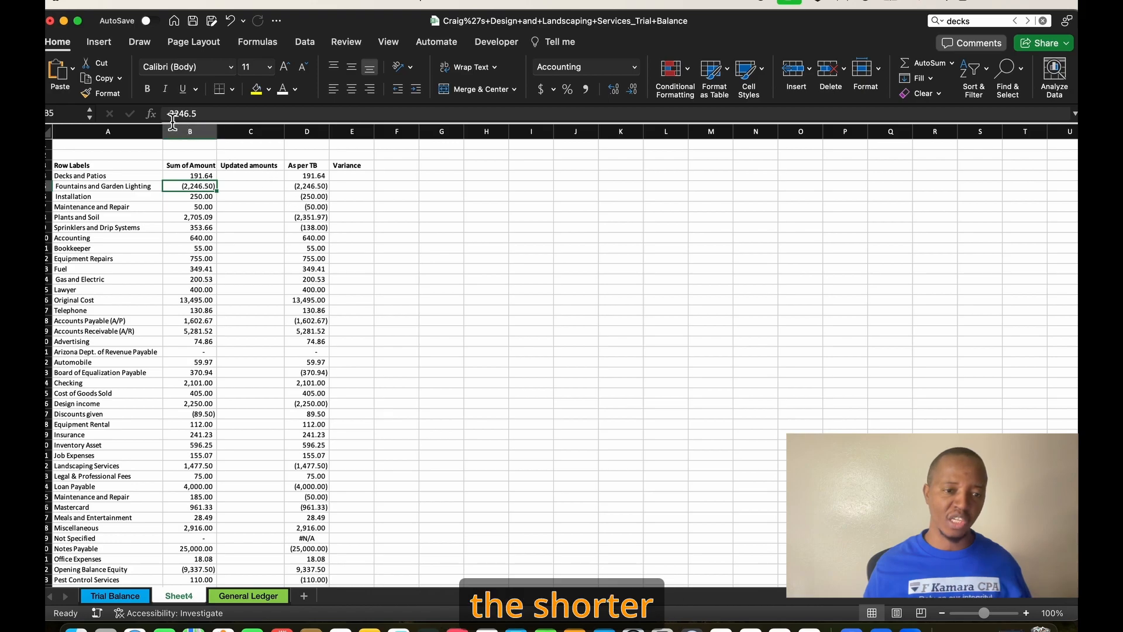
pyautogui.press('F2')
pyautogui.press('BackSpace')
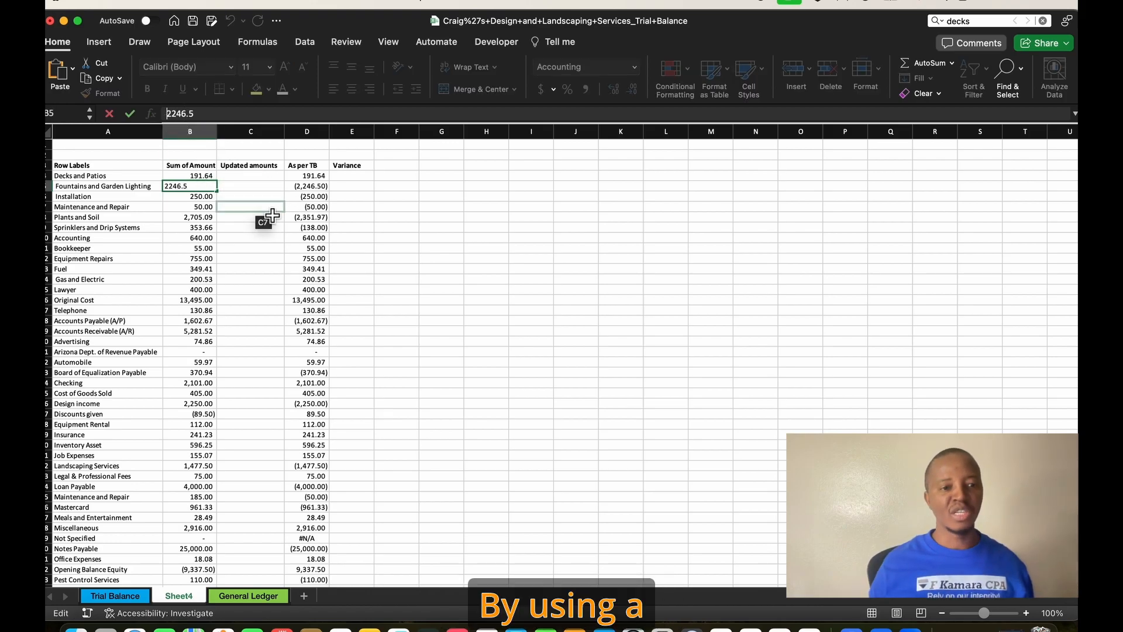
pyautogui.click(392, 250)
# Step: Enter the formula =IF(D4<1,B4*-1,B4) in C4 to give the Decks and Patios updated amount the Trial Balance sign
pyautogui.click(253, 176)
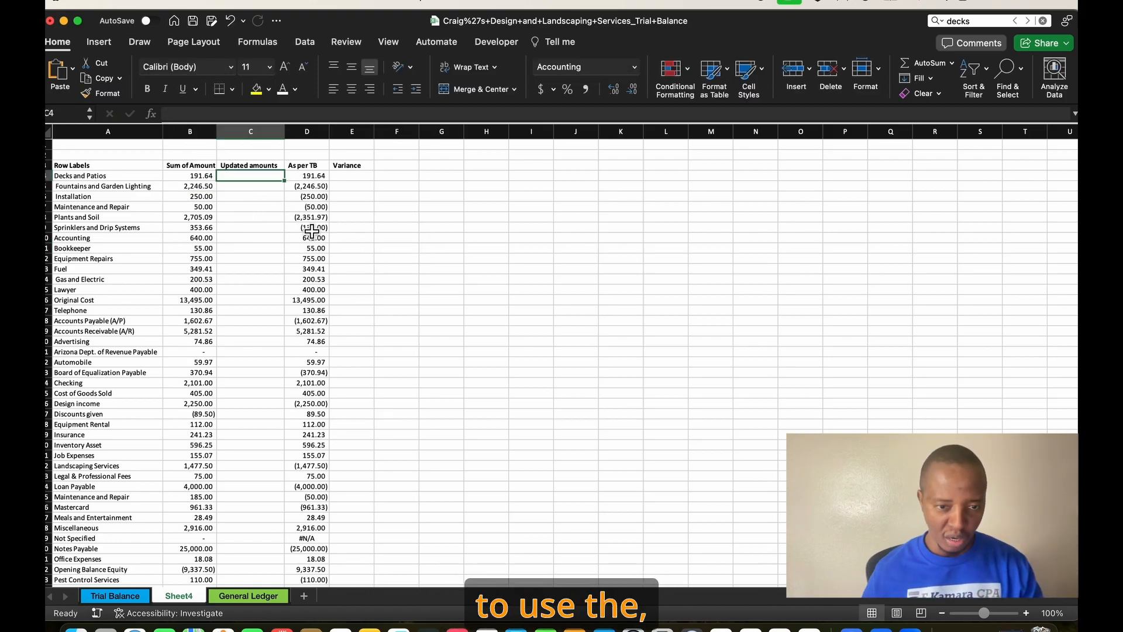
pyautogui.write('=IF(')
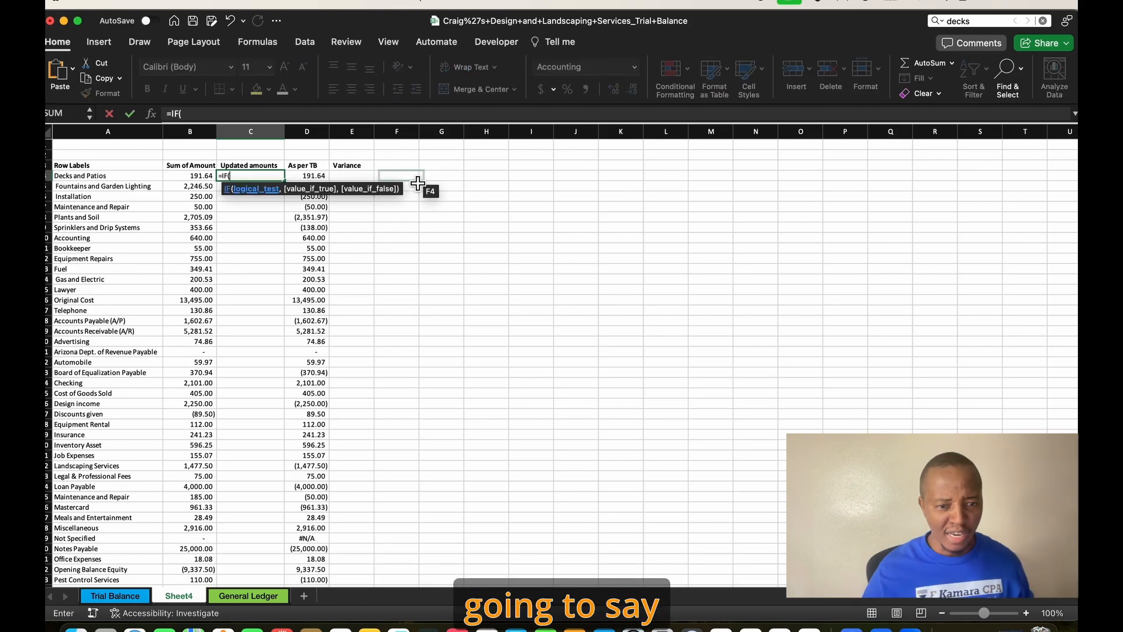
pyautogui.click(320, 178)
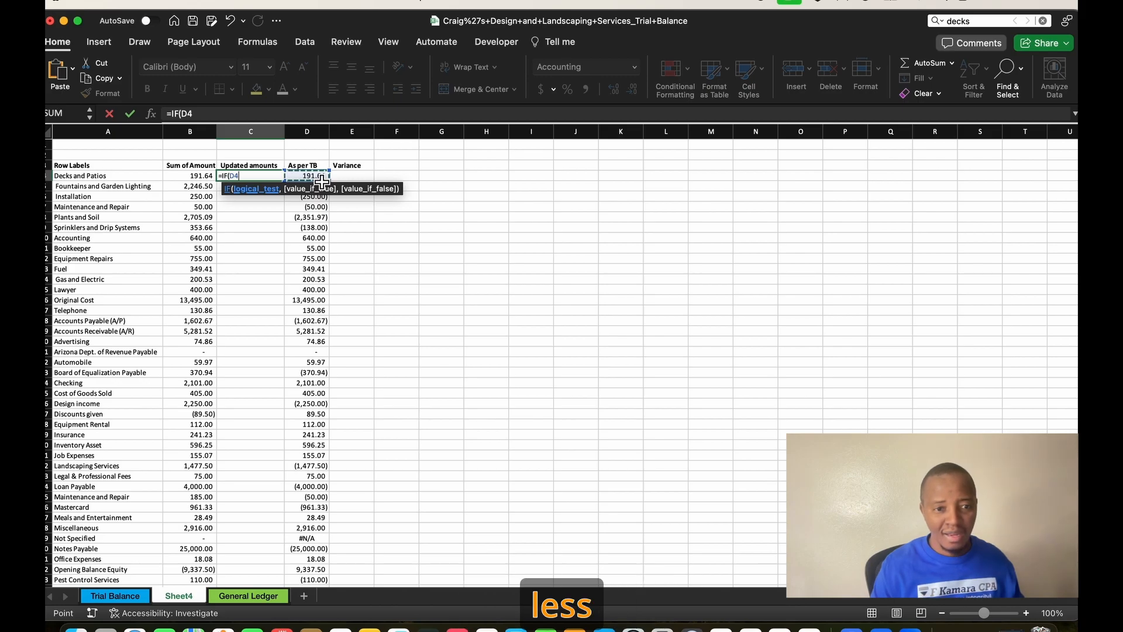
pyautogui.write('<1')
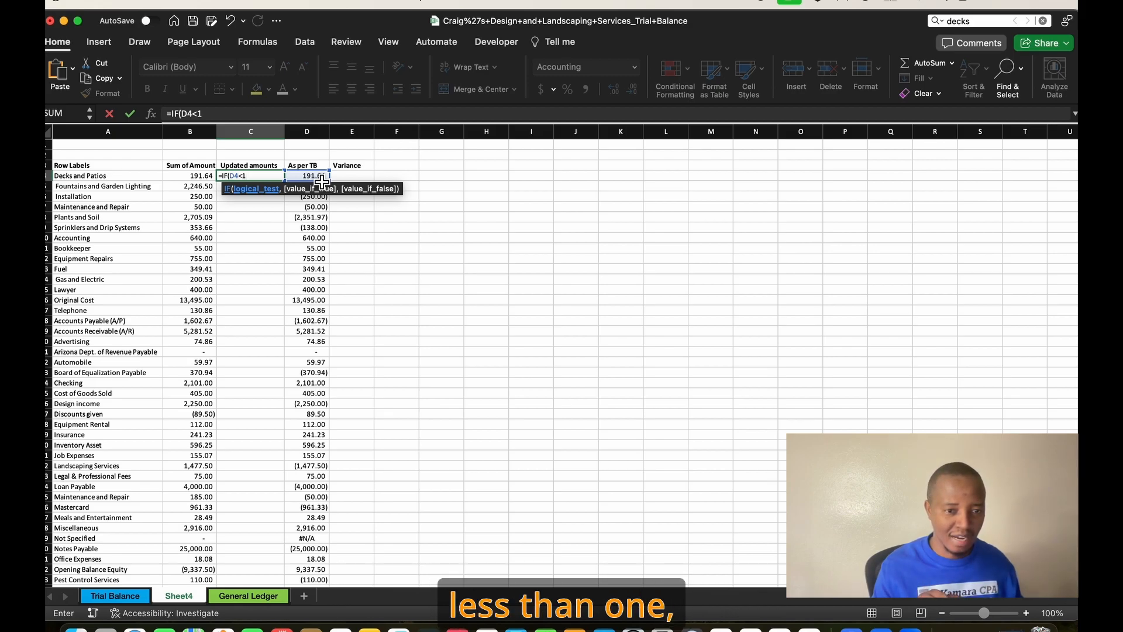
pyautogui.write(',')
pyautogui.press('Left')
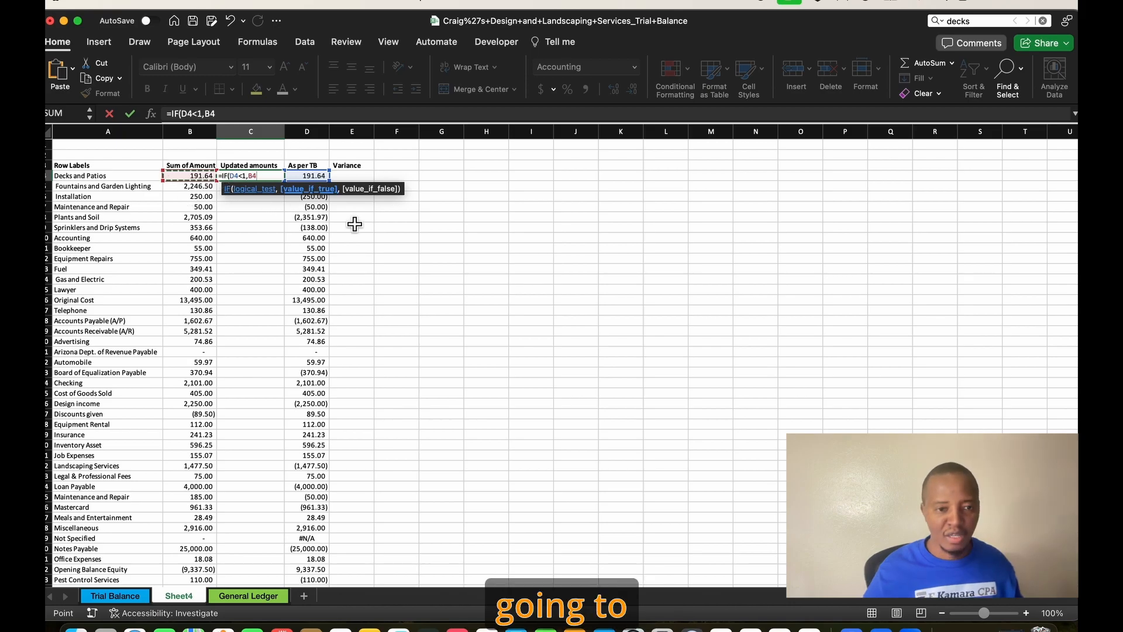
pyautogui.write('*-1,')
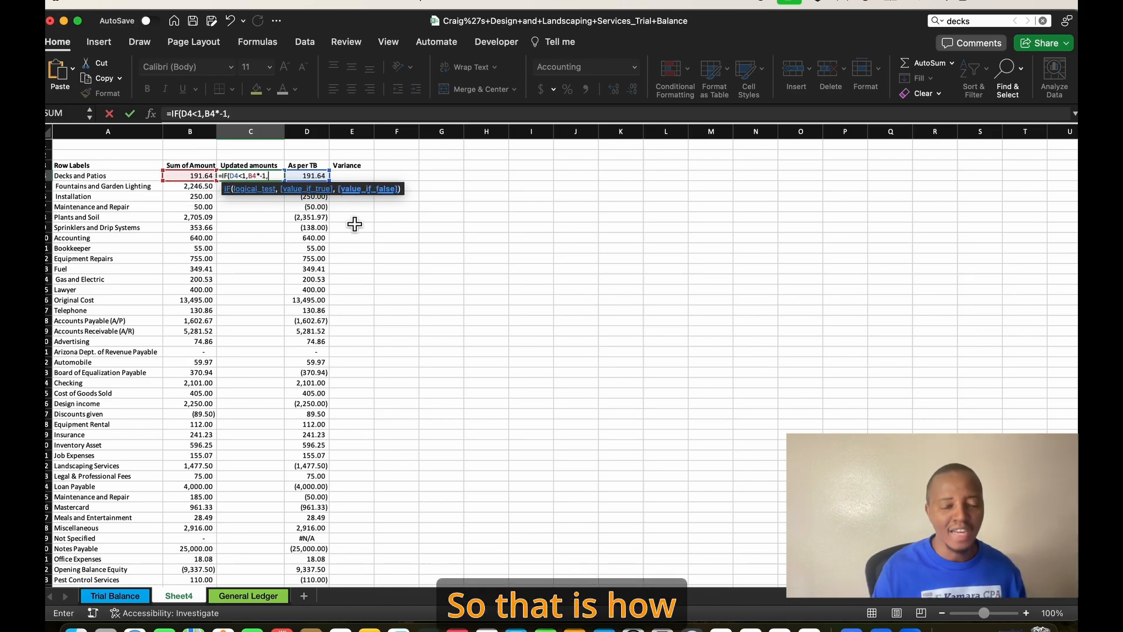
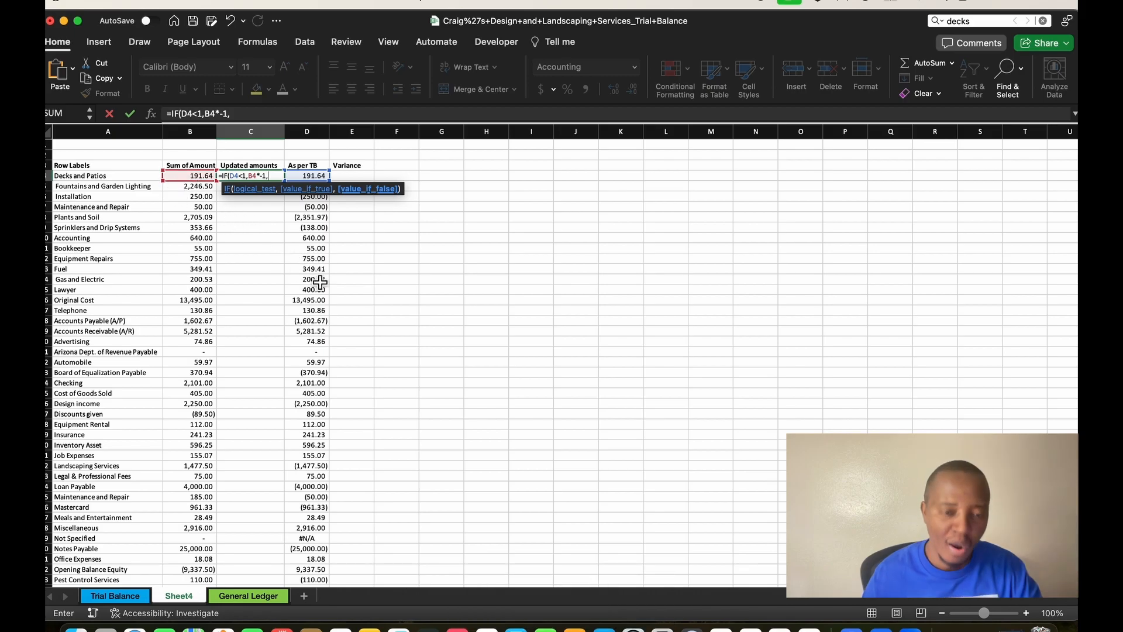
pyautogui.click(199, 178)
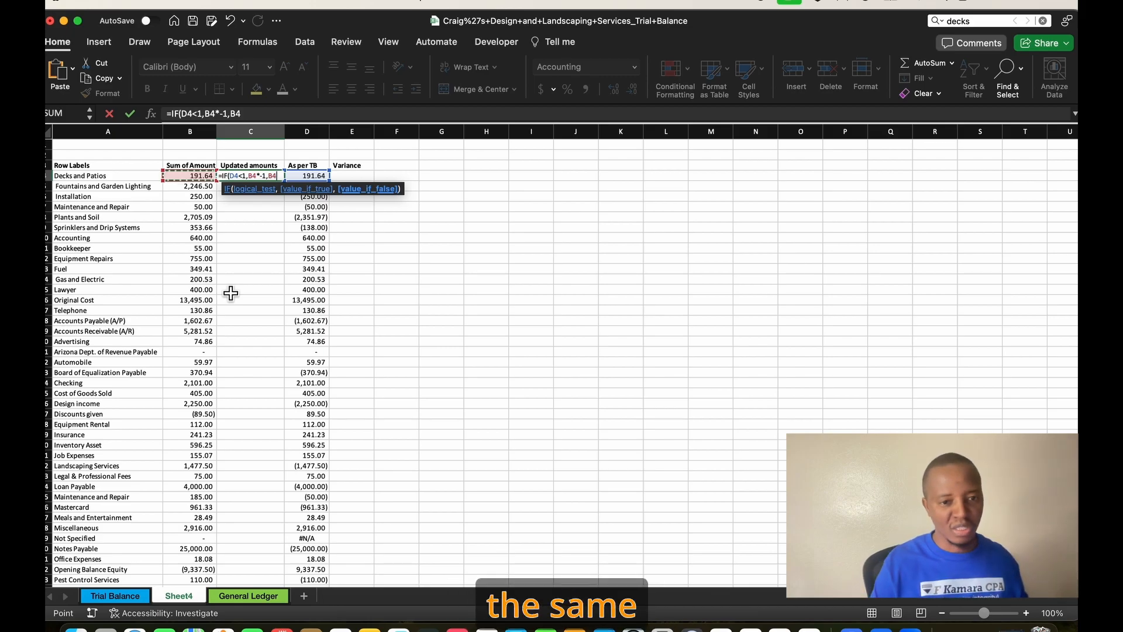
pyautogui.write(')')
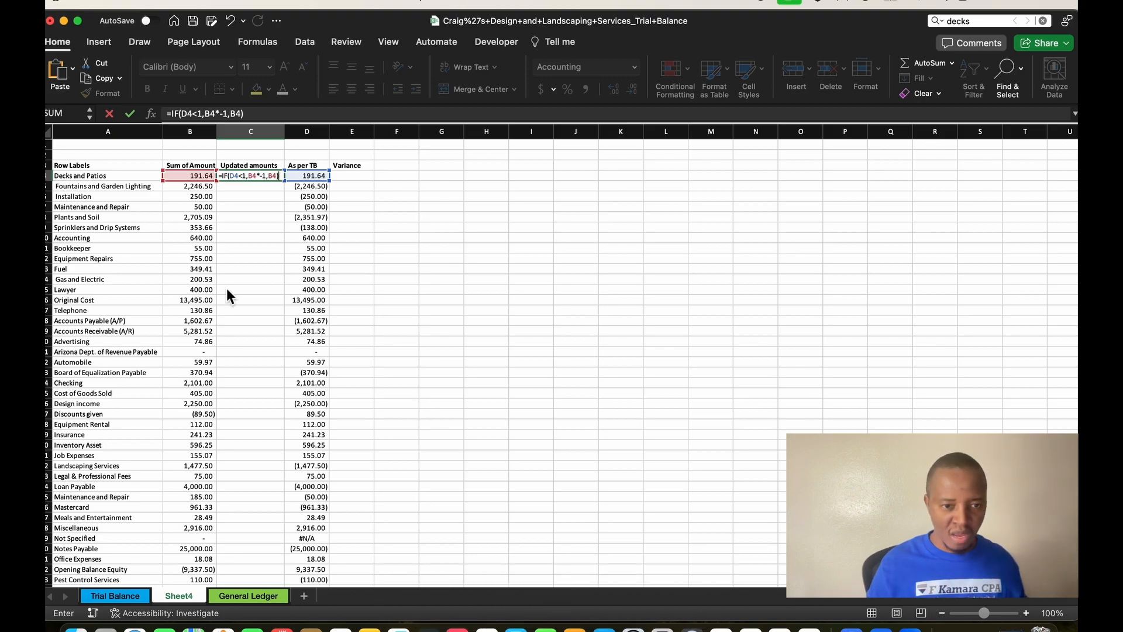
pyautogui.press('Return')
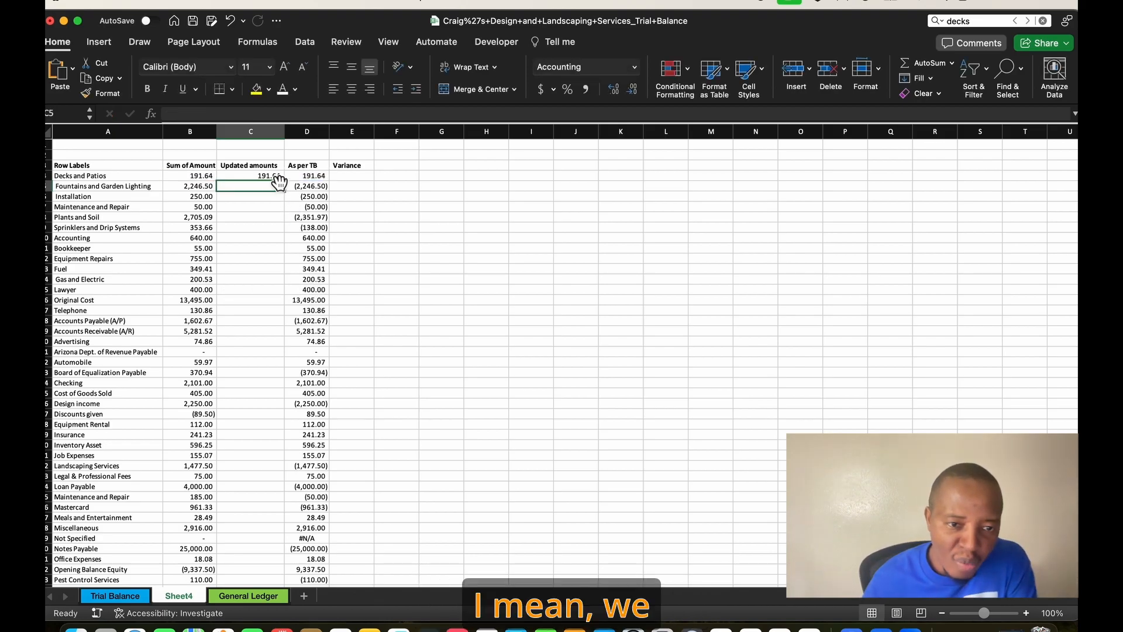
# Step: Fill the C4 formula down the Updated amounts column, apply comma style, and check the signs against As per TB
pyautogui.click(278, 178)
pyautogui.doubleClick(285, 181)
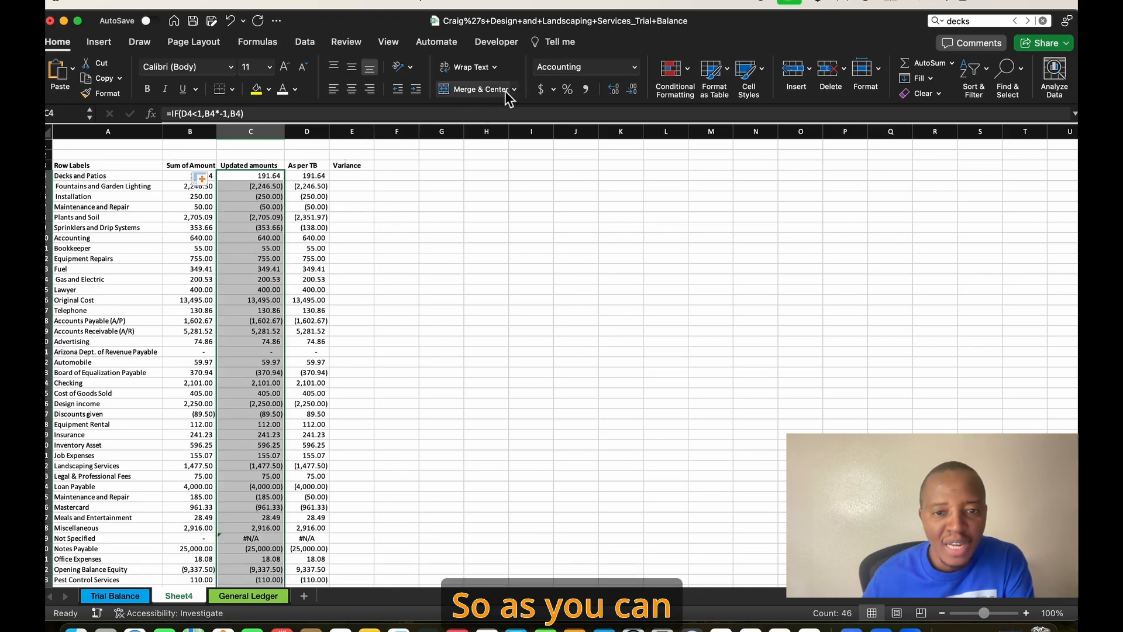
pyautogui.click(584, 89)
pyautogui.click(390, 290)
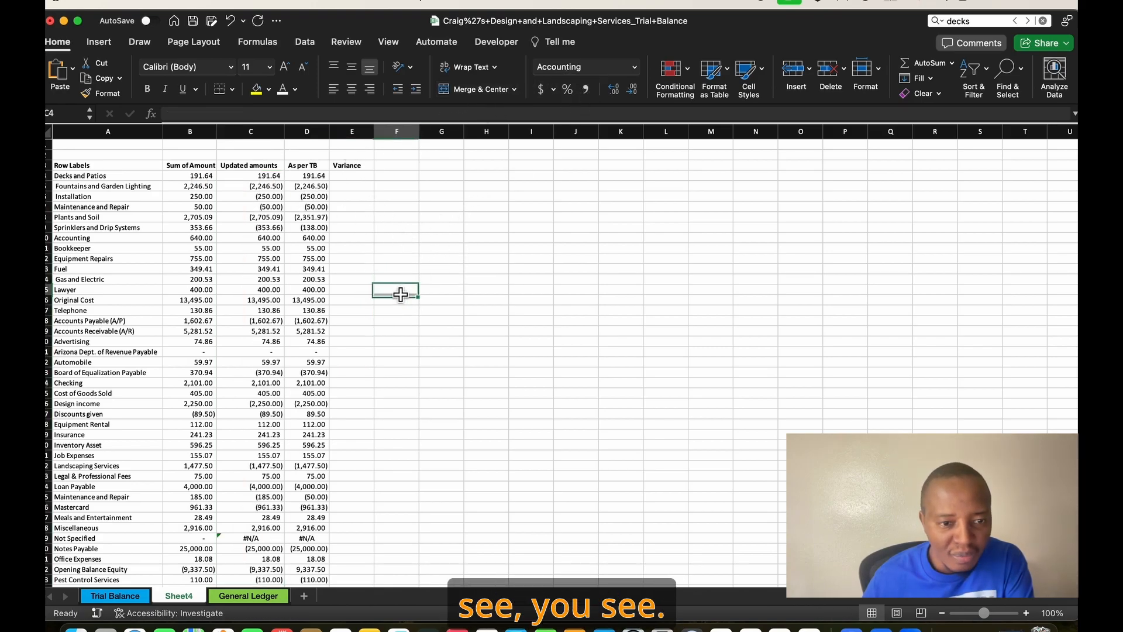
pyautogui.click(267, 189)
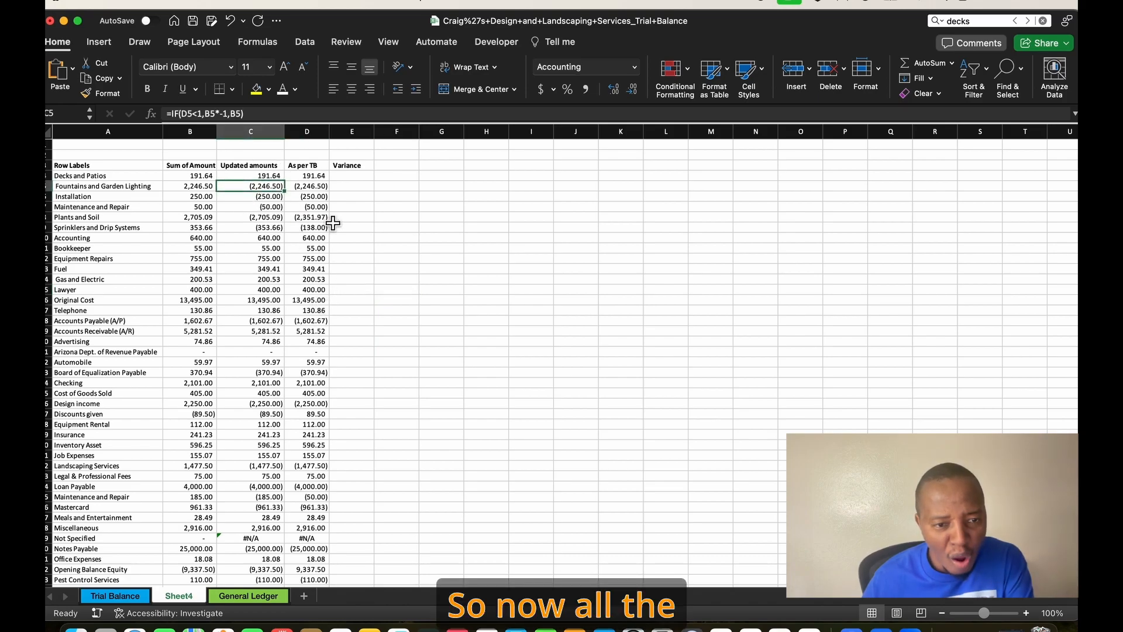
pyautogui.click(272, 207)
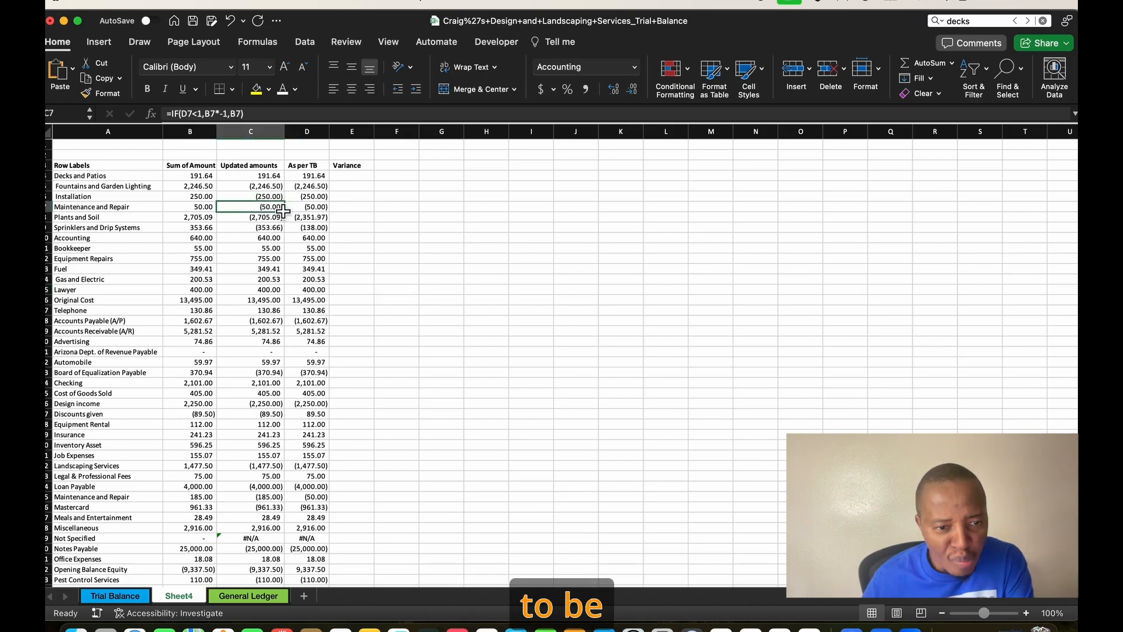
pyautogui.click(276, 199)
pyautogui.scroll(-1, 267, 260)
pyautogui.scroll(1, 287, 239)
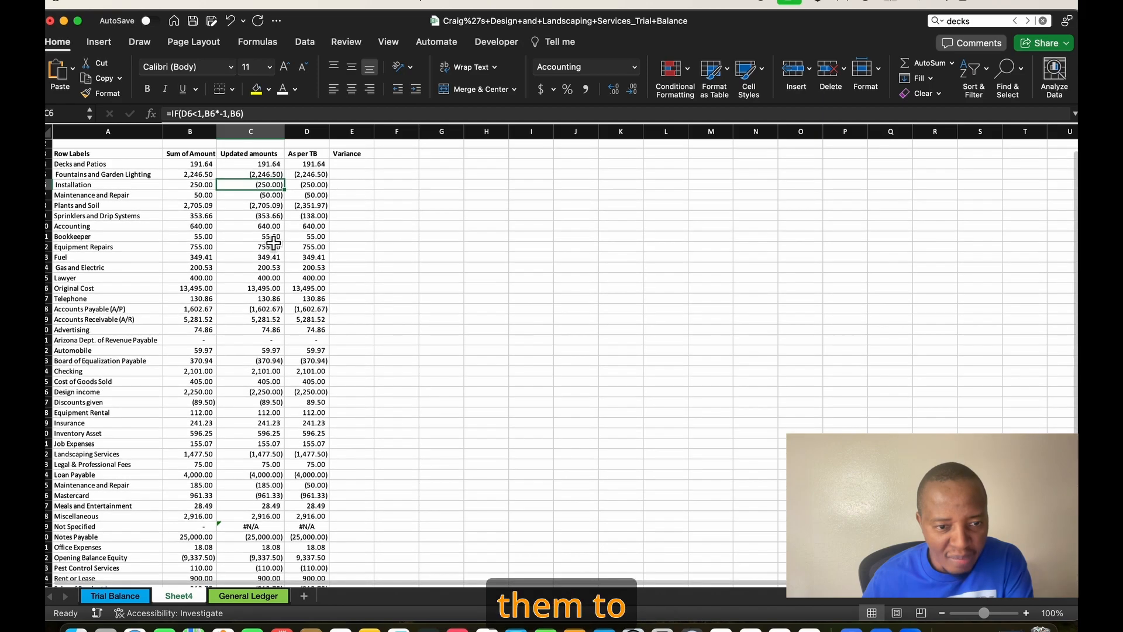
# Step: Replace the formulas in the Updated amounts column with their values by copying column C and pasting values in place
pyautogui.click(268, 136)
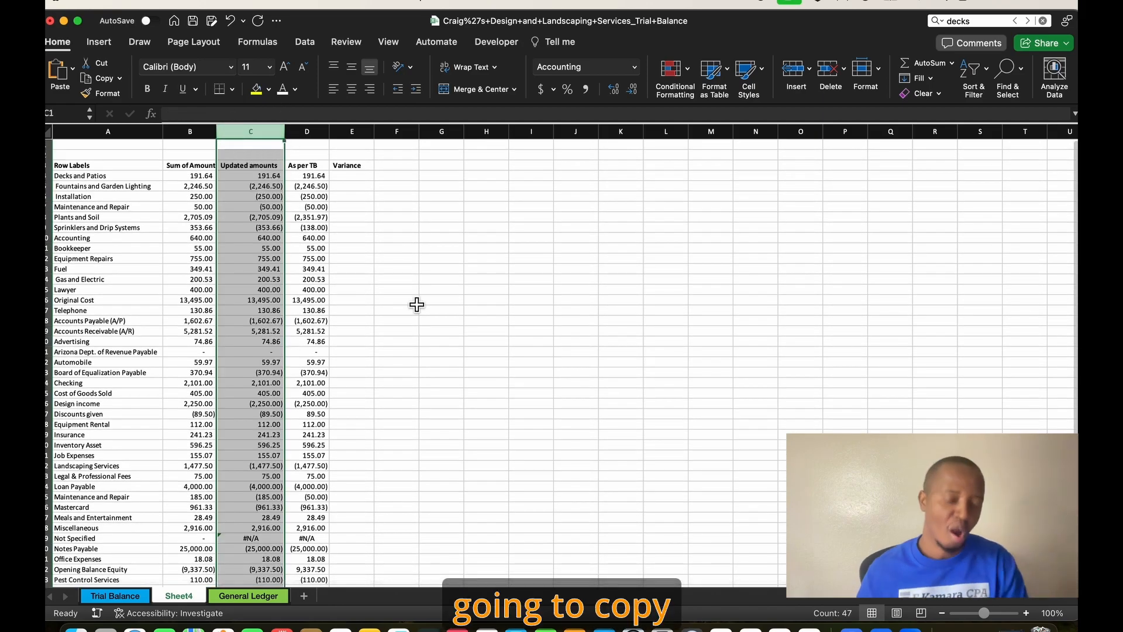
pyautogui.press('super+c')
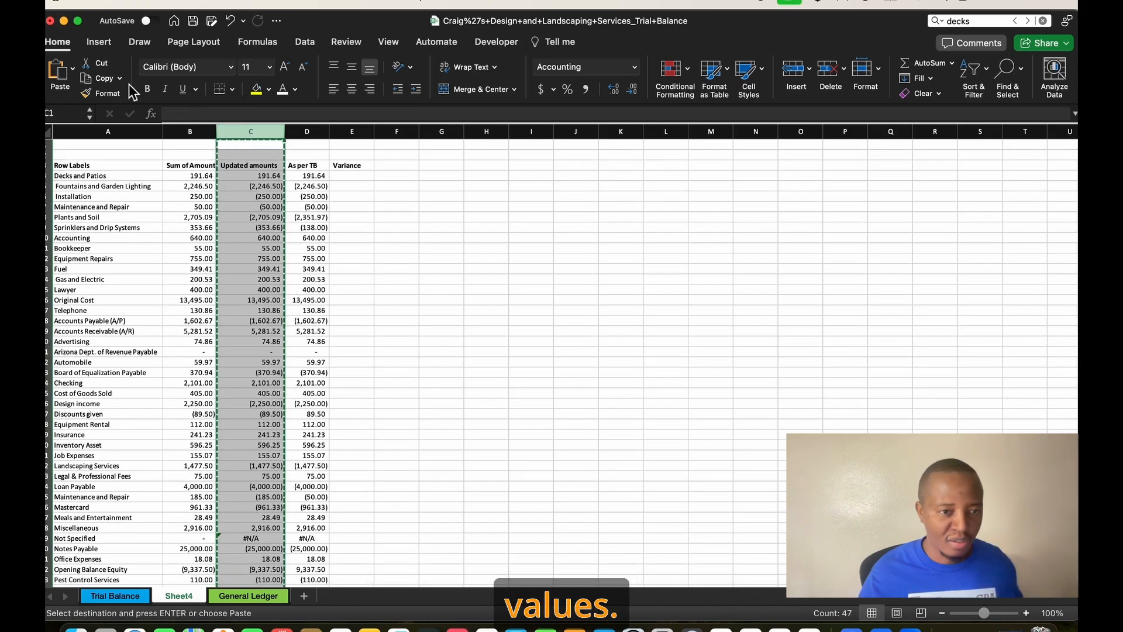
pyautogui.click(72, 69)
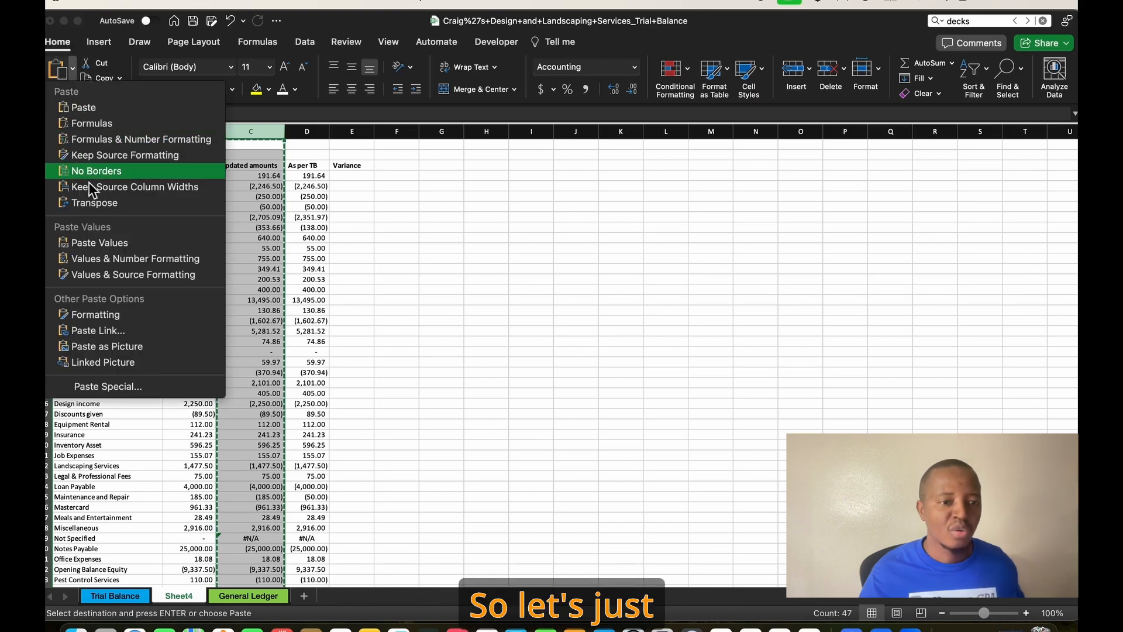
pyautogui.click(120, 242)
pyautogui.click(323, 238)
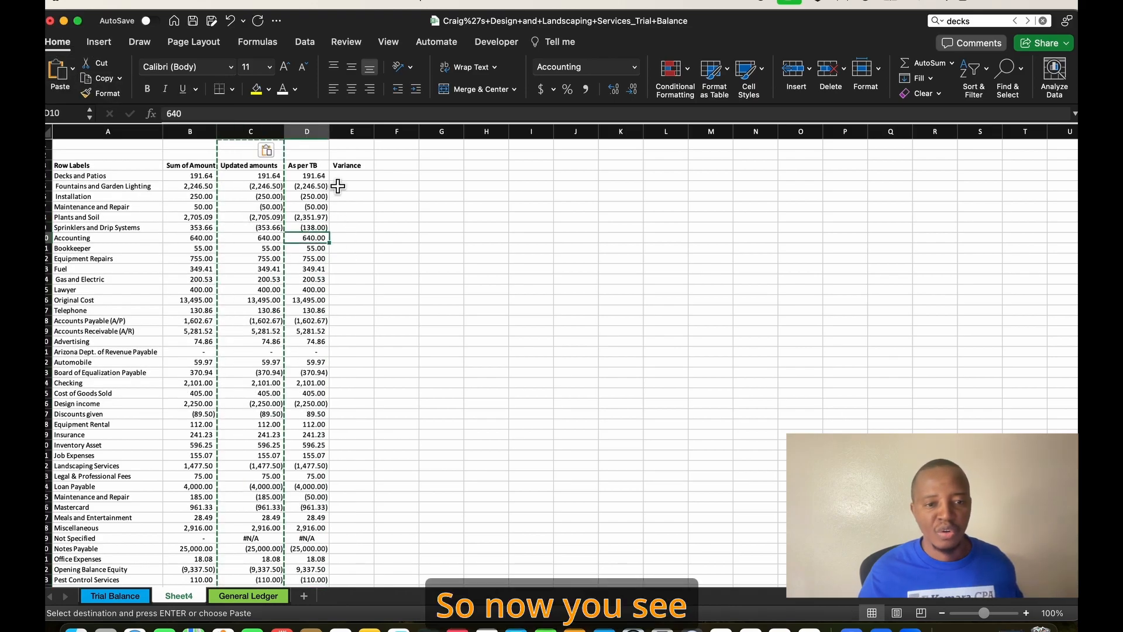
# Step: Clear the #N/A errors from the Not Specified row in C39 and D39
pyautogui.click(349, 177)
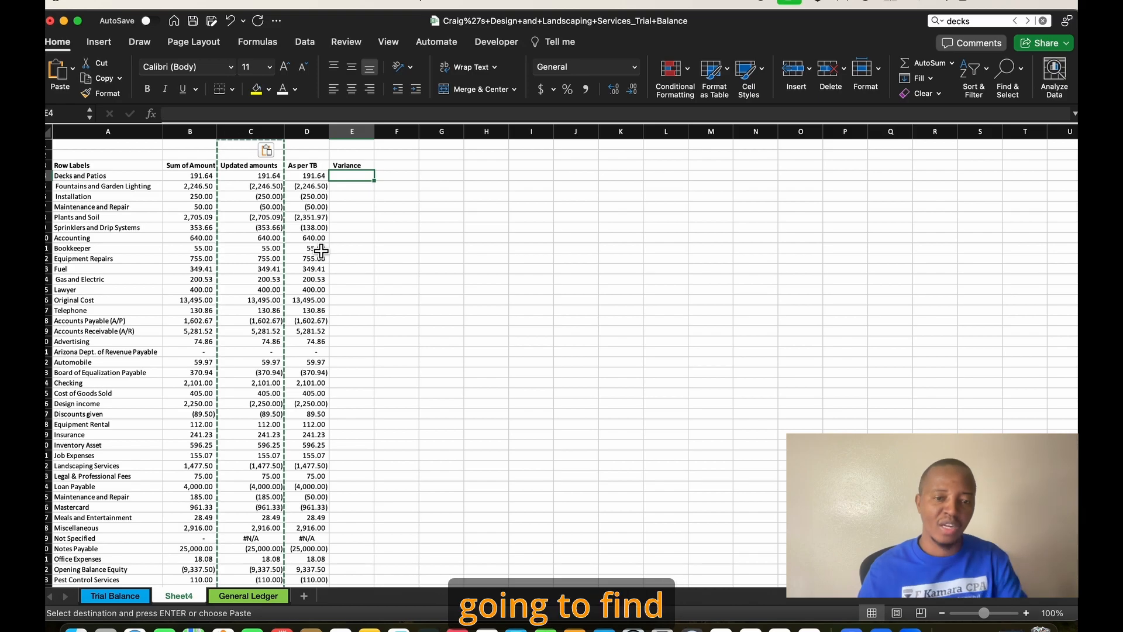
pyautogui.scroll(-5, 388, 363)
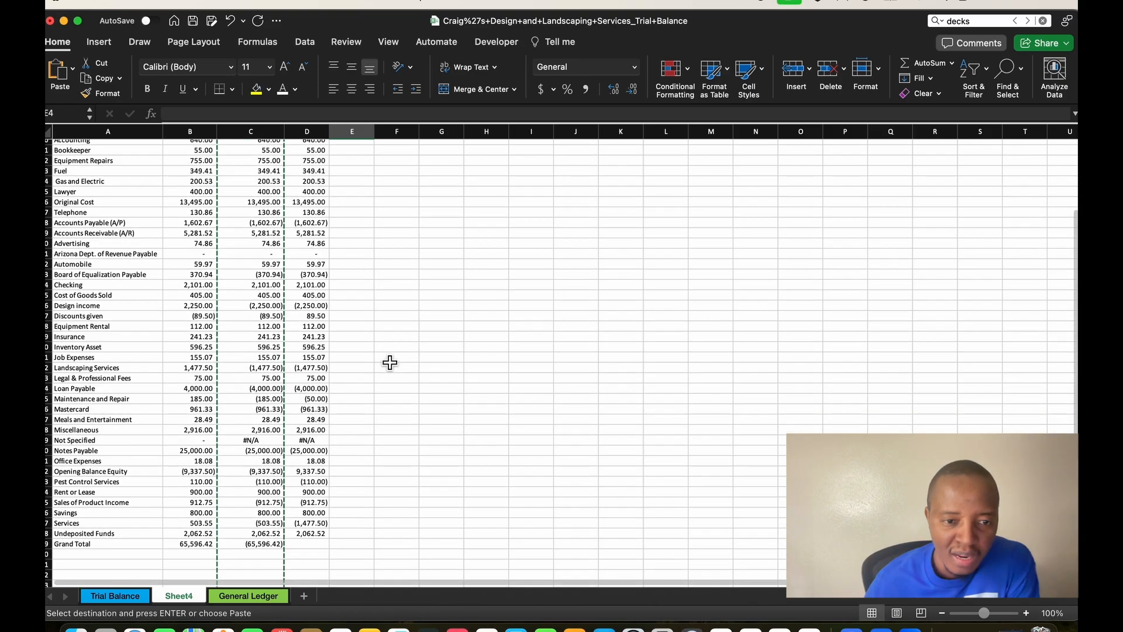
pyautogui.scroll(5, 389, 363)
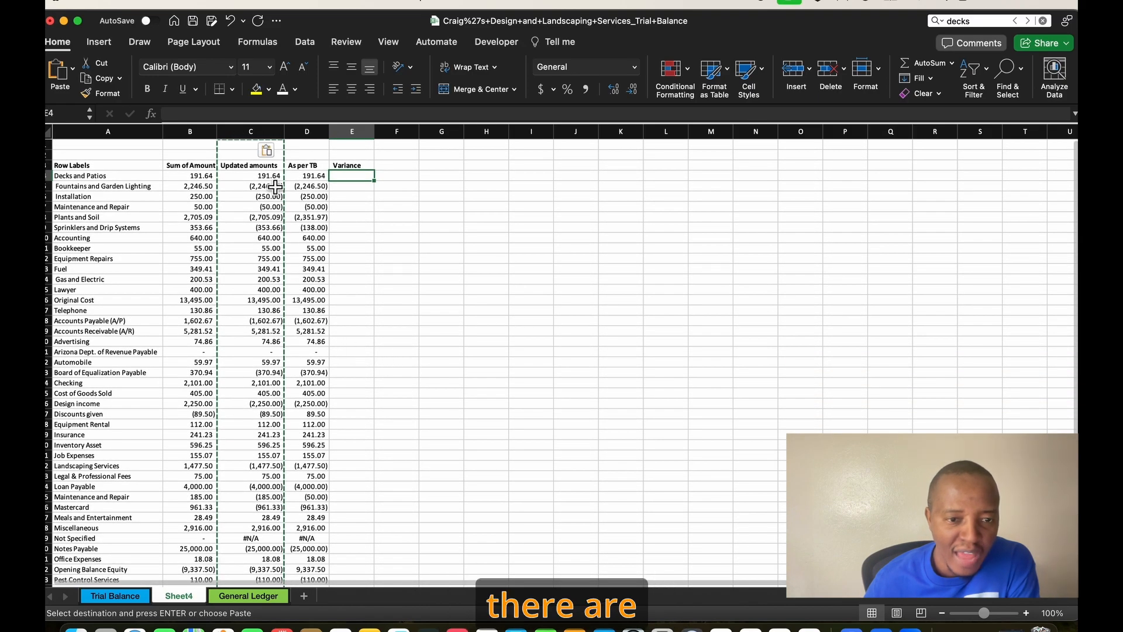
pyautogui.moveTo(258, 186); pyautogui.dragTo(265, 386)
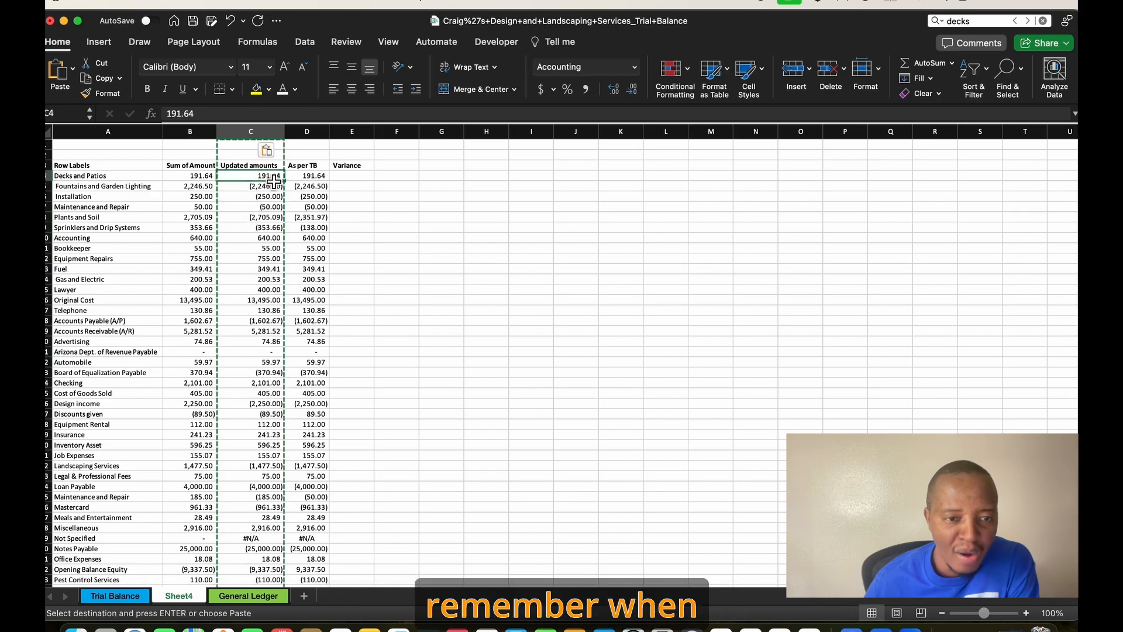
pyautogui.moveTo(264, 176); pyautogui.dragTo(266, 543)
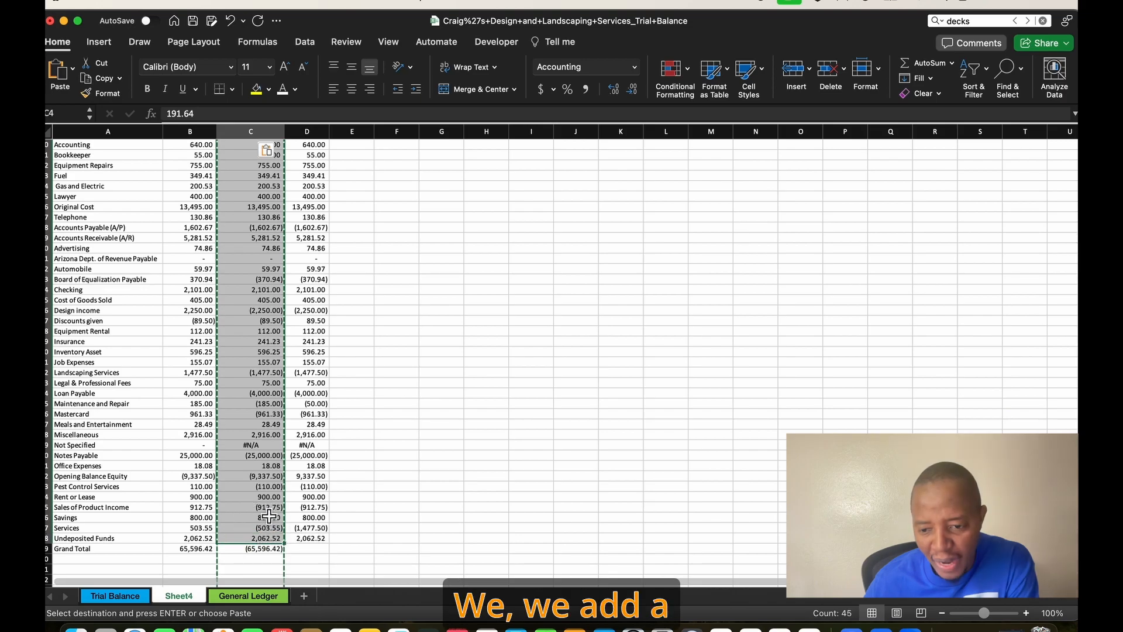
pyautogui.click(396, 498)
pyautogui.click(274, 446)
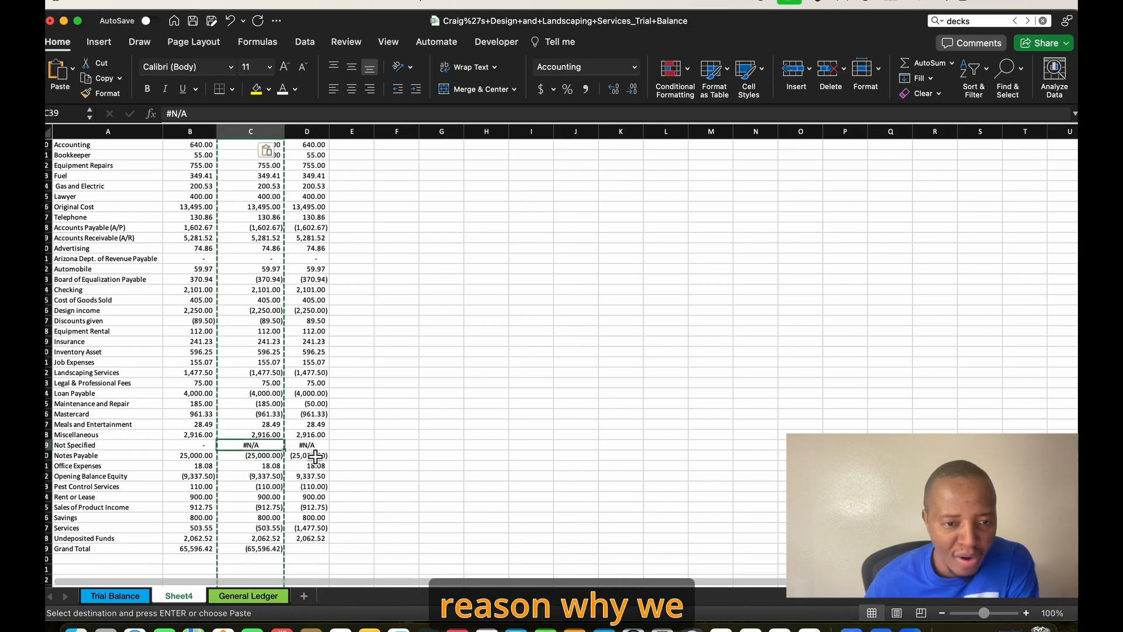
pyautogui.press('Delete')
pyautogui.scroll(10, 303, 437)
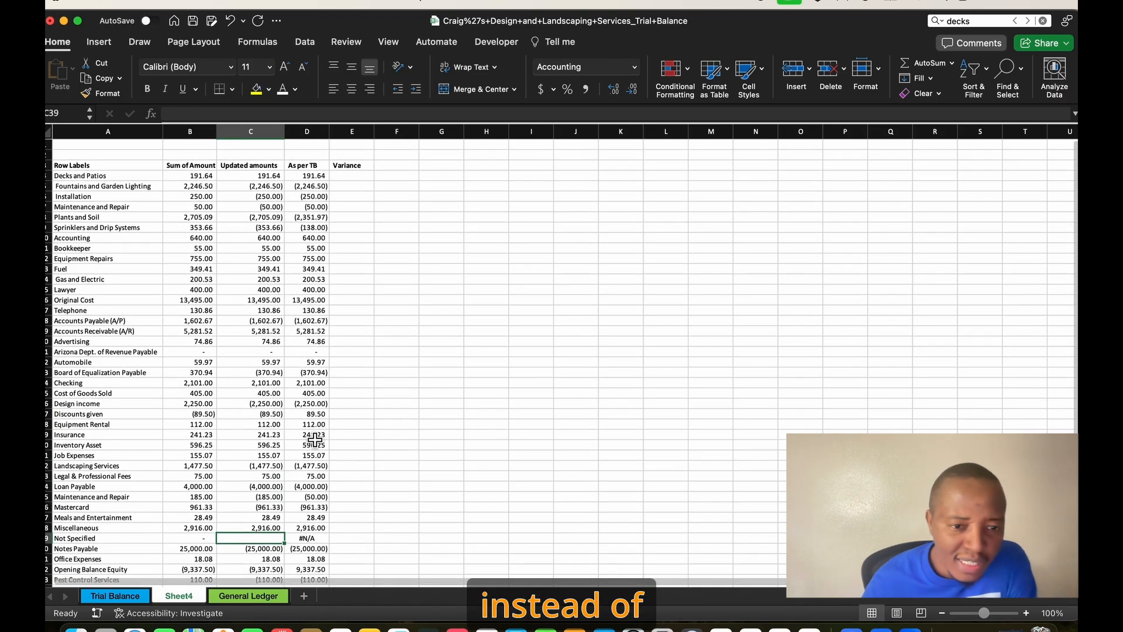
pyautogui.scroll(-9, 308, 469)
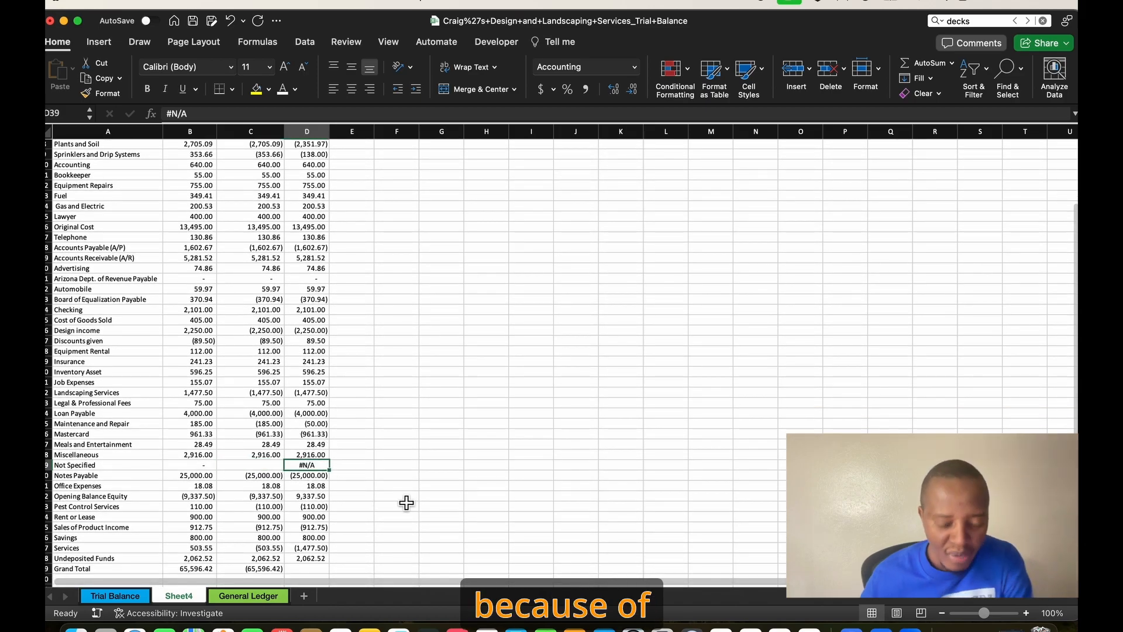
pyautogui.press('Delete')
pyautogui.click(352, 403)
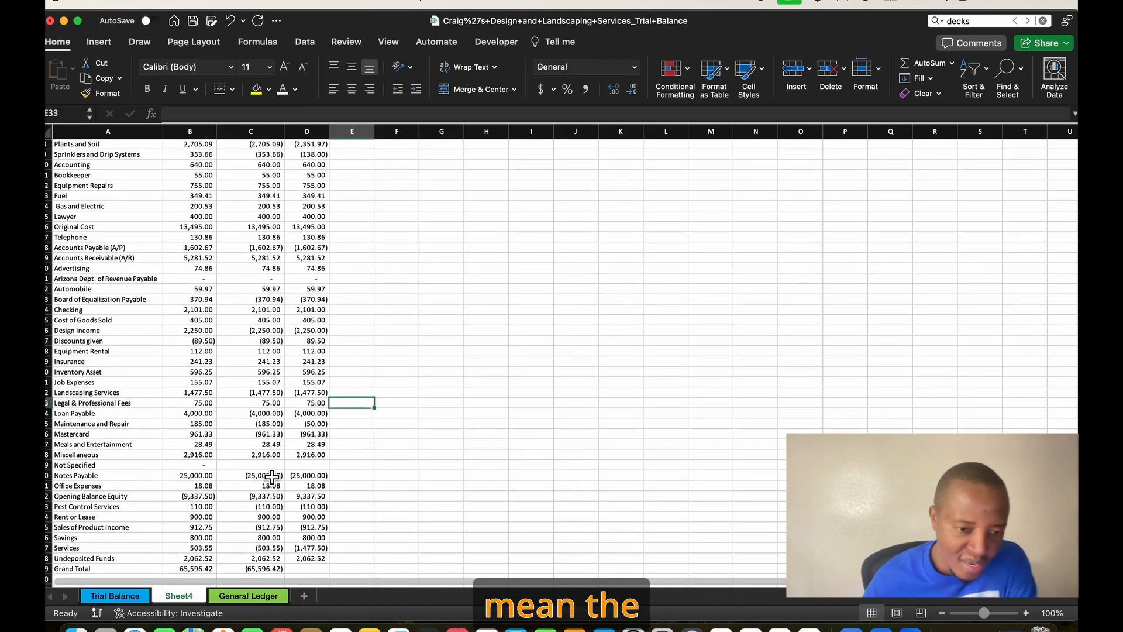
# Step: Enter =SUM(C40:C48) in C49 as the Grand Total of the Updated amounts column
pyautogui.scroll(7, 272, 477)
pyautogui.moveTo(269, 175); pyautogui.dragTo(262, 557)
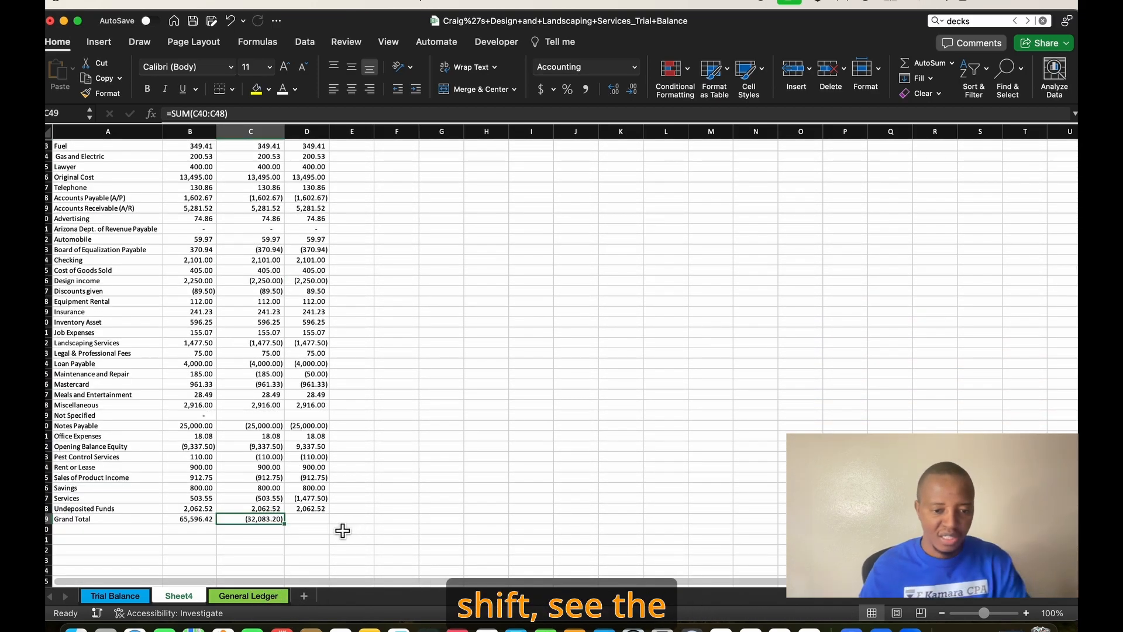
pyautogui.click(390, 450)
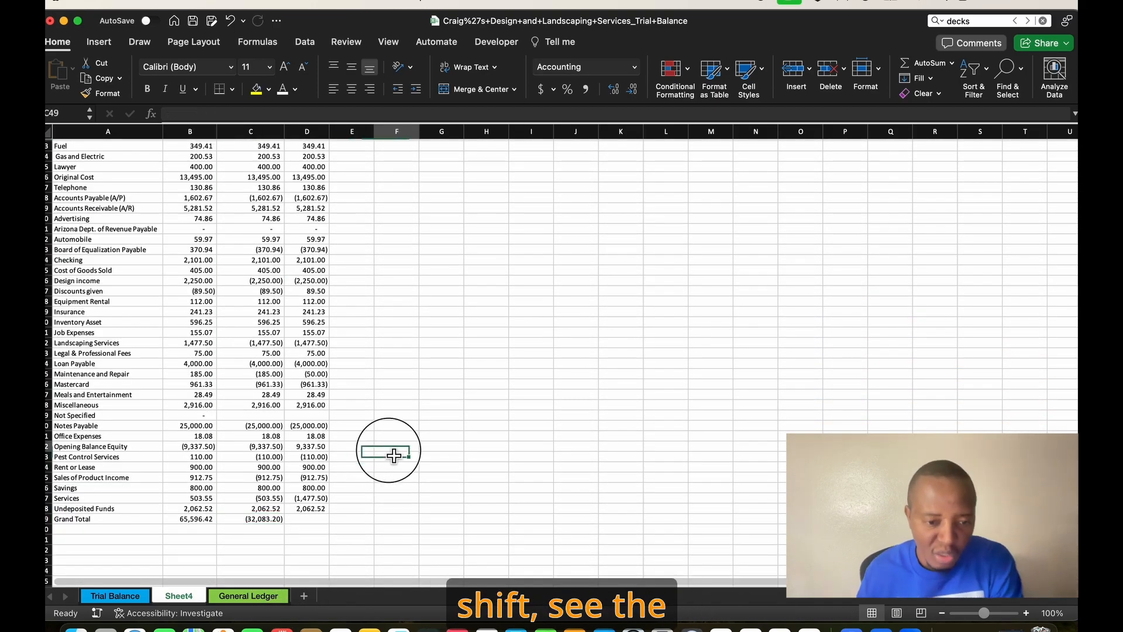
pyautogui.doubleClick(262, 519)
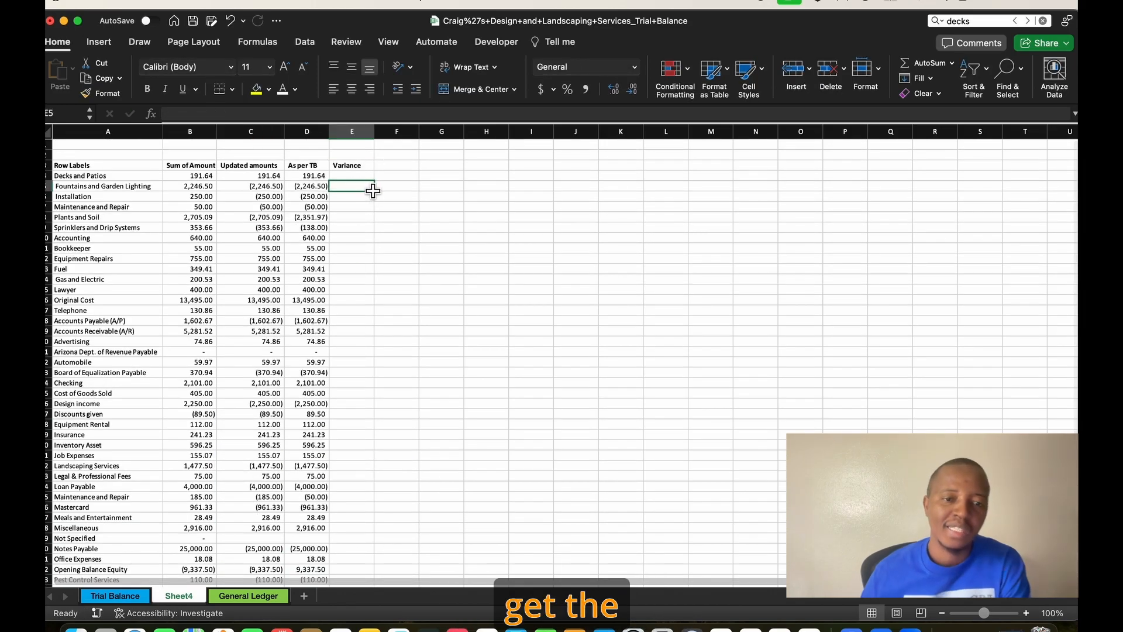
# Step: Enter =D4-C4 in E4 and fill the formula down the Variance column
pyautogui.click(358, 175)
pyautogui.write('=')
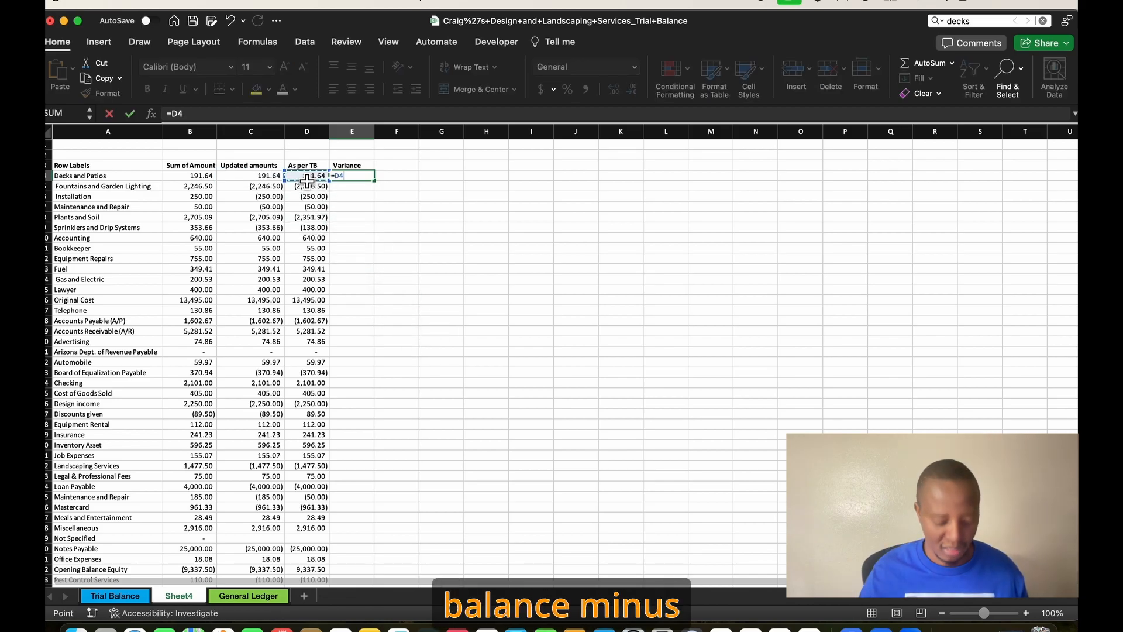
pyautogui.write('-')
pyautogui.click(280, 178)
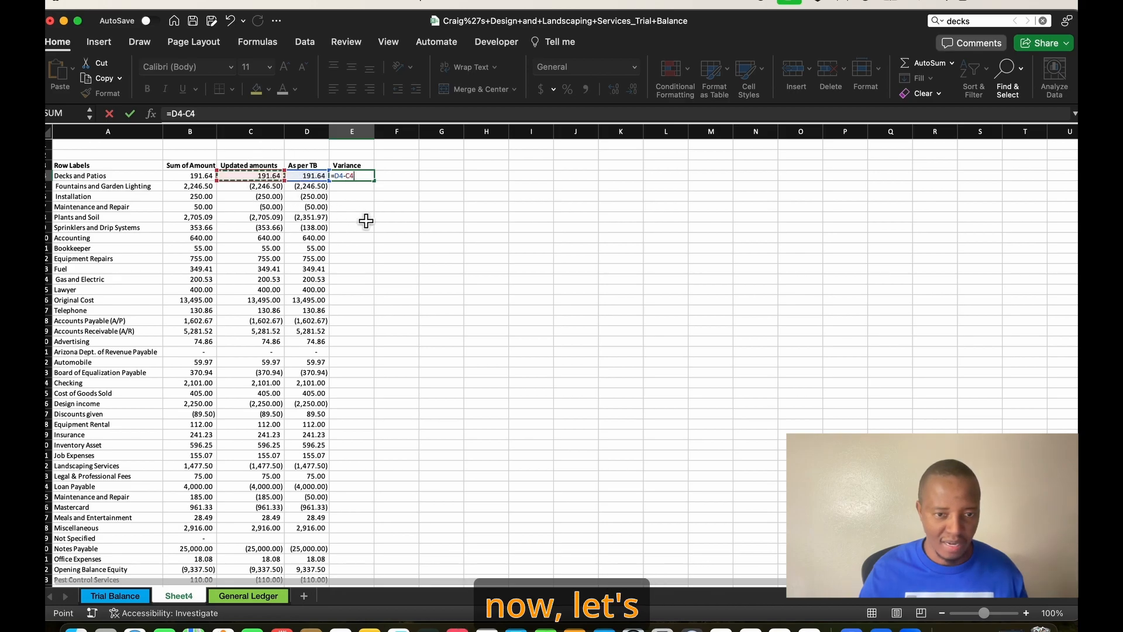
pyautogui.press('Return')
pyautogui.click(424, 188)
pyautogui.click(359, 177)
pyautogui.doubleClick(380, 188)
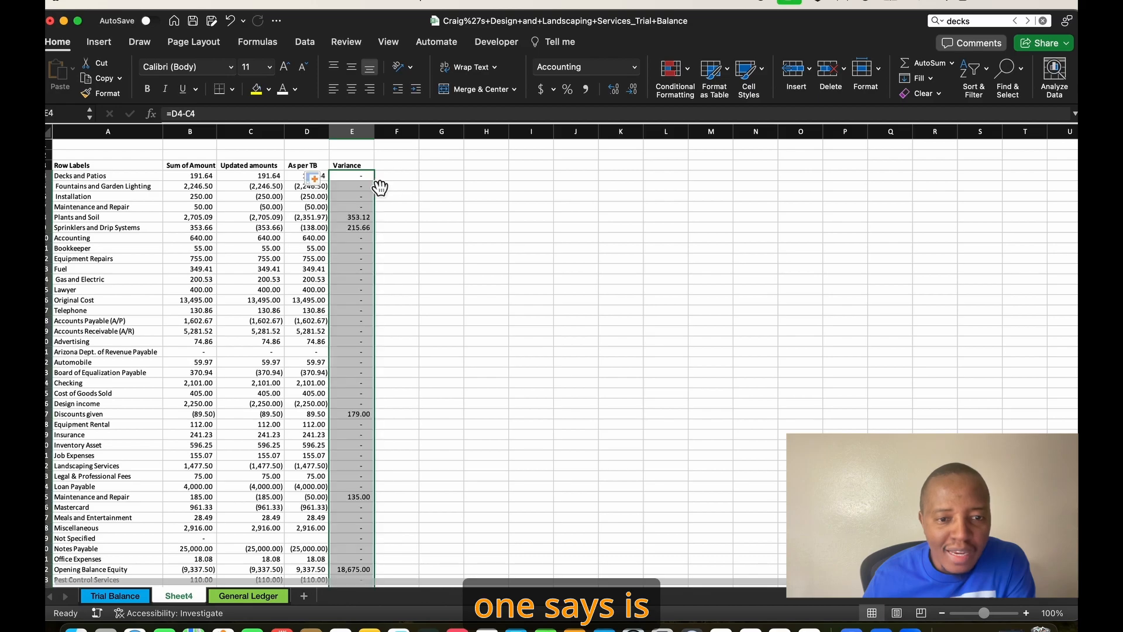
# Step: Check the Opening Balance Equity variance and change its updated amount in C42 to positive 9337.5
pyautogui.scroll(-7, 497, 287)
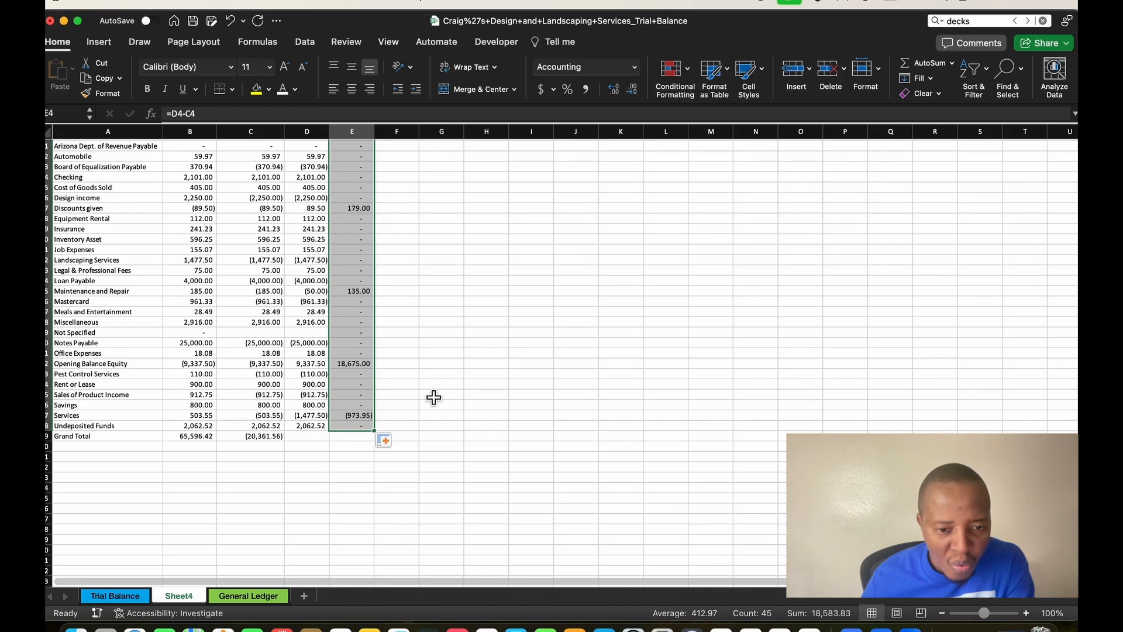
pyautogui.click(441, 384)
pyautogui.click(355, 376)
pyautogui.click(368, 366)
pyautogui.click(307, 366)
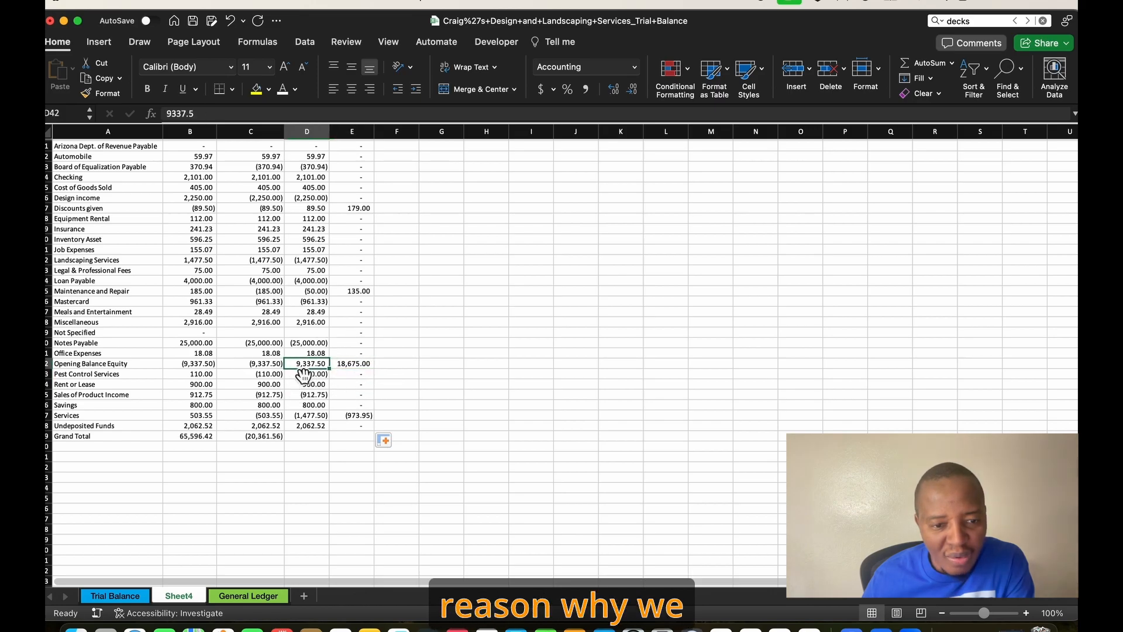
pyautogui.click(261, 369)
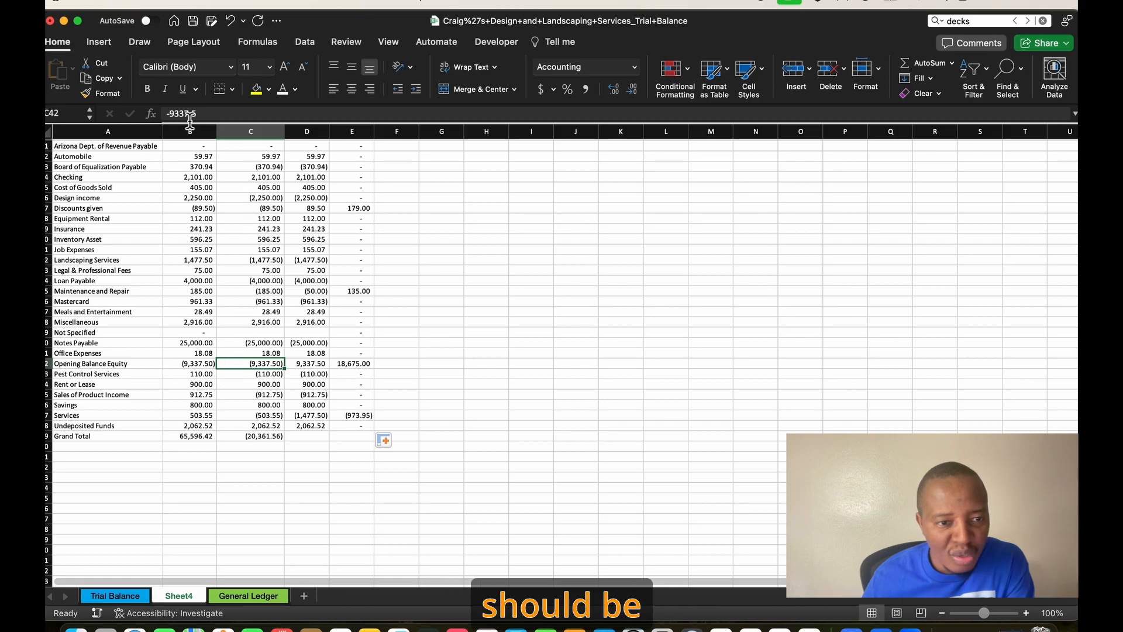
pyautogui.click(171, 111)
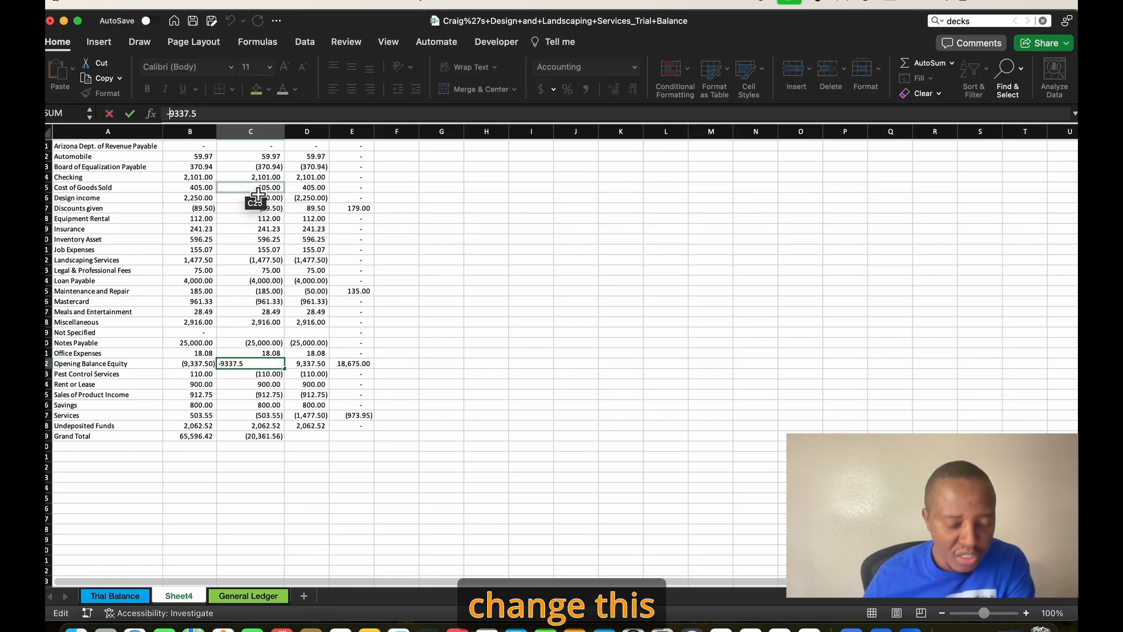
pyautogui.press('Delete')
# Step: Change the Discounts given updated amount in C27 to positive 89.5
pyautogui.scroll(7, 258, 195)
pyautogui.click(275, 415)
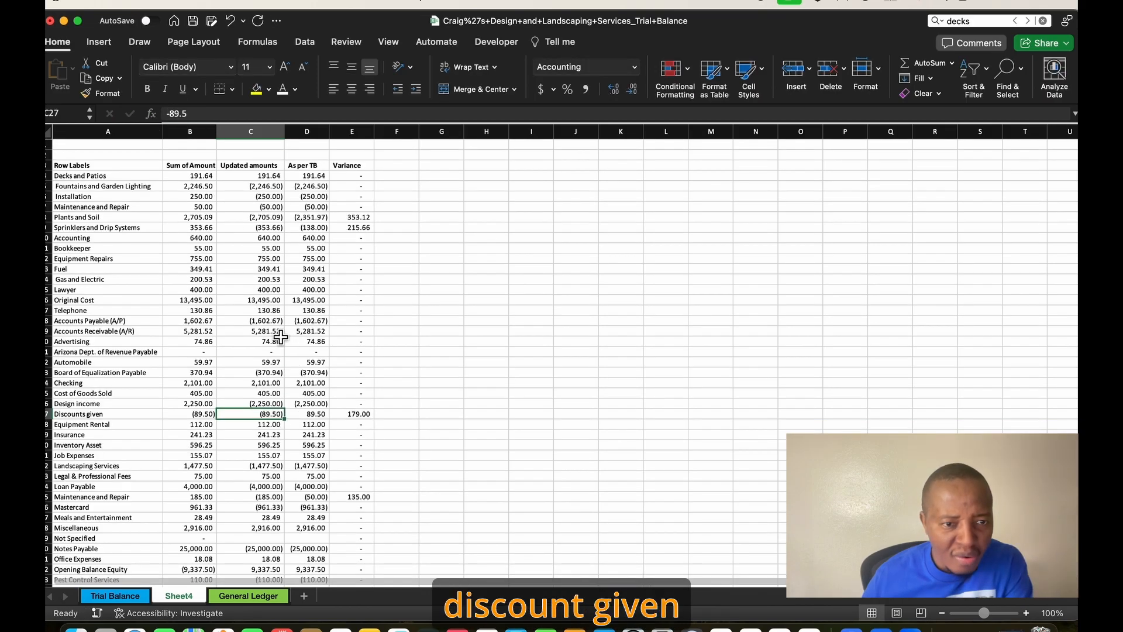
pyautogui.press('F2')
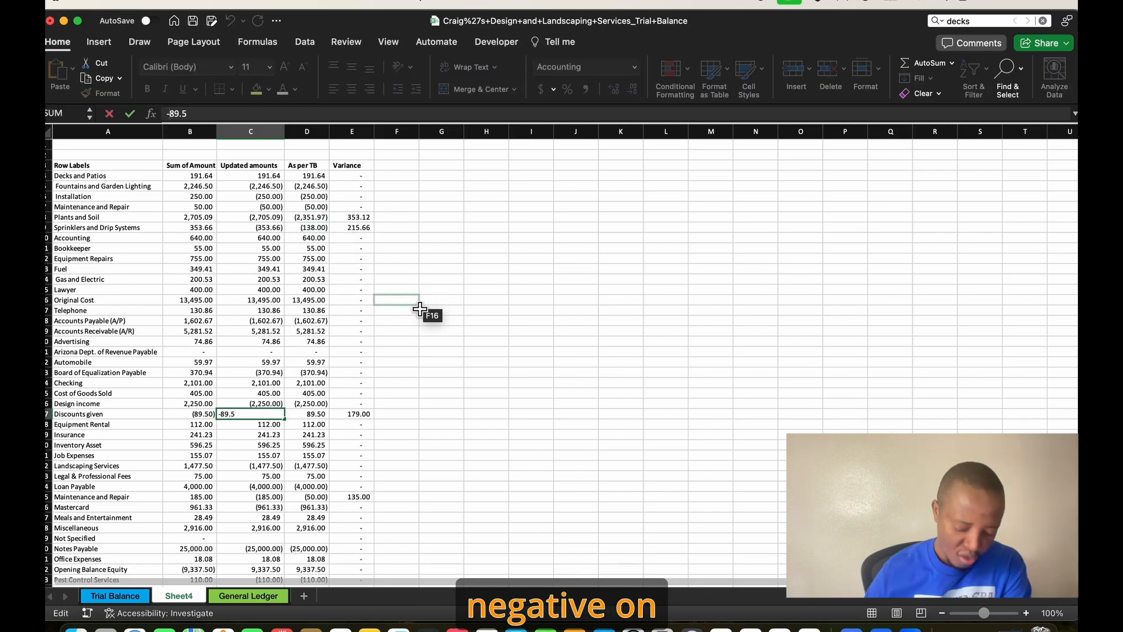
pyautogui.press('BackSpace')
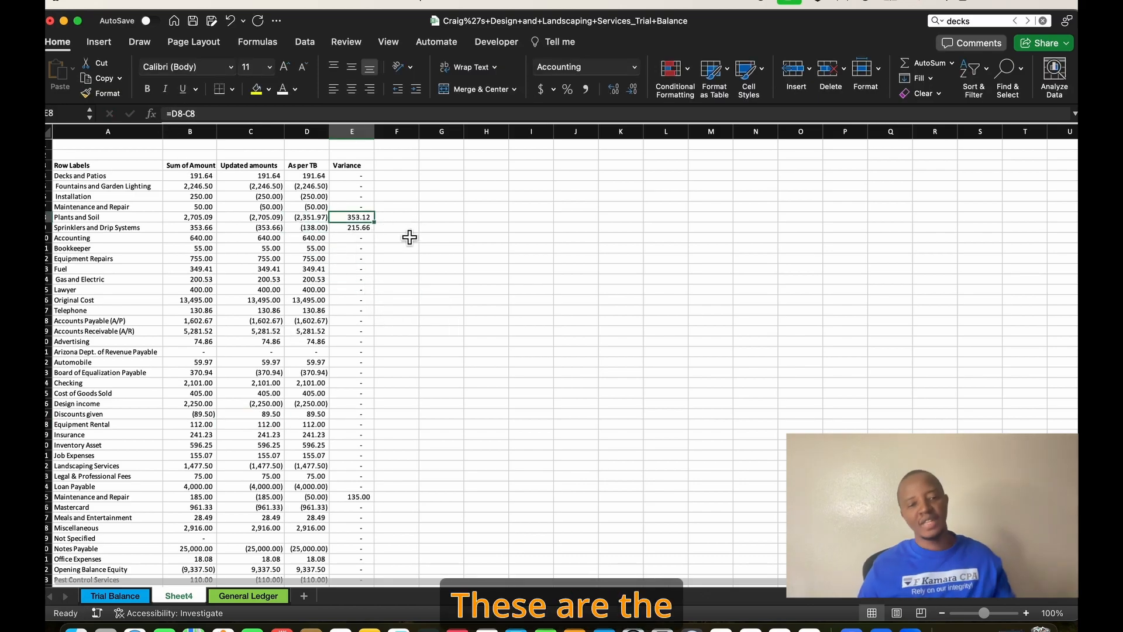
# Step: Highlight in yellow the variances for Plants and Soil, Sprinklers and Drip Systems, Maintenance and Repair in row 35, and Services
pyautogui.click(255, 92)
pyautogui.click(358, 228)
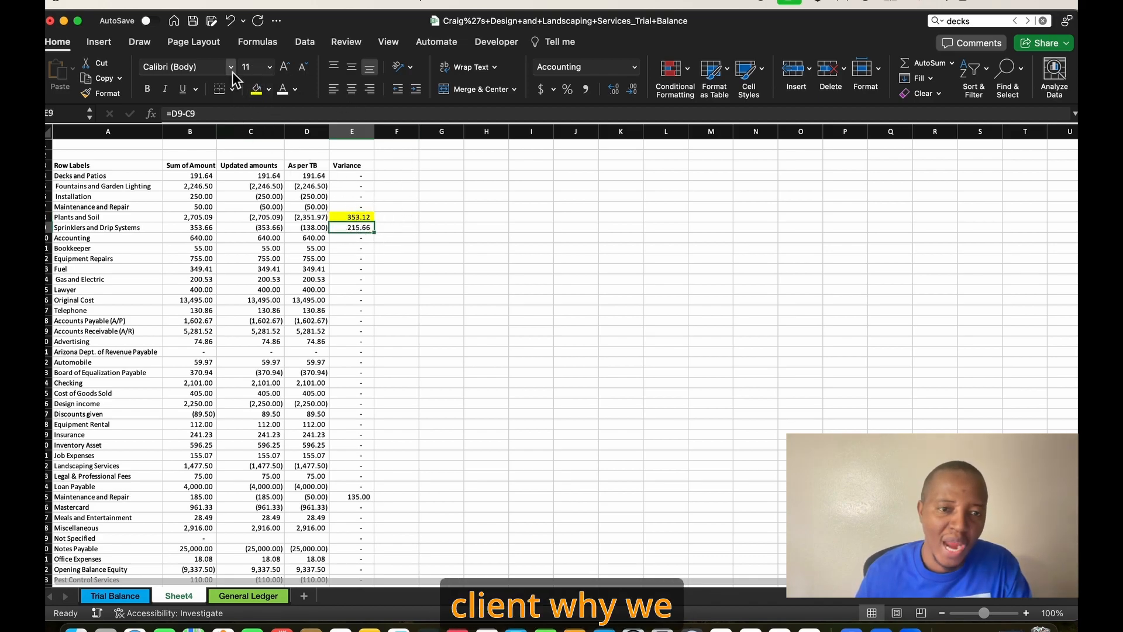
pyautogui.scroll(-5, 463, 375)
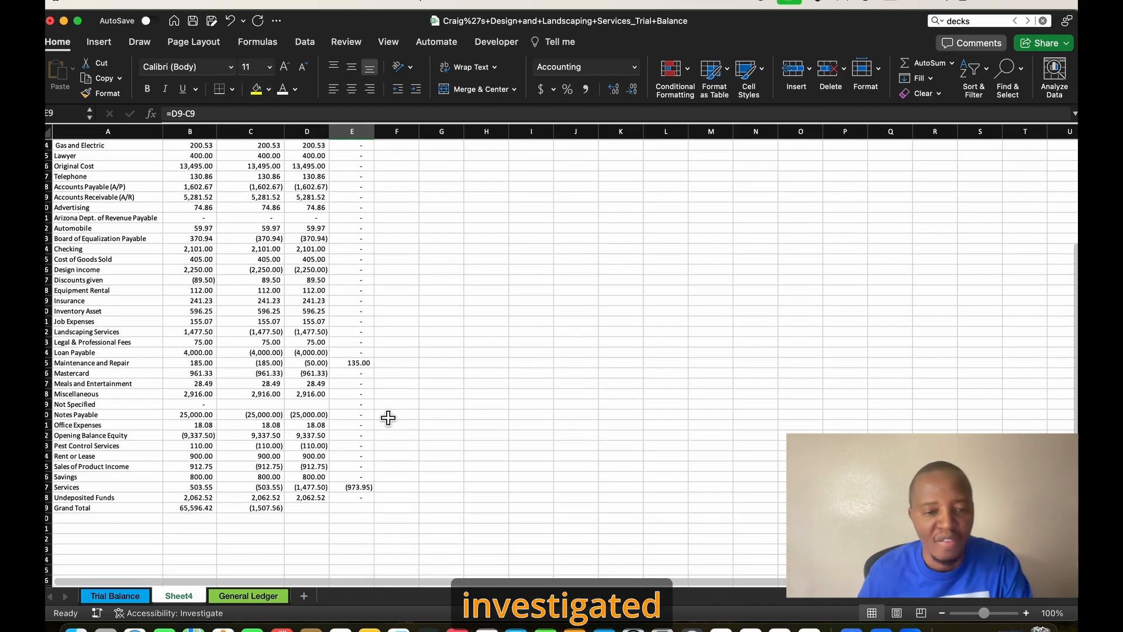
pyautogui.click(357, 363)
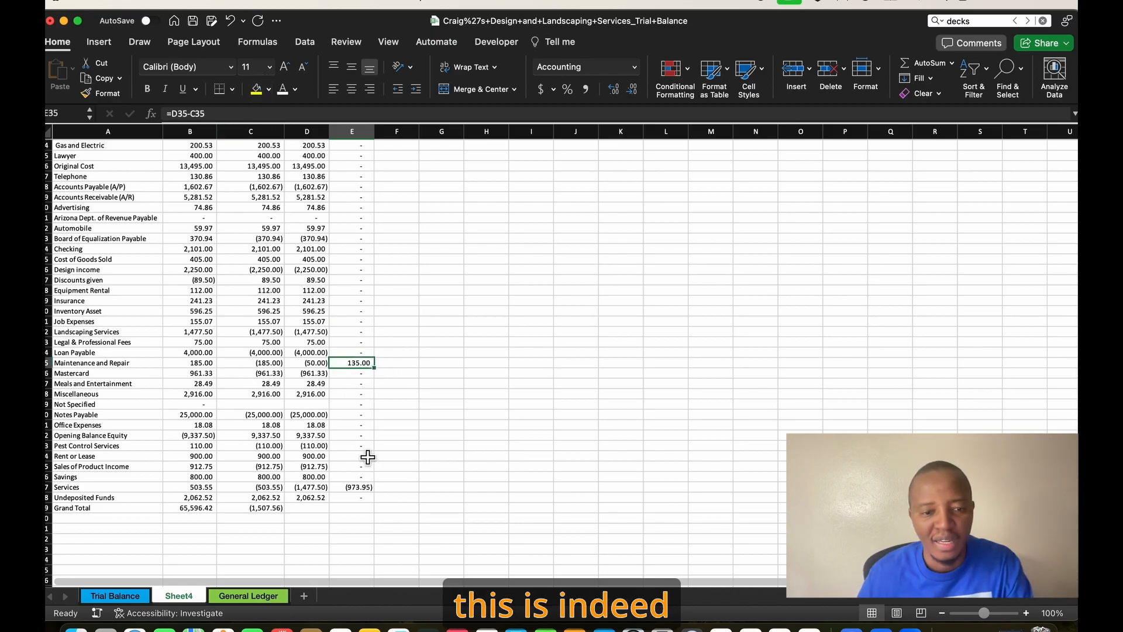
pyautogui.click(255, 91)
pyautogui.click(362, 488)
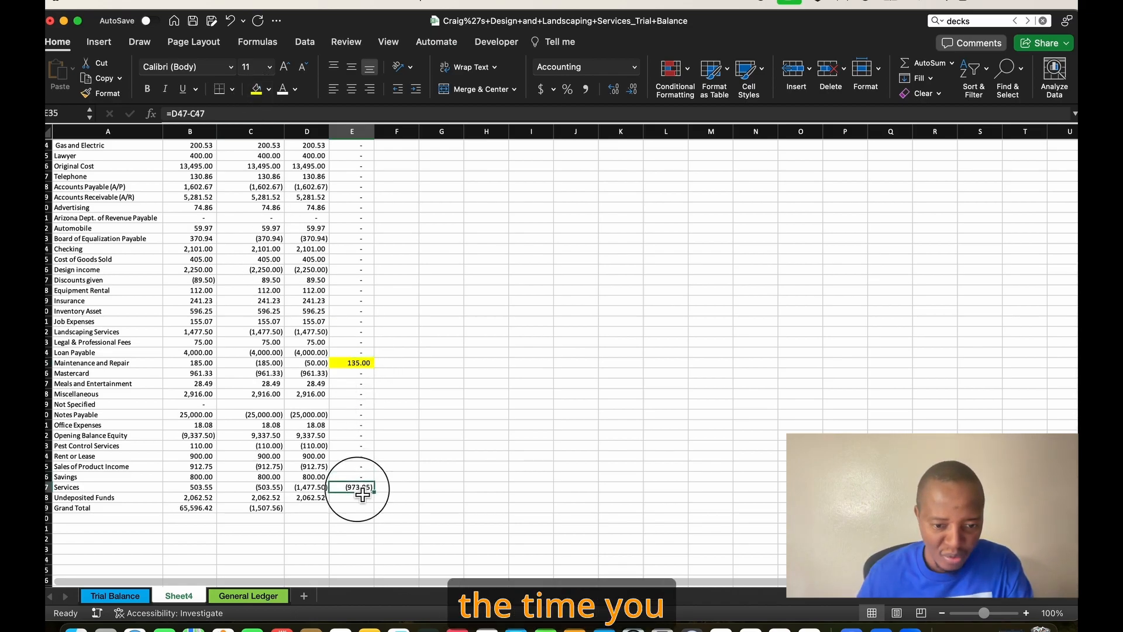
pyautogui.click(255, 90)
# Step: Review the highlighted variances across the full account list, comparing Updated amounts with As per TB
pyautogui.scroll(5, 490, 358)
pyautogui.scroll(2, 490, 359)
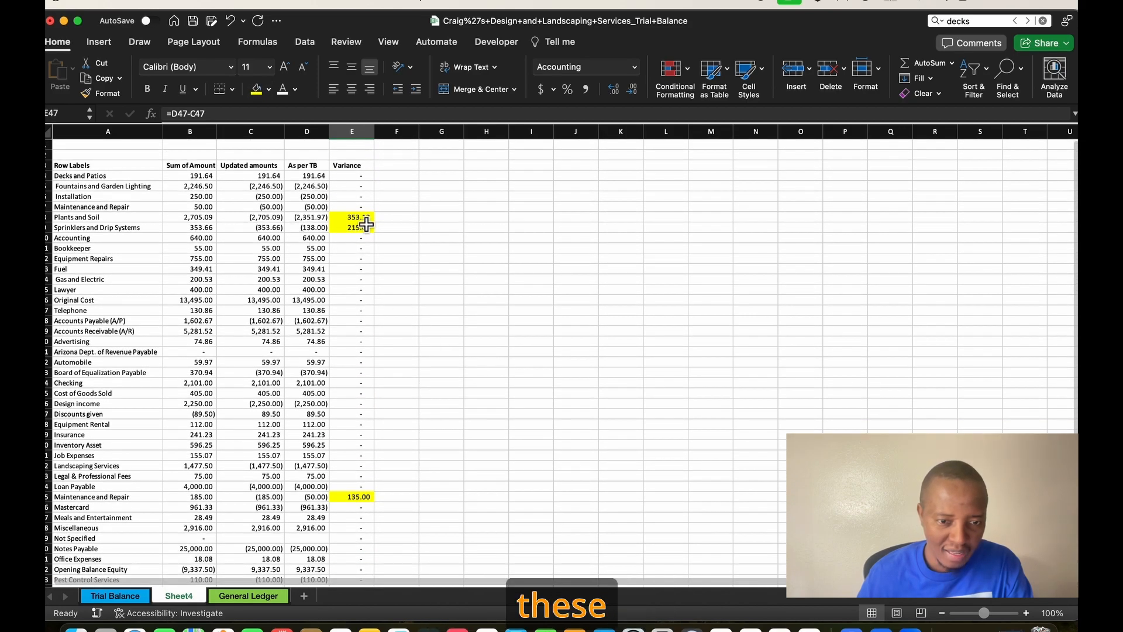
pyautogui.click(49, 217)
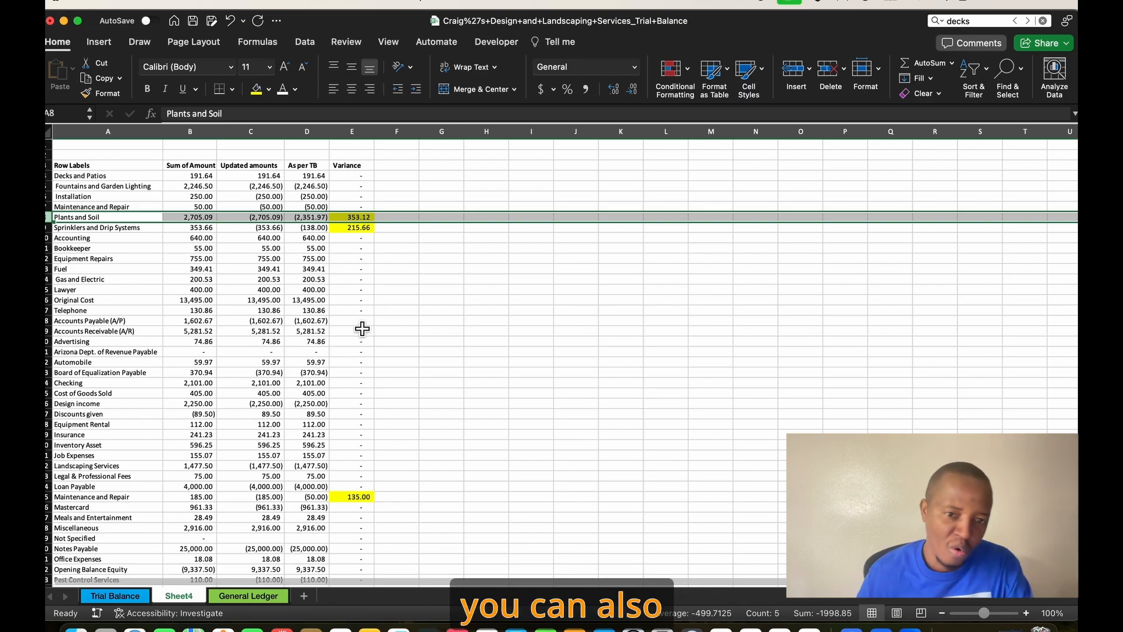
pyautogui.click(122, 169)
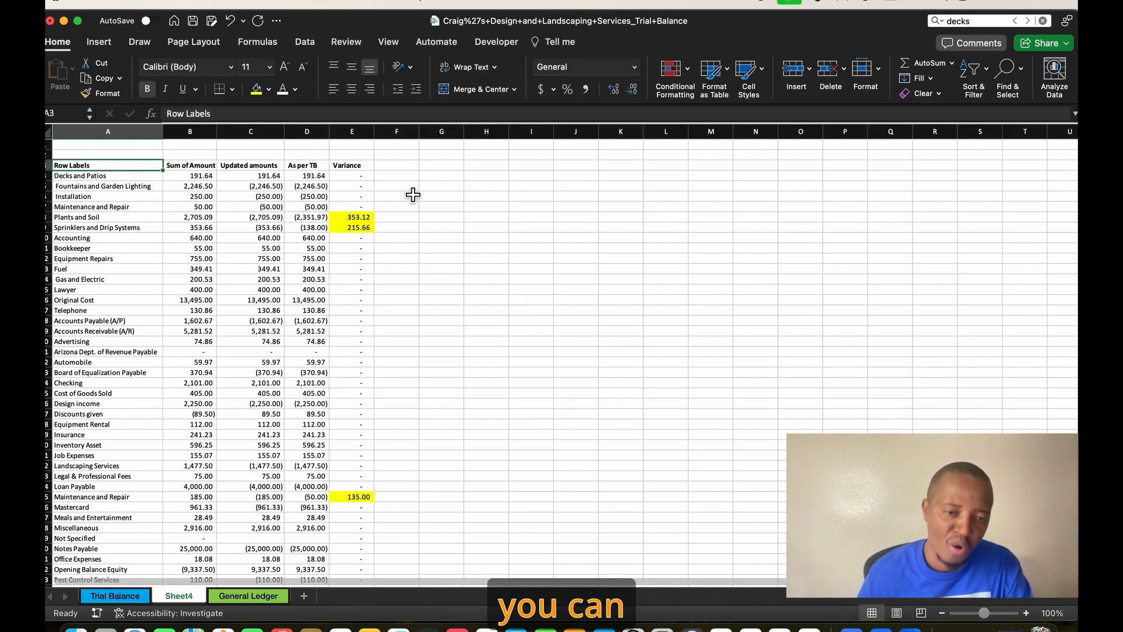
pyautogui.scroll(-5, 431, 321)
pyautogui.scroll(5, 433, 323)
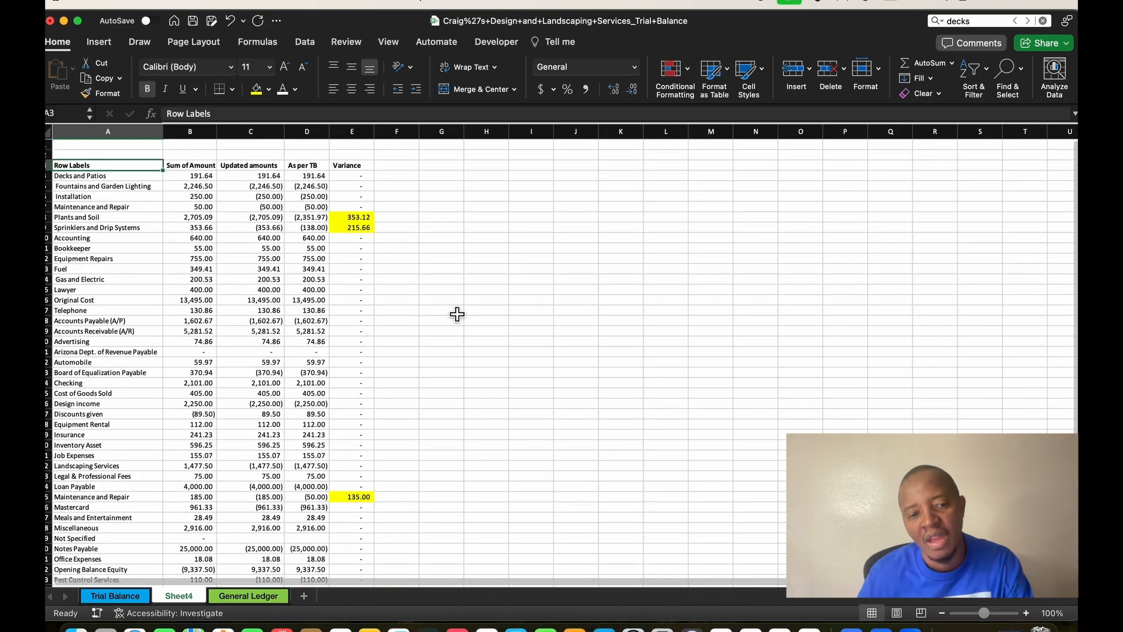
pyautogui.scroll(-5, 456, 313)
pyautogui.scroll(-1, 457, 315)
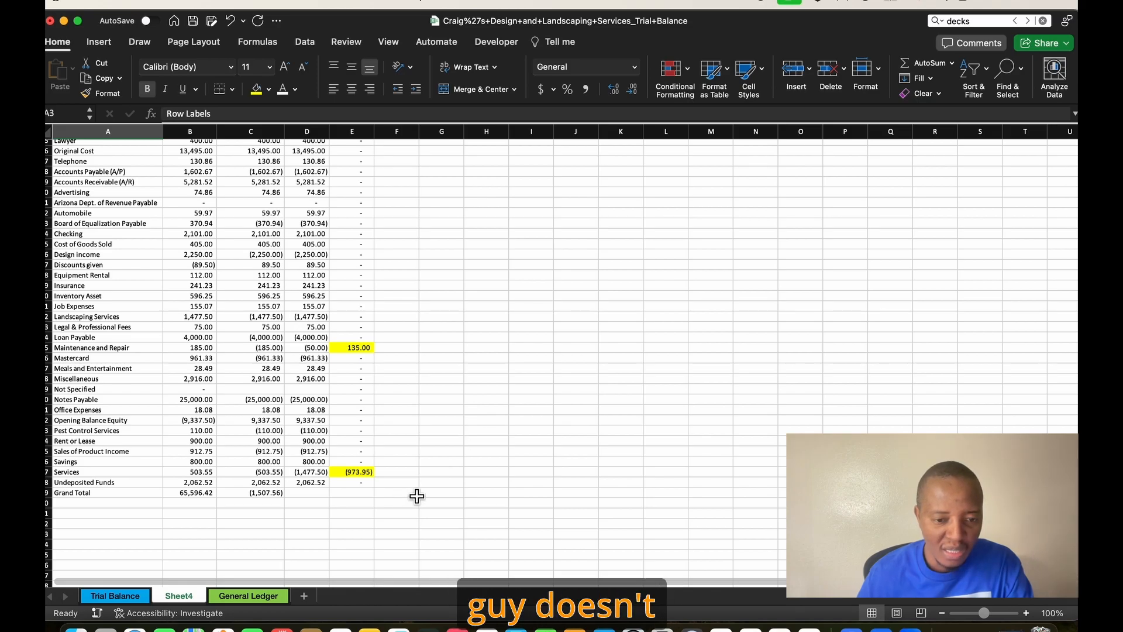
pyautogui.click(358, 472)
pyautogui.scroll(5, 540, 477)
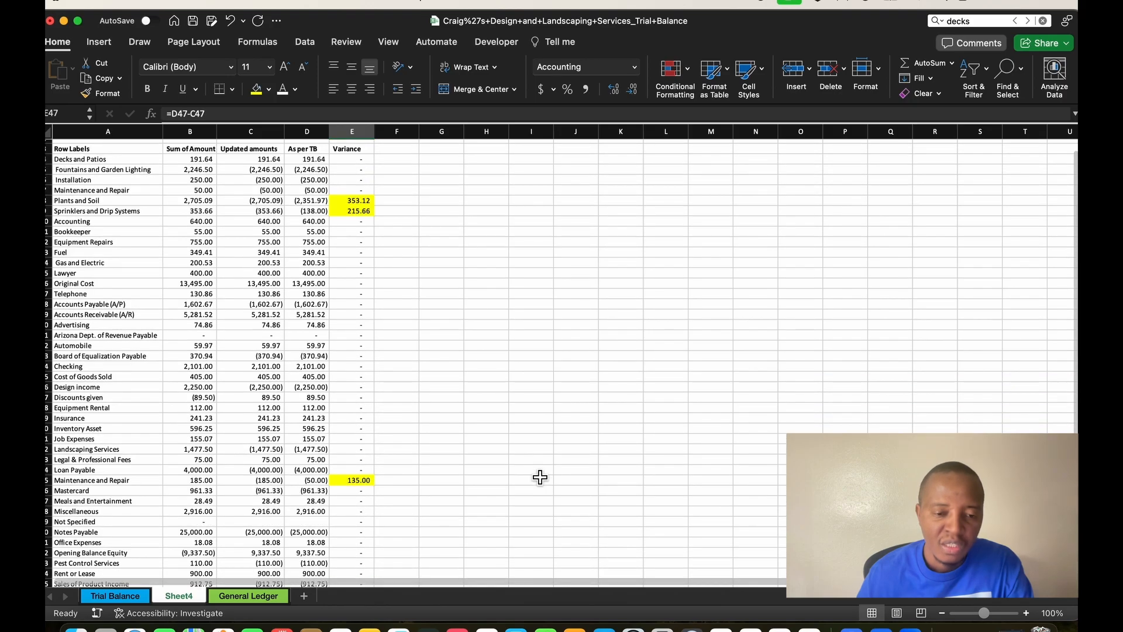
pyautogui.scroll(-10, 540, 477)
pyautogui.scroll(9, 536, 477)
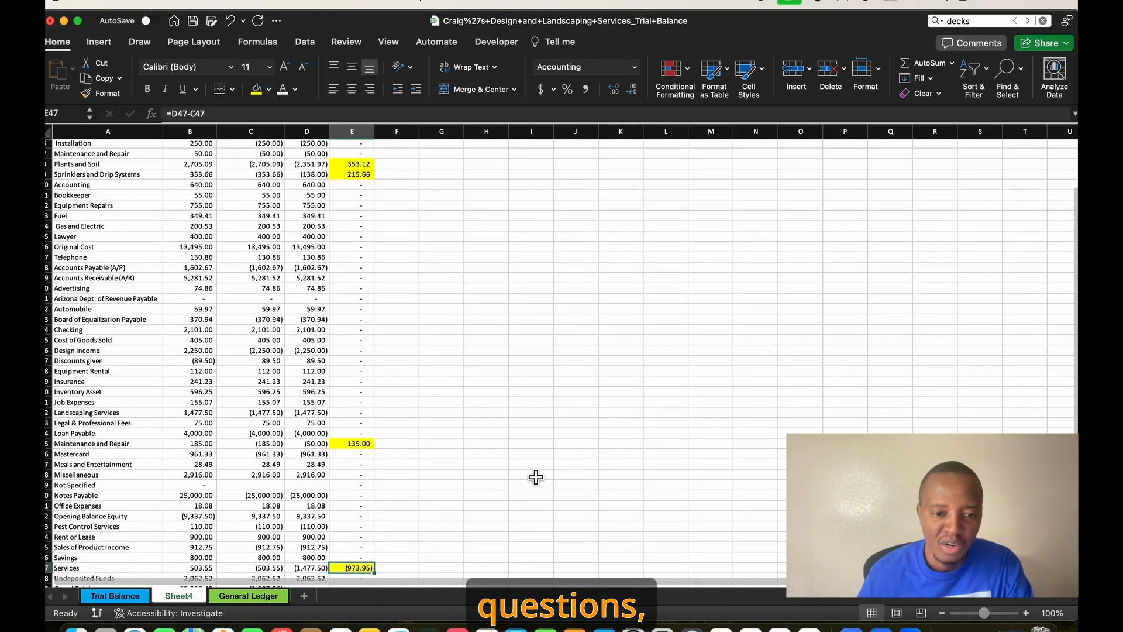
pyautogui.scroll(5, 536, 477)
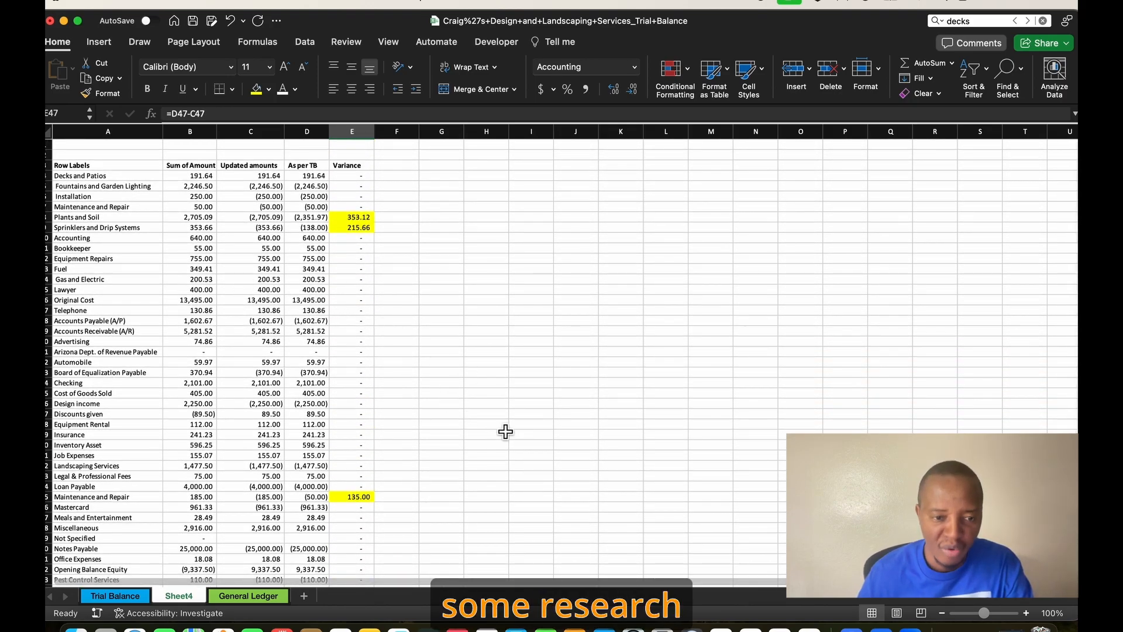
pyautogui.scroll(-5, 422, 433)
pyautogui.scroll(5, 421, 433)
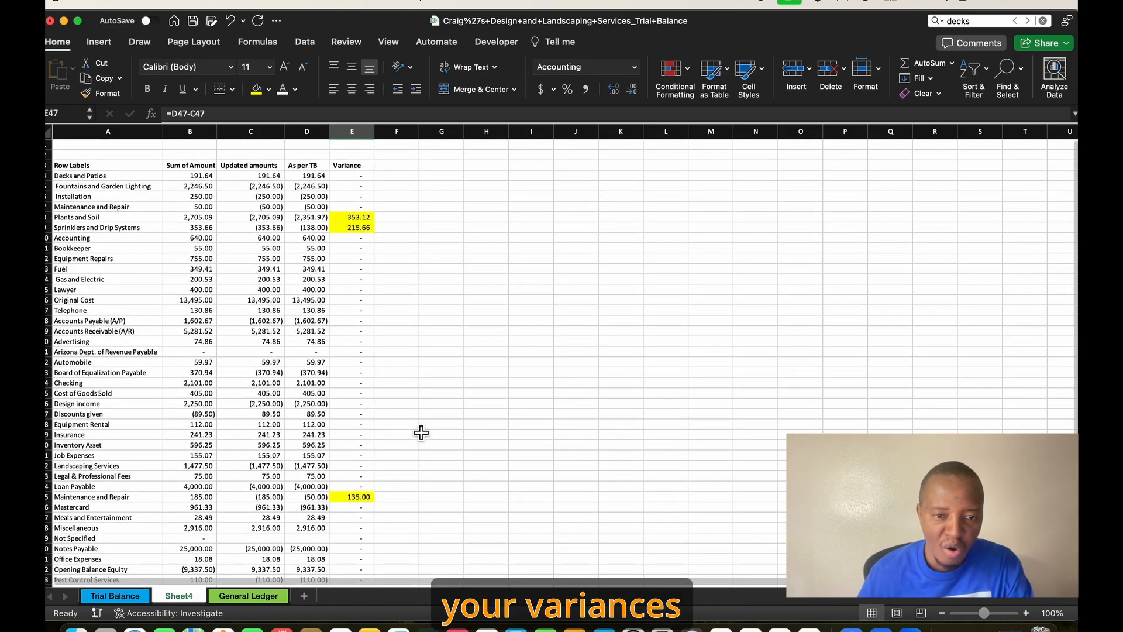
pyautogui.scroll(-5, 421, 432)
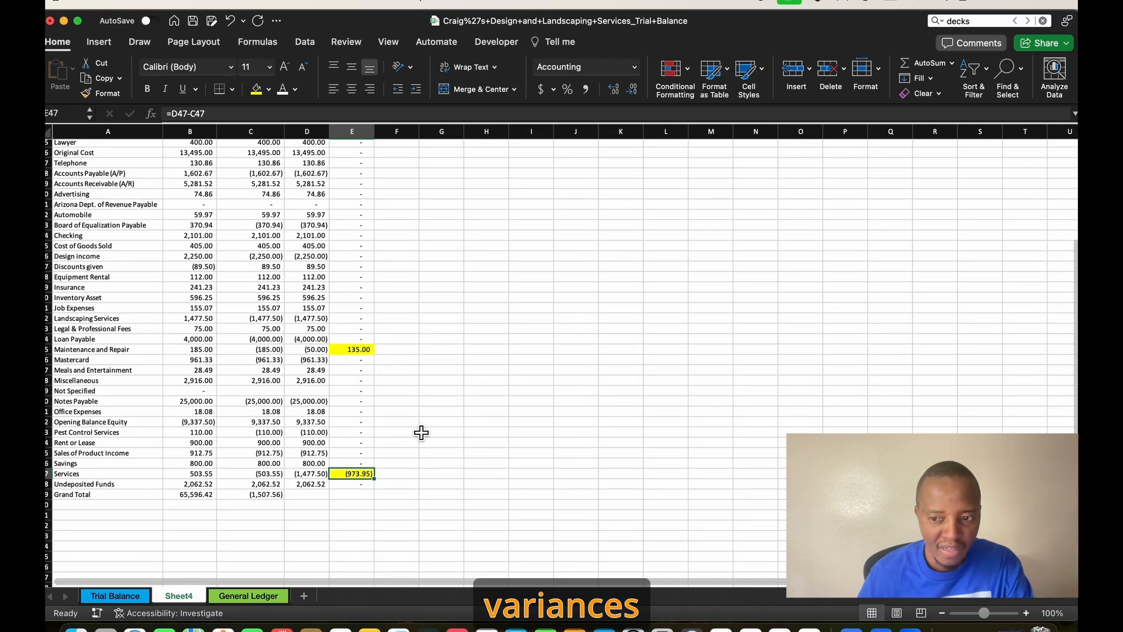
pyautogui.scroll(5, 421, 432)
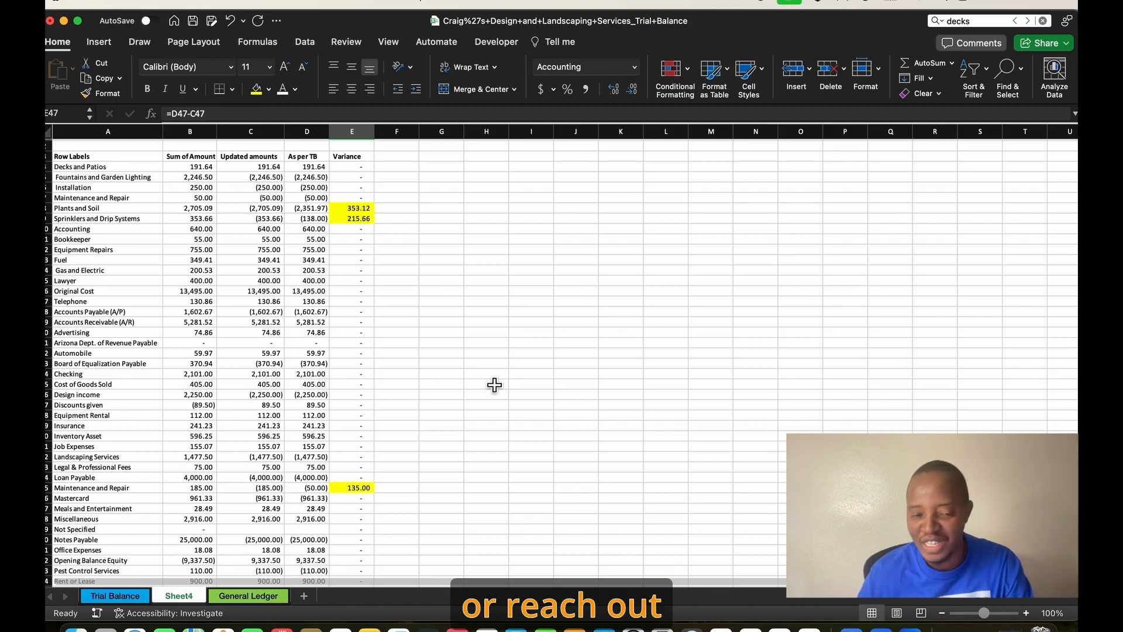
pyautogui.click(381, 396)
pyautogui.click(352, 417)
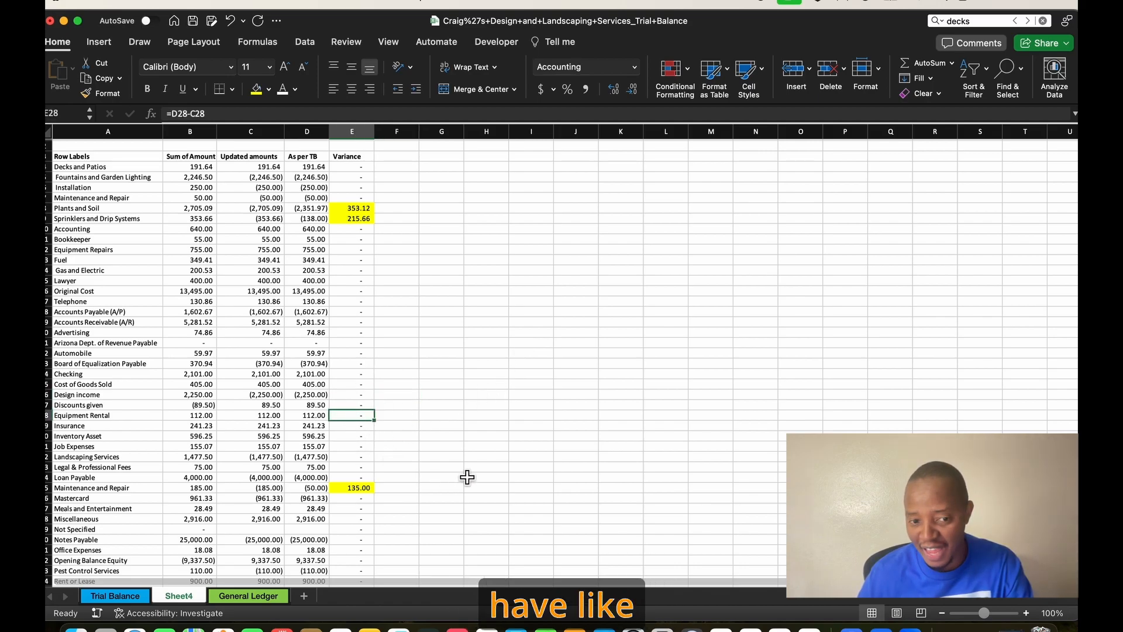
pyautogui.scroll(1, 543, 408)
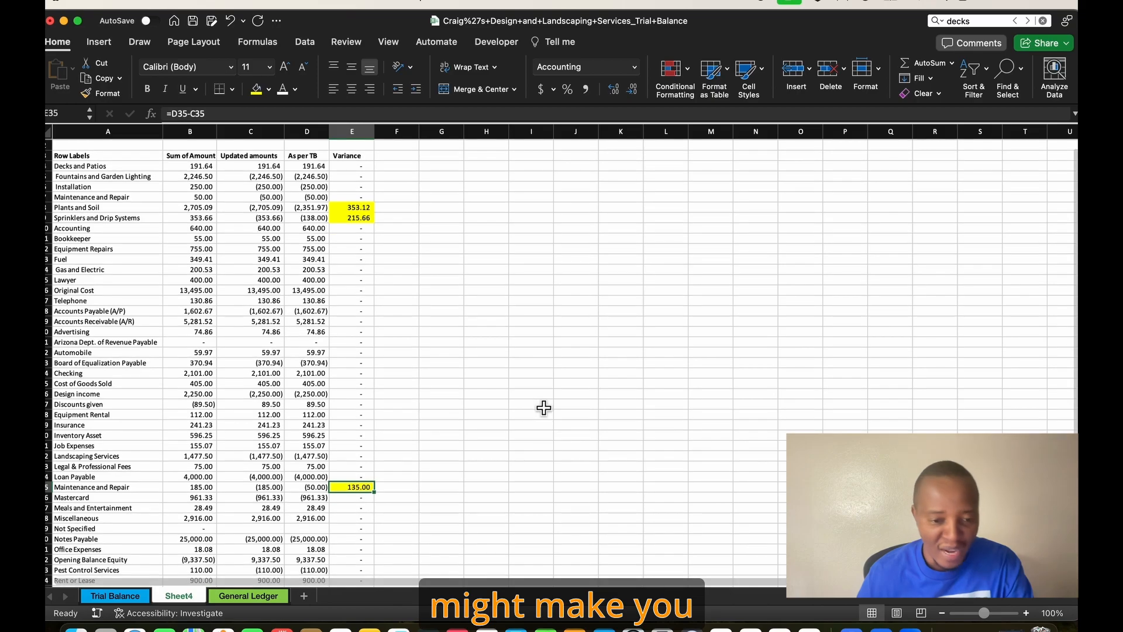
pyautogui.click(358, 228)
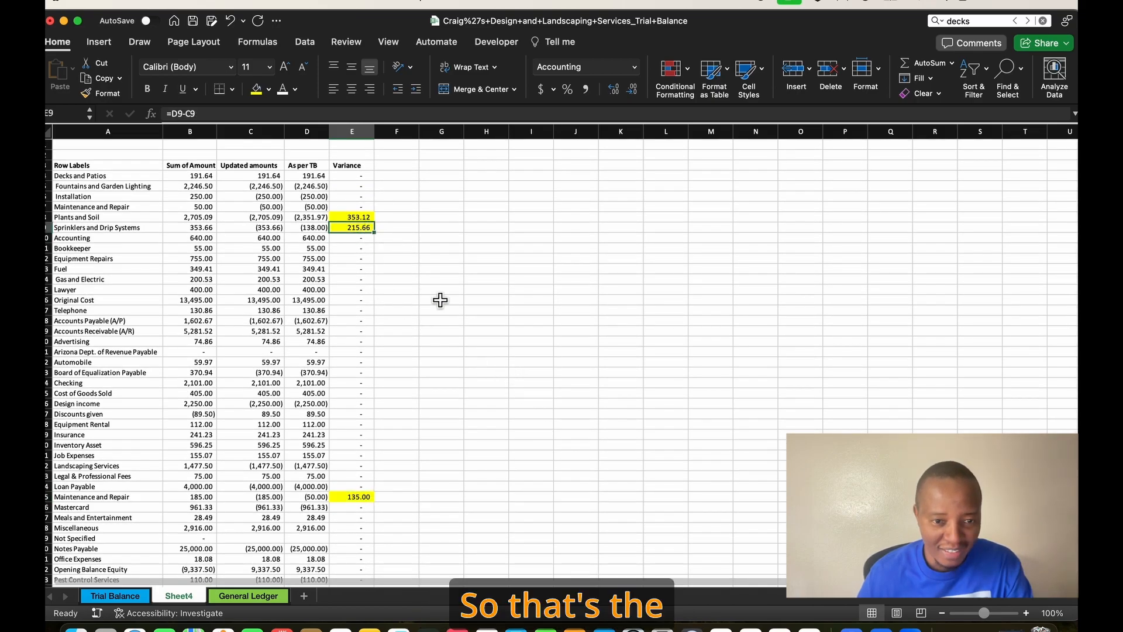
pyautogui.scroll(-5, 447, 318)
pyautogui.scroll(5, 447, 318)
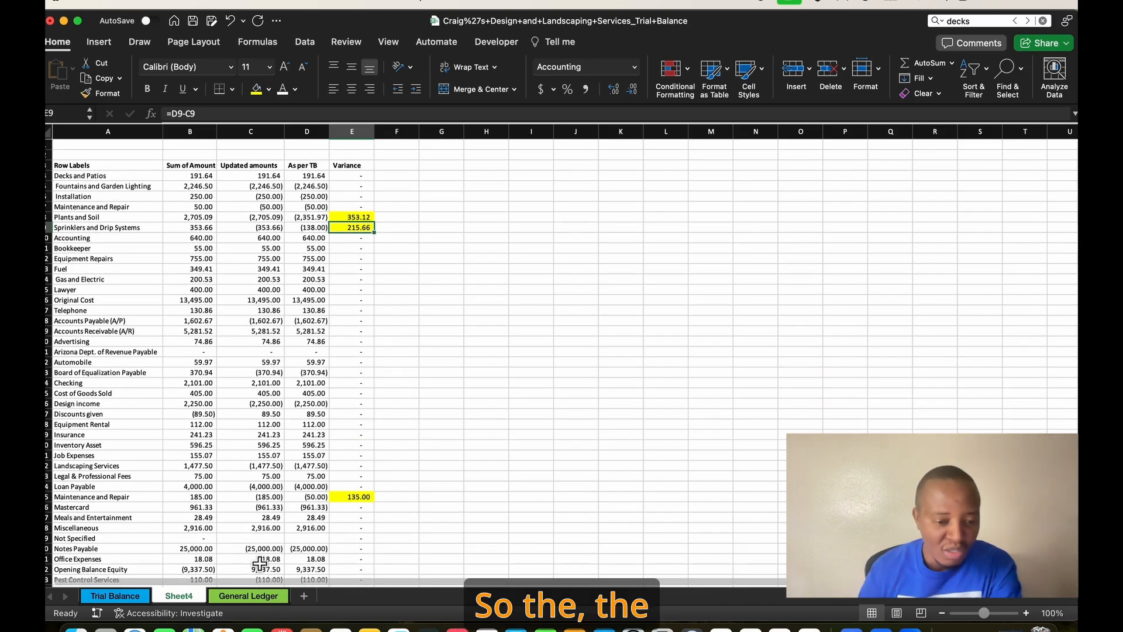
pyautogui.scroll(-5, 431, 430)
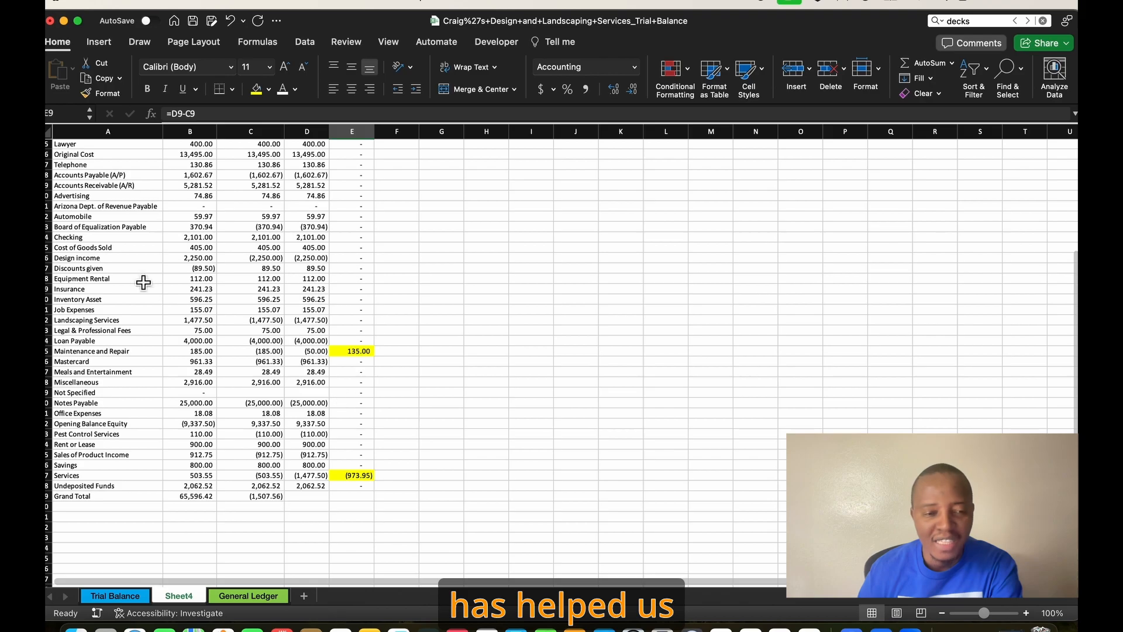
pyautogui.scroll(5, 155, 288)
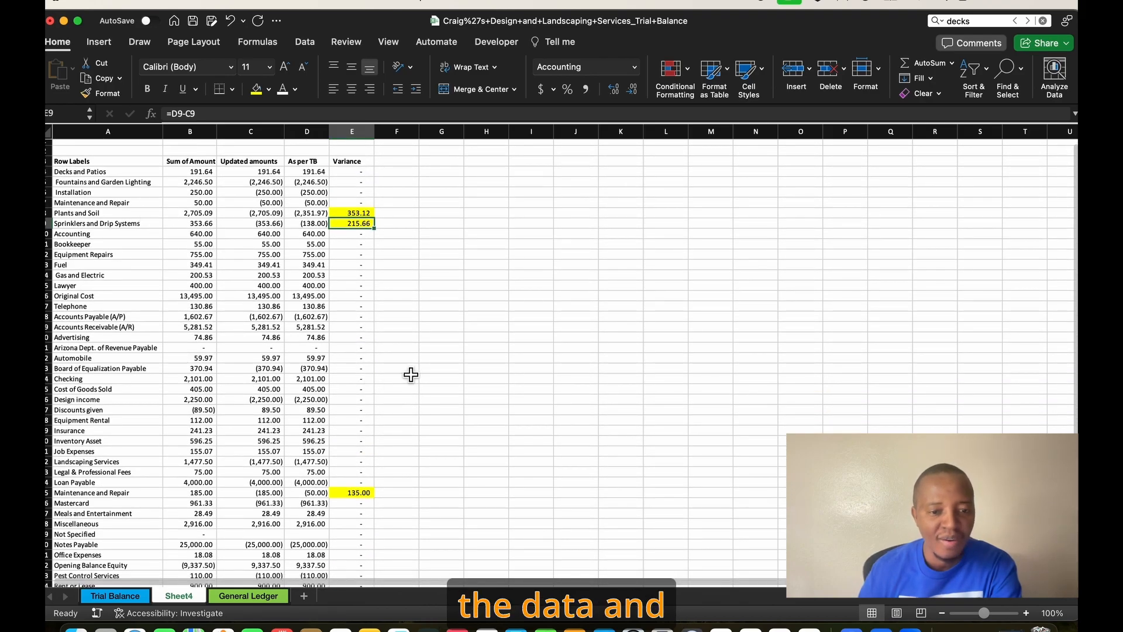
pyautogui.scroll(-5, 406, 379)
pyautogui.scroll(5, 406, 379)
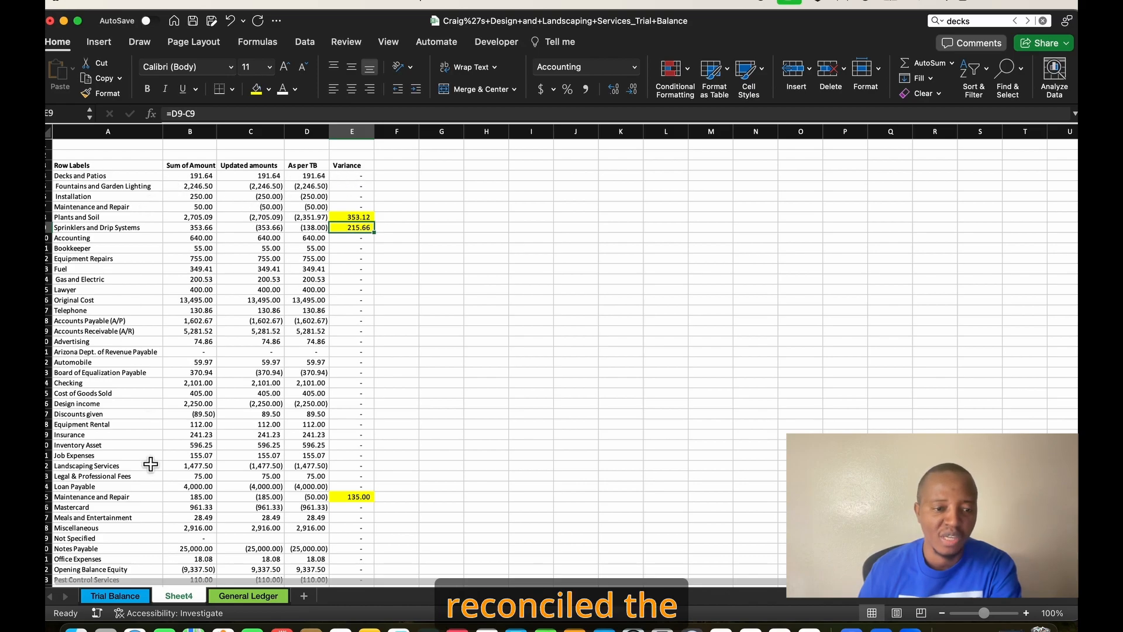
# Step: Look over the Trial Balance sheet and the General Ledger transactions behind the reconciliation
pyautogui.click(144, 594)
pyautogui.scroll(-2, 601, 304)
pyautogui.scroll(12, 659, 454)
pyautogui.click(251, 595)
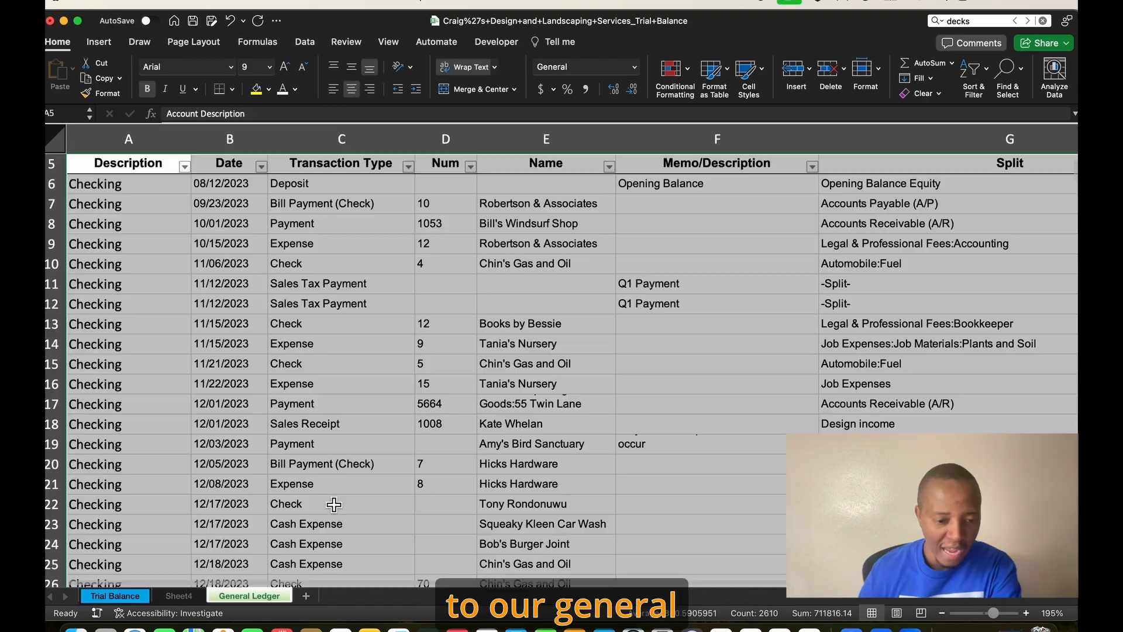
pyautogui.scroll(-4, 377, 484)
pyautogui.scroll(6, 396, 485)
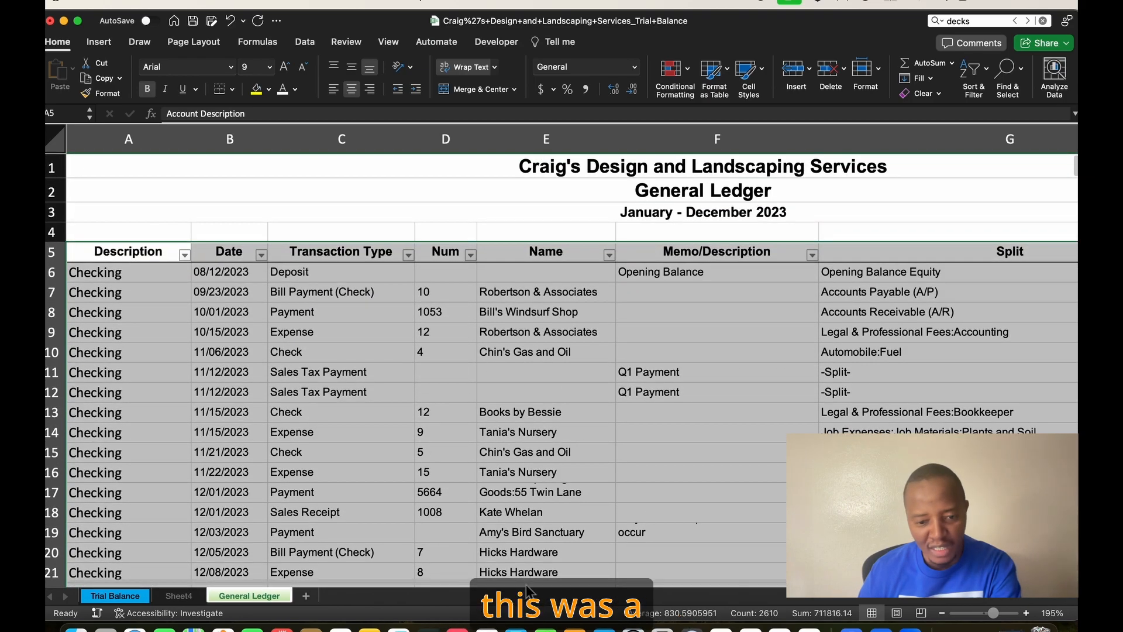
pyautogui.hscroll(4, 537, 589)
pyautogui.scroll(-15, 690, 469)
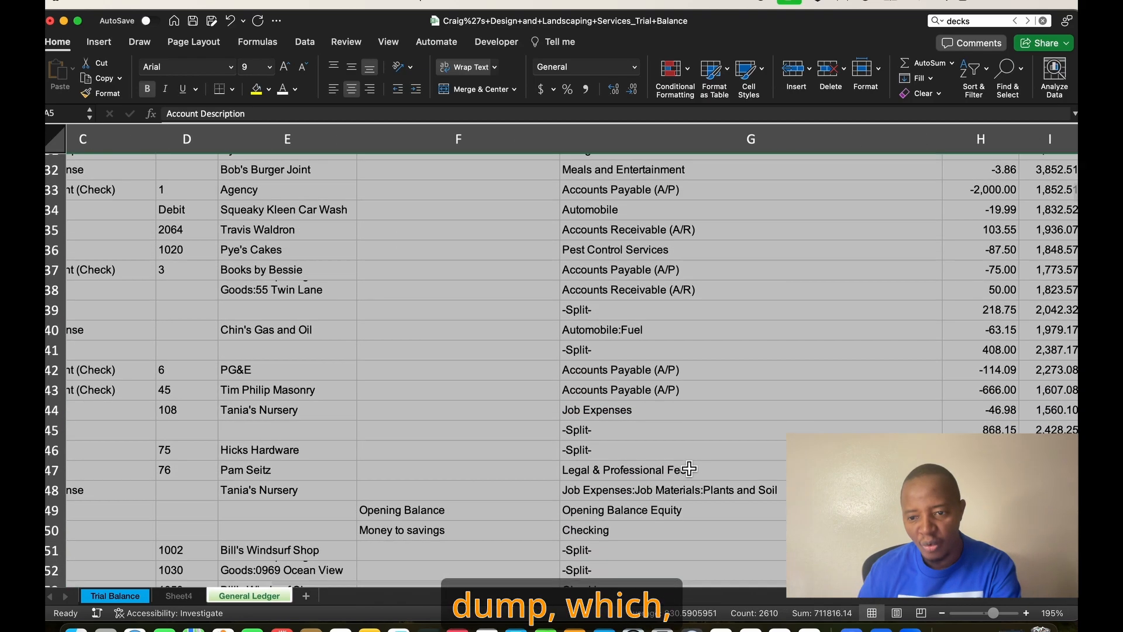
# Step: Examine the General Ledger transactions by account, down through Accounts Receivable, Inventory Asset, Undeposited Funds and Accounts Payable
pyautogui.scroll(2, 587, 585)
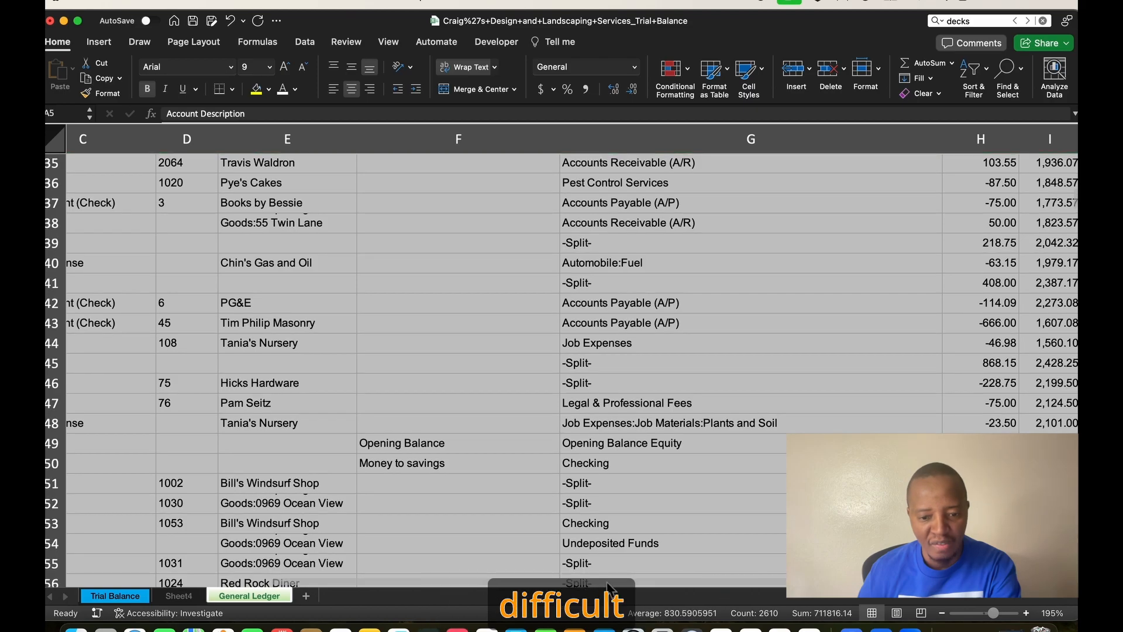
pyautogui.hscroll(-4, 295, 556)
pyautogui.scroll(-20, 523, 481)
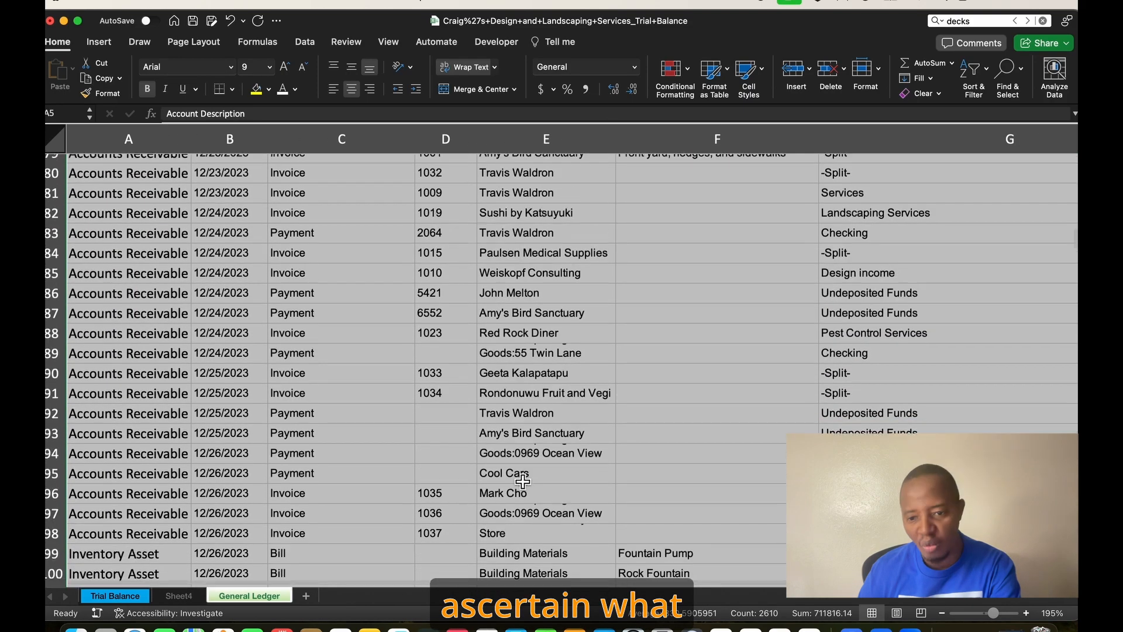
pyautogui.scroll(-5, 522, 481)
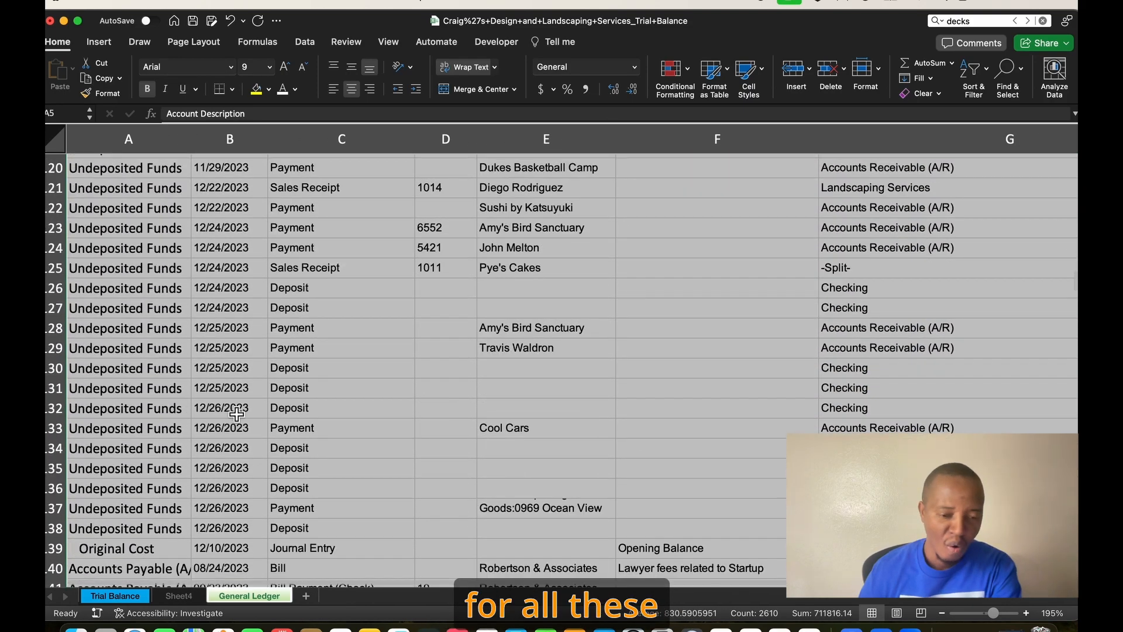
pyautogui.scroll(-5, 457, 483)
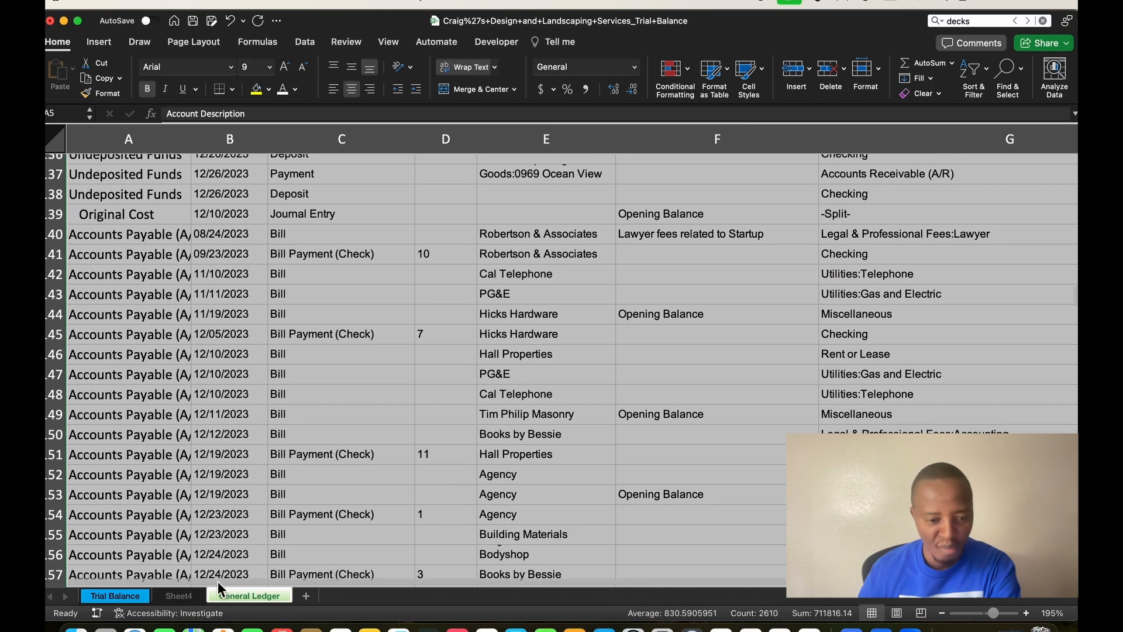
# Step: Return to the reconciliation in Sheet4 and compare the account totals with the As per TB amounts down to Grand Total
pyautogui.click(178, 597)
pyautogui.scroll(-3, 346, 385)
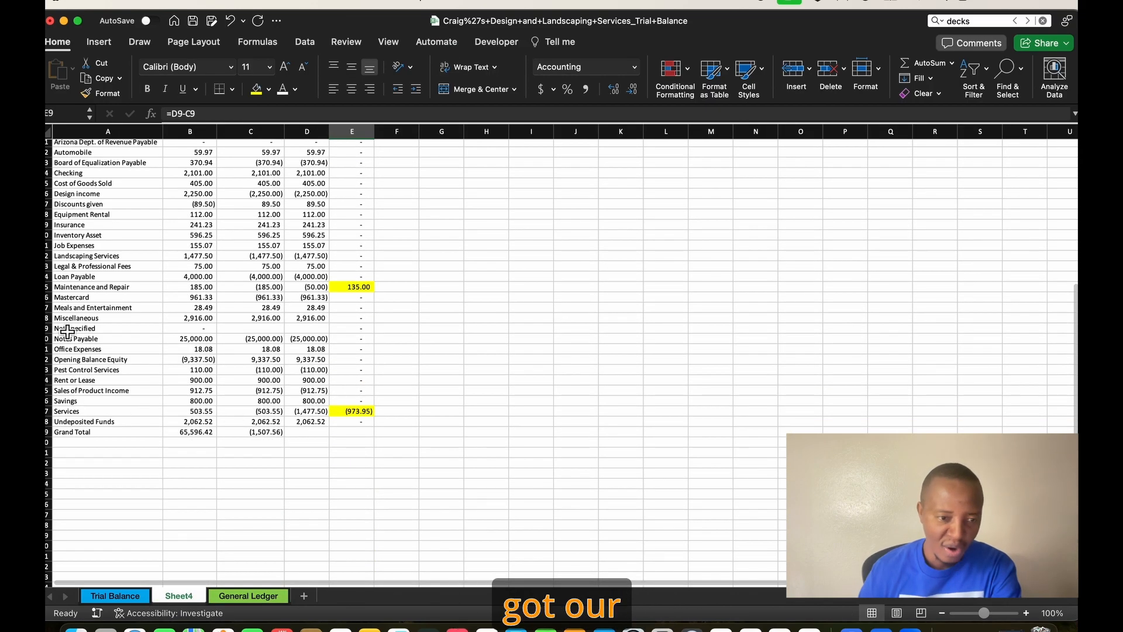
pyautogui.scroll(5, 370, 360)
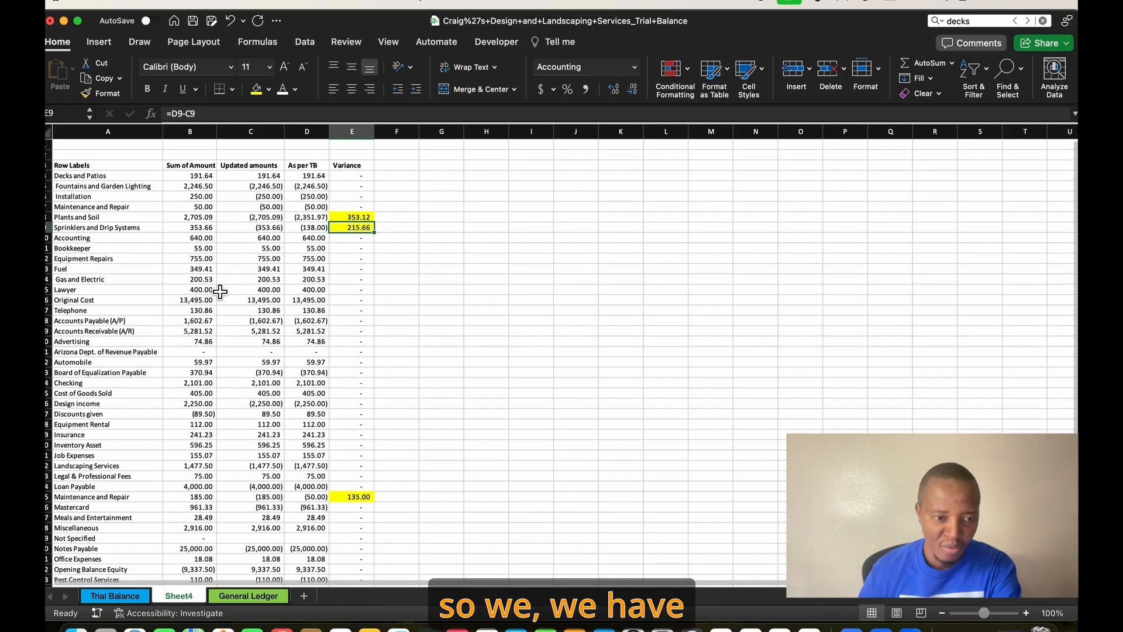
pyautogui.click(222, 290)
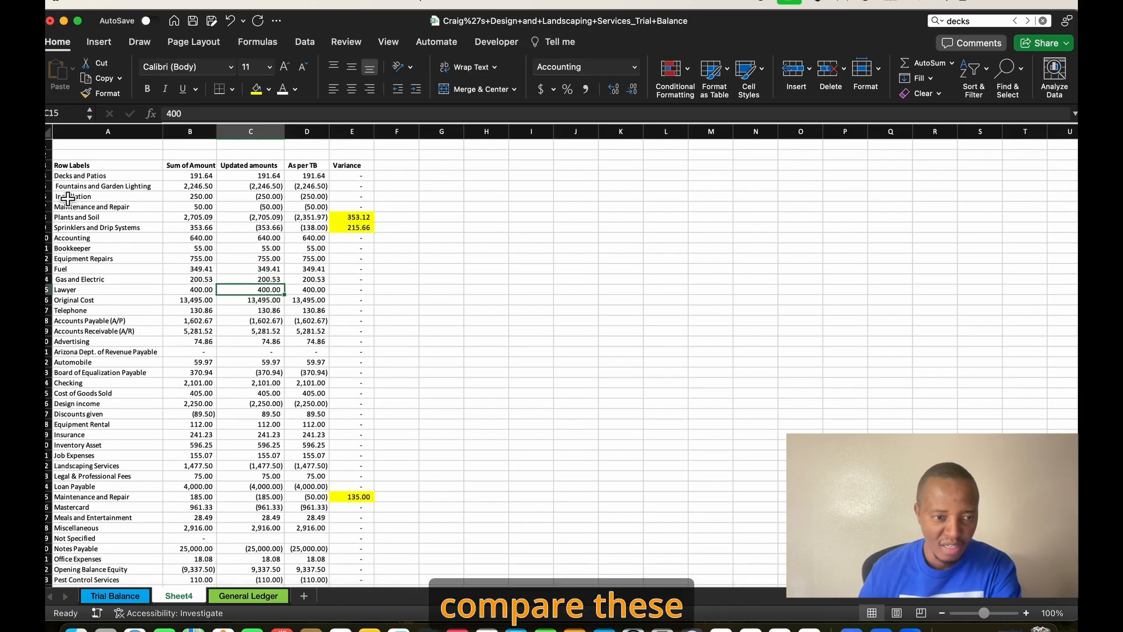